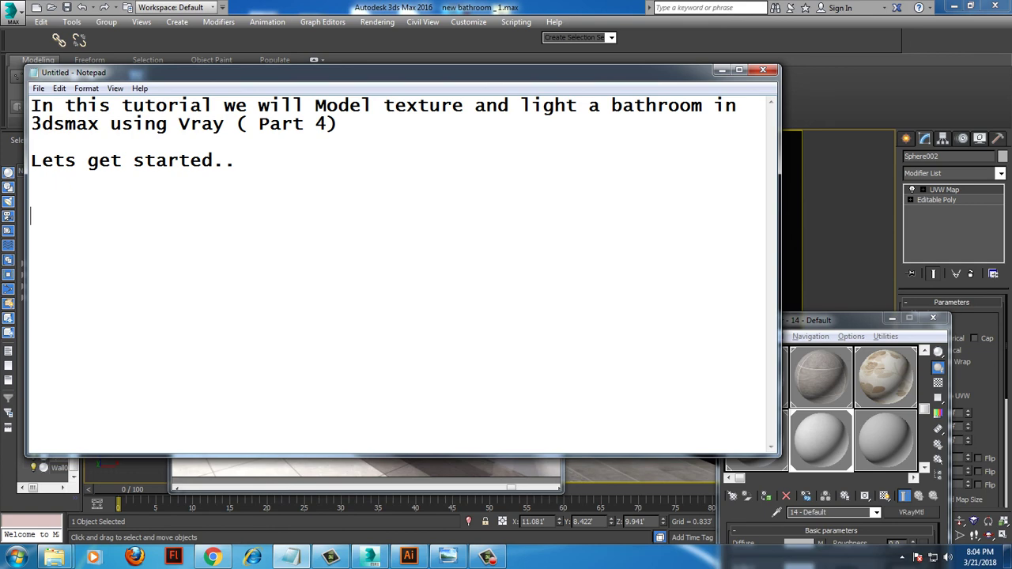
Change the Notepad title line from '( Part 4)' to '( Part 5)'.
{"action": "key", "text": "ctrl+a"}
{"action": "left_click", "coordinate": [31, 179]}
{"action": "left_click_drag", "start_coordinate": [327, 123], "coordinate": [315, 124]}
{"action": "type", "text": "5"}
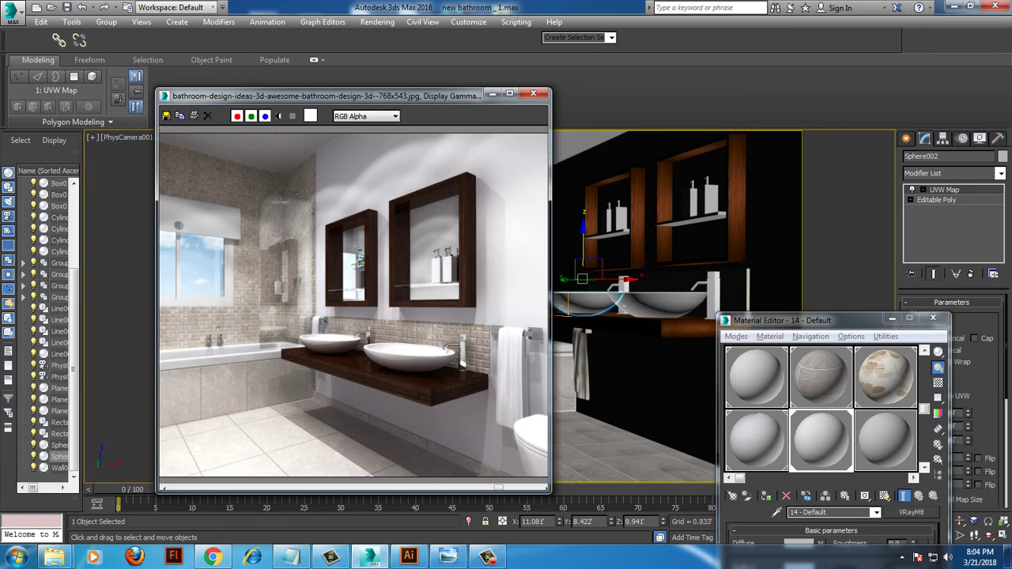
Move the reference photo left, orbit down on the room, and review materials 13 and 14.
{"action": "left_click_drag", "start_coordinate": [332, 95], "coordinate": [193, 95]}
{"action": "scroll", "coordinate": [613, 309], "scroll_direction": "down", "scroll_amount": 3}
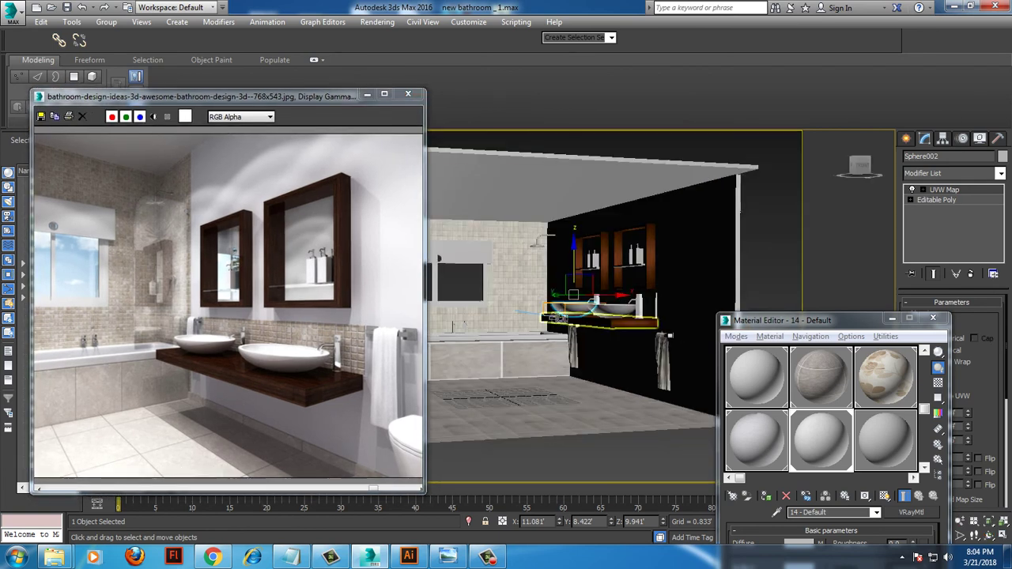
{"action": "mouse_move", "coordinate": [613, 308]}
{"action": "middle_mouse_down", "text": "alt"}
{"action": "mouse_move", "coordinate": [554, 332]}
{"action": "mouse_move", "coordinate": [538, 316]}
{"action": "middle_mouse_up", "text": "alt"}
{"action": "left_click", "coordinate": [585, 245]}
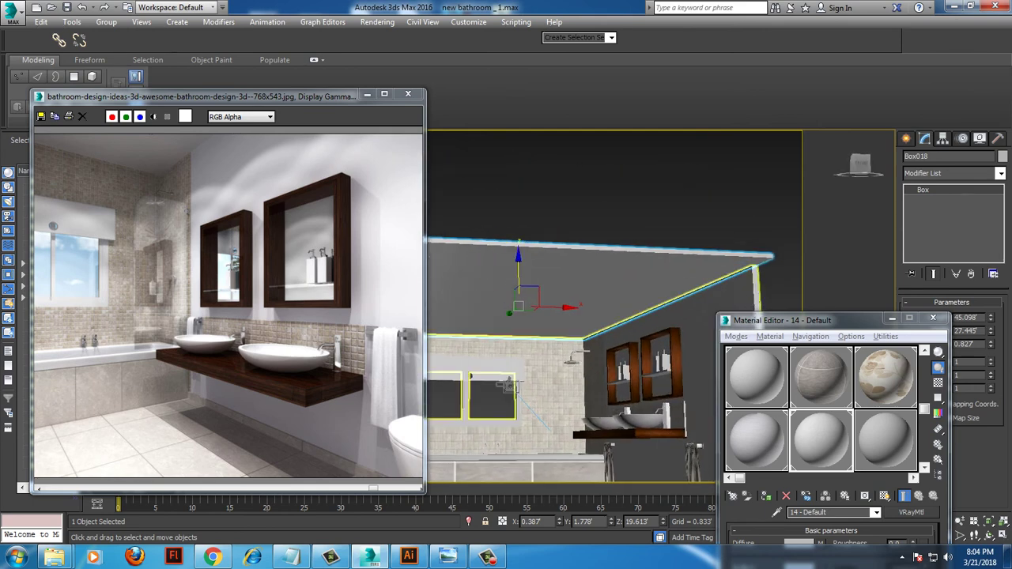
{"action": "left_click", "coordinate": [924, 406]}
{"action": "scroll", "coordinate": [791, 467], "scroll_direction": "up", "scroll_amount": 1}
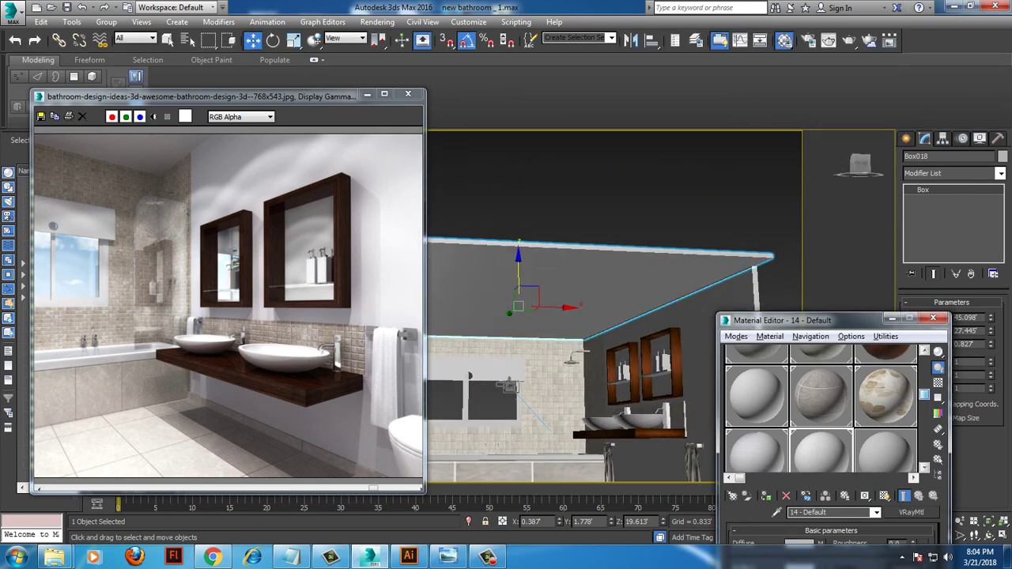
{"action": "left_click", "coordinate": [756, 450]}
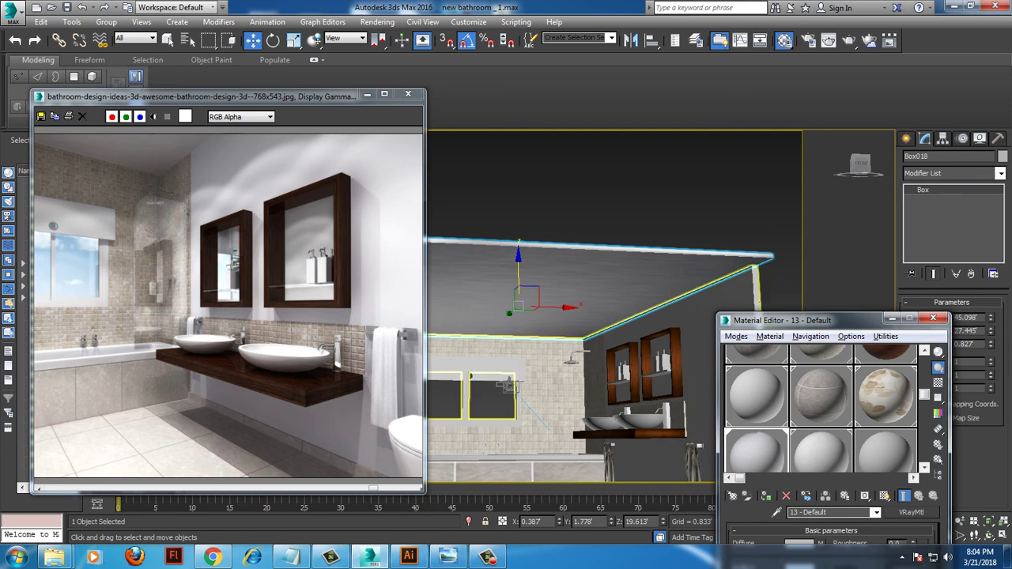
{"action": "left_click", "coordinate": [820, 451]}
Orbit toward the sinks and select both glass shelves under the mirrors.
{"action": "middle_click_drag", "start_coordinate": [601, 363], "coordinate": [648, 356], "text": "alt"}
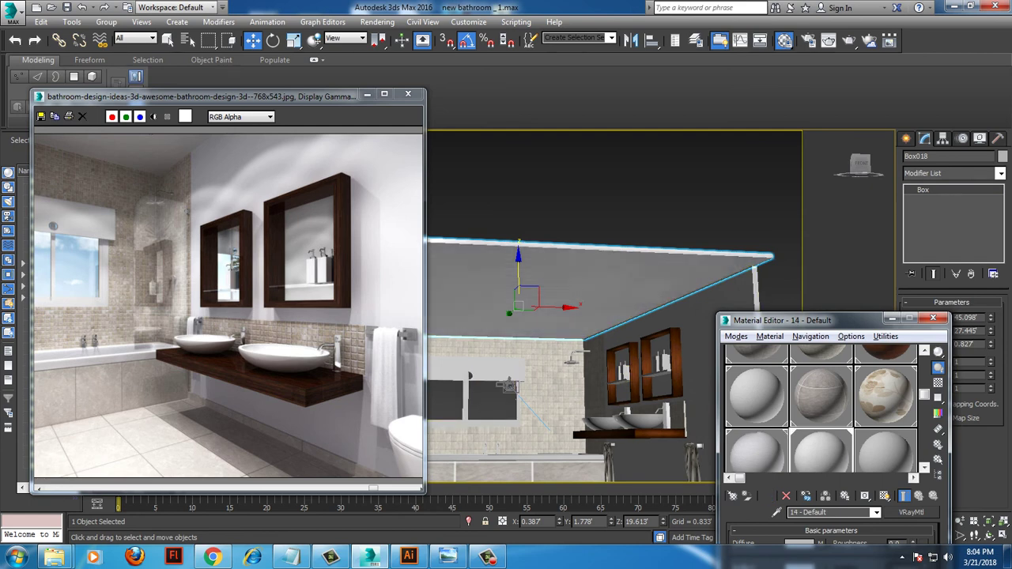
{"action": "middle_click_drag", "start_coordinate": [612, 317], "coordinate": [633, 309], "text": "alt"}
{"action": "scroll", "coordinate": [612, 316], "scroll_direction": "up", "scroll_amount": 5}
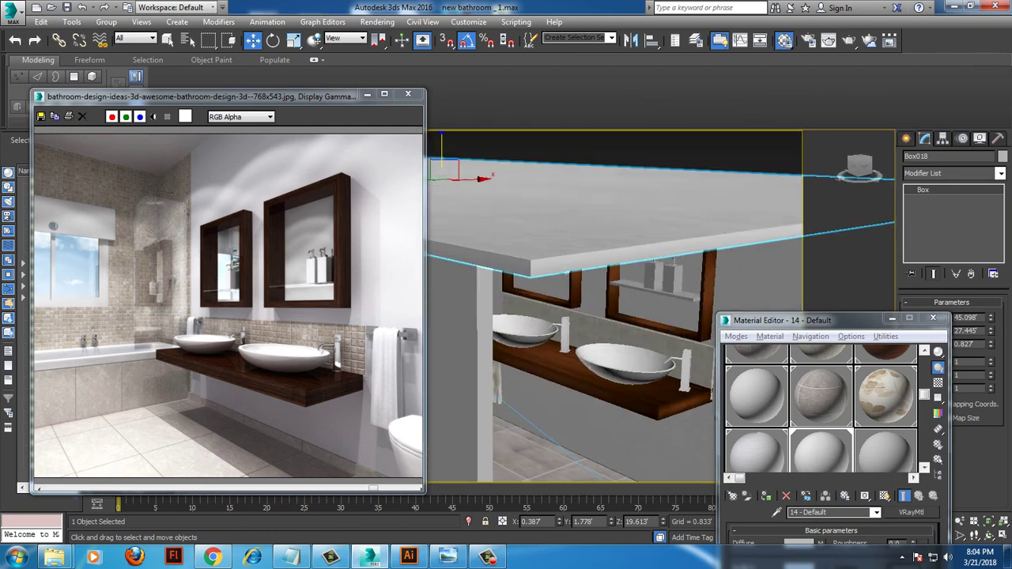
{"action": "scroll", "coordinate": [612, 308], "scroll_direction": "up", "scroll_amount": 3}
{"action": "scroll", "coordinate": [613, 309], "scroll_direction": "down", "scroll_amount": 5}
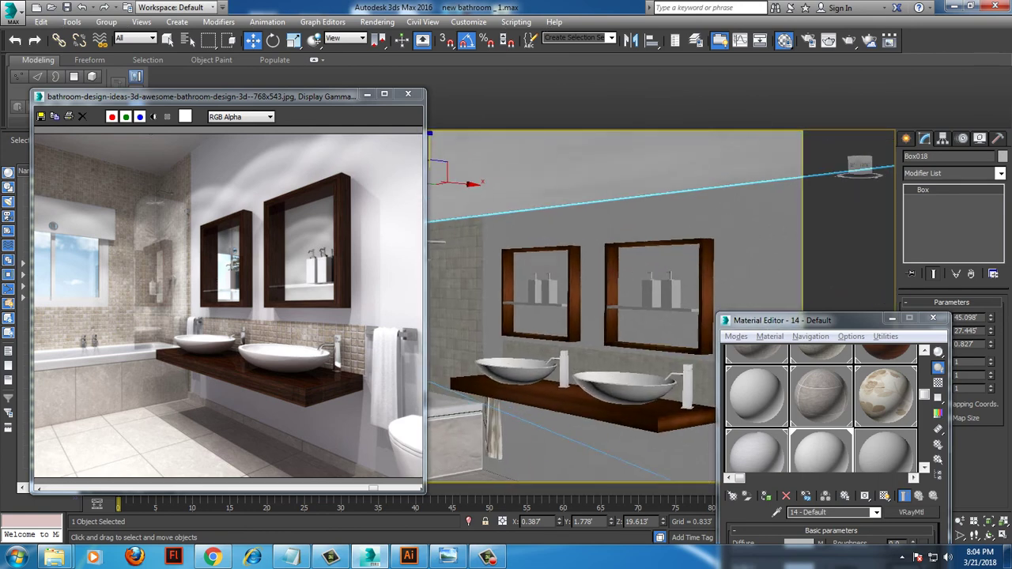
{"action": "scroll", "coordinate": [570, 316], "scroll_direction": "up", "scroll_amount": 3}
{"action": "scroll", "coordinate": [569, 316], "scroll_direction": "up", "scroll_amount": 3}
{"action": "scroll", "coordinate": [569, 316], "scroll_direction": "down", "scroll_amount": 4}
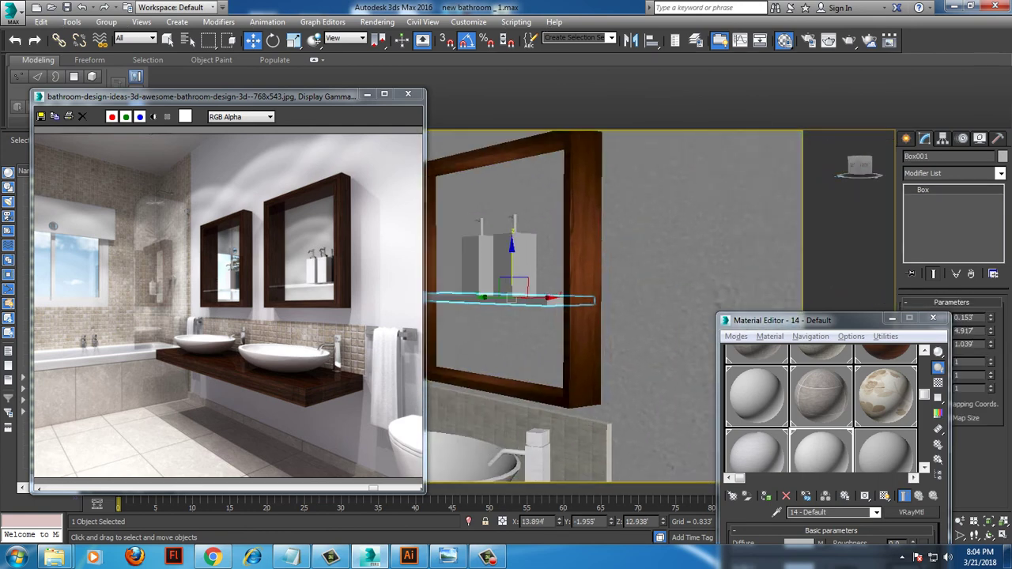
{"action": "left_click", "coordinate": [791, 241]}
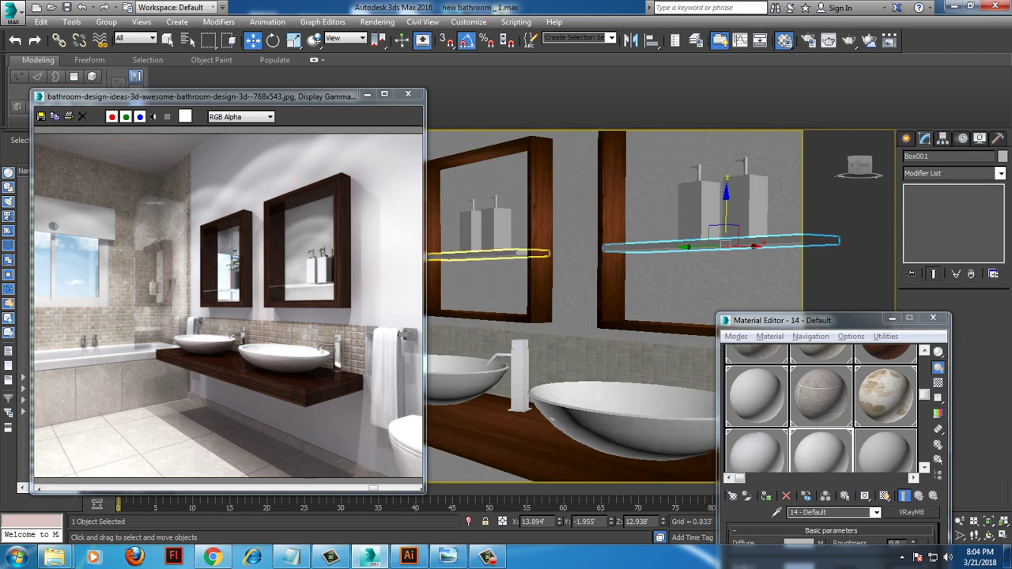
{"action": "left_click", "coordinate": [522, 255], "text": "ctrl"}
Turn the fresh 15-Default material slot into a VRayMtl.
{"action": "left_click", "coordinate": [757, 451]}
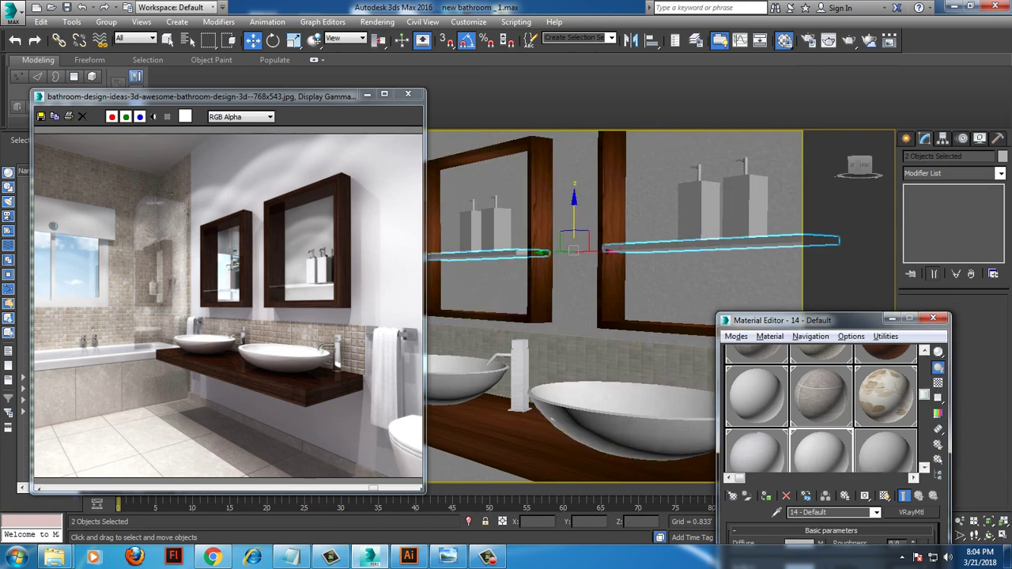
{"action": "left_click", "coordinate": [924, 467]}
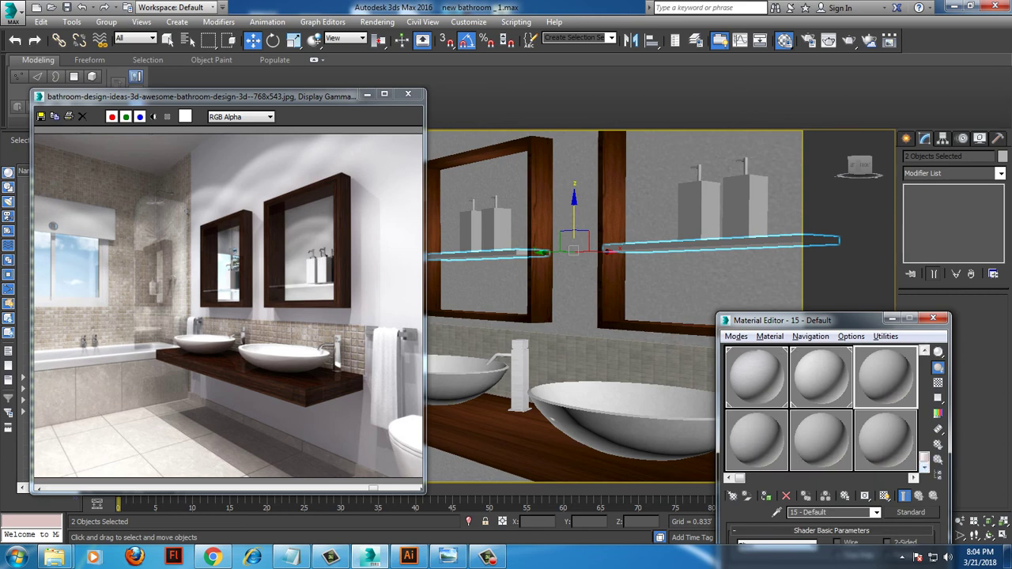
{"action": "left_click", "coordinate": [910, 512]}
{"action": "scroll", "coordinate": [506, 277], "scroll_direction": "down", "scroll_amount": 4}
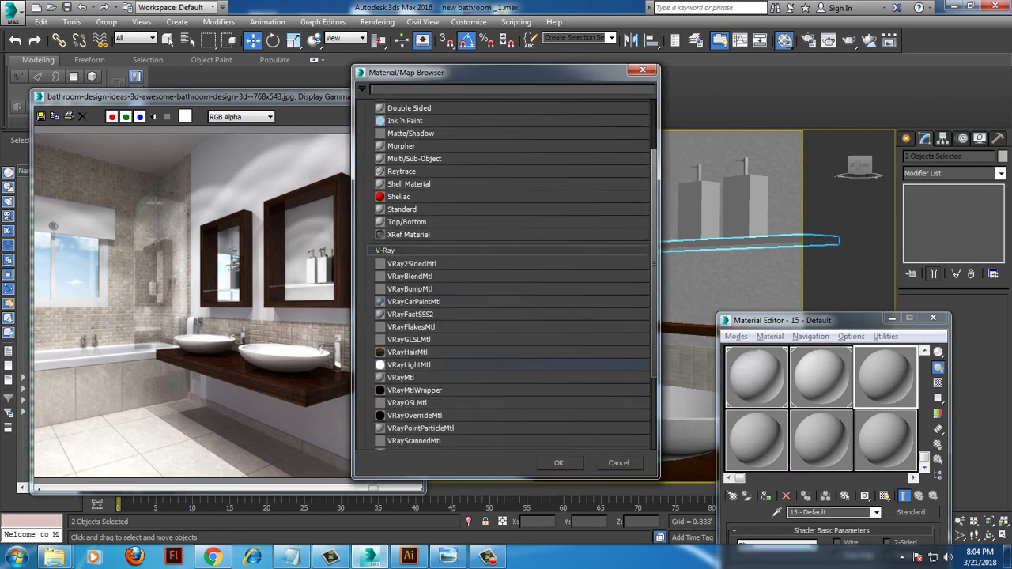
{"action": "double_click", "coordinate": [443, 377]}
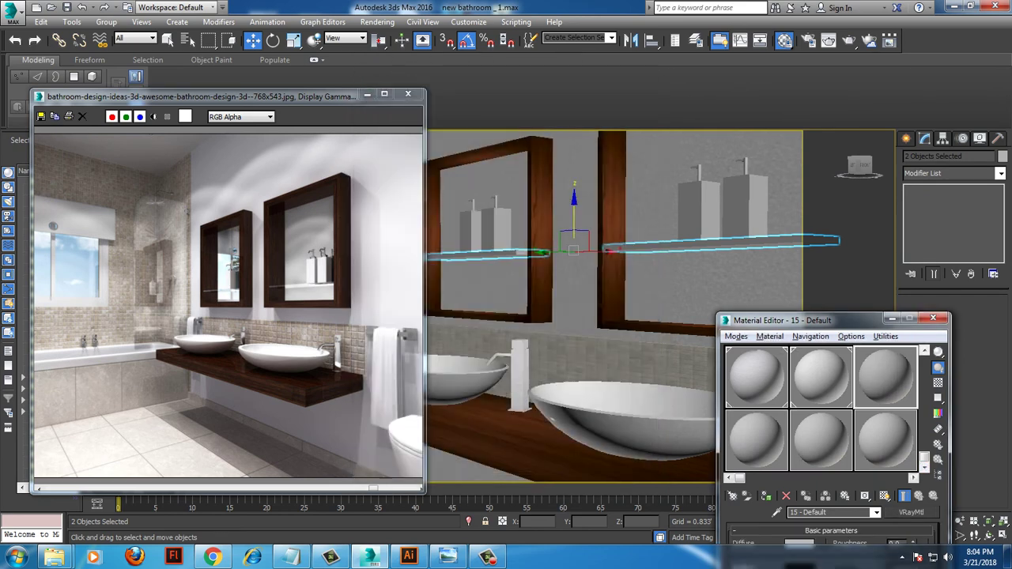
{"action": "left_click_drag", "start_coordinate": [783, 320], "coordinate": [824, 157]}
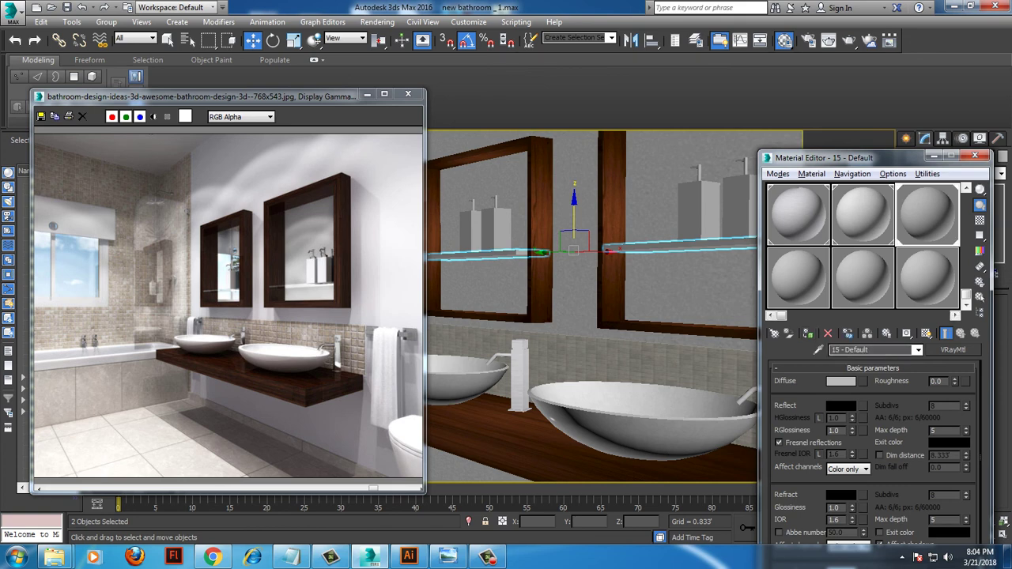
Set the material's refraction colour to light grey 205 and minimise the editor.
{"action": "left_click", "coordinate": [840, 495]}
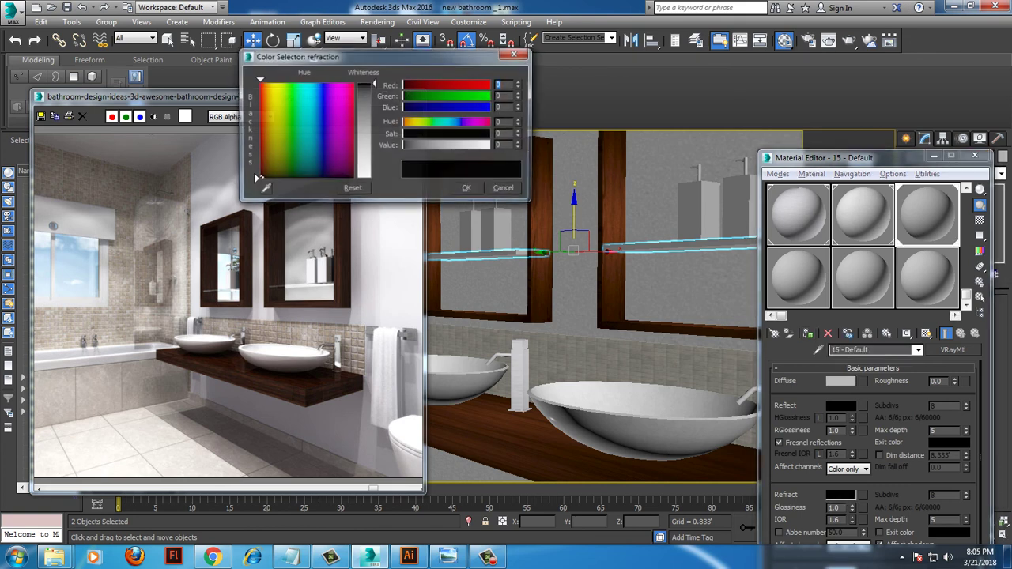
{"action": "left_click_drag", "start_coordinate": [403, 145], "coordinate": [474, 145]}
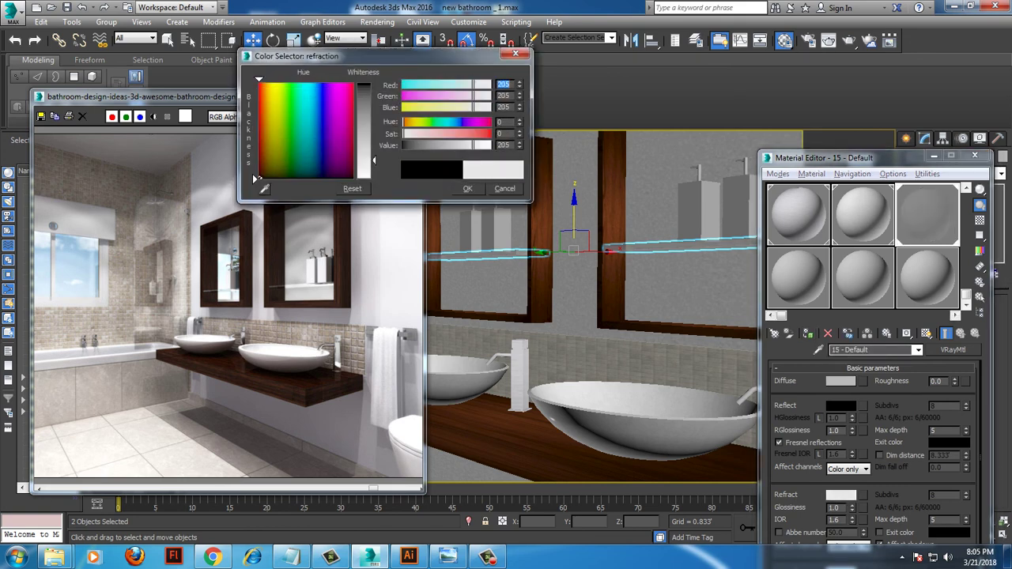
{"action": "key", "text": "Return"}
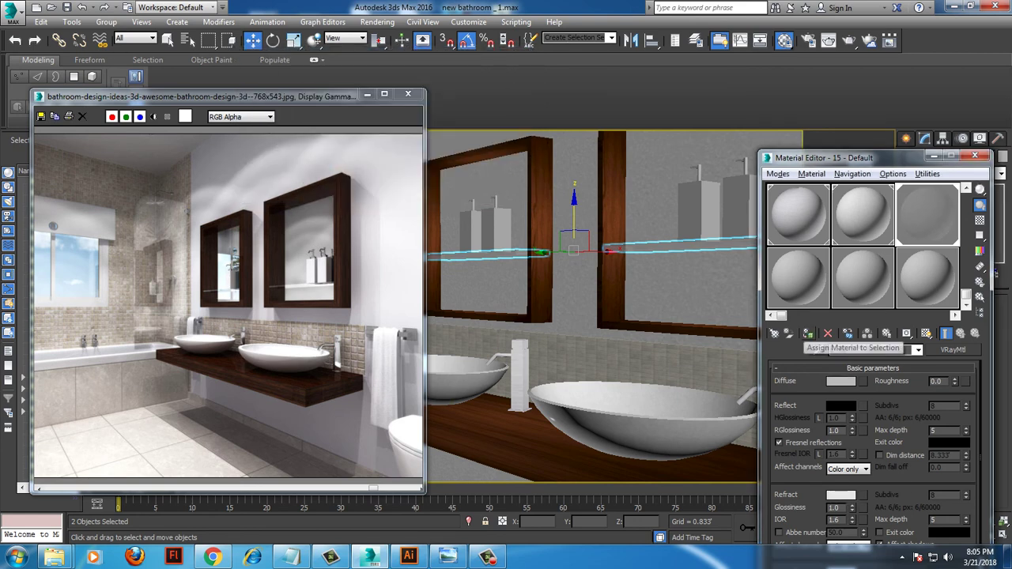
{"action": "middle_click_drag", "start_coordinate": [553, 316], "coordinate": [632, 336]}
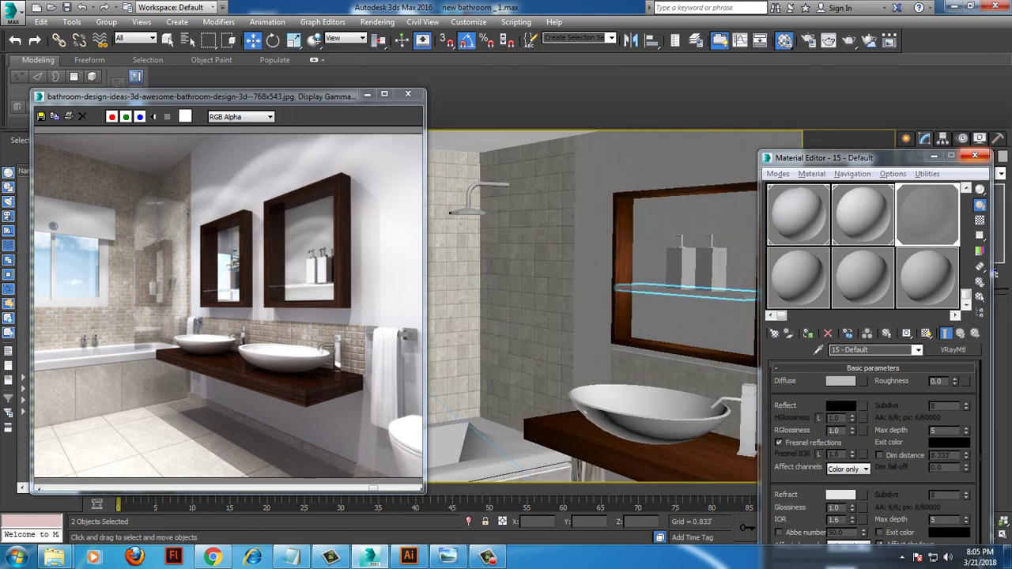
{"action": "left_click", "coordinate": [934, 156]}
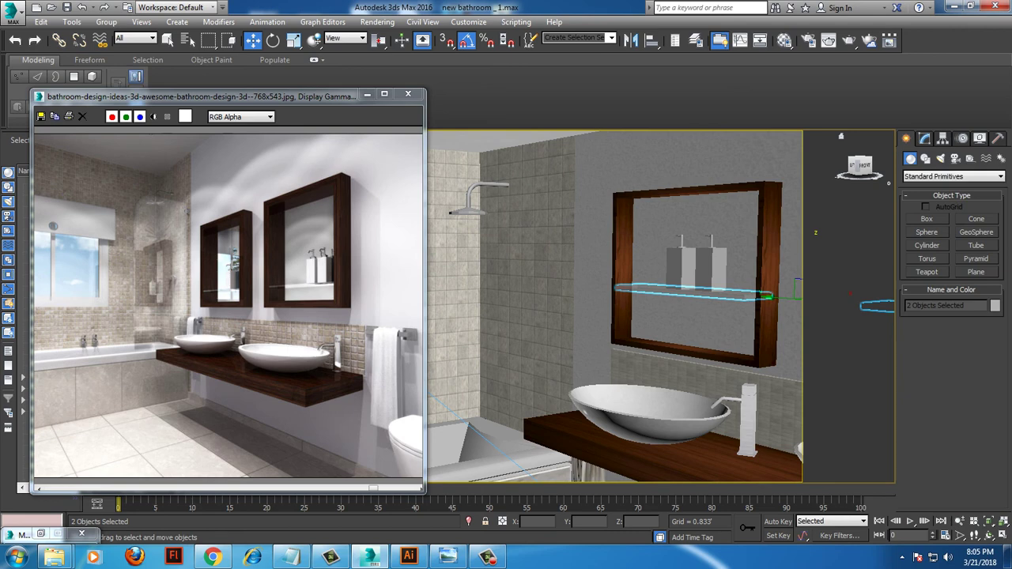
Pick the Box tool and maximize the Perspective viewport.
{"action": "left_click", "coordinate": [926, 219]}
{"action": "key", "text": "alt+w"}
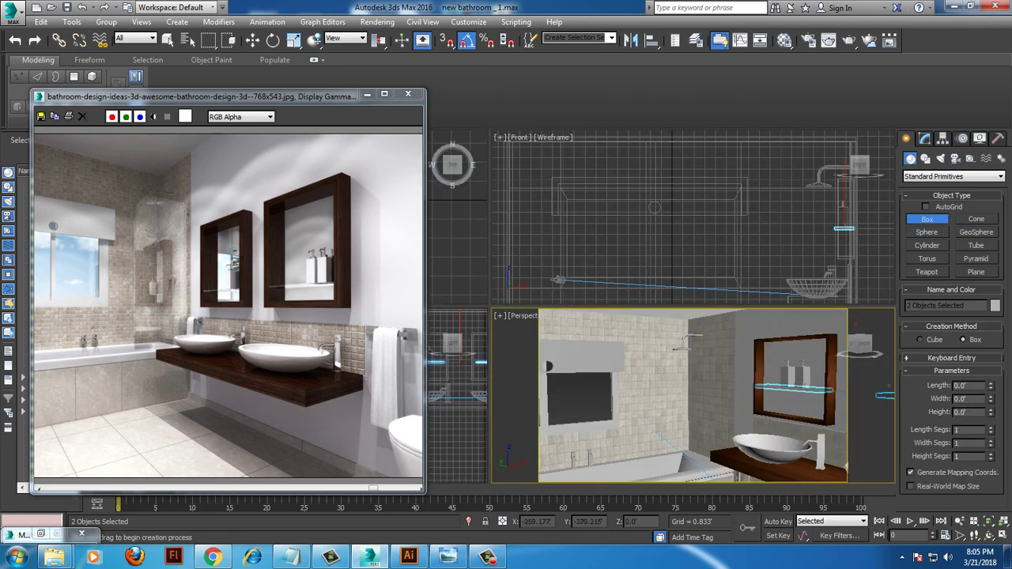
{"action": "scroll", "coordinate": [711, 395], "scroll_direction": "up", "scroll_amount": 2}
{"action": "key", "text": "alt+w"}
{"action": "scroll", "coordinate": [759, 240], "scroll_direction": "up", "scroll_amount": 3}
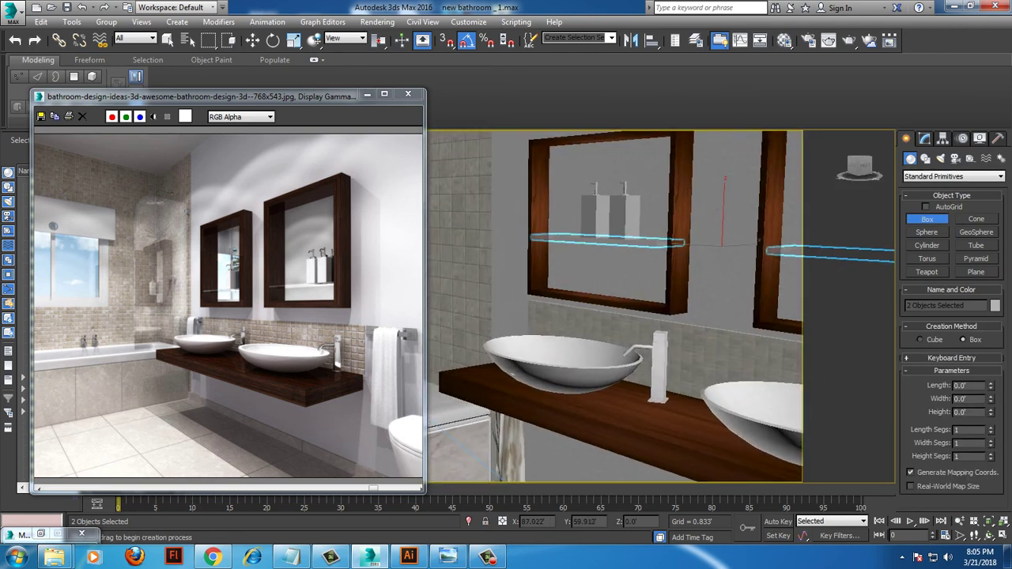
With AutoGrid on, draw a thin box filling the left mirror frame.
{"action": "left_click", "coordinate": [925, 207]}
{"action": "left_click_drag", "start_coordinate": [548, 141], "coordinate": [673, 305]}
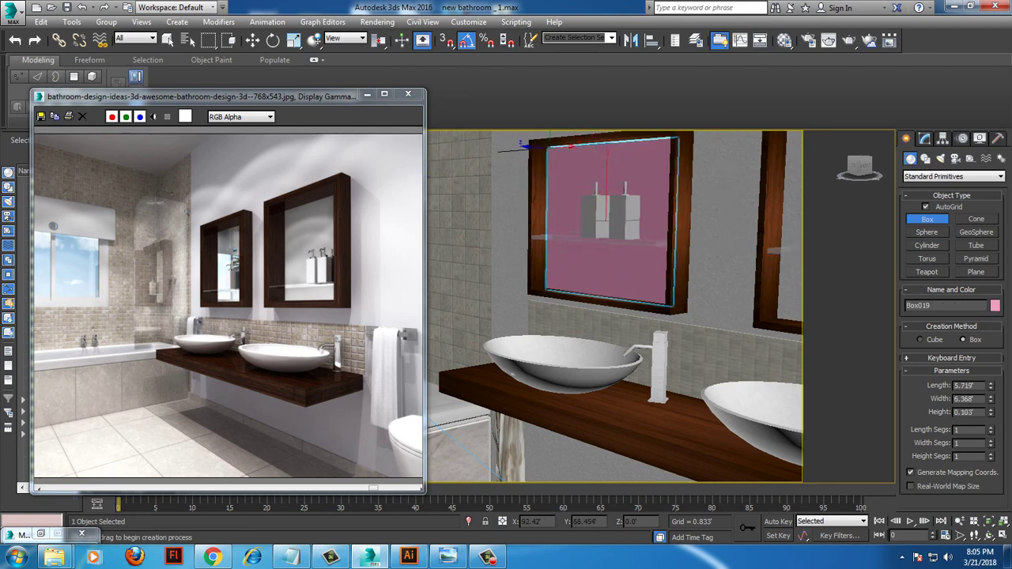
{"action": "left_click", "coordinate": [673, 302]}
{"action": "key", "text": "w"}
{"action": "scroll", "coordinate": [665, 348], "scroll_direction": "up", "scroll_amount": 2}
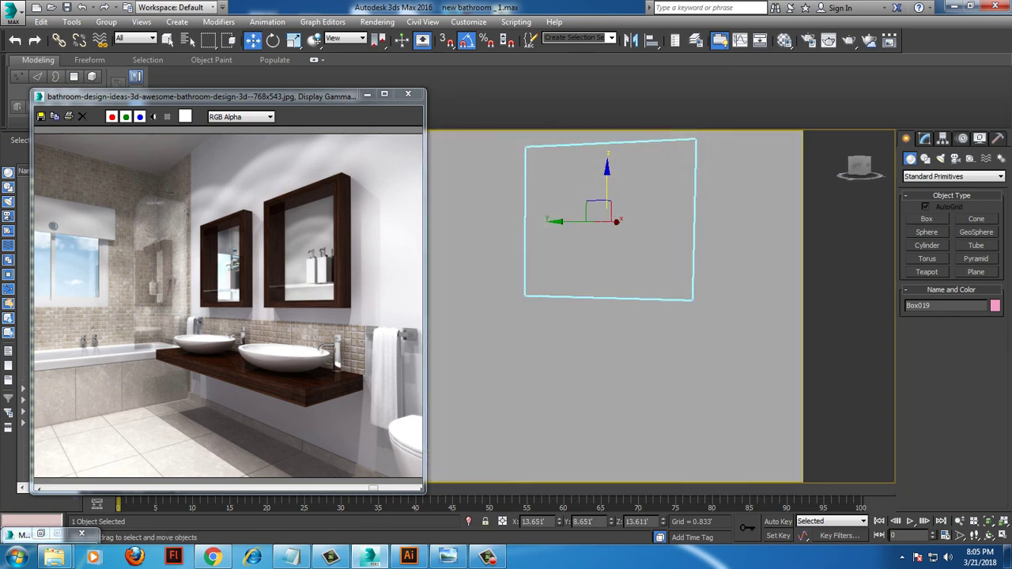
{"action": "scroll", "coordinate": [665, 348], "scroll_direction": "up", "scroll_amount": 4}
{"action": "scroll", "coordinate": [664, 348], "scroll_direction": "down", "scroll_amount": 1}
{"action": "scroll", "coordinate": [664, 348], "scroll_direction": "down", "scroll_amount": 4}
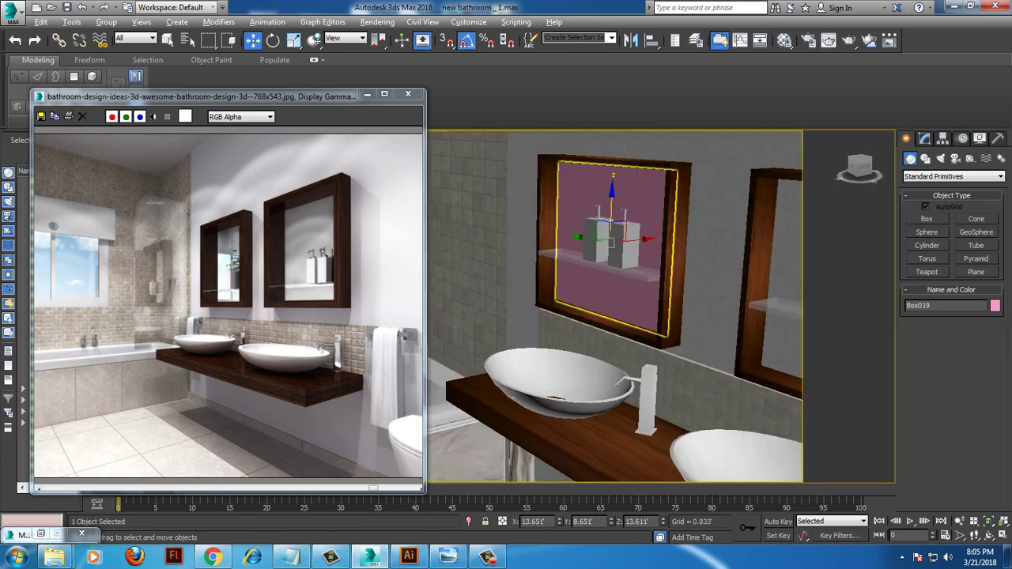
{"action": "left_click", "coordinate": [784, 39]}
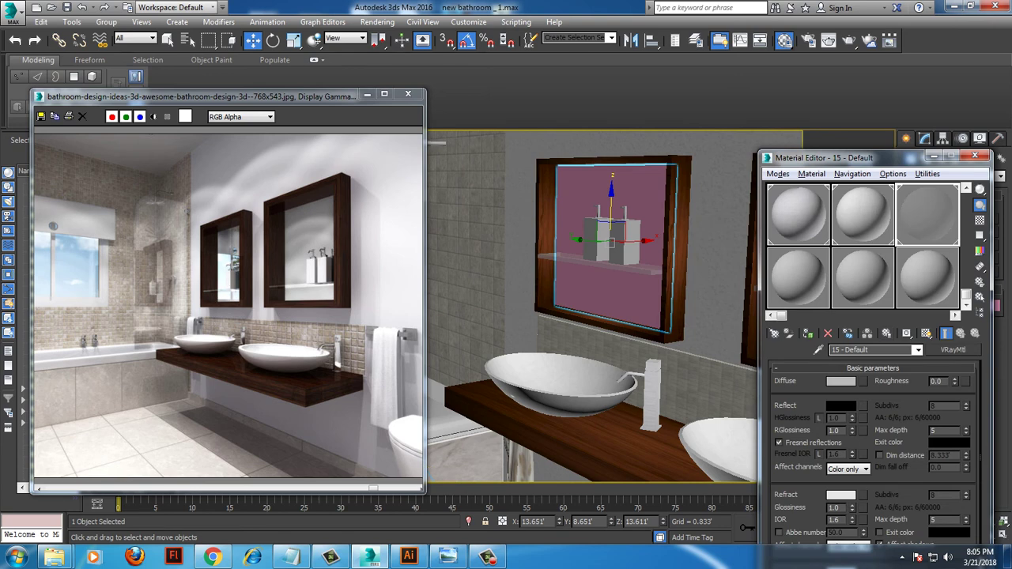
Create a VRayMtl in an unused slot with white 255 reflection.
{"action": "left_click", "coordinate": [798, 277]}
{"action": "left_click", "coordinate": [952, 350]}
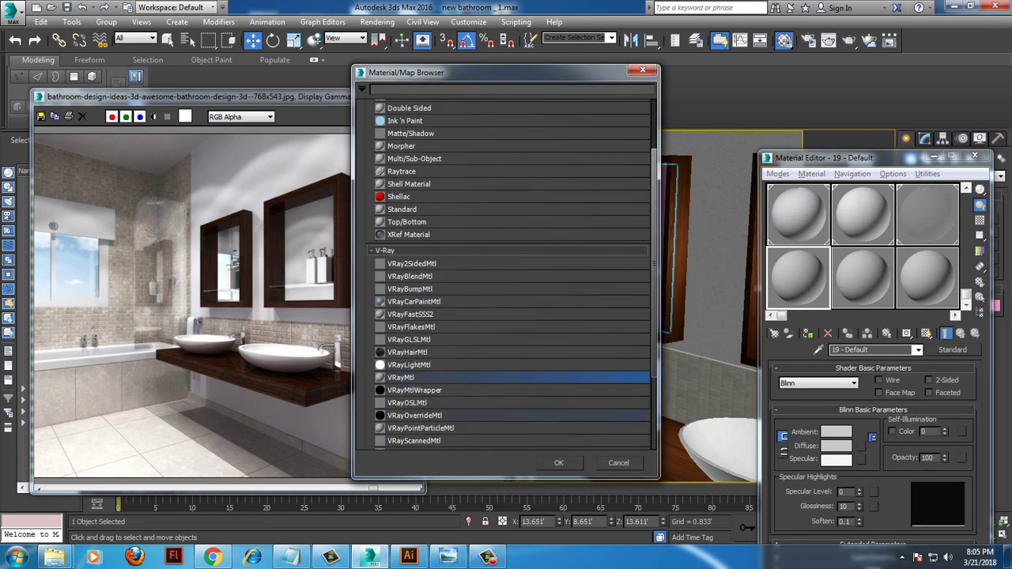
{"action": "key", "text": "Return"}
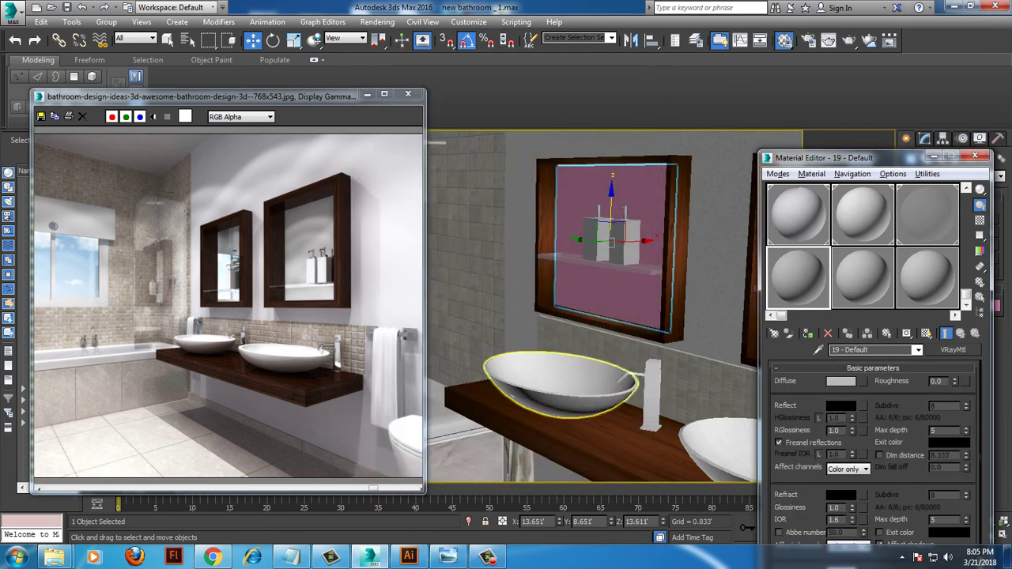
{"action": "left_click", "coordinate": [840, 406]}
{"action": "left_click_drag", "start_coordinate": [373, 82], "coordinate": [374, 179]}
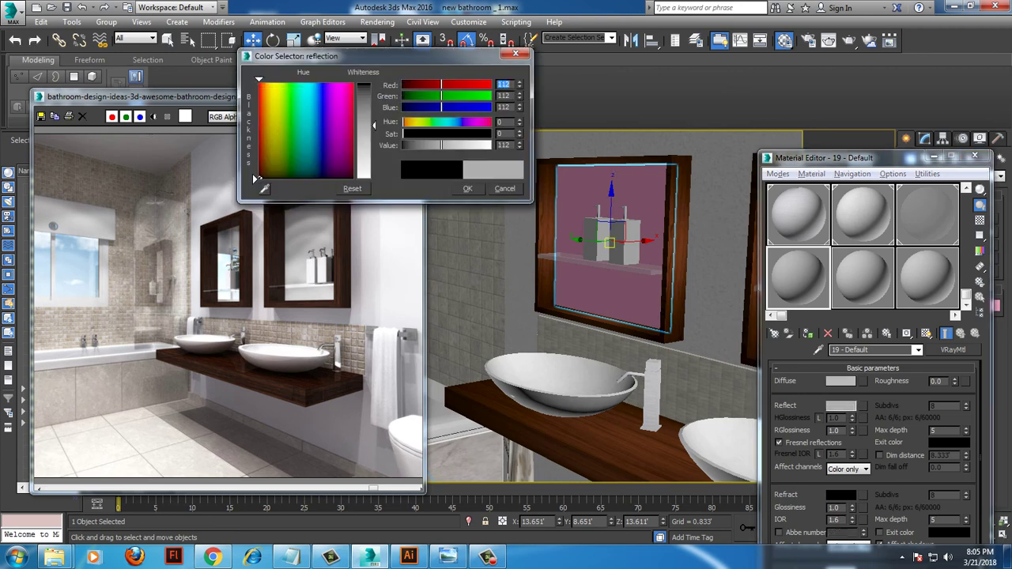
{"action": "left_click", "coordinate": [468, 188]}
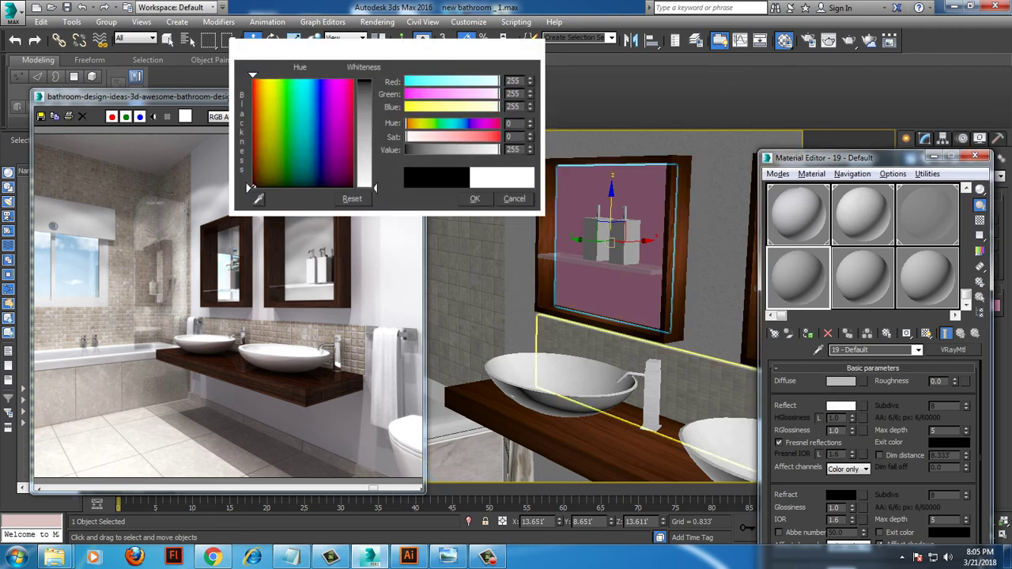
Set the material's diffuse to black and assign it to the mirror panel.
{"action": "left_click", "coordinate": [841, 380]}
{"action": "left_click", "coordinate": [256, 177]}
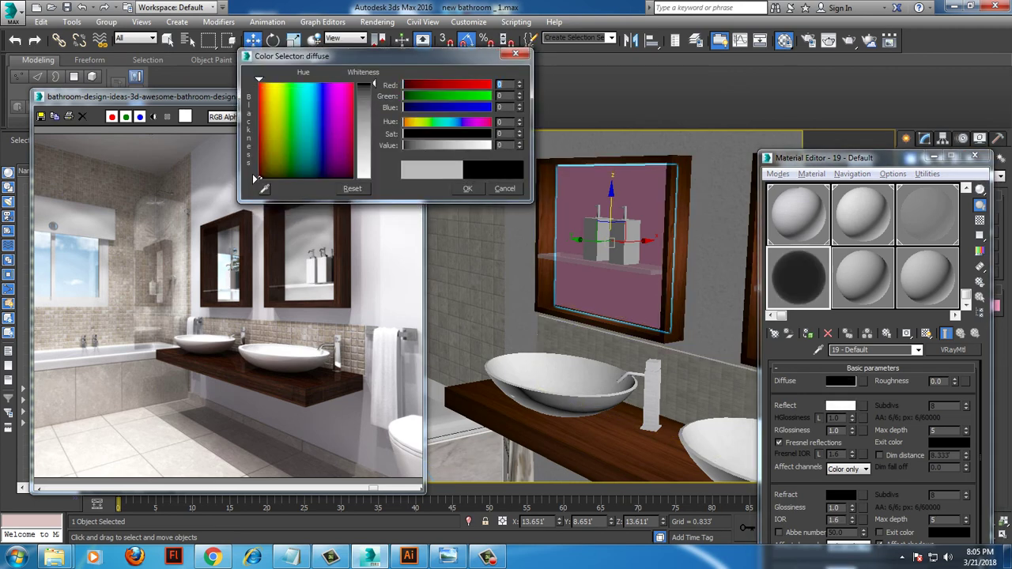
{"action": "left_click", "coordinate": [468, 188]}
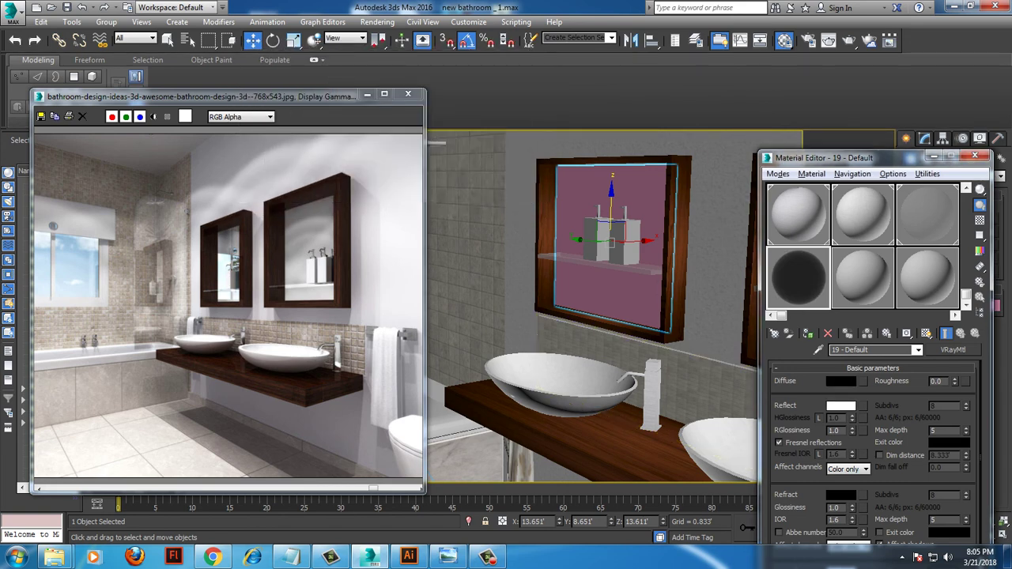
{"action": "left_click", "coordinate": [807, 333]}
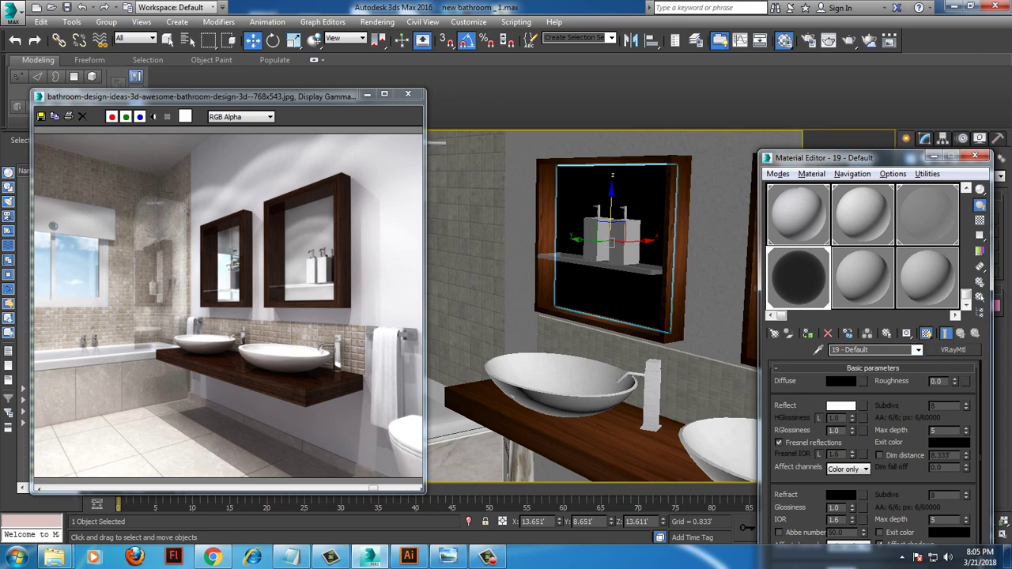
{"action": "scroll", "coordinate": [554, 300], "scroll_direction": "up", "scroll_amount": 5}
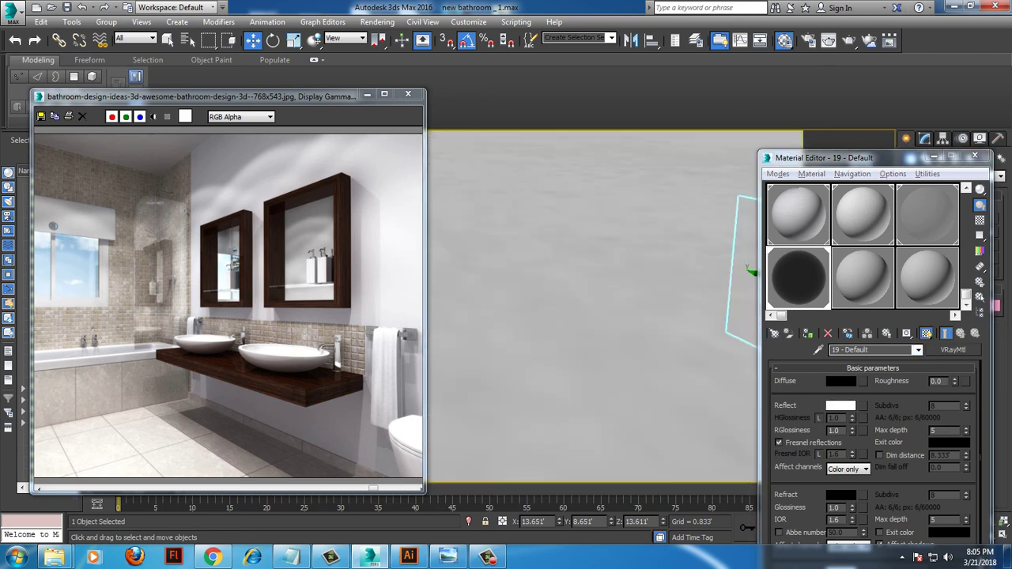
{"action": "scroll", "coordinate": [593, 308], "scroll_direction": "down", "scroll_amount": 3}
{"action": "scroll", "coordinate": [593, 308], "scroll_direction": "down", "scroll_amount": 2}
{"action": "scroll", "coordinate": [593, 309], "scroll_direction": "down", "scroll_amount": 2}
{"action": "scroll", "coordinate": [593, 309], "scroll_direction": "down", "scroll_amount": 2}
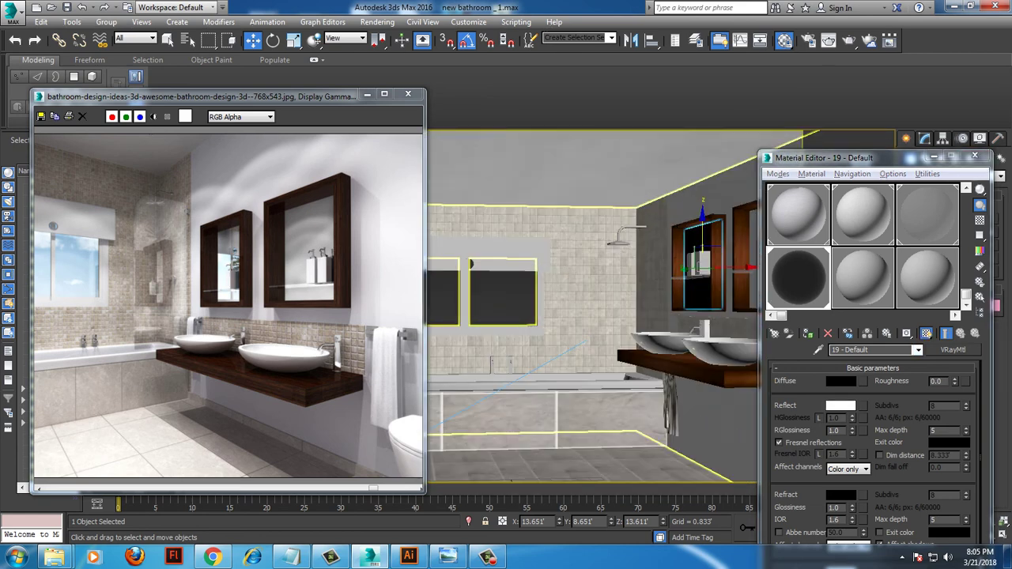
{"action": "scroll", "coordinate": [475, 332], "scroll_direction": "up", "scroll_amount": 1}
{"action": "scroll", "coordinate": [475, 332], "scroll_direction": "up", "scroll_amount": 3}
{"action": "scroll", "coordinate": [475, 332], "scroll_direction": "down", "scroll_amount": 3}
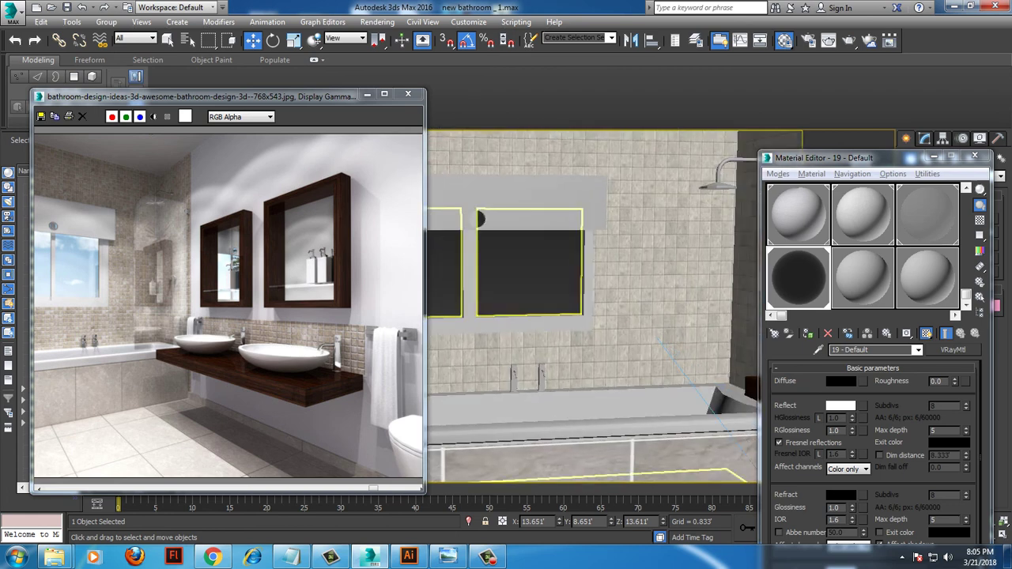
Give the two selected window panels a new VRayMtl with white diffuse.
{"action": "left_click", "coordinate": [479, 219]}
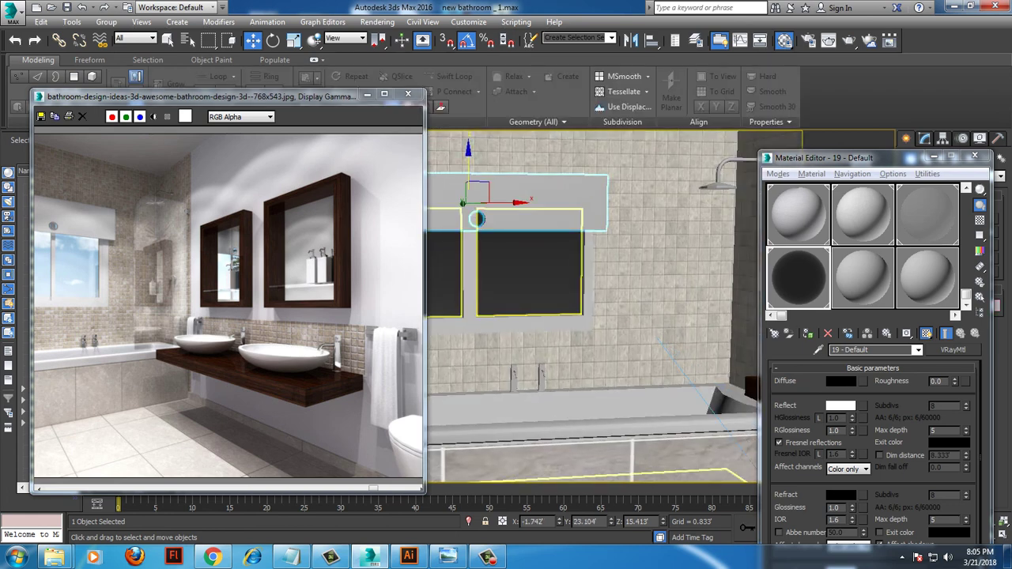
{"action": "key", "text": "Page_Down"}
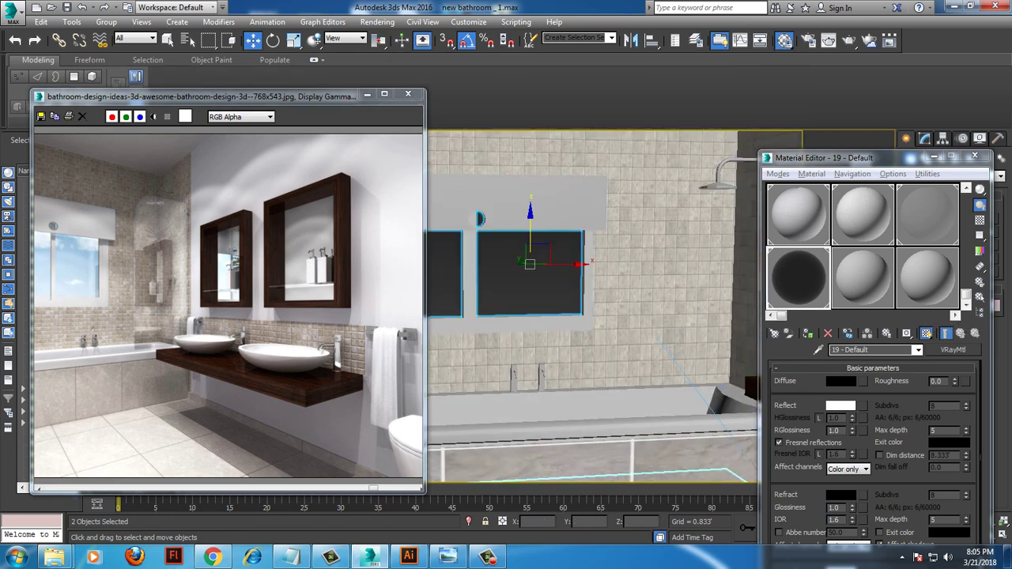
{"action": "left_click", "coordinate": [861, 277]}
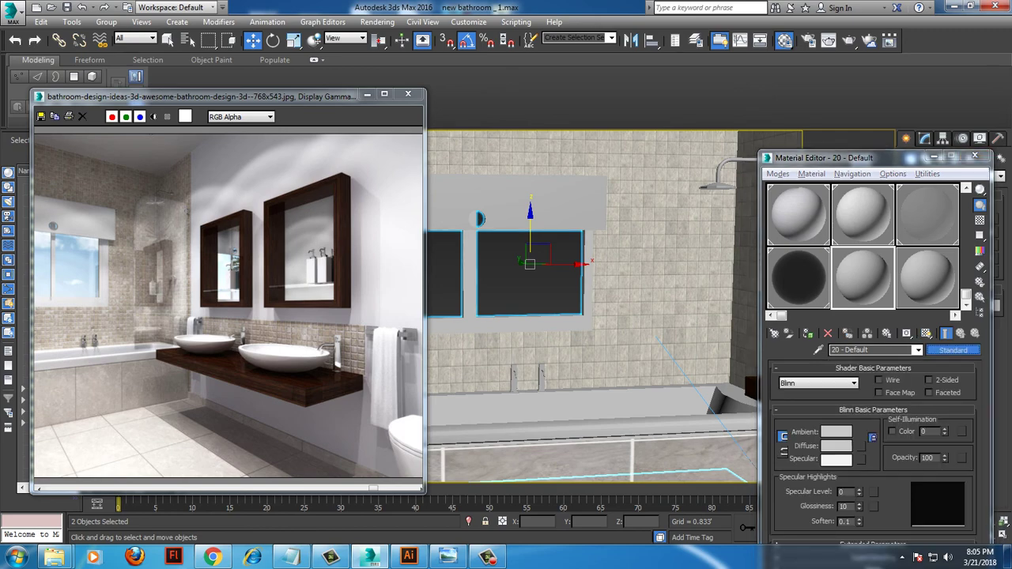
{"action": "left_click", "coordinate": [952, 350]}
{"action": "key", "text": "Return"}
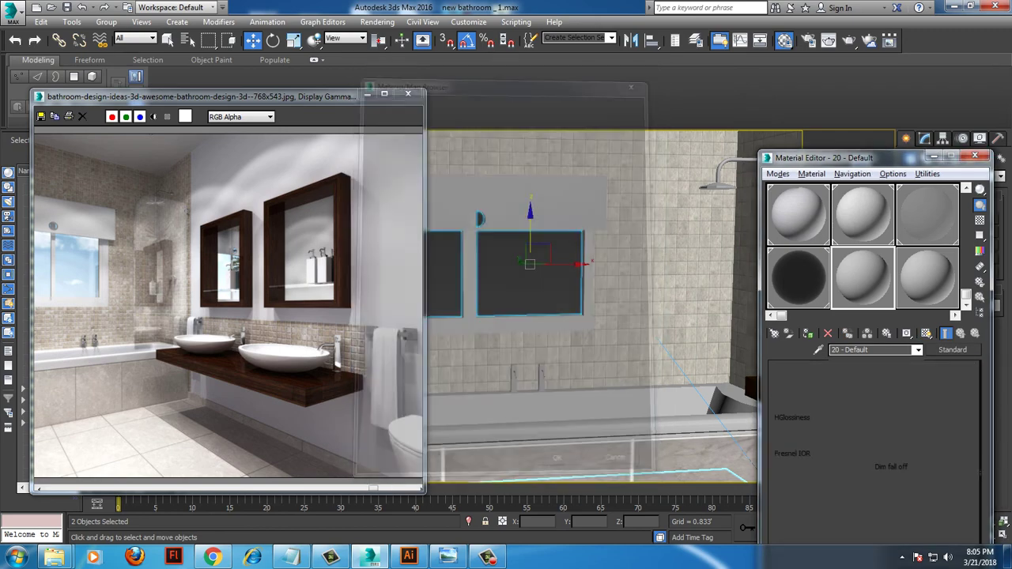
{"action": "left_click", "coordinate": [840, 380]}
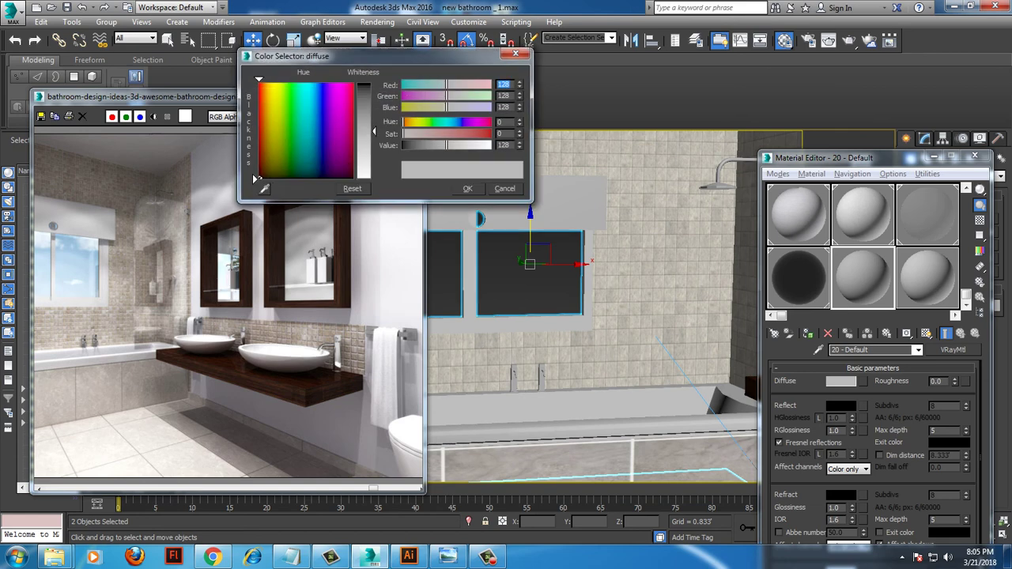
{"action": "left_click_drag", "start_coordinate": [451, 148], "coordinate": [498, 148]}
{"action": "left_click", "coordinate": [474, 198]}
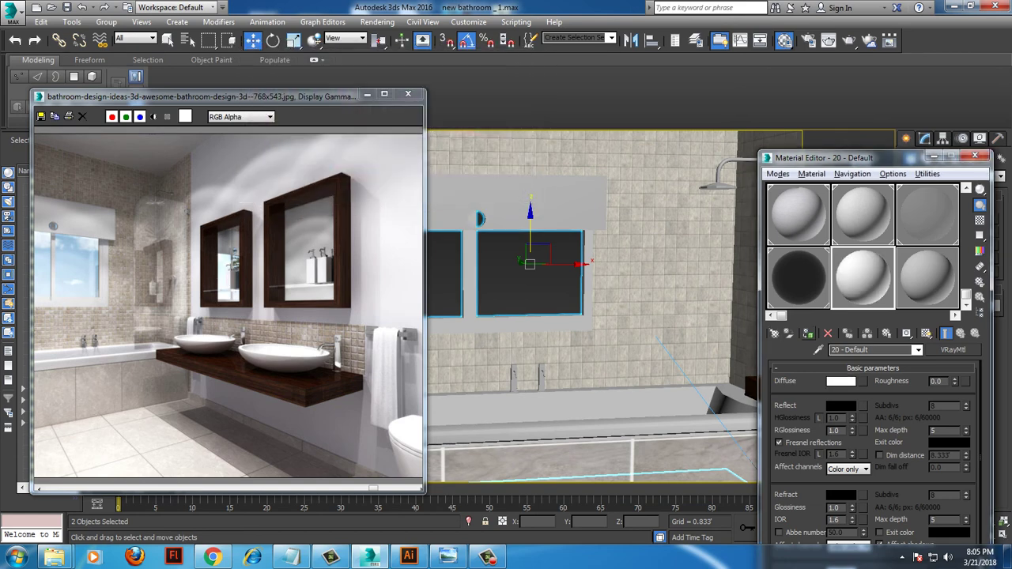
{"action": "left_click", "coordinate": [808, 333]}
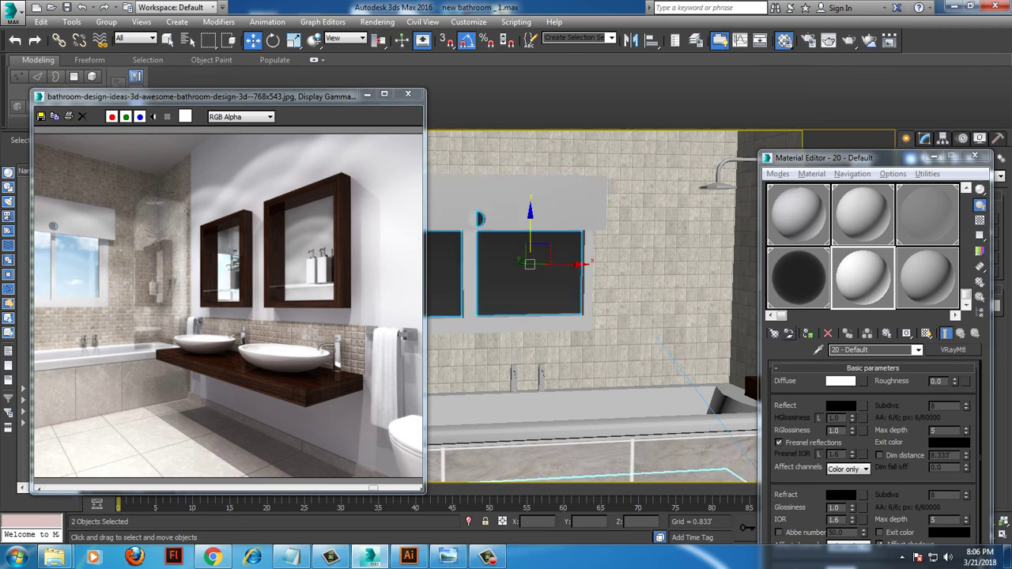
{"action": "left_click", "coordinate": [807, 333]}
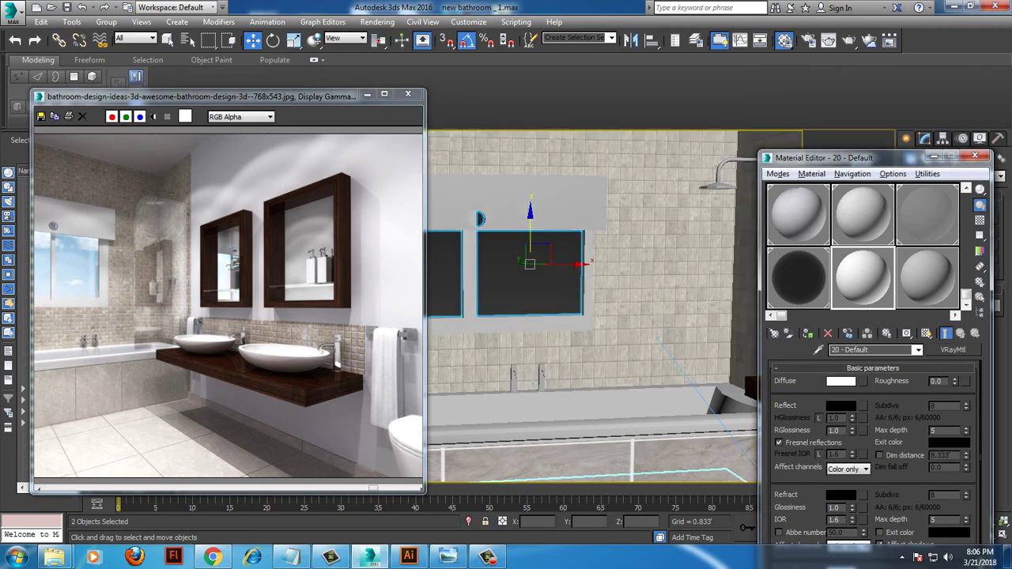
Frame the wall around the windows in the view and select it.
{"action": "left_click", "coordinate": [529, 220]}
{"action": "scroll", "coordinate": [592, 308], "scroll_direction": "down", "scroll_amount": 3}
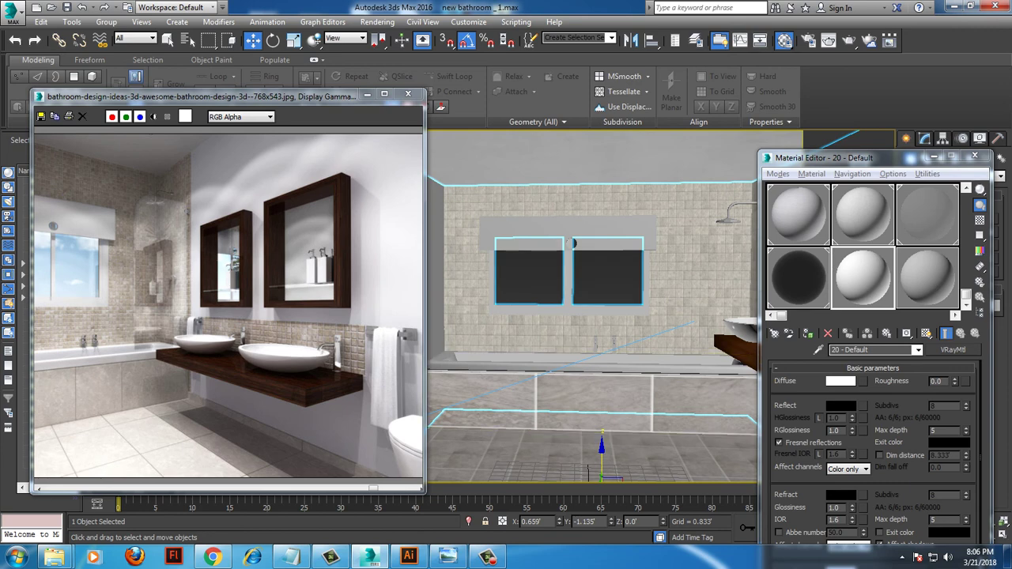
{"action": "key", "text": "z"}
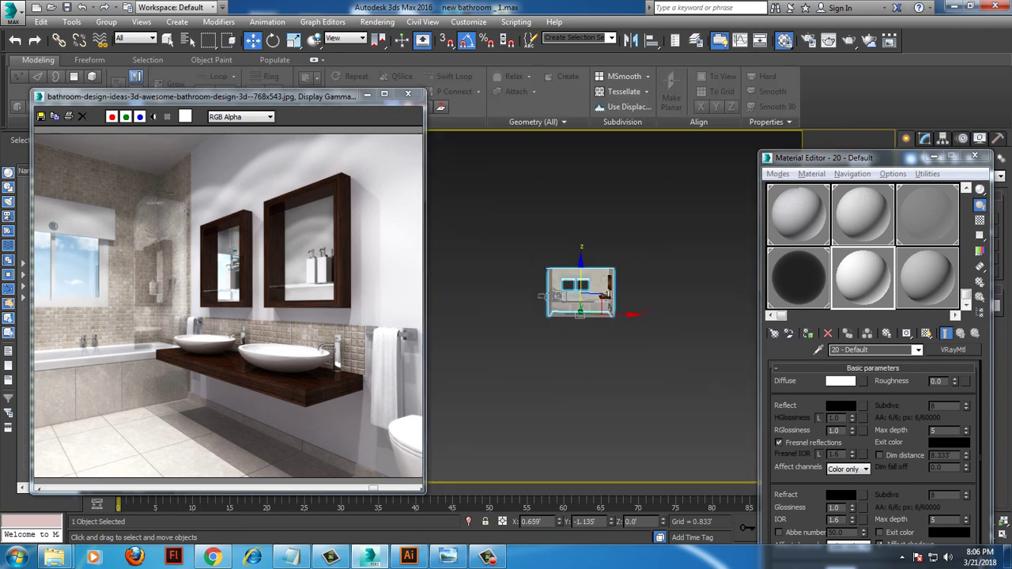
{"action": "scroll", "coordinate": [574, 297], "scroll_direction": "up", "scroll_amount": 5}
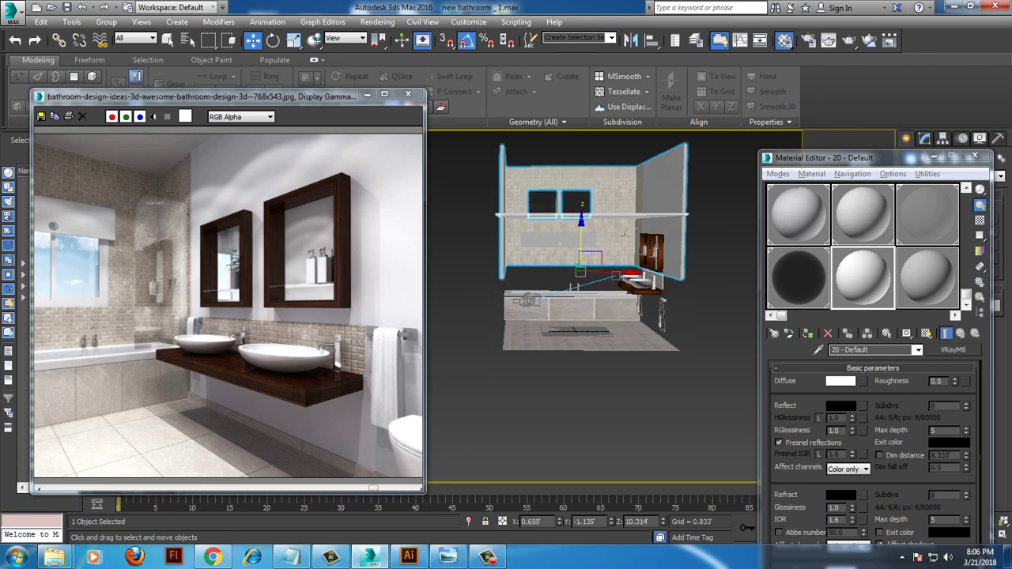
{"action": "scroll", "coordinate": [582, 271], "scroll_direction": "up", "scroll_amount": 5}
{"action": "scroll", "coordinate": [582, 272], "scroll_direction": "up", "scroll_amount": 3}
{"action": "scroll", "coordinate": [582, 272], "scroll_direction": "up", "scroll_amount": 2}
{"action": "scroll", "coordinate": [551, 286], "scroll_direction": "up", "scroll_amount": 3}
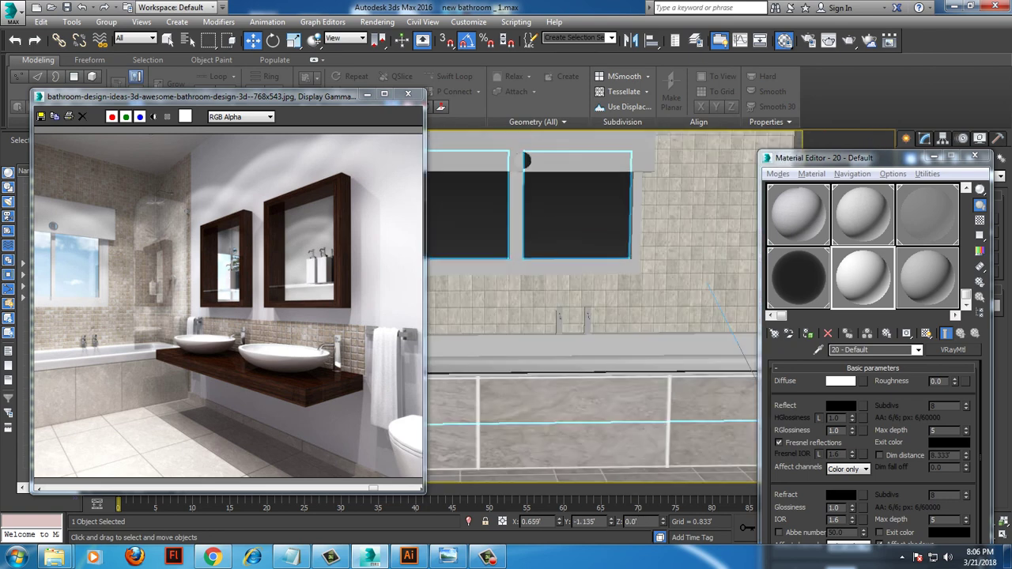
{"action": "middle_click_drag", "start_coordinate": [552, 287], "coordinate": [581, 338]}
{"action": "key", "text": "ctrl+d"}
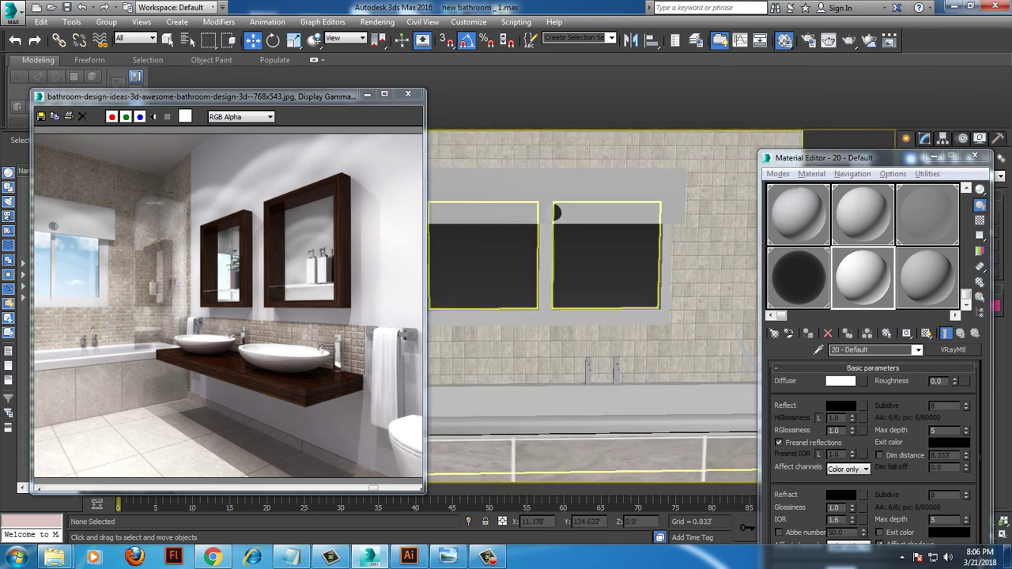
{"action": "left_click", "coordinate": [556, 212]}
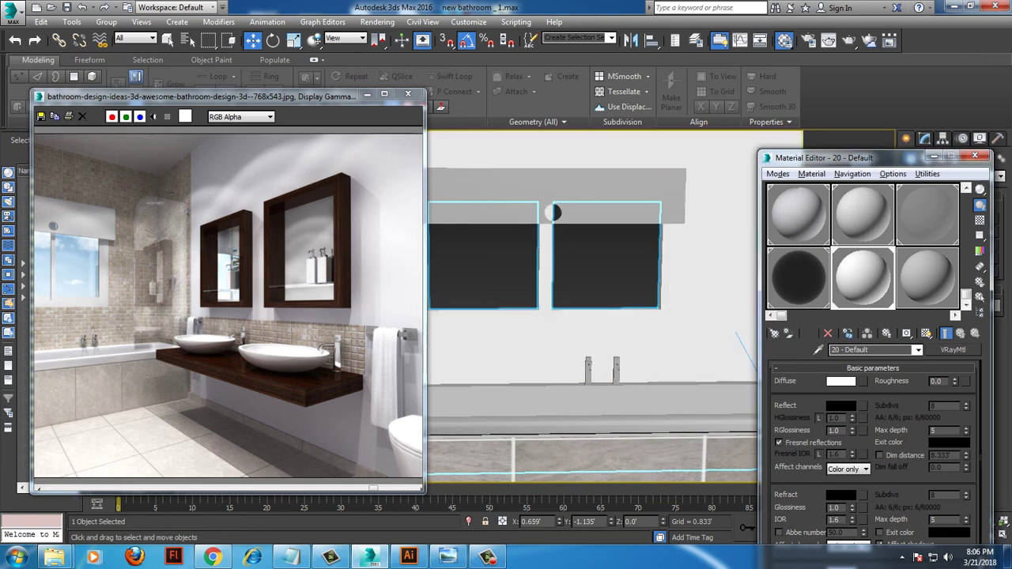
In Polygon mode, select the wall polygons framing the window and above it.
{"action": "left_click", "coordinate": [975, 156]}
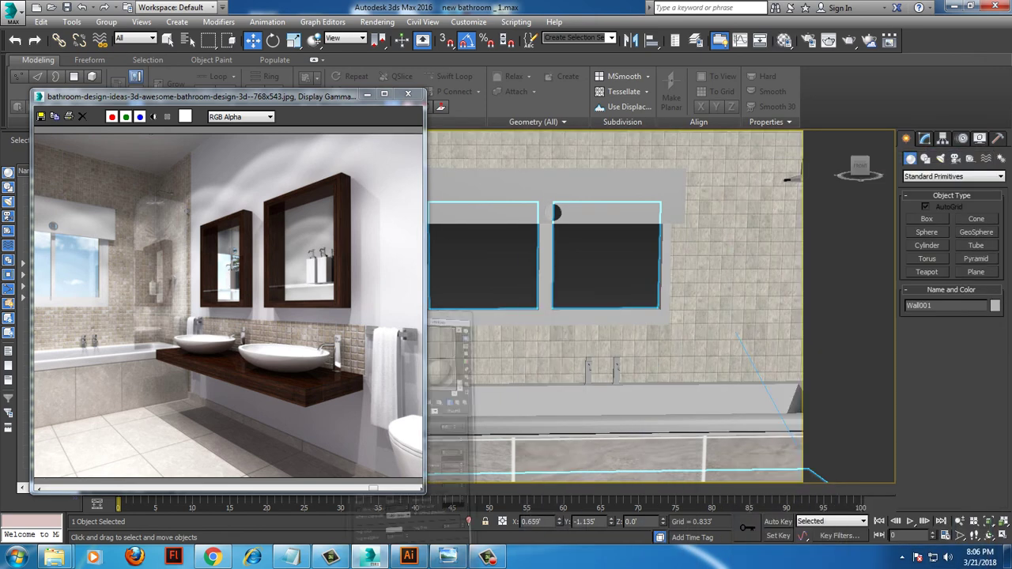
{"action": "key", "text": "4"}
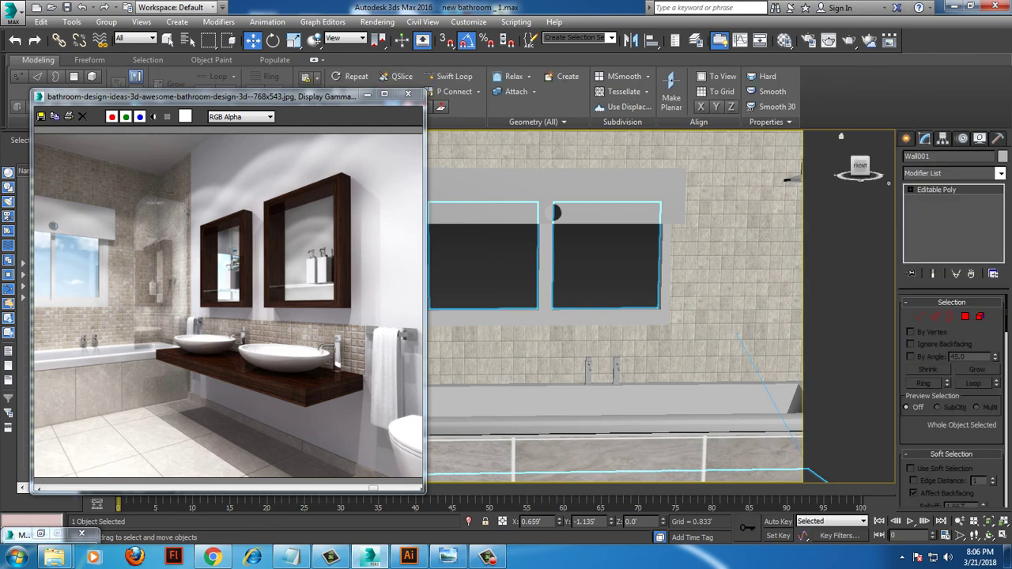
{"action": "scroll", "coordinate": [952, 363], "scroll_direction": "down", "scroll_amount": 1}
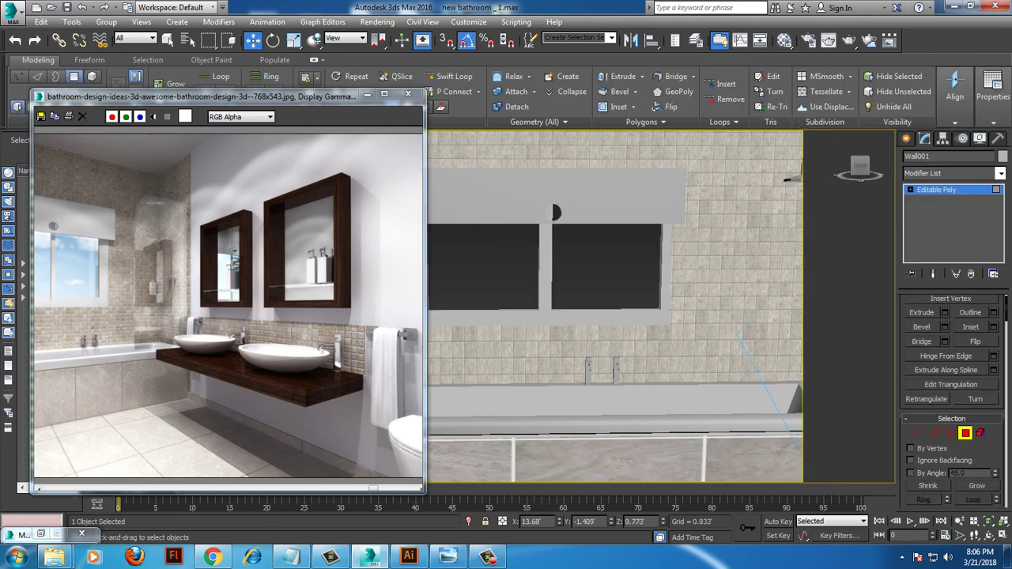
{"action": "scroll", "coordinate": [727, 301], "scroll_direction": "down", "scroll_amount": 3}
{"action": "scroll", "coordinate": [727, 300], "scroll_direction": "down", "scroll_amount": 2}
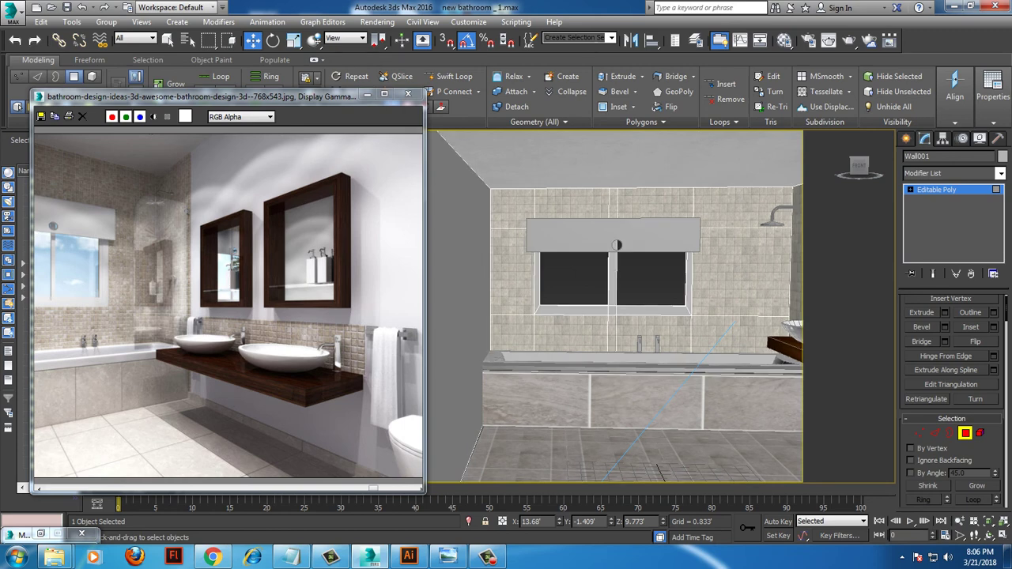
{"action": "left_click_drag", "start_coordinate": [718, 321], "coordinate": [718, 320]}
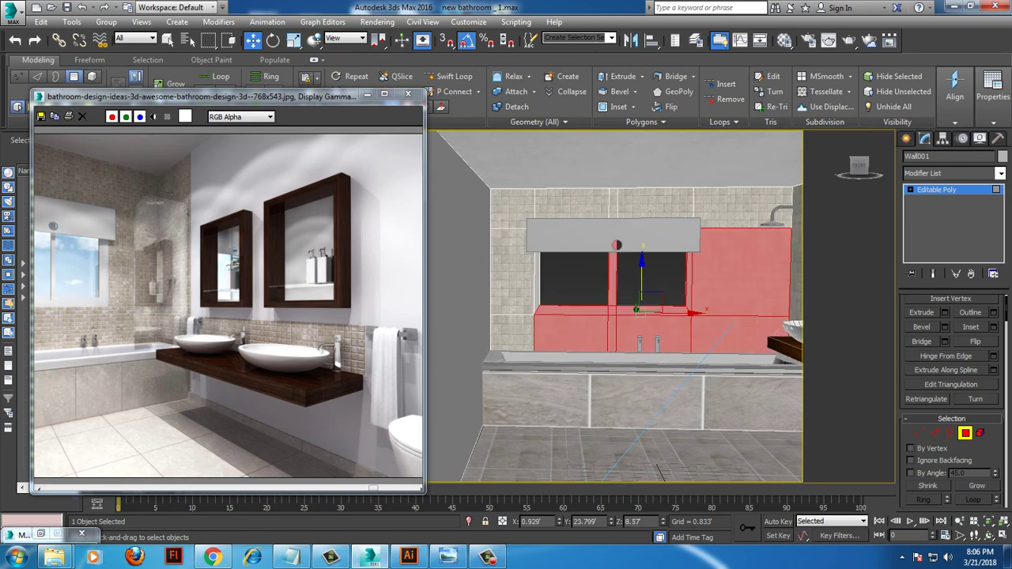
{"action": "left_click", "coordinate": [613, 334], "text": "alt"}
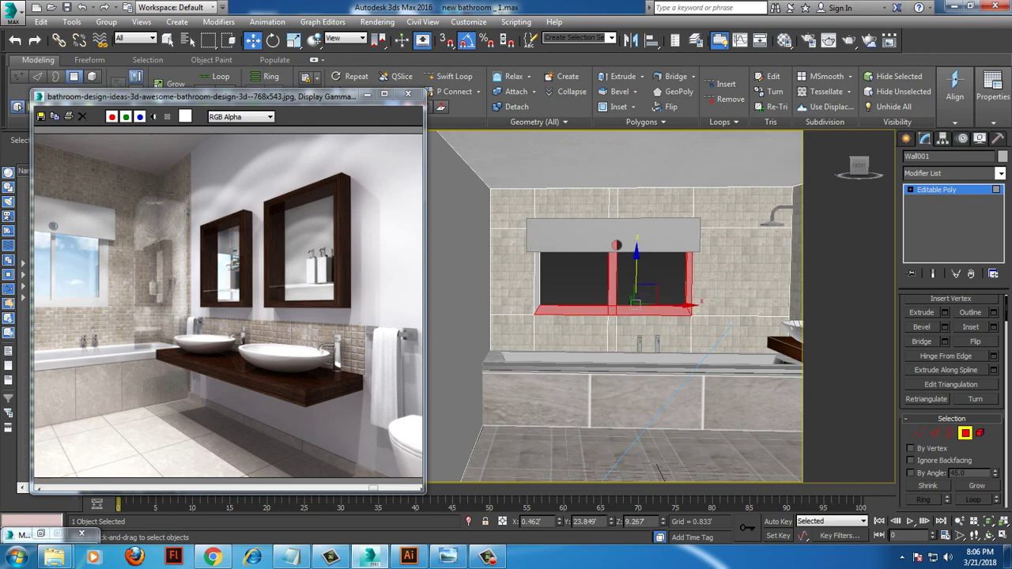
{"action": "left_click", "coordinate": [536, 281], "text": "ctrl"}
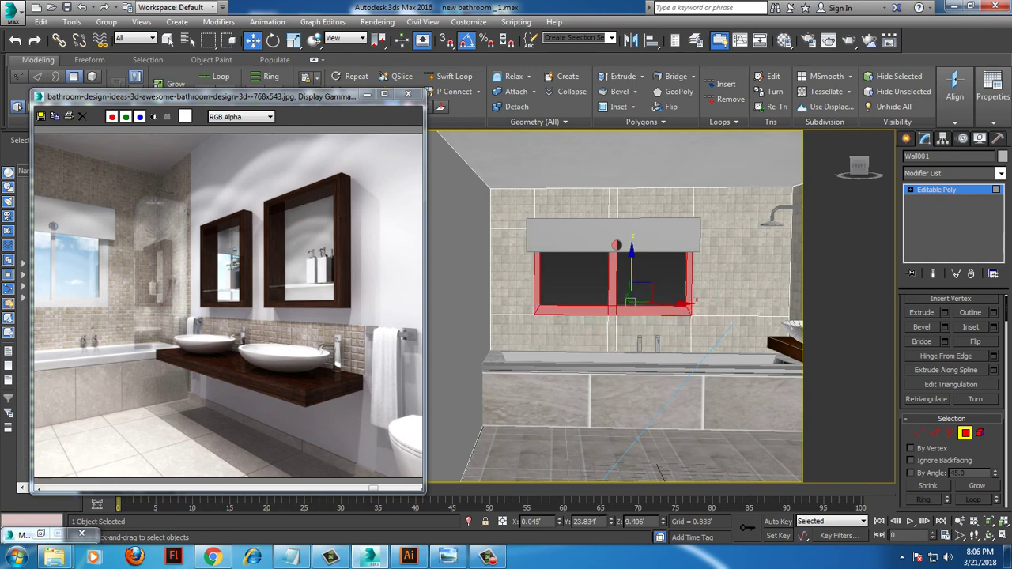
{"action": "left_click_drag", "start_coordinate": [549, 201], "coordinate": [548, 201], "text": "ctrl"}
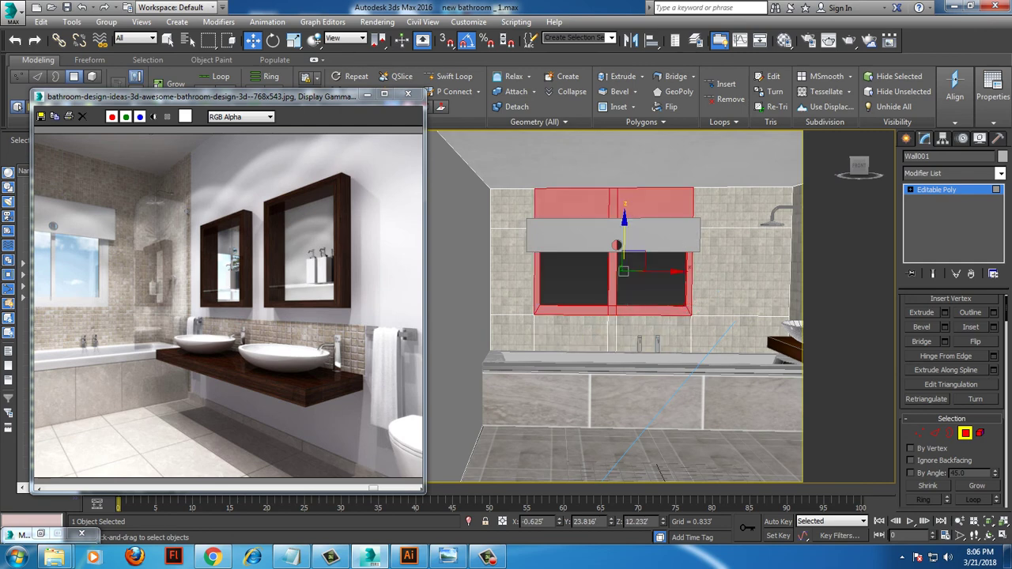
Remove the stray lower and left polygons, then orbit inside to the window wall.
{"action": "scroll", "coordinate": [661, 473], "scroll_direction": "down", "scroll_amount": 5}
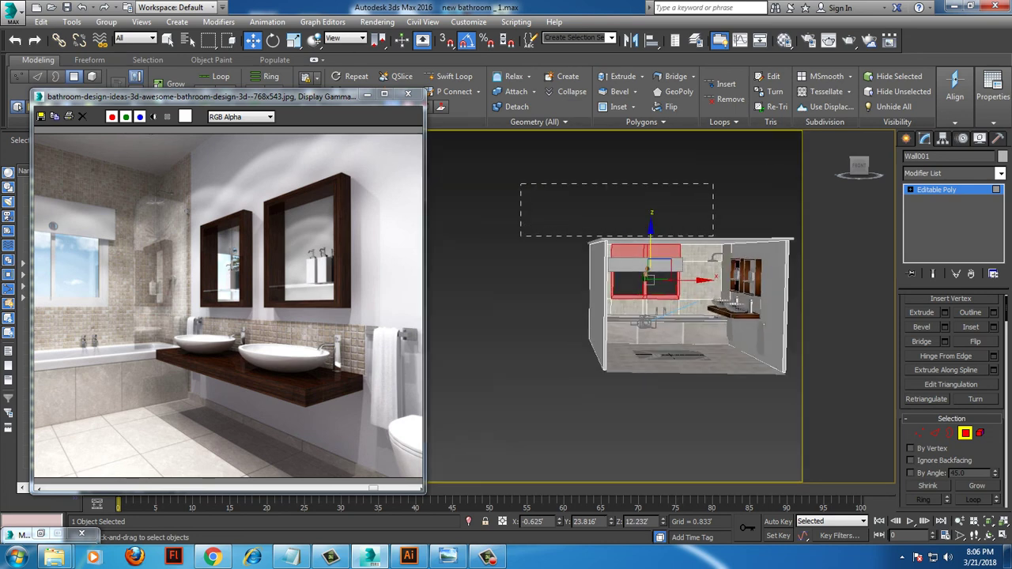
{"action": "middle_click_drag", "start_coordinate": [687, 317], "coordinate": [649, 316], "text": "alt"}
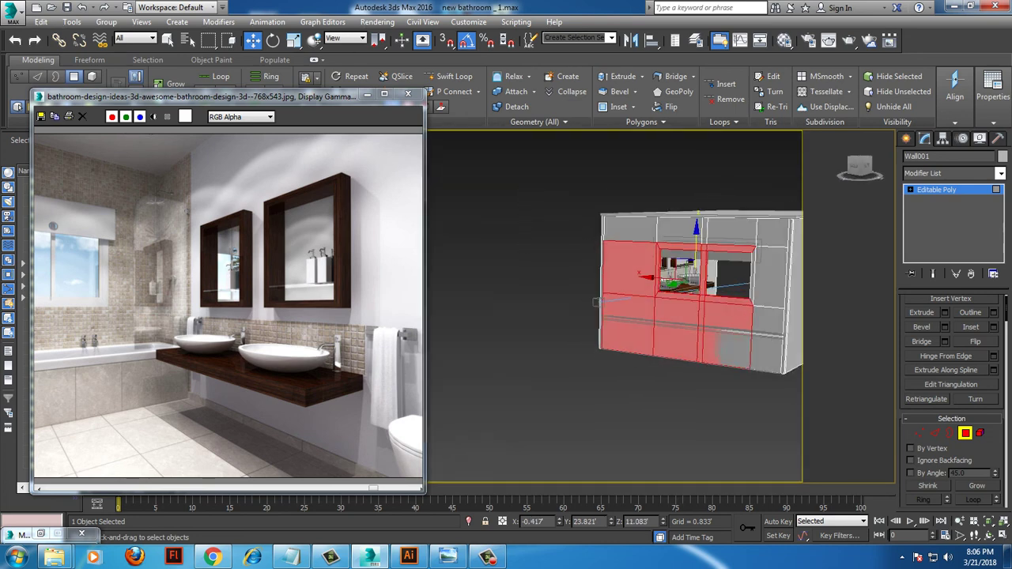
{"action": "left_click_drag", "start_coordinate": [801, 363], "coordinate": [801, 363], "text": "alt"}
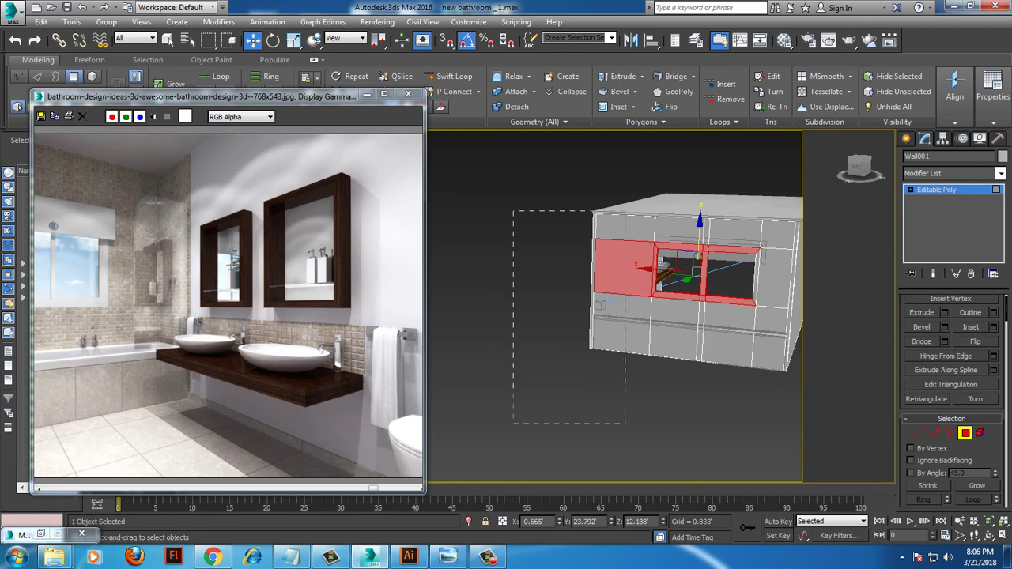
{"action": "left_click_drag", "start_coordinate": [625, 422], "coordinate": [624, 423], "text": "alt"}
{"action": "middle_click_drag", "start_coordinate": [625, 422], "coordinate": [633, 411], "text": "alt"}
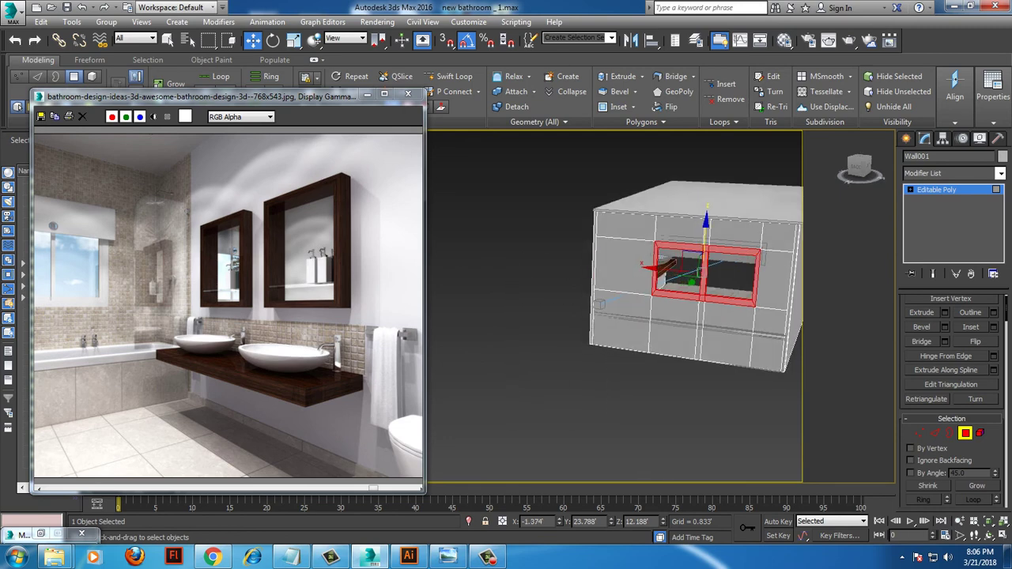
{"action": "middle_click_drag", "start_coordinate": [688, 317], "coordinate": [632, 332], "text": "alt"}
{"action": "scroll", "coordinate": [755, 292], "scroll_direction": "up", "scroll_amount": 2}
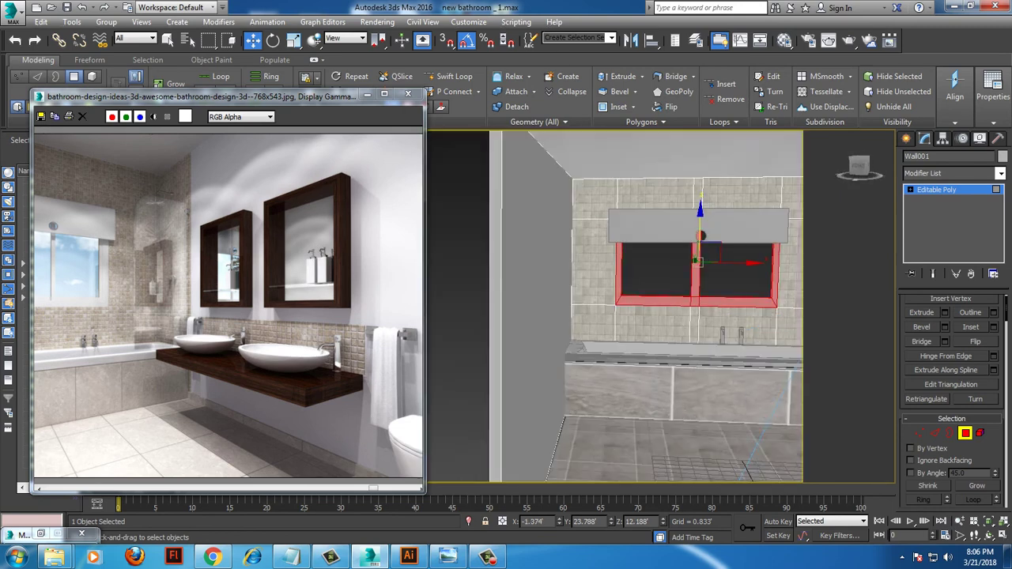
{"action": "scroll", "coordinate": [754, 292], "scroll_direction": "up", "scroll_amount": 2}
{"action": "scroll", "coordinate": [755, 293], "scroll_direction": "up", "scroll_amount": 2}
Assign the white 20-Default VRayMtl to the window-frame polygons and Box006 above the window.
{"action": "key", "text": "m"}
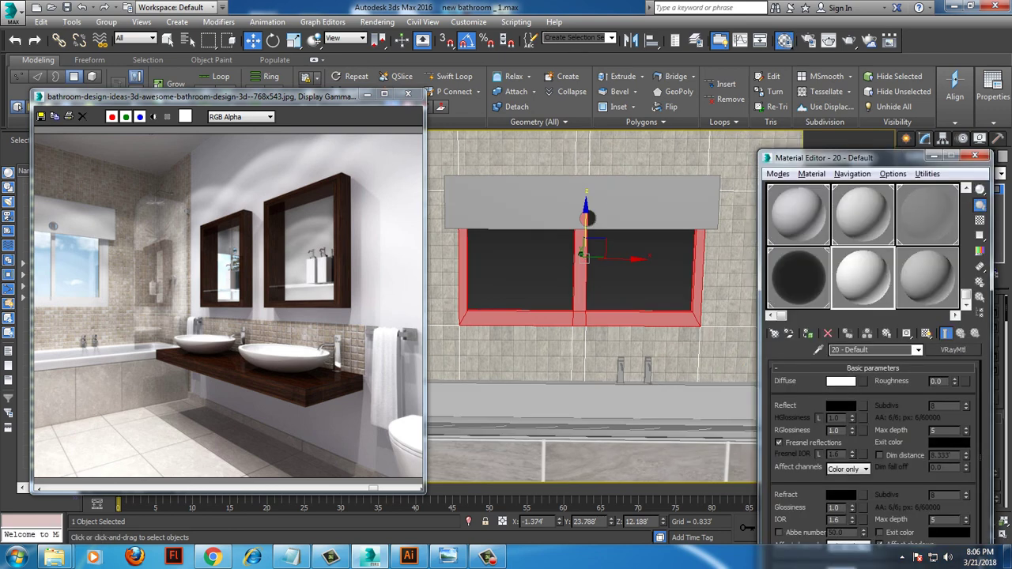
{"action": "left_click", "coordinate": [808, 333]}
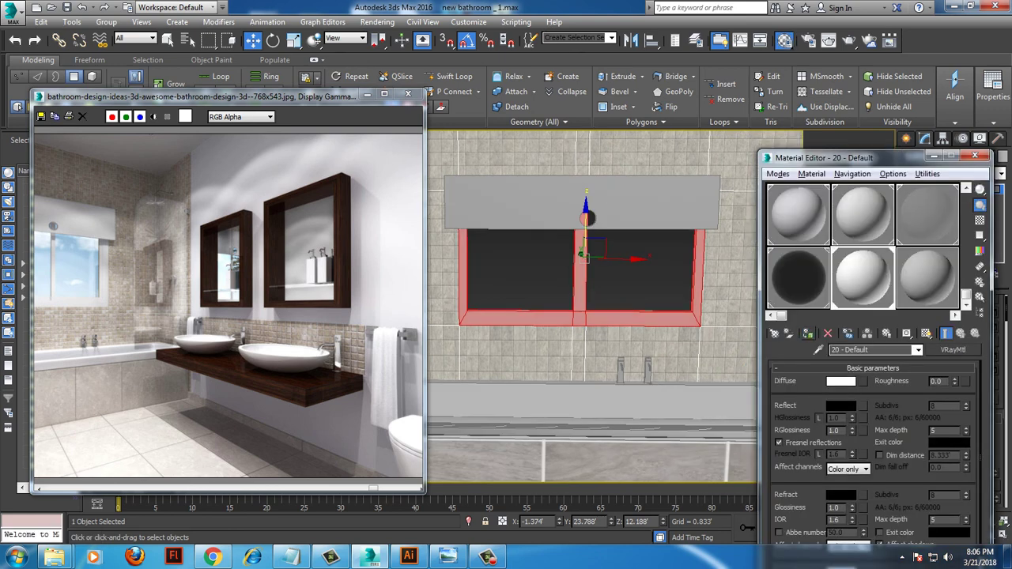
{"action": "left_click_drag", "start_coordinate": [822, 157], "coordinate": [822, 235]}
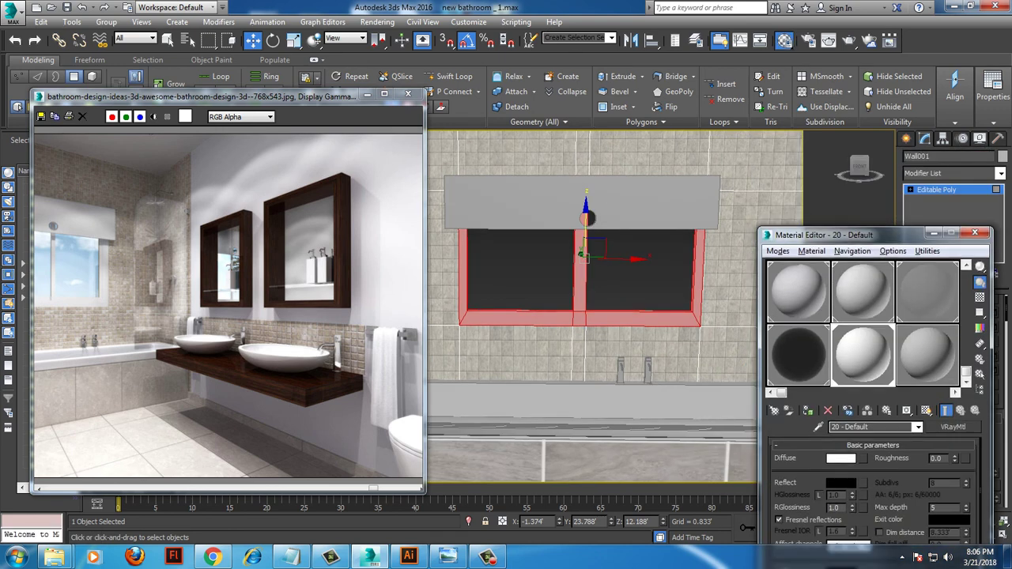
{"action": "left_click", "coordinate": [587, 219]}
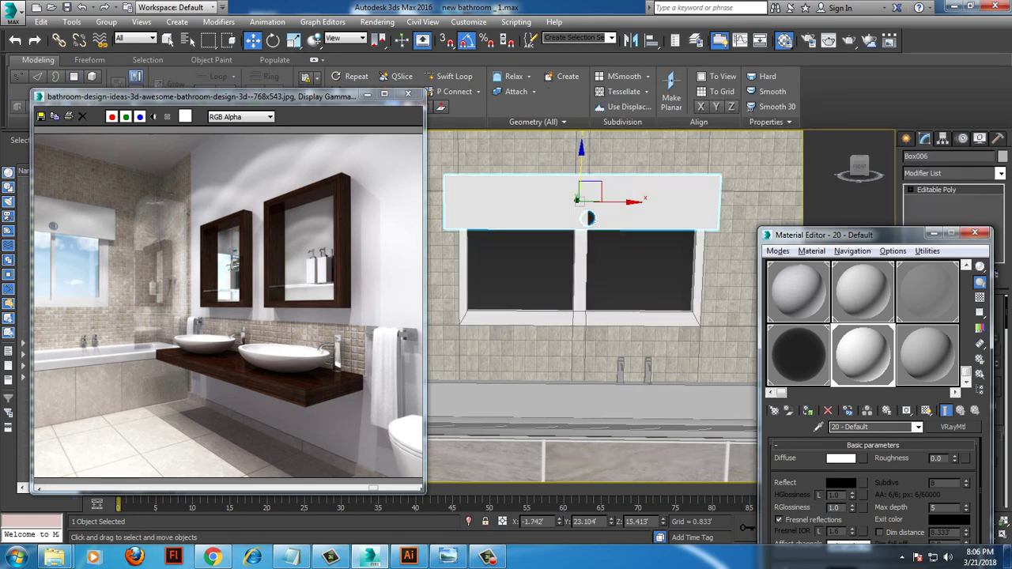
{"action": "key", "text": "ctrl+d"}
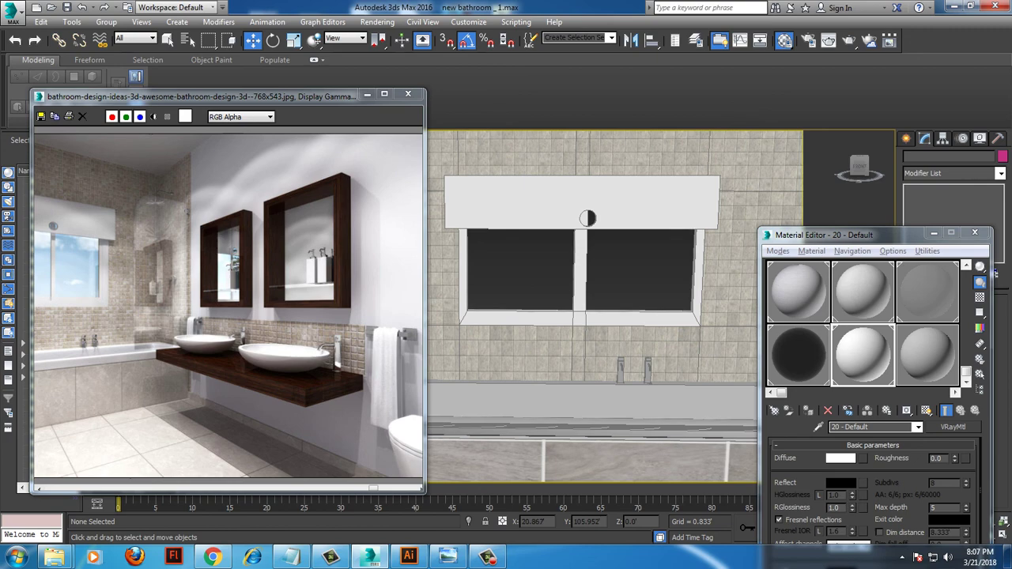
{"action": "scroll", "coordinate": [536, 210], "scroll_direction": "down", "scroll_amount": 5}
{"action": "middle_click_drag", "start_coordinate": [535, 210], "coordinate": [601, 238], "text": "alt"}
{"action": "scroll", "coordinate": [601, 237], "scroll_direction": "up", "scroll_amount": 6}
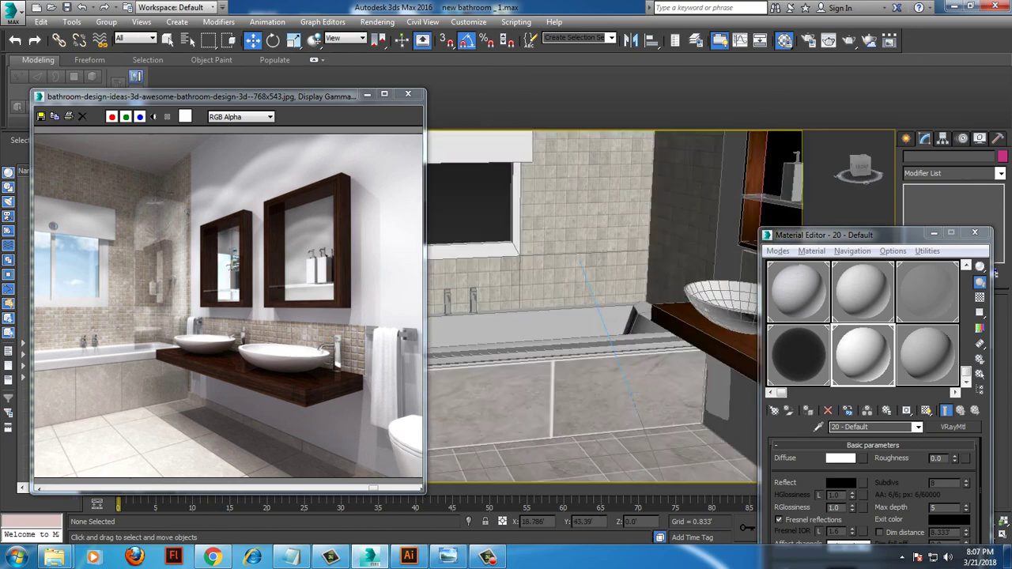
Select the top rim polygons of bathtub Box007 and reopen the Material Editor.
{"action": "left_click", "coordinate": [554, 379]}
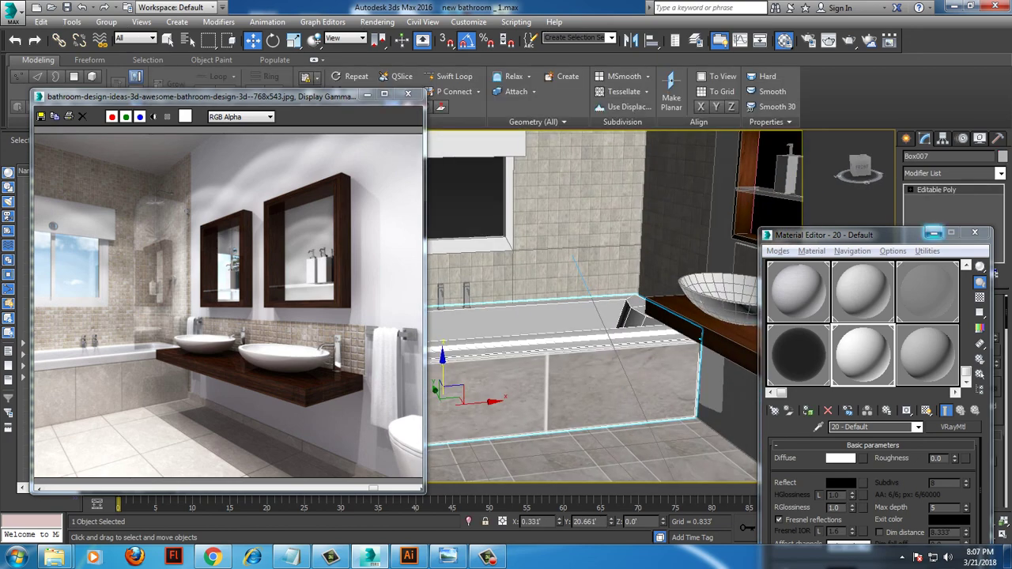
{"action": "left_click", "coordinate": [932, 233]}
{"action": "key", "text": "4"}
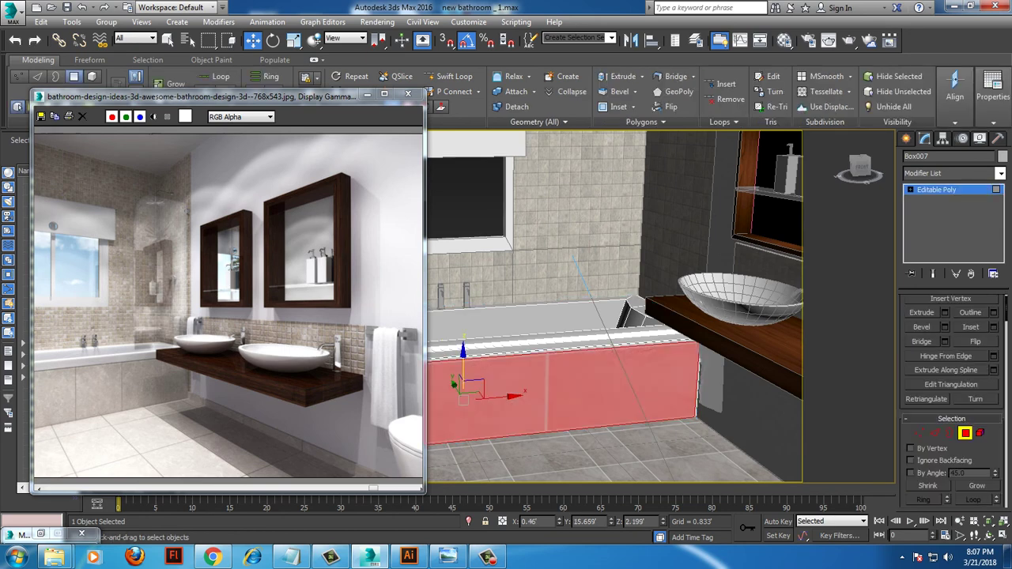
{"action": "left_click", "coordinate": [561, 332]}
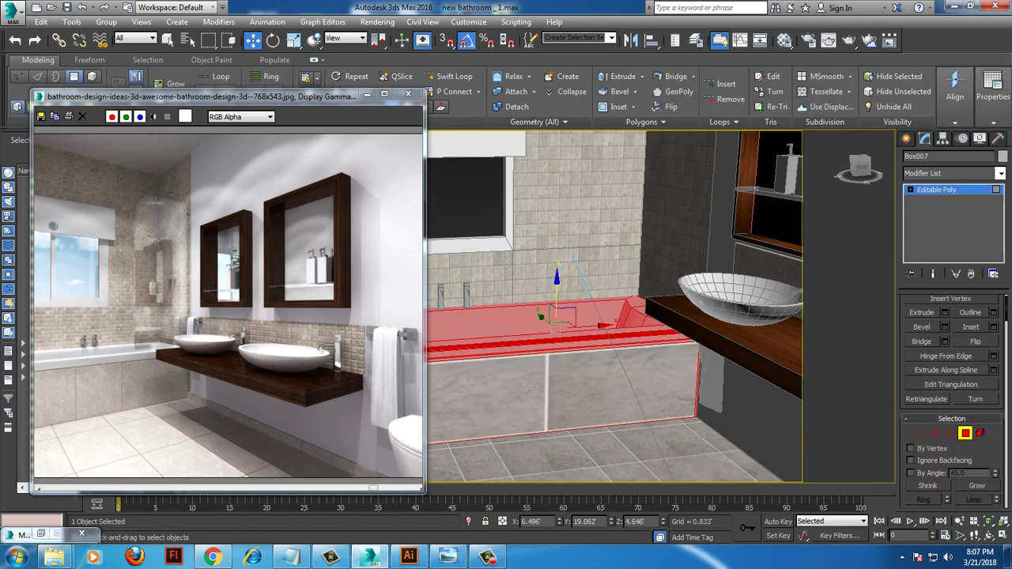
{"action": "key", "text": "m"}
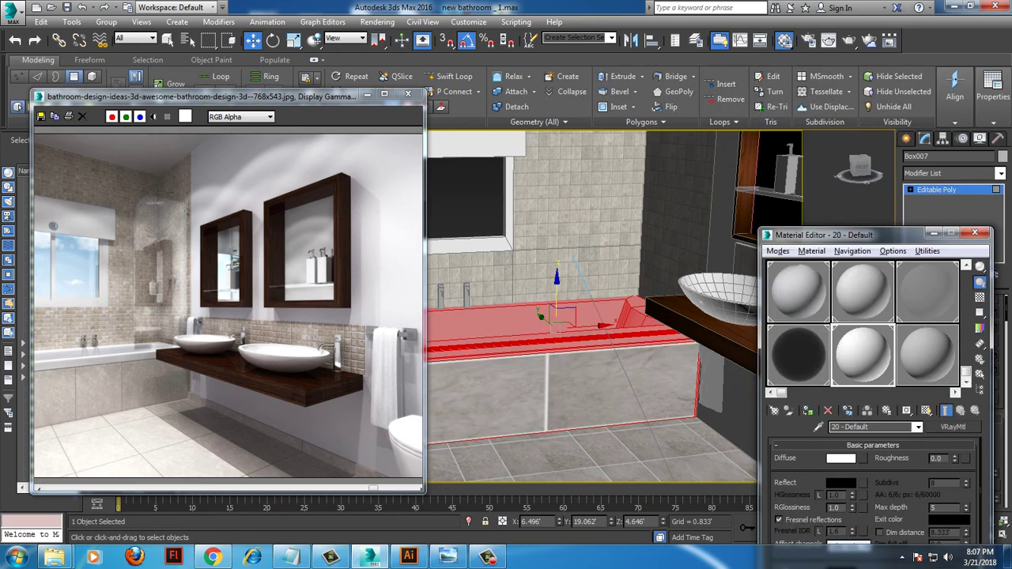
{"action": "scroll", "coordinate": [862, 324], "scroll_direction": "down", "scroll_amount": 2}
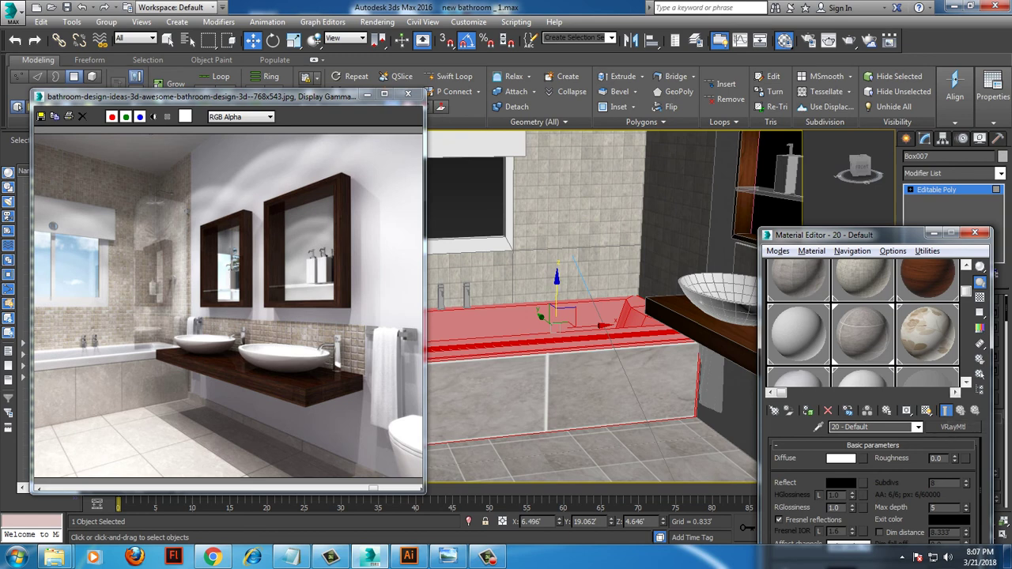
Inspect the diffuse bitmaps of materials 07 and 13, previewing 13 enlarged.
{"action": "left_click", "coordinate": [863, 332]}
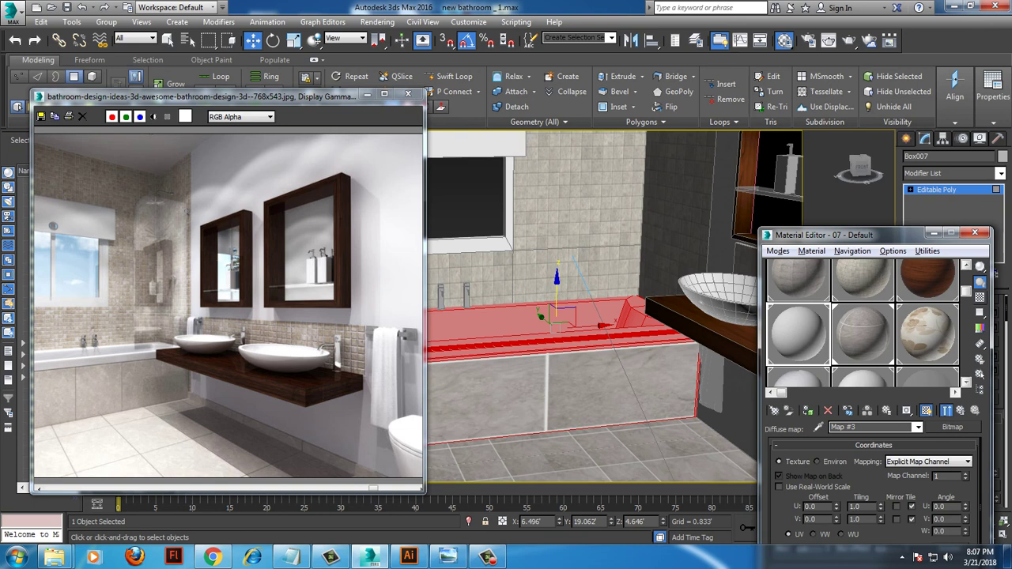
{"action": "left_click_drag", "start_coordinate": [966, 291], "coordinate": [966, 335]}
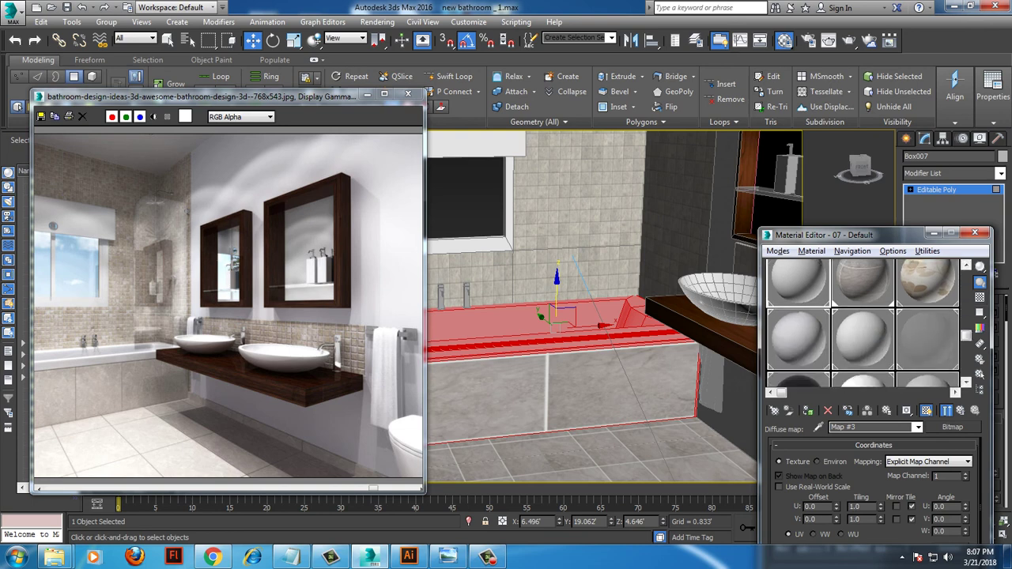
{"action": "left_click", "coordinate": [799, 339]}
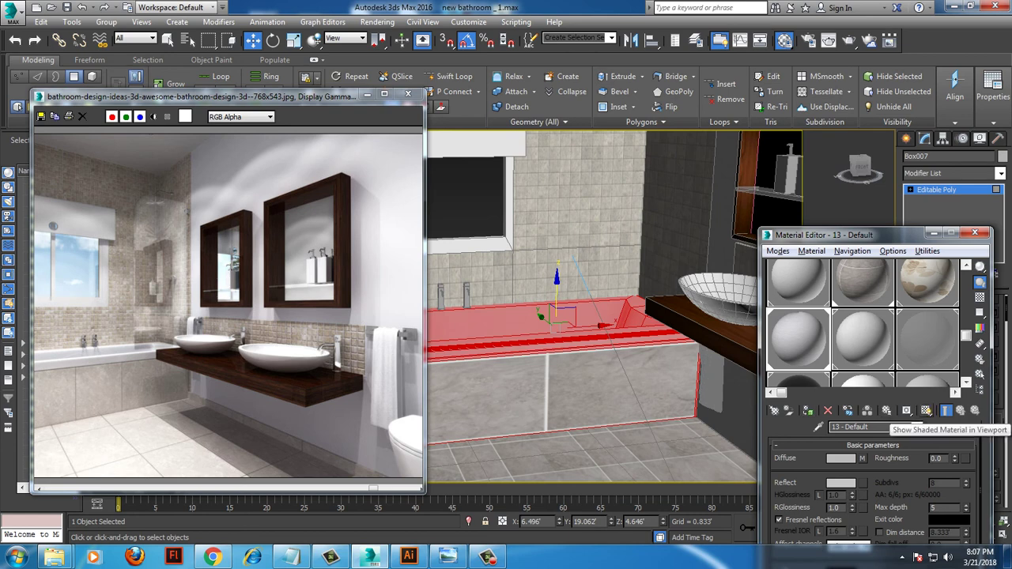
{"action": "double_click", "coordinate": [799, 352]}
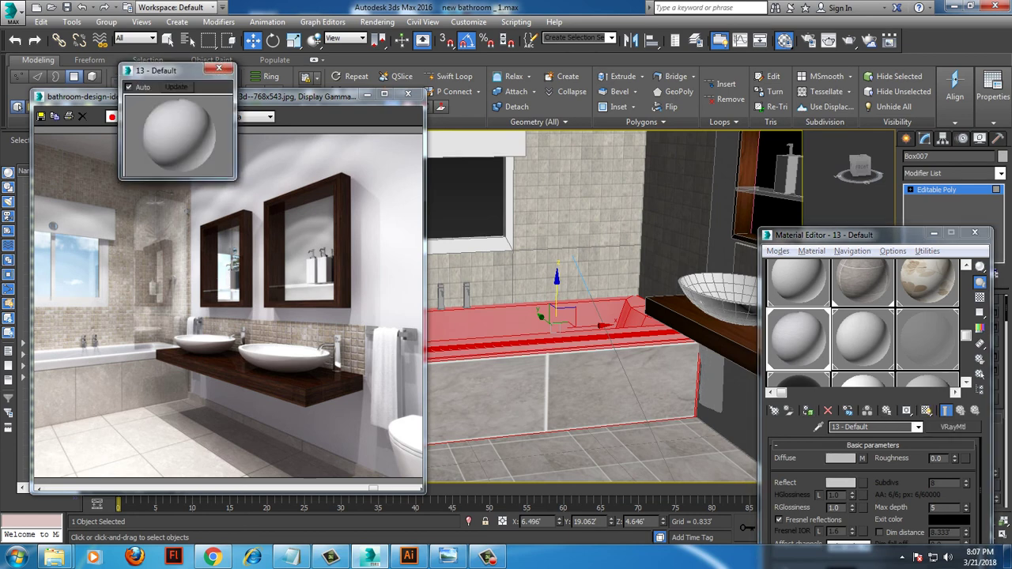
{"action": "left_click", "coordinate": [219, 68]}
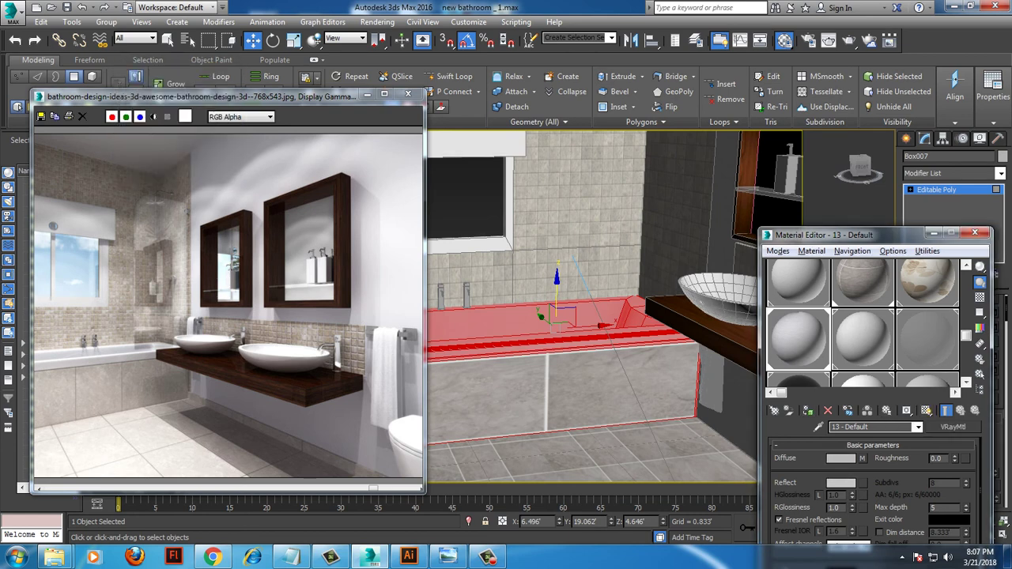
{"action": "scroll", "coordinate": [873, 491], "scroll_direction": "down", "scroll_amount": 5}
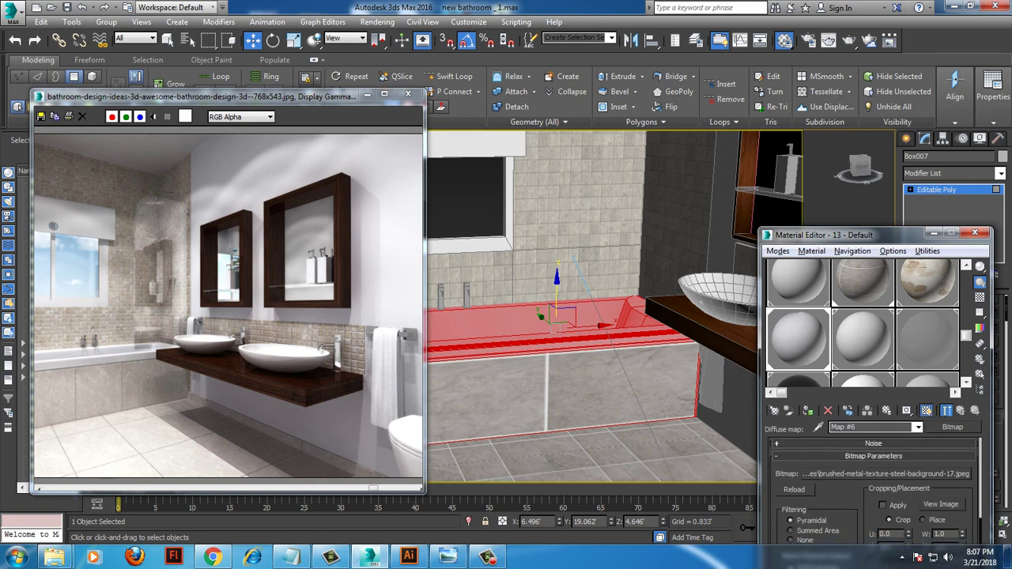
{"action": "left_click", "coordinate": [861, 339]}
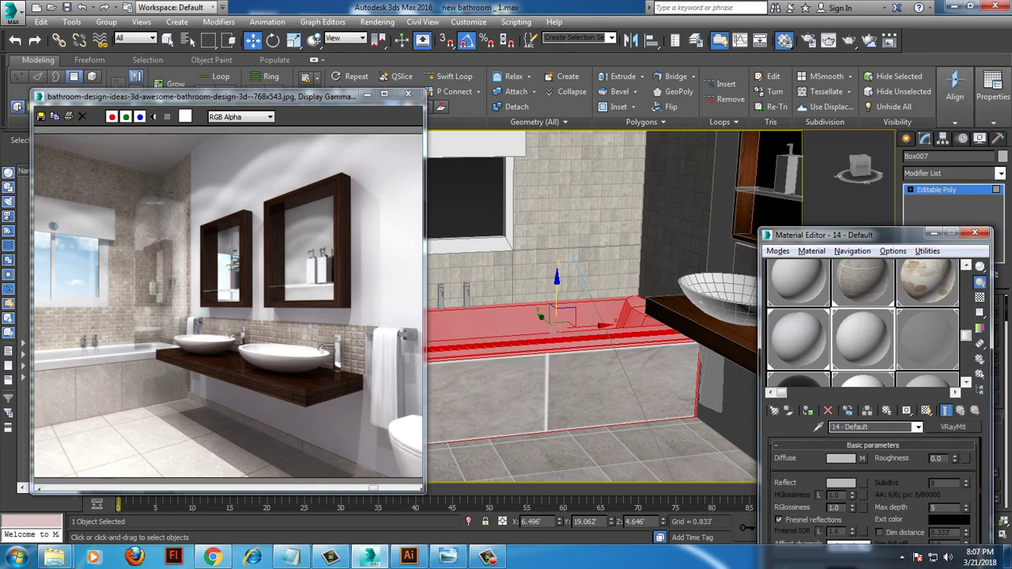
{"action": "left_click", "coordinate": [798, 281]}
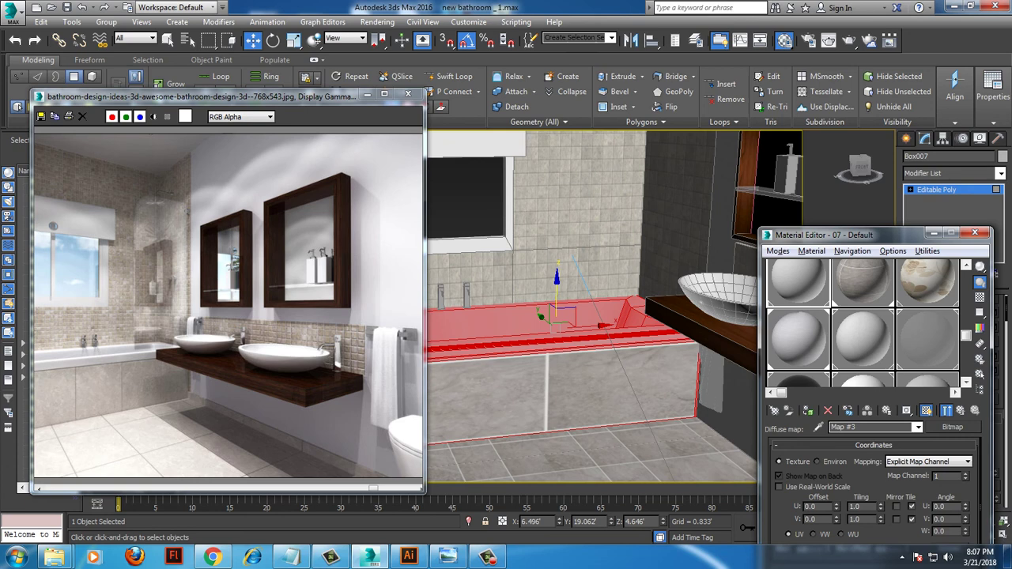
{"action": "scroll", "coordinate": [874, 490], "scroll_direction": "down", "scroll_amount": 3}
{"action": "scroll", "coordinate": [874, 490], "scroll_direction": "down", "scroll_amount": 2}
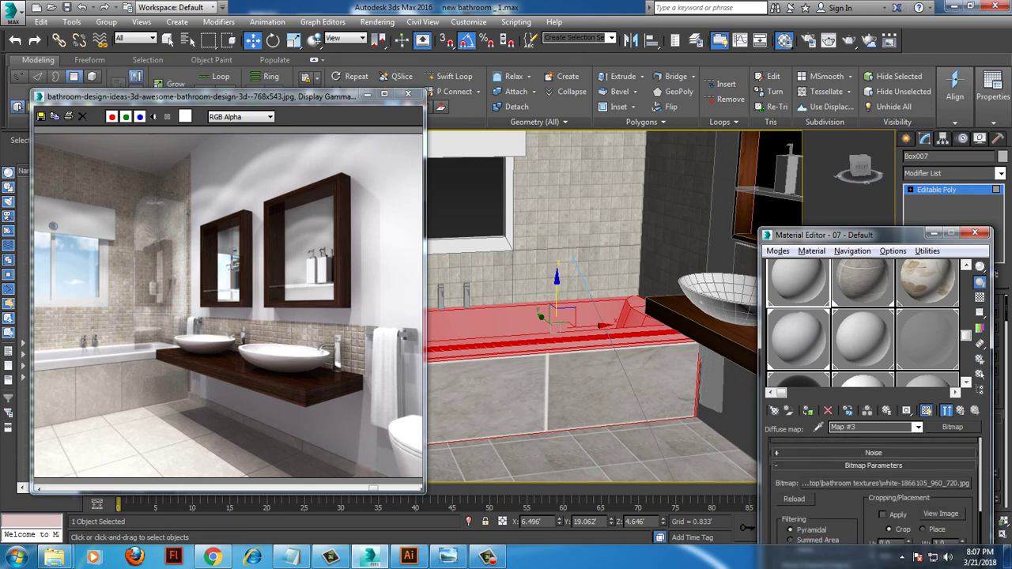
{"action": "scroll", "coordinate": [874, 490], "scroll_direction": "up", "scroll_amount": 2}
{"action": "scroll", "coordinate": [873, 490], "scroll_direction": "up", "scroll_amount": 2}
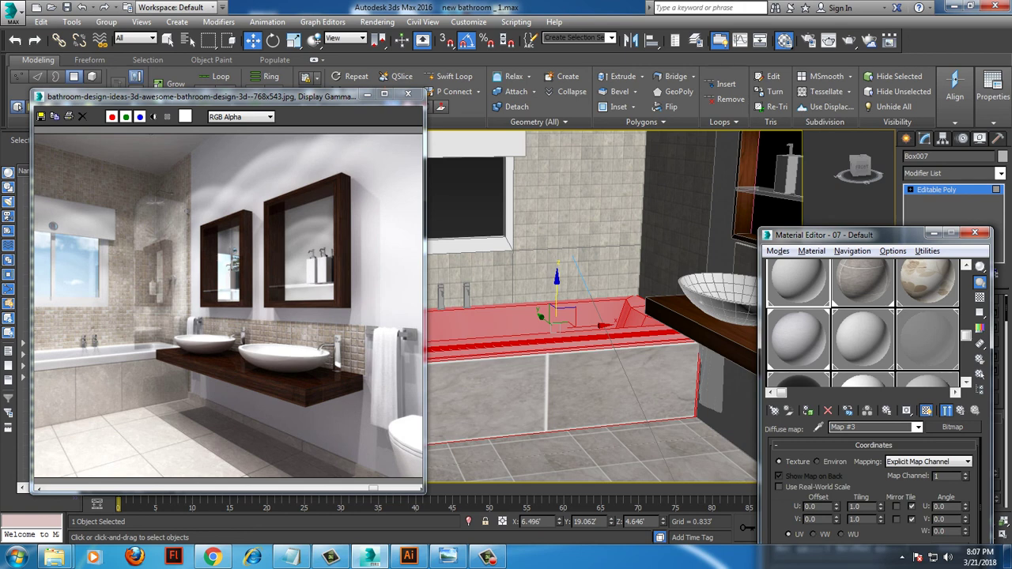
{"action": "mouse_move", "coordinate": [966, 334]}
{"action": "left_mouse_down"}
{"action": "mouse_move", "coordinate": [967, 293]}
{"action": "mouse_move", "coordinate": [966, 368]}
{"action": "left_mouse_up"}
Check material 21, then open 14-Default's ceramic.jpg diffuse map.
{"action": "left_click", "coordinate": [927, 354]}
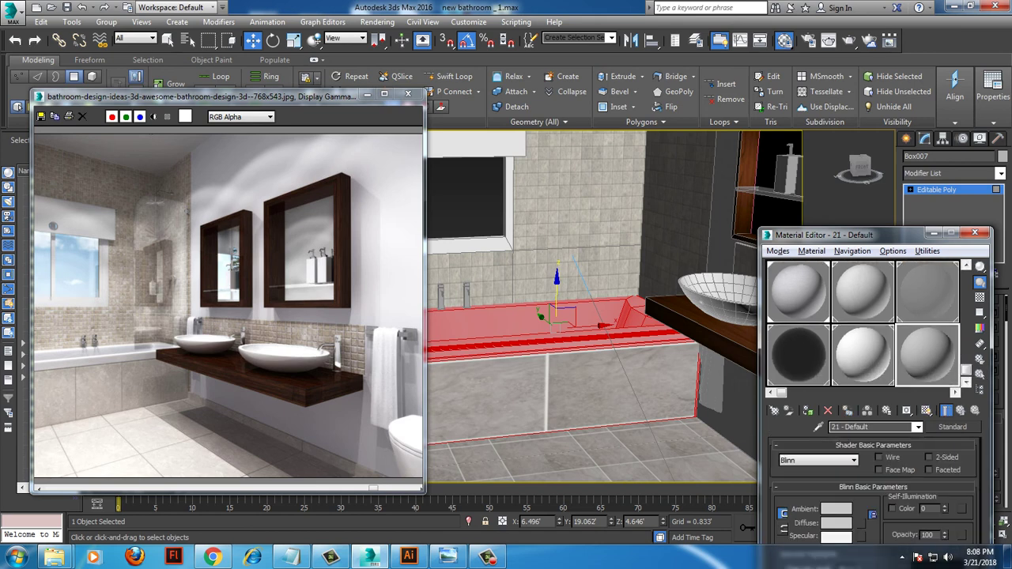
{"action": "left_click", "coordinate": [862, 354]}
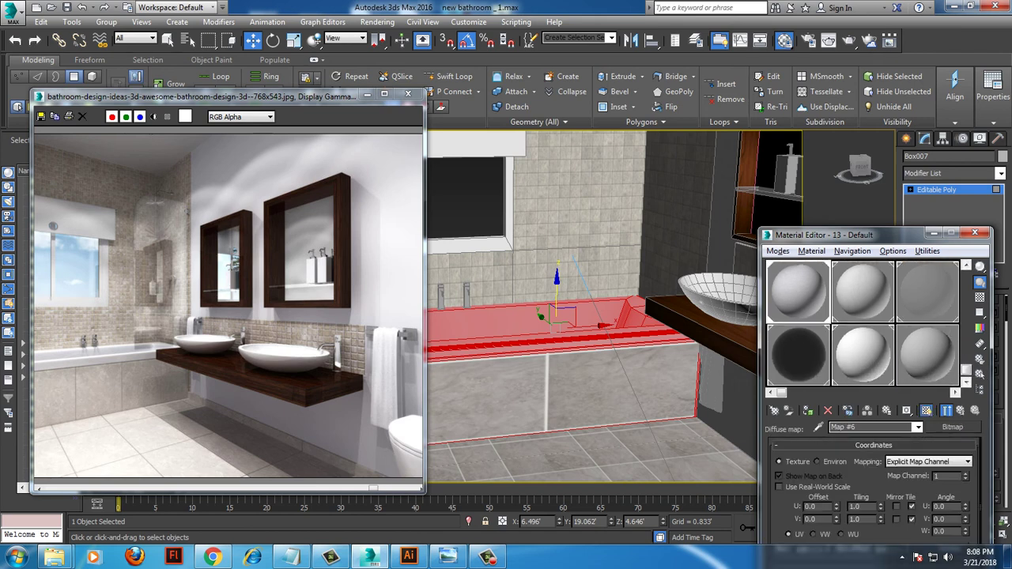
{"action": "left_click", "coordinate": [861, 354]}
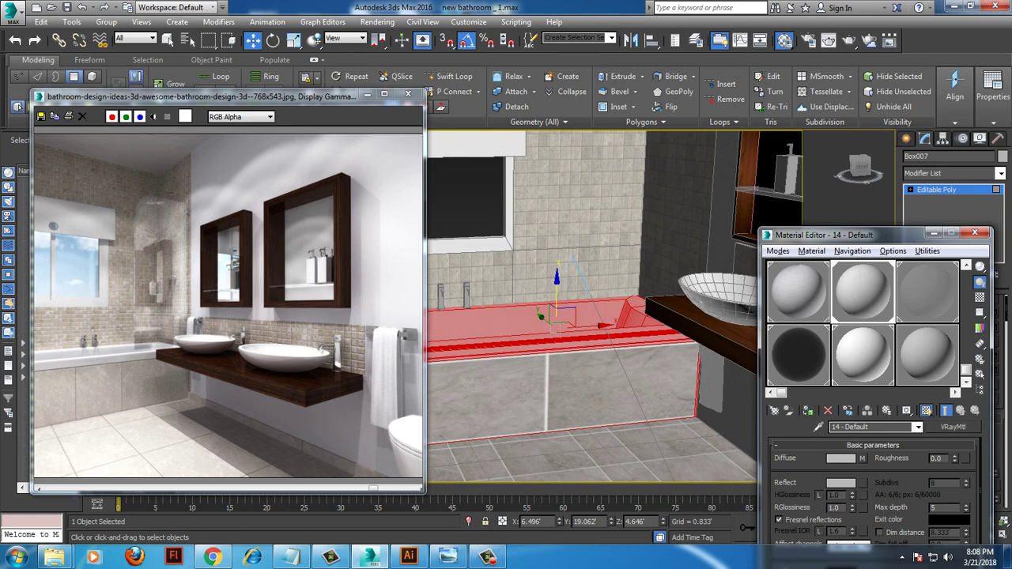
{"action": "scroll", "coordinate": [874, 490], "scroll_direction": "down", "scroll_amount": 3}
{"action": "scroll", "coordinate": [874, 490], "scroll_direction": "up", "scroll_amount": 3}
{"action": "left_click", "coordinate": [862, 458]}
{"action": "scroll", "coordinate": [873, 490], "scroll_direction": "down", "scroll_amount": 2}
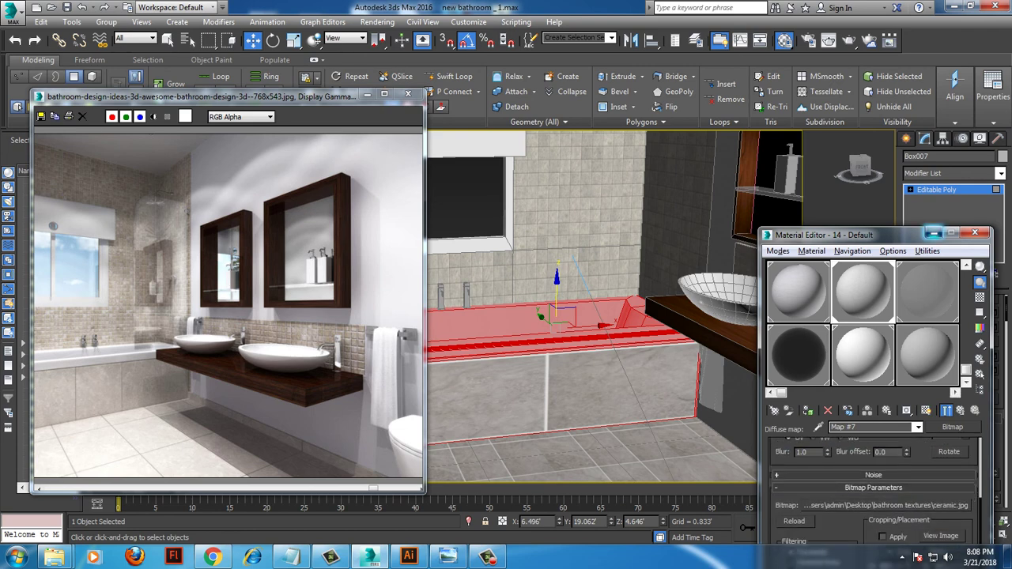
{"action": "left_click", "coordinate": [933, 234]}
Add a Box-mapped UVW Map modifier to bathtub panel Box007, then select the vanity wall.
{"action": "left_click", "coordinate": [1001, 173]}
{"action": "type", "text": "u"}
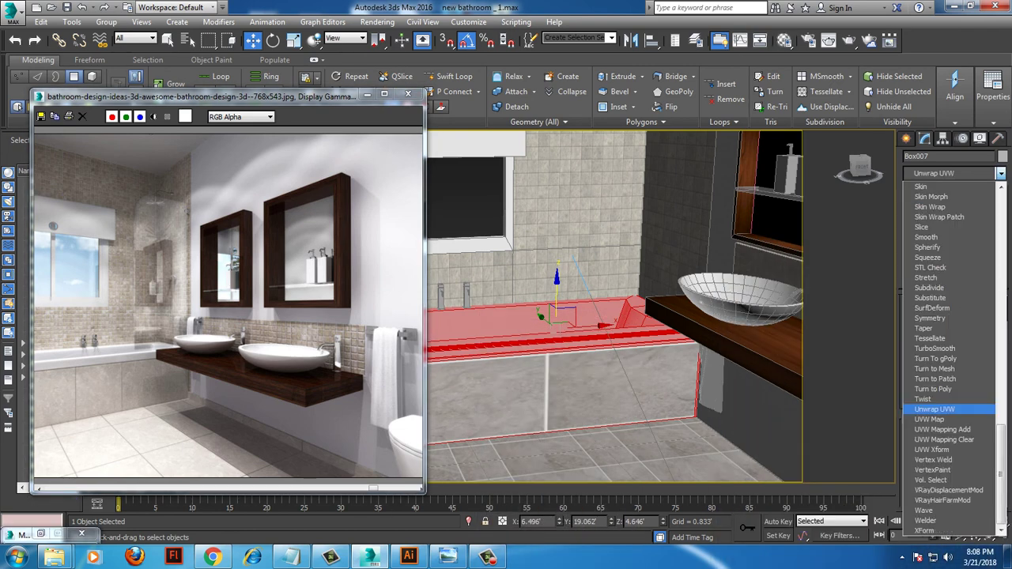
{"action": "type", "text": "v"}
{"action": "key", "text": "Return"}
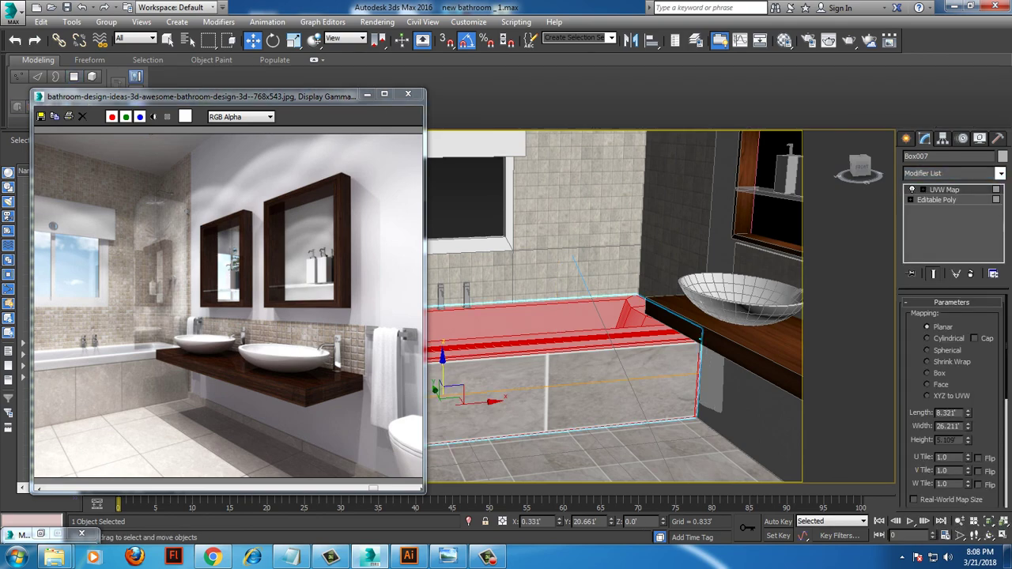
{"action": "left_click", "coordinate": [926, 373]}
{"action": "scroll", "coordinate": [617, 308], "scroll_direction": "up", "scroll_amount": 5}
{"action": "scroll", "coordinate": [617, 309], "scroll_direction": "down", "scroll_amount": 3}
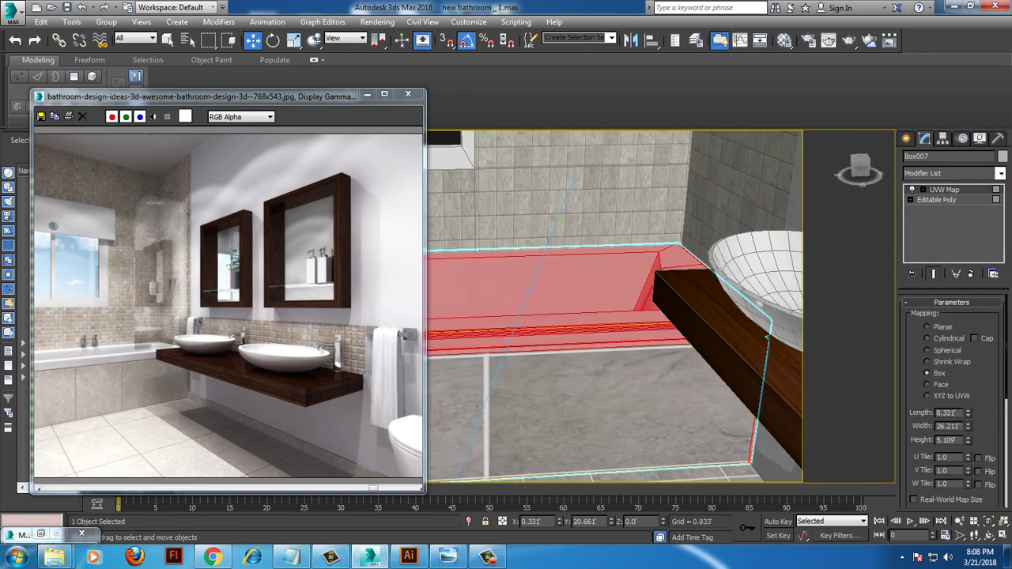
{"action": "scroll", "coordinate": [767, 289], "scroll_direction": "down", "scroll_amount": 5}
{"action": "scroll", "coordinate": [767, 288], "scroll_direction": "down", "scroll_amount": 3}
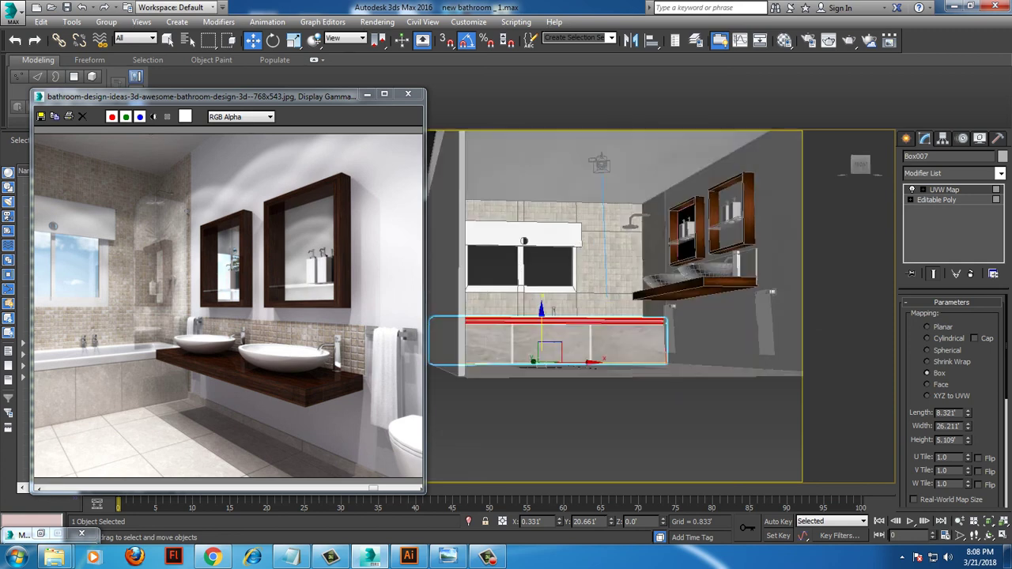
{"action": "scroll", "coordinate": [767, 289], "scroll_direction": "down", "scroll_amount": 2}
{"action": "middle_click_drag", "start_coordinate": [616, 309], "coordinate": [648, 308], "text": "alt"}
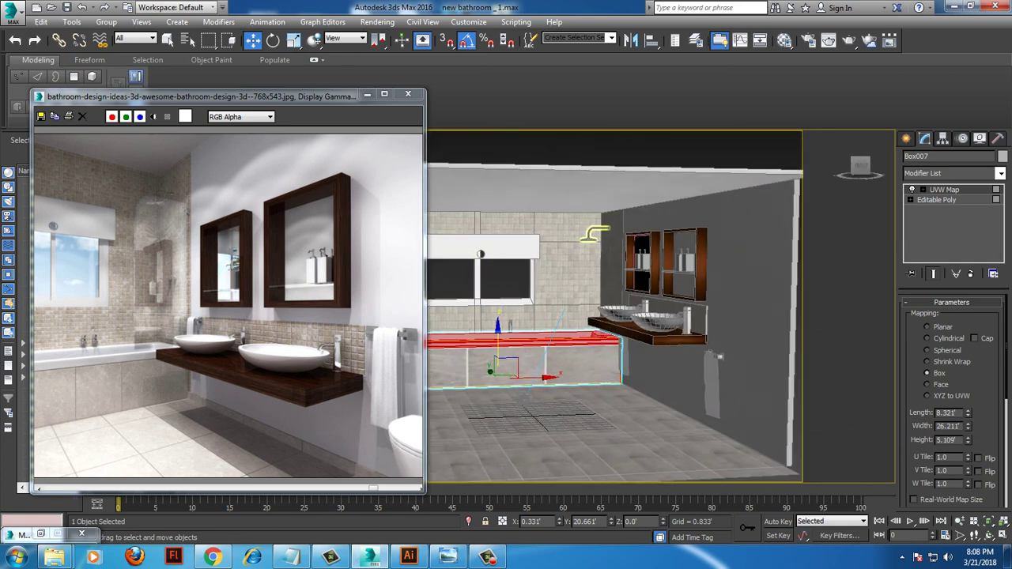
{"action": "left_click", "coordinate": [759, 316]}
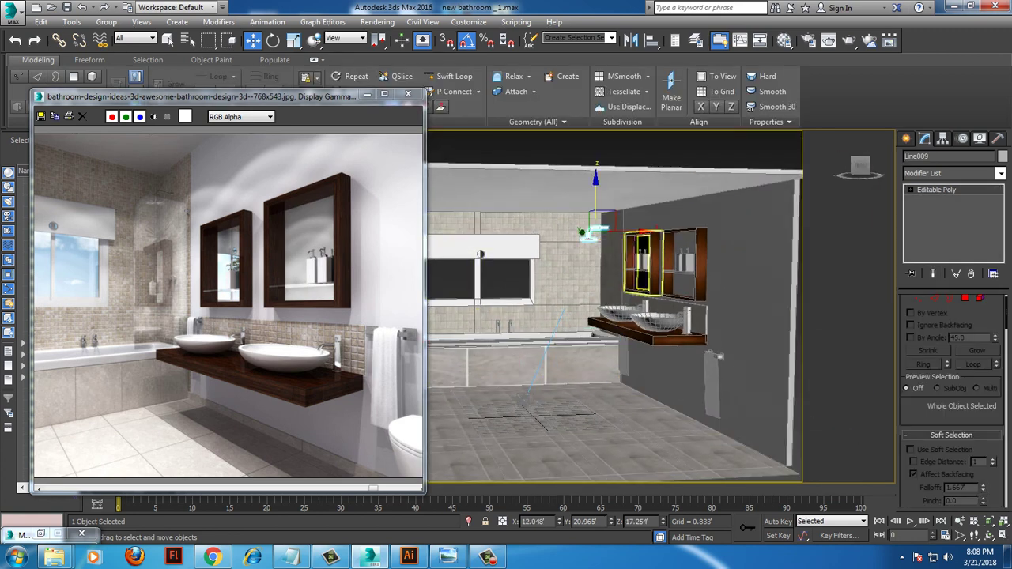
Assign the brushed-metal material in slot 13 to wall Line009, then open the application menu.
{"action": "key", "text": "n"}
{"action": "key", "text": "n"}
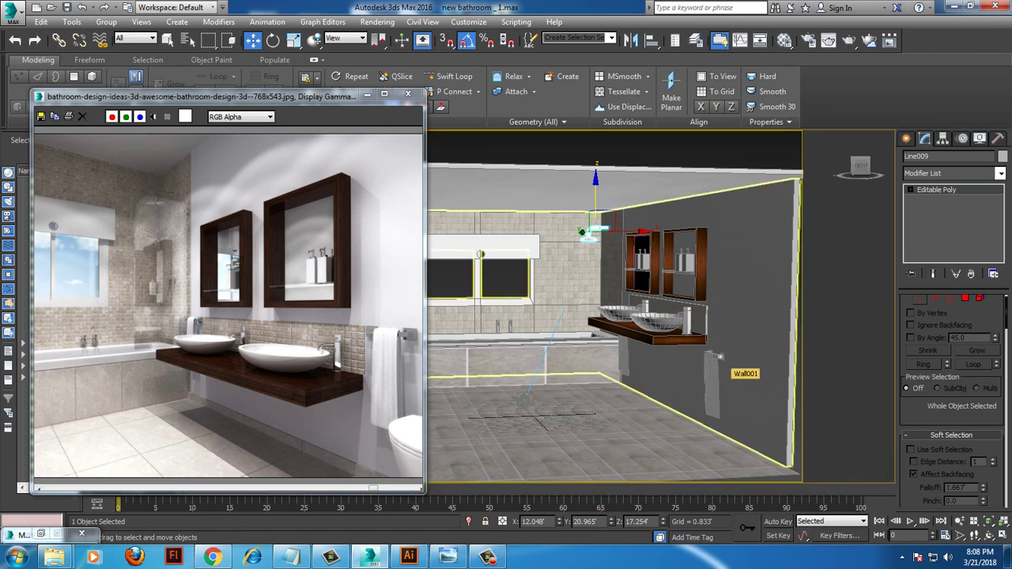
{"action": "key", "text": "m"}
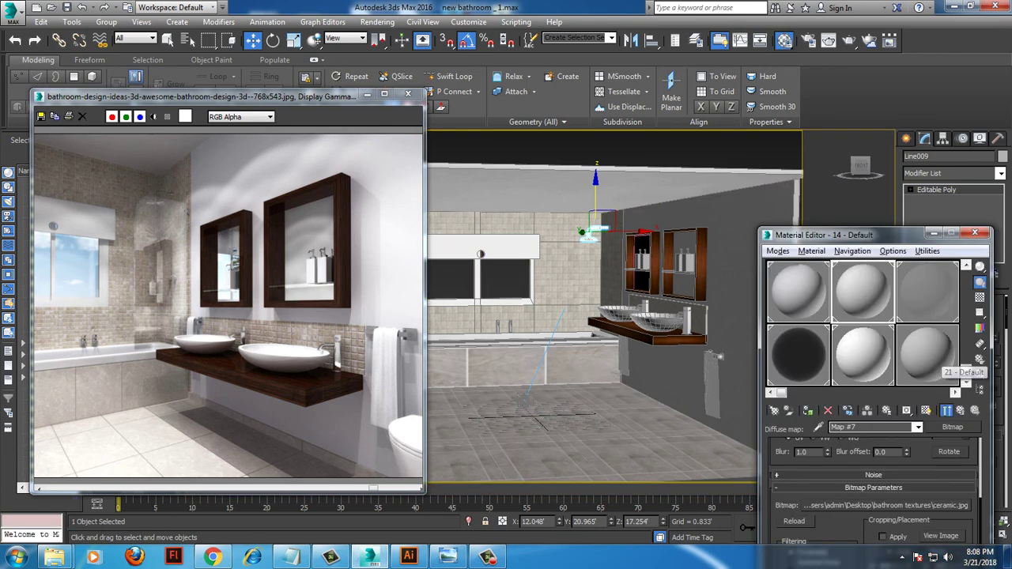
{"action": "left_click", "coordinate": [798, 292]}
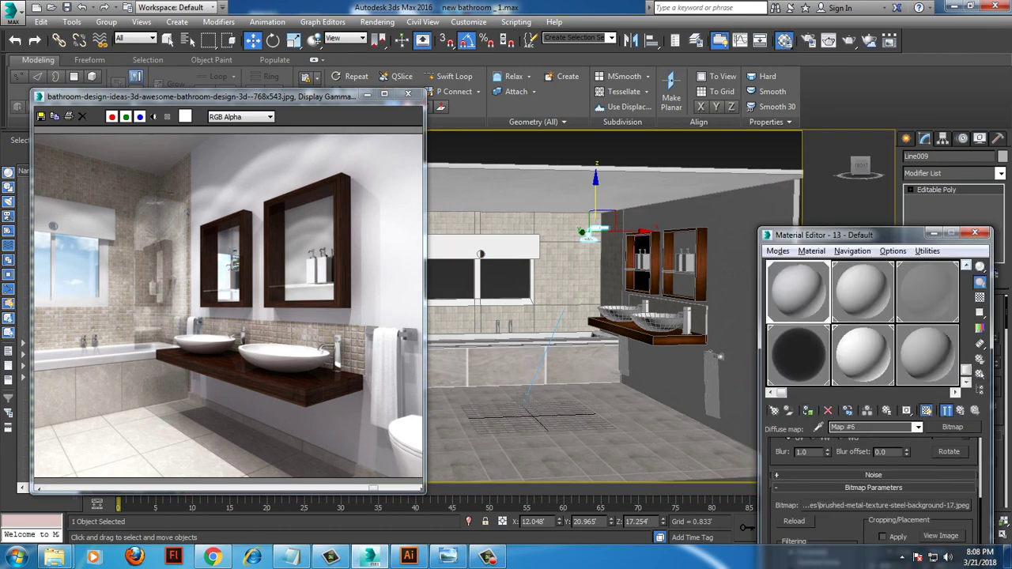
{"action": "left_click", "coordinate": [976, 233]}
{"action": "scroll", "coordinate": [657, 269], "scroll_direction": "up", "scroll_amount": 3}
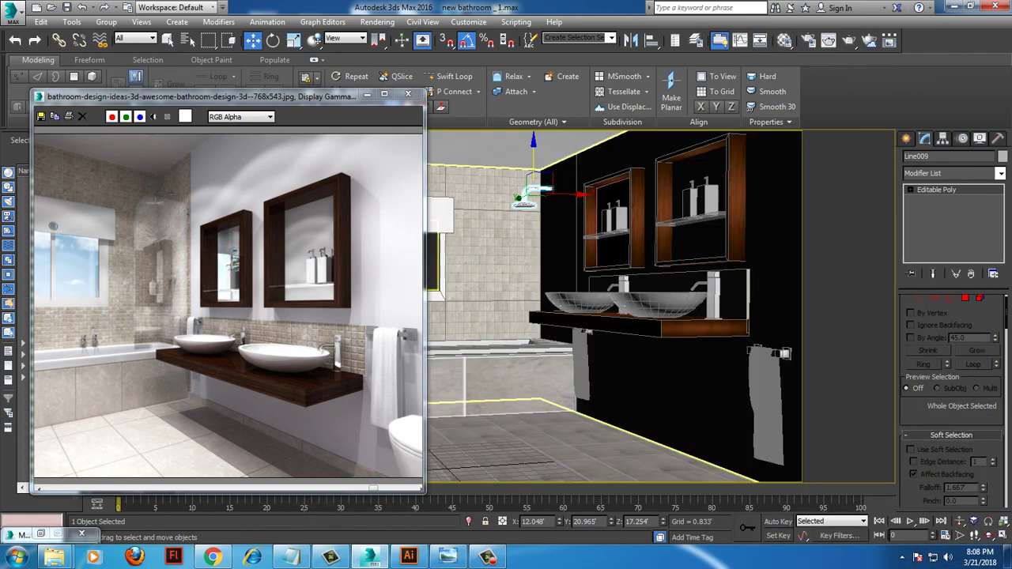
{"action": "left_click", "coordinate": [13, 12]}
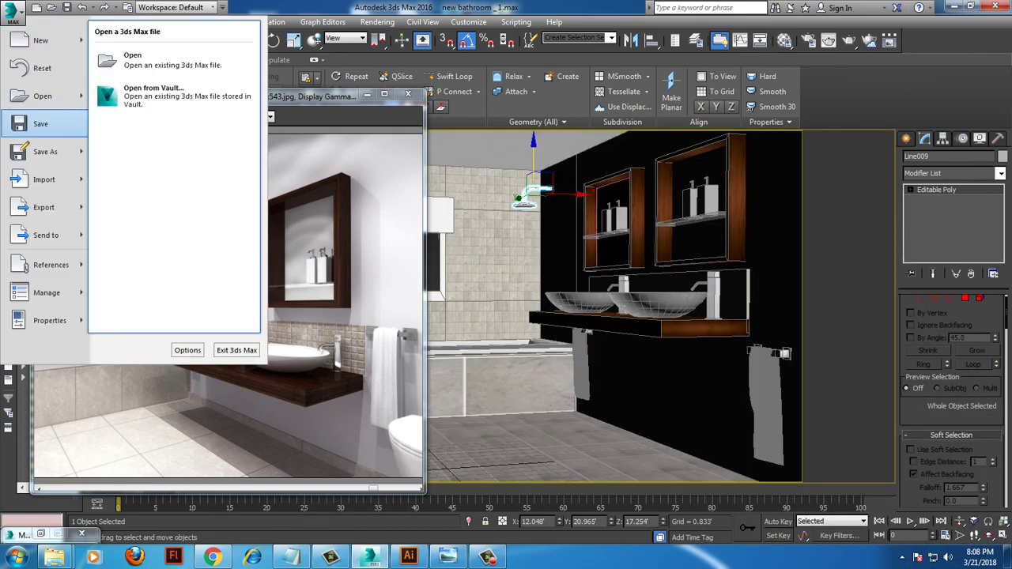
Close the application menu to return to the bathroom scene.
{"action": "key", "text": "Escape"}
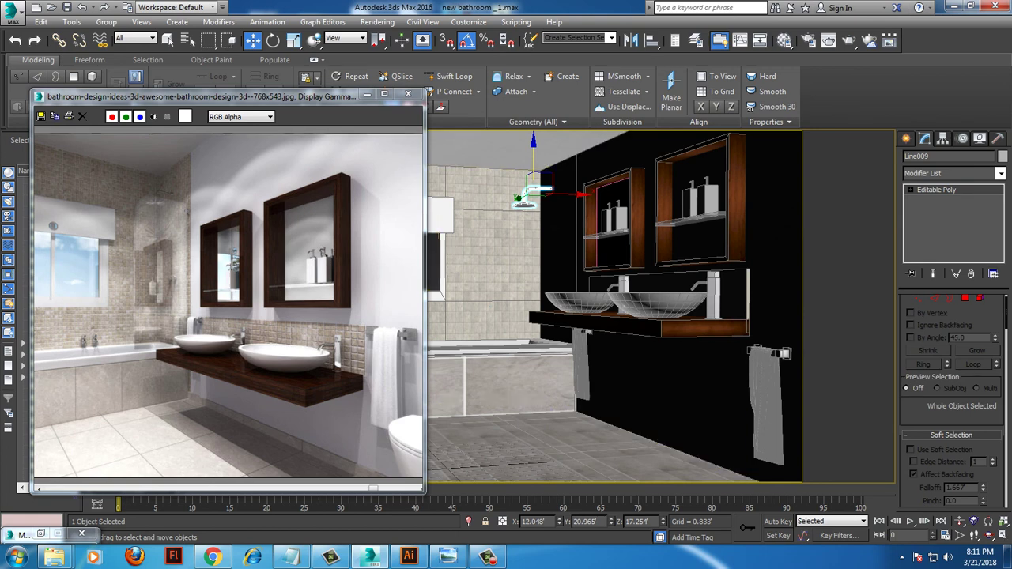
Add a planar UVW Map modifier to the vanity wall Line009.
{"action": "left_click", "coordinate": [1000, 173]}
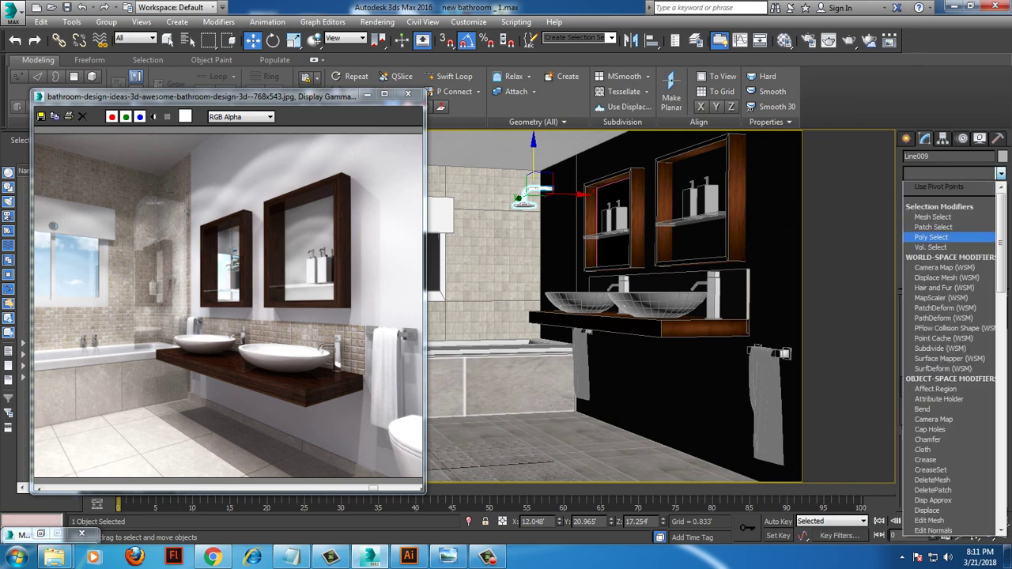
{"action": "key", "text": "u"}
{"action": "key", "text": "v"}
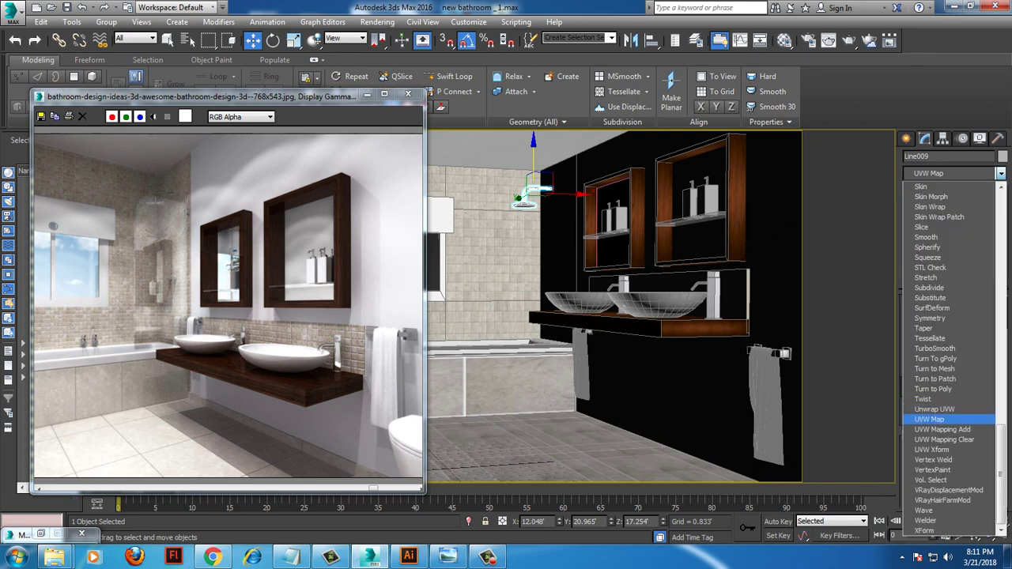
{"action": "key", "text": "Return"}
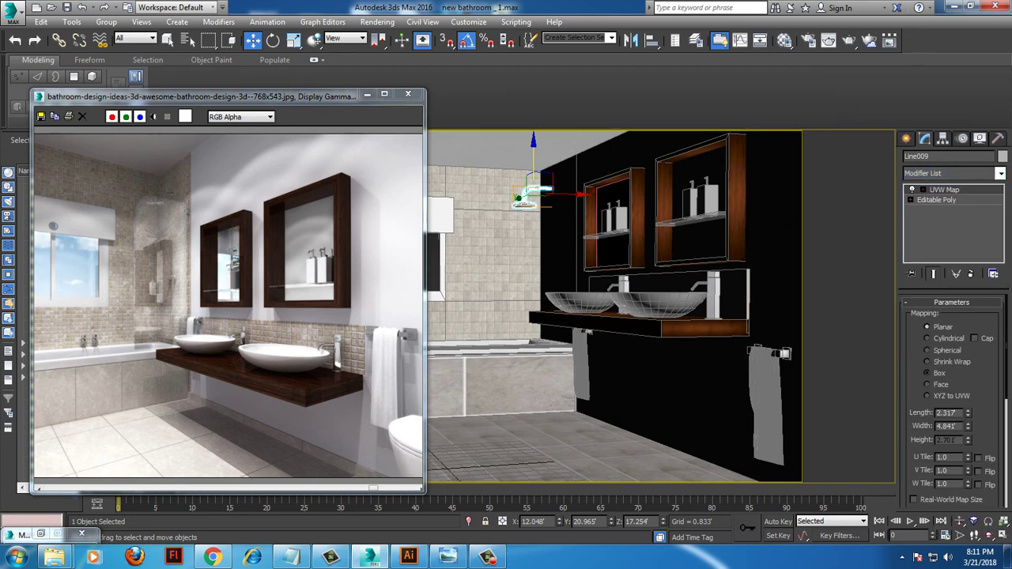
Navigate toward the mirror niche and select the soap dispenser on the shelf.
{"action": "left_click", "coordinate": [783, 198]}
{"action": "key", "text": "z"}
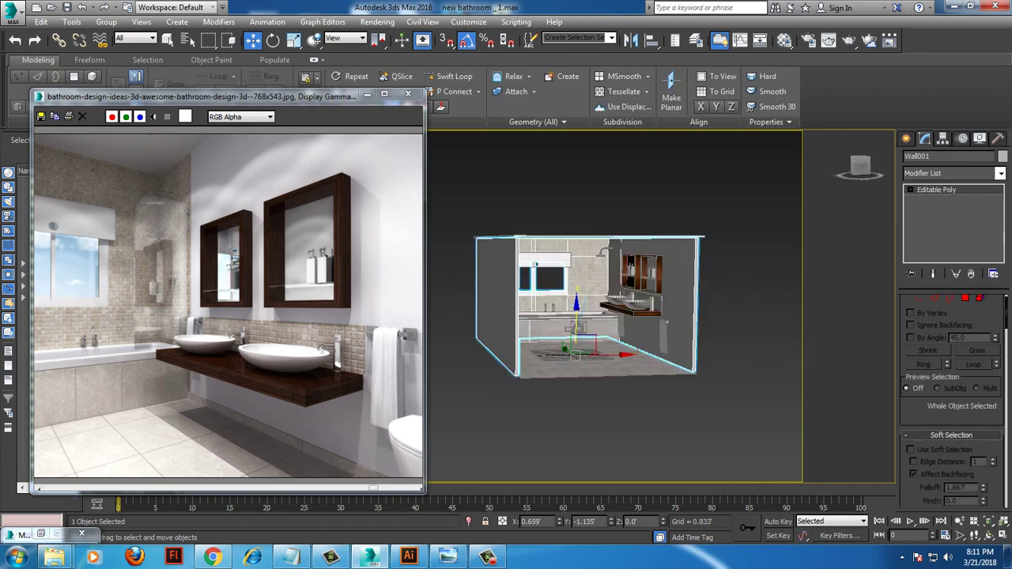
{"action": "scroll", "coordinate": [623, 301], "scroll_direction": "up", "scroll_amount": 3}
{"action": "scroll", "coordinate": [622, 300], "scroll_direction": "up", "scroll_amount": 2}
{"action": "scroll", "coordinate": [623, 300], "scroll_direction": "up", "scroll_amount": 2}
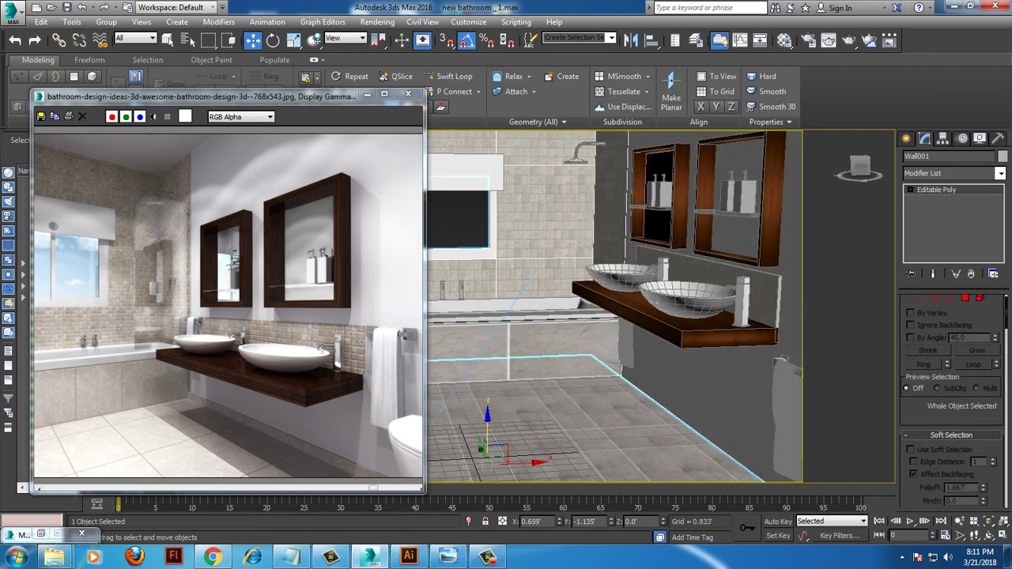
{"action": "middle_click_drag", "start_coordinate": [622, 301], "coordinate": [554, 301], "text": "alt"}
{"action": "scroll", "coordinate": [622, 300], "scroll_direction": "up", "scroll_amount": 3}
{"action": "scroll", "coordinate": [622, 301], "scroll_direction": "up", "scroll_amount": 2}
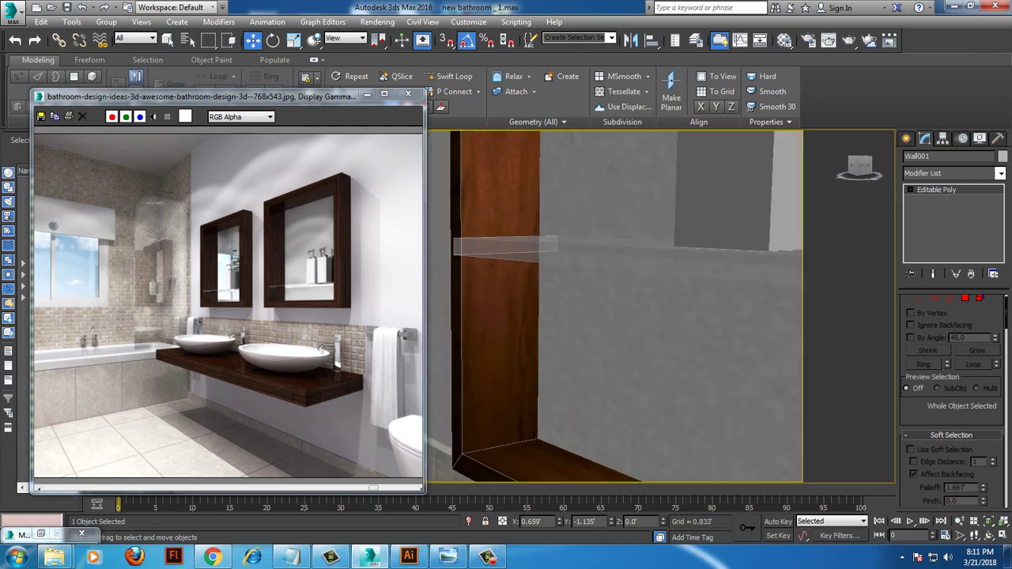
{"action": "scroll", "coordinate": [625, 296], "scroll_direction": "down", "scroll_amount": 5}
{"action": "scroll", "coordinate": [625, 296], "scroll_direction": "up", "scroll_amount": 4}
{"action": "left_click", "coordinate": [654, 298]}
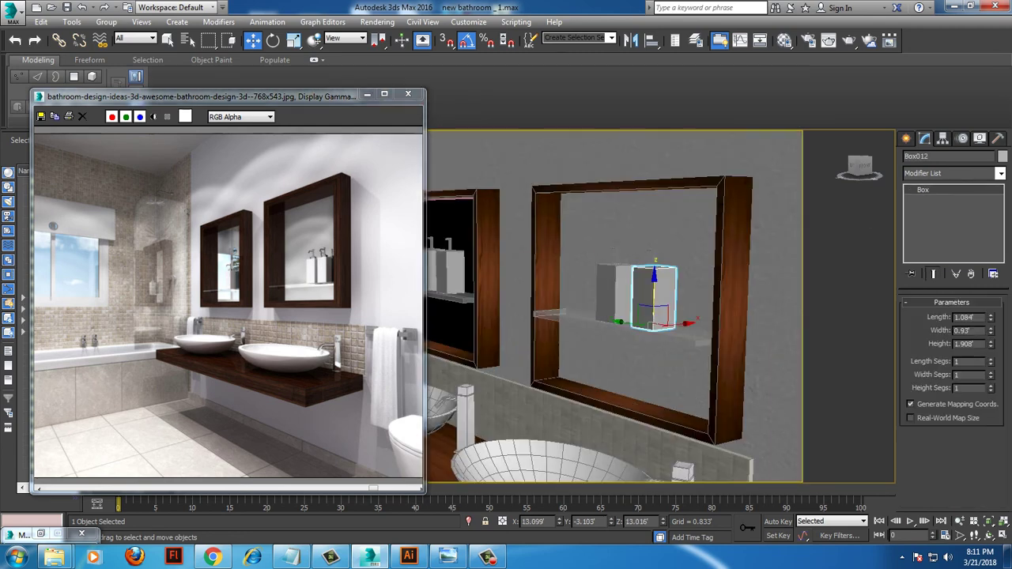
Apply the ceramic.jpg material from slot 14 to both soap dispenser bodies.
{"action": "key", "text": "z"}
{"action": "key", "text": "m"}
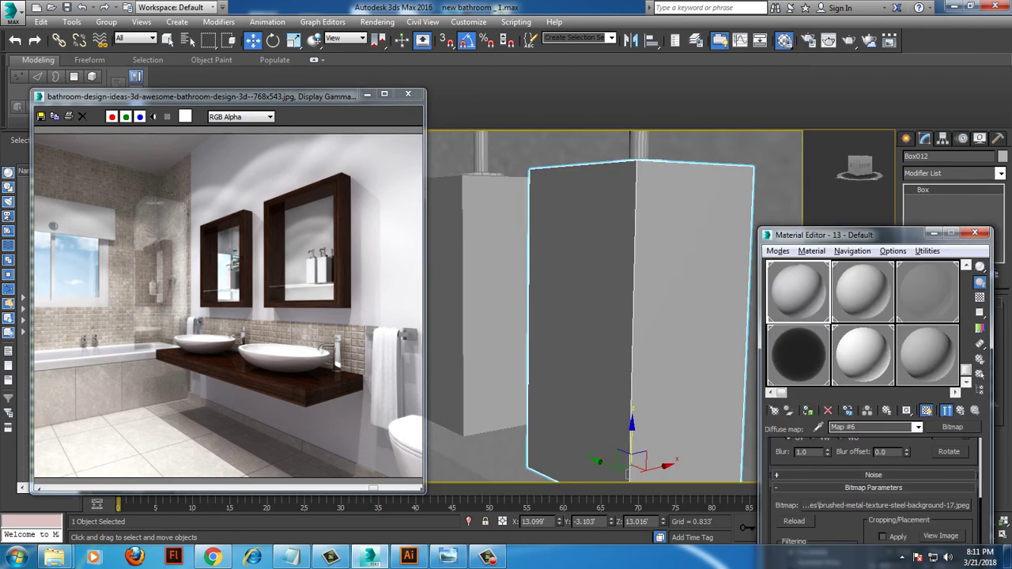
{"action": "left_click", "coordinate": [862, 291]}
{"action": "left_click", "coordinate": [807, 411]}
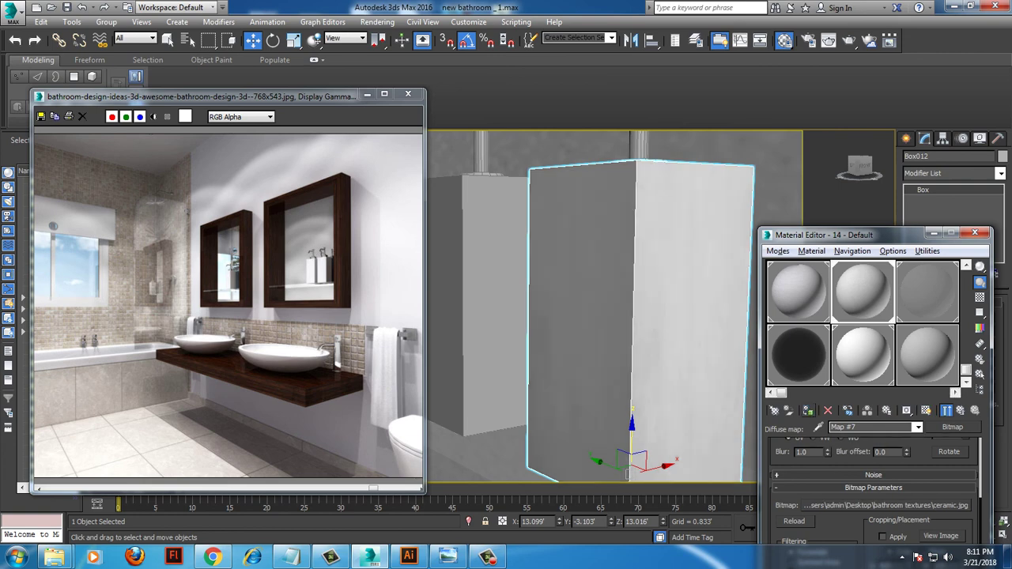
{"action": "left_click", "coordinate": [506, 317]}
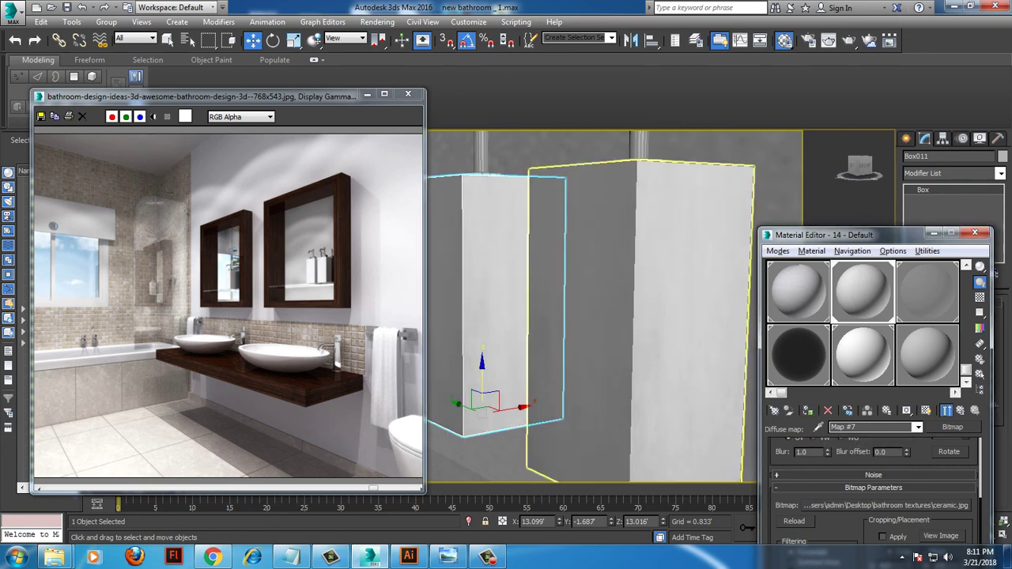
{"action": "key", "text": "z"}
{"action": "middle_click_drag", "start_coordinate": [601, 316], "coordinate": [629, 281], "text": "alt"}
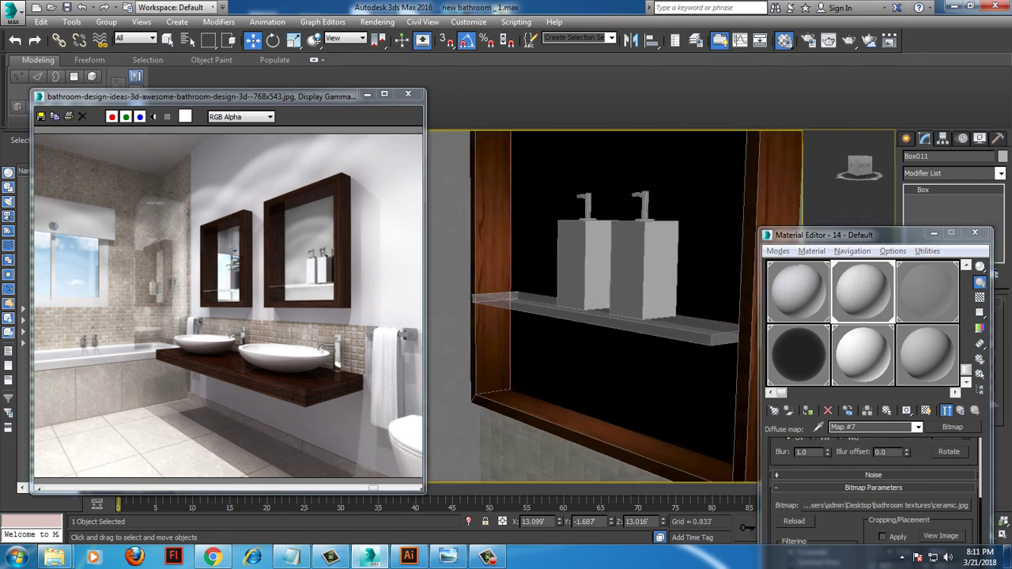
{"action": "left_click", "coordinate": [629, 281], "text": "ctrl"}
{"action": "left_click", "coordinate": [807, 410]}
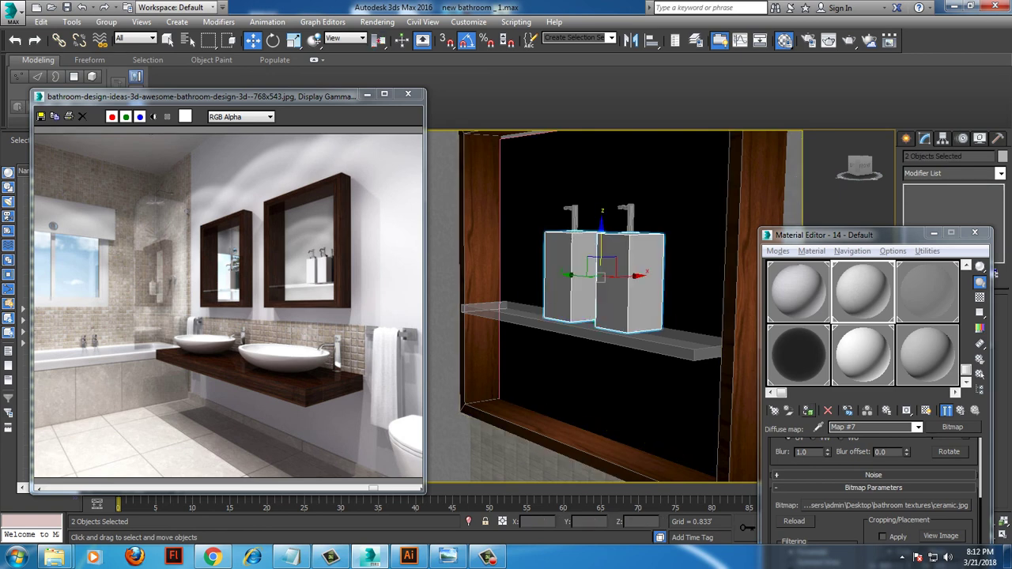
Select both dispensers' pumps and spouts and apply the slot 13 brushed-metal material.
{"action": "middle_click_drag", "start_coordinate": [624, 261], "coordinate": [620, 238], "text": "alt"}
{"action": "left_click", "coordinate": [621, 238]}
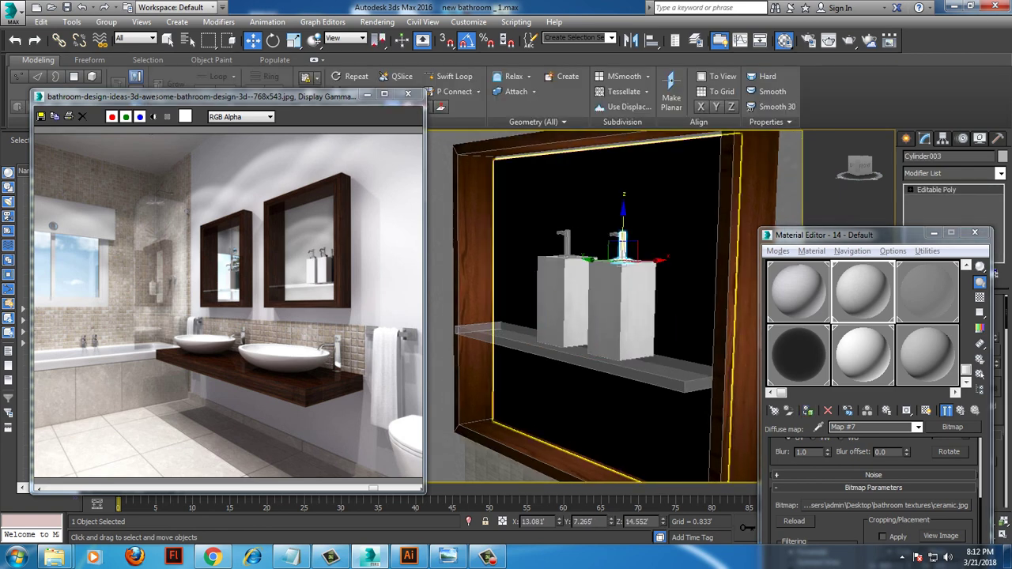
{"action": "left_click", "coordinate": [565, 239], "text": "ctrl"}
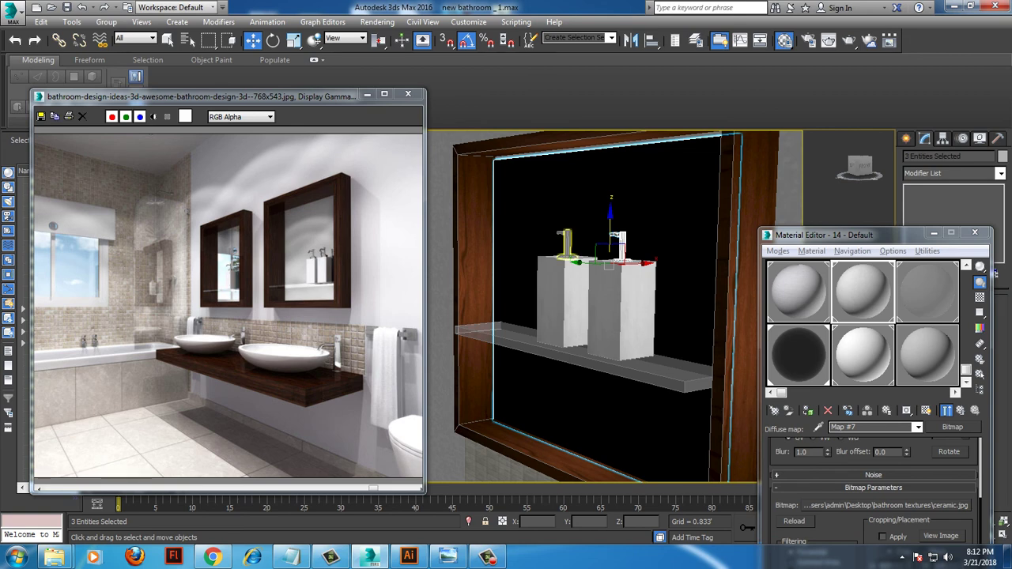
{"action": "left_click", "coordinate": [563, 236], "text": "ctrl"}
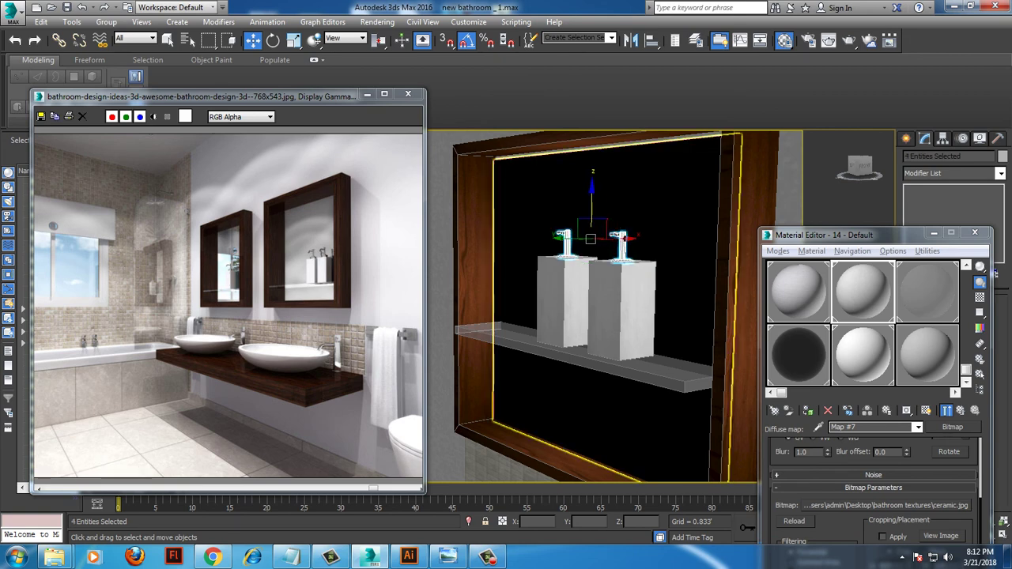
{"action": "middle_click_drag", "start_coordinate": [601, 237], "coordinate": [554, 237], "text": "alt"}
{"action": "scroll", "coordinate": [460, 261], "scroll_direction": "up", "scroll_amount": 3}
{"action": "scroll", "coordinate": [460, 261], "scroll_direction": "up", "scroll_amount": 2}
{"action": "scroll", "coordinate": [461, 261], "scroll_direction": "up", "scroll_amount": 2}
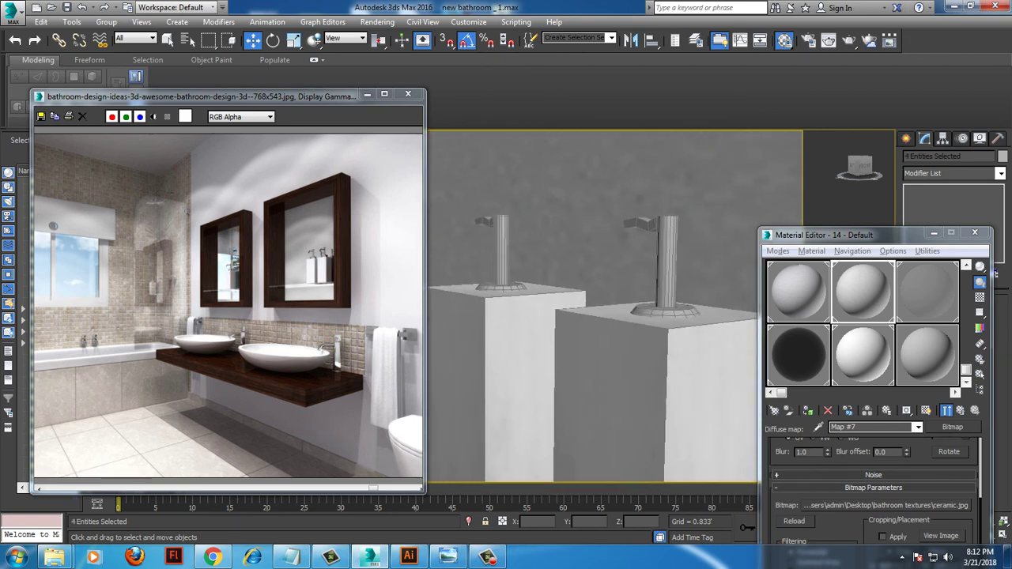
{"action": "left_click", "coordinate": [484, 223], "text": "ctrl"}
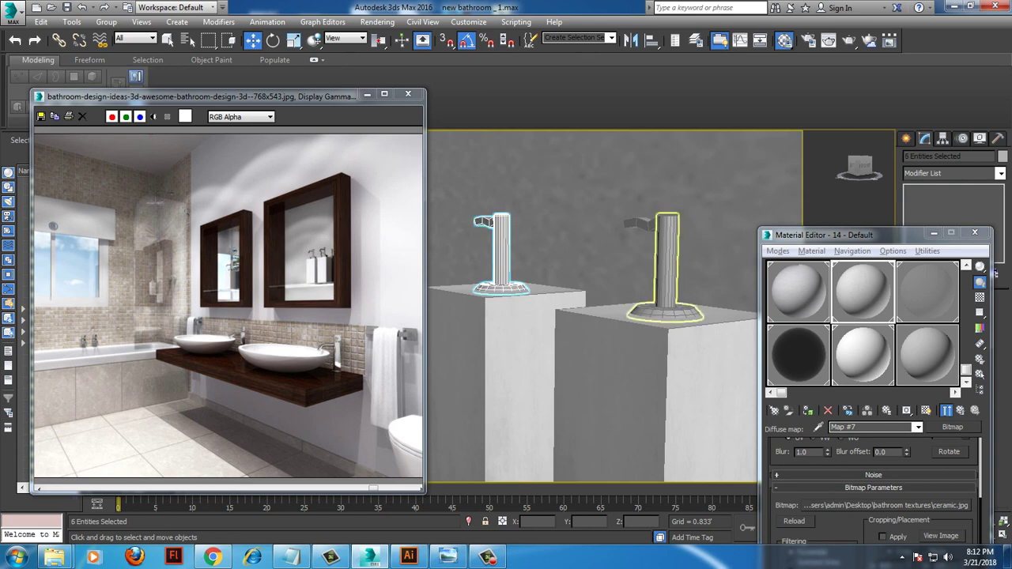
{"action": "left_click", "coordinate": [668, 253], "text": "ctrl"}
{"action": "left_click", "coordinate": [637, 225], "text": "ctrl"}
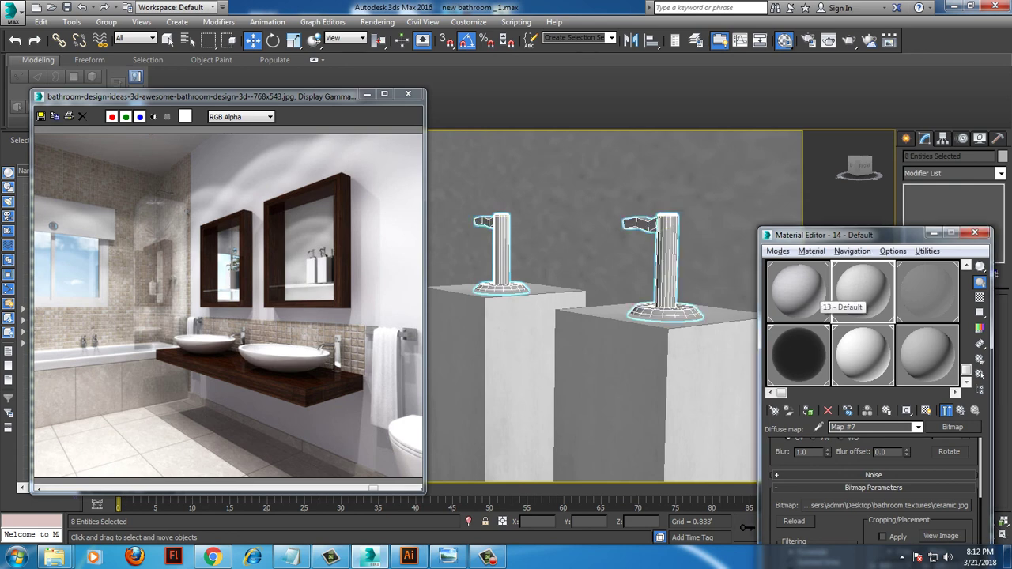
{"action": "left_click", "coordinate": [822, 299]}
{"action": "left_click", "coordinate": [807, 410]}
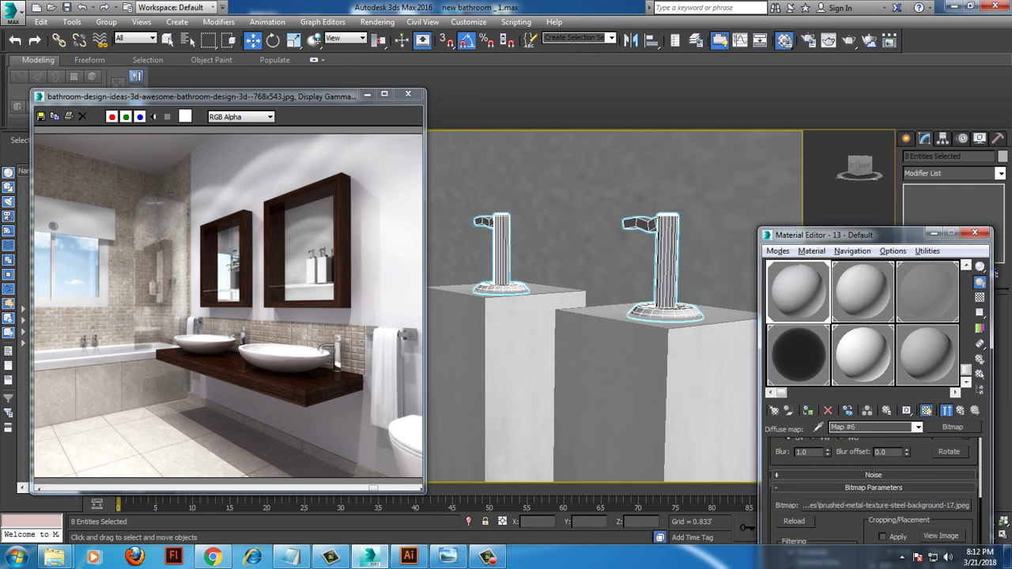
Give the eight fixture parts a Box UVW Map (0.618 × 15.354 × 0.568) and minimize the Material Editor.
{"action": "left_click", "coordinate": [1001, 173]}
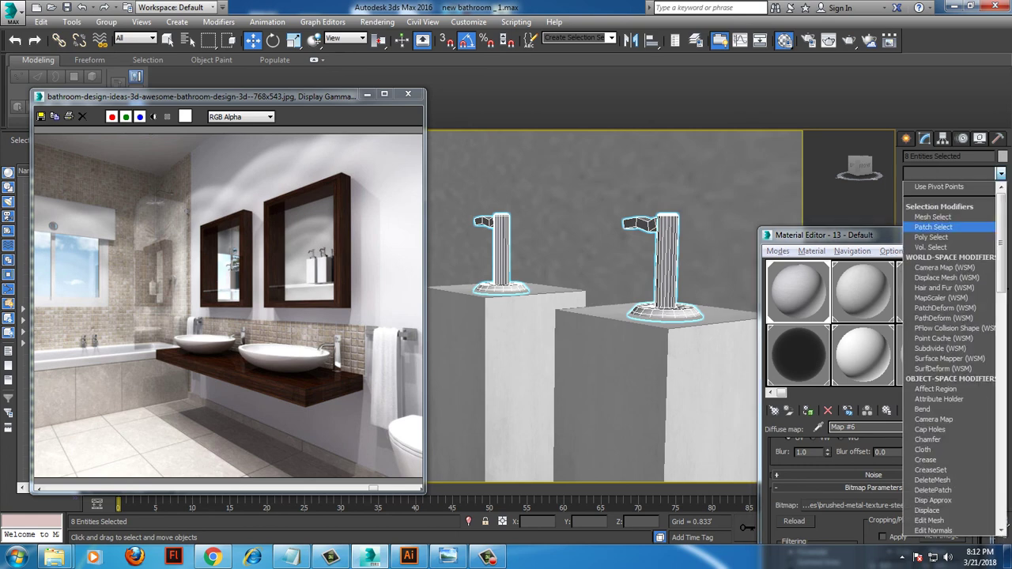
{"action": "scroll", "coordinate": [945, 355], "scroll_direction": "down", "scroll_amount": 10}
{"action": "left_click", "coordinate": [933, 419]}
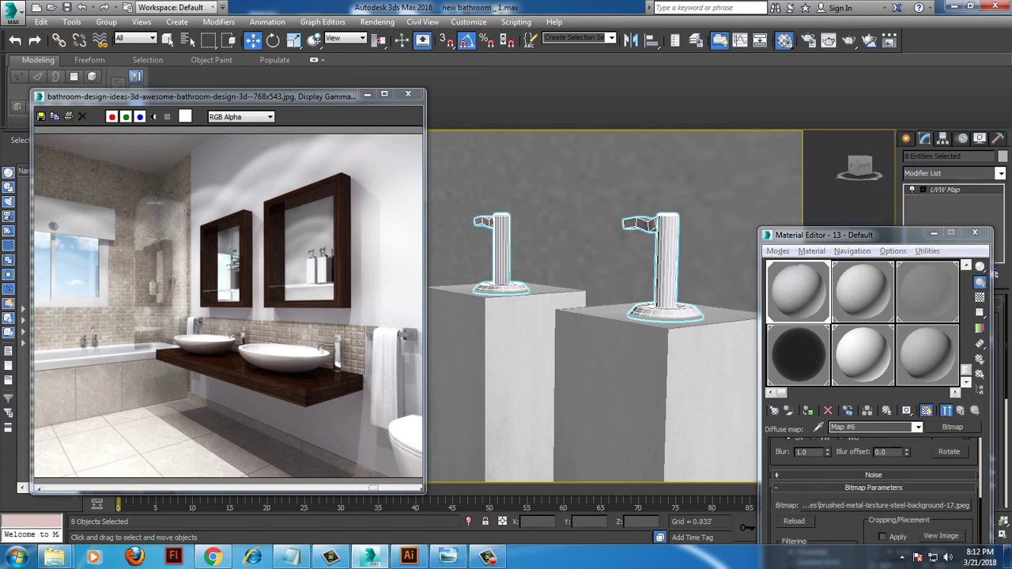
{"action": "left_click_drag", "start_coordinate": [822, 235], "coordinate": [742, 169]}
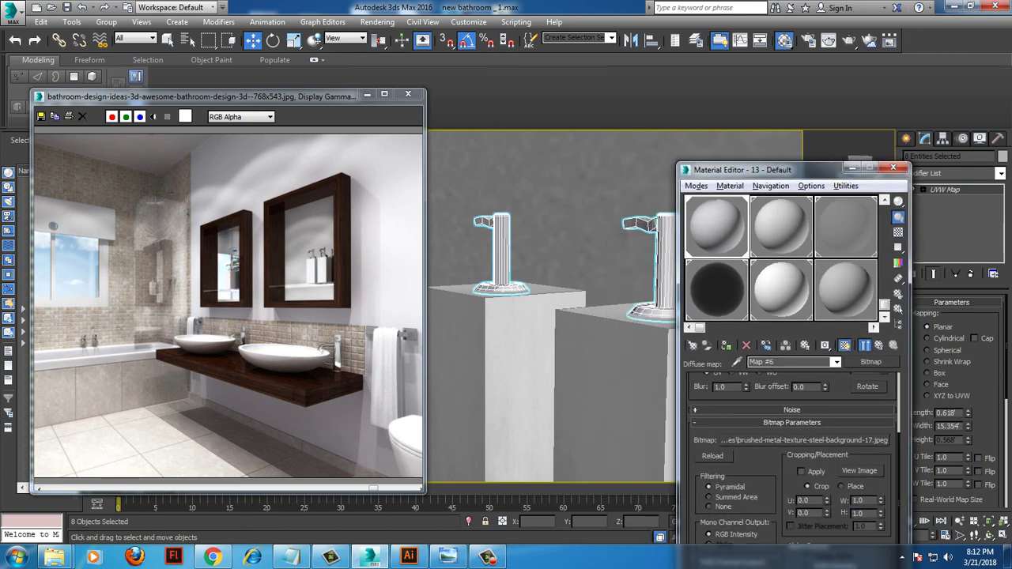
{"action": "scroll", "coordinate": [791, 467], "scroll_direction": "up", "scroll_amount": 3}
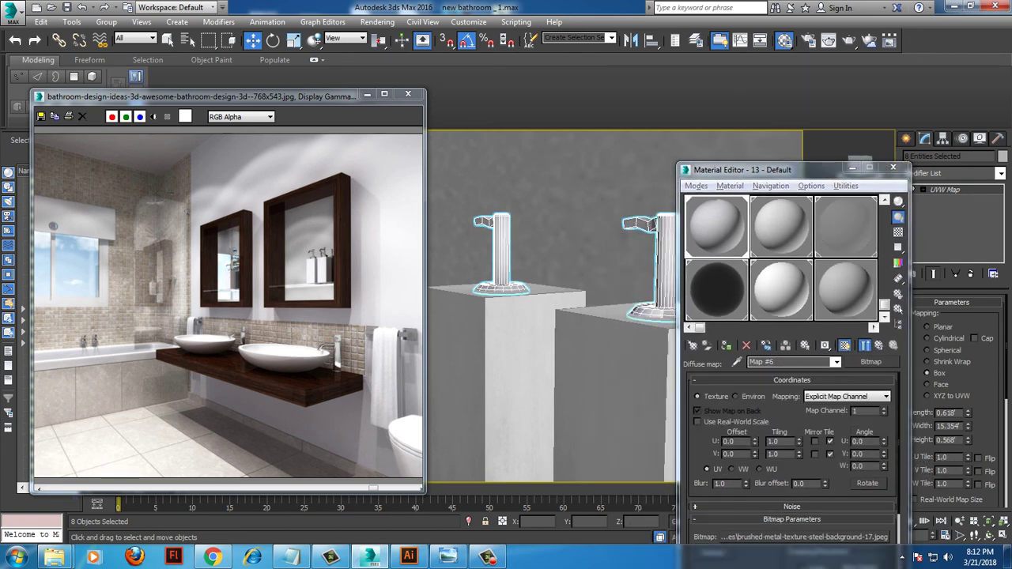
{"action": "left_click", "coordinate": [852, 168]}
{"action": "scroll", "coordinate": [660, 324], "scroll_direction": "down", "scroll_amount": 5}
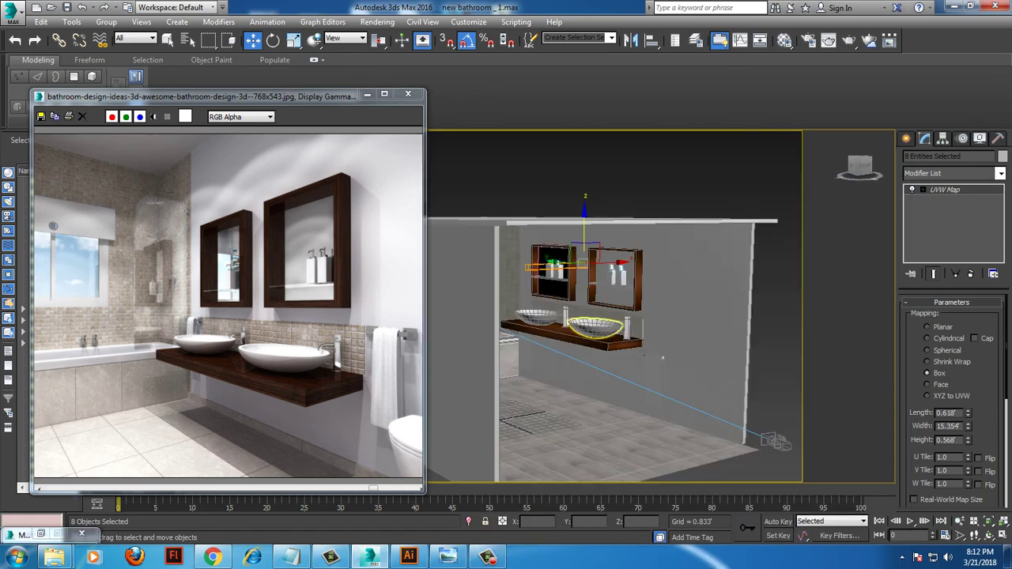
{"action": "scroll", "coordinate": [660, 324], "scroll_direction": "up", "scroll_amount": 2}
{"action": "scroll", "coordinate": [660, 325], "scroll_direction": "up", "scroll_amount": 2}
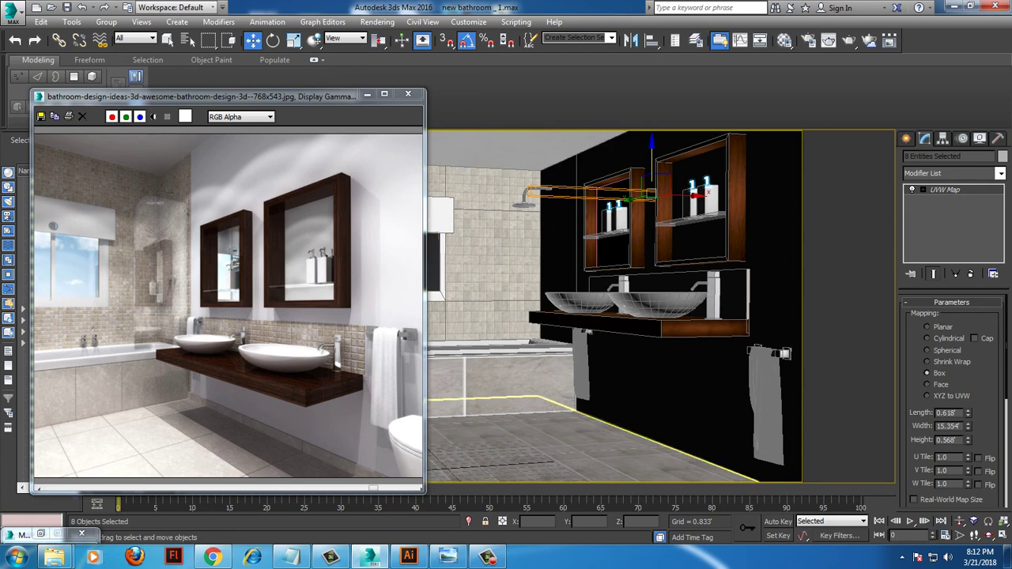
Minimize the reference image window, clear the selection, and switch to Perspective view.
{"action": "left_click", "coordinate": [366, 94]}
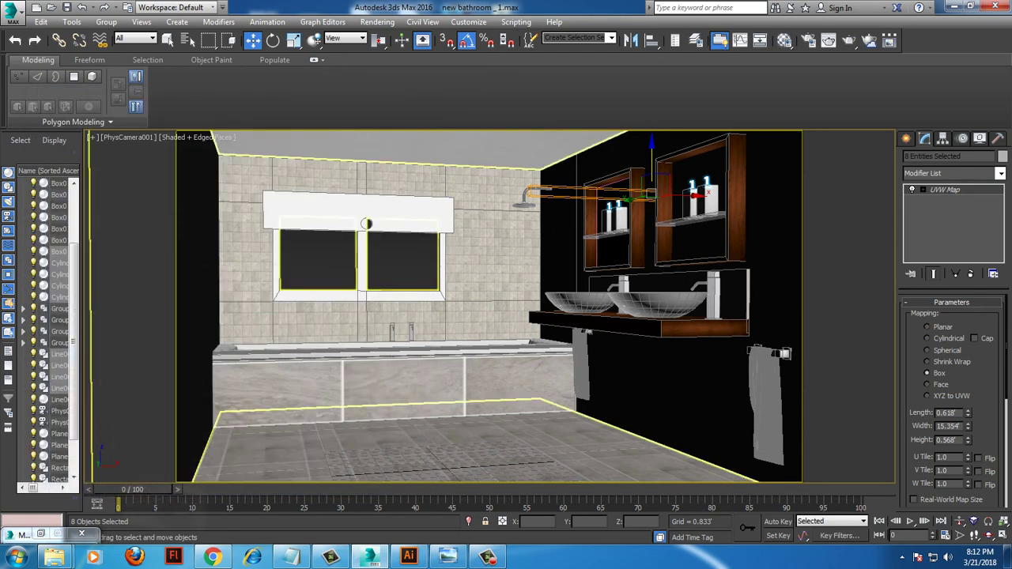
{"action": "key", "text": "ctrl+d"}
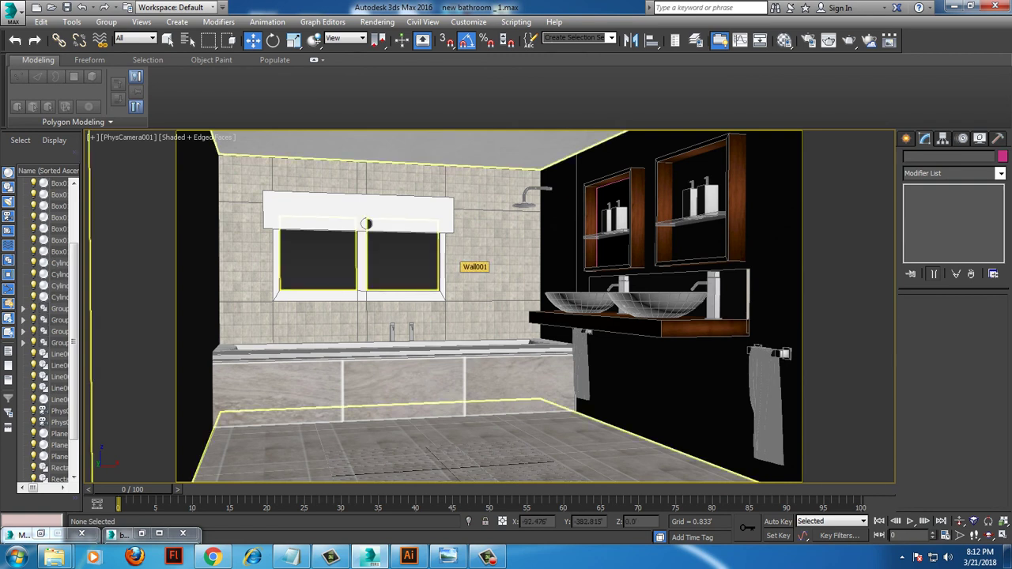
{"action": "key", "text": "p"}
{"action": "scroll", "coordinate": [451, 348], "scroll_direction": "up", "scroll_amount": 5}
{"action": "scroll", "coordinate": [451, 347], "scroll_direction": "up", "scroll_amount": 2}
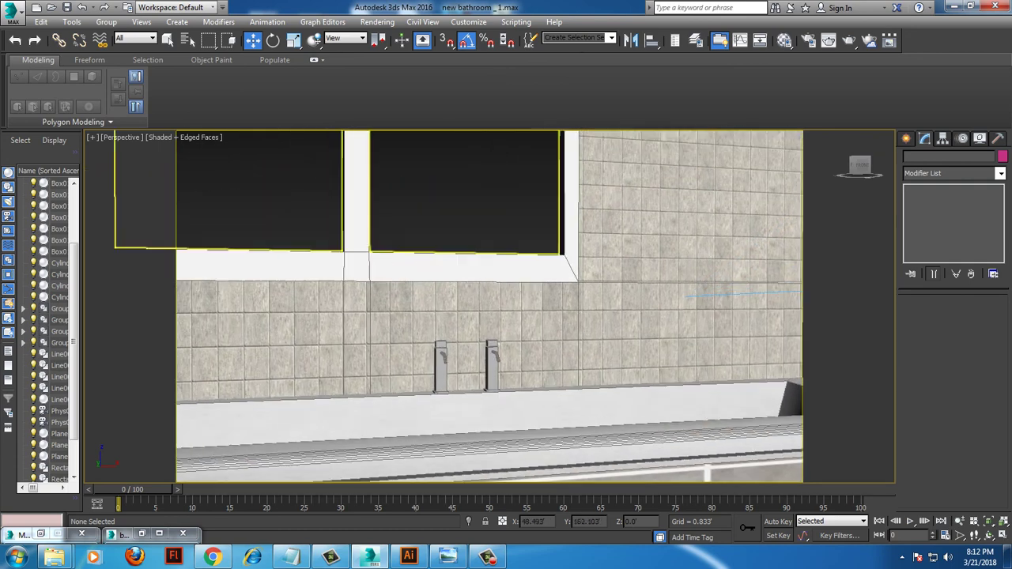
{"action": "scroll", "coordinate": [506, 336], "scroll_direction": "up", "scroll_amount": 2}
Select and delete both wall faucets, then undo the deletion and restore the close-up view.
{"action": "left_click", "coordinate": [475, 395]}
{"action": "left_click", "coordinate": [375, 395], "text": "ctrl"}
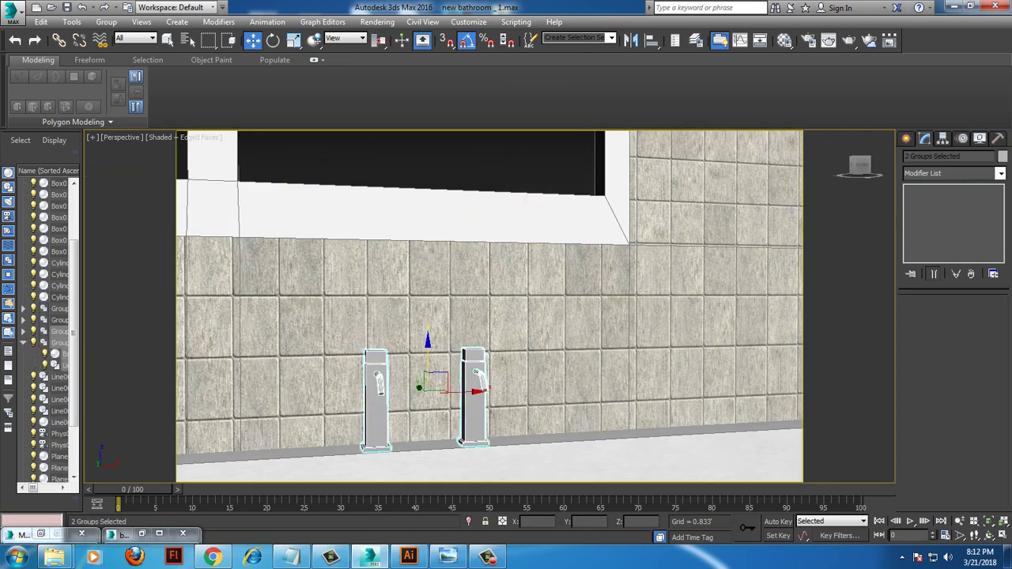
{"action": "key", "text": "Delete"}
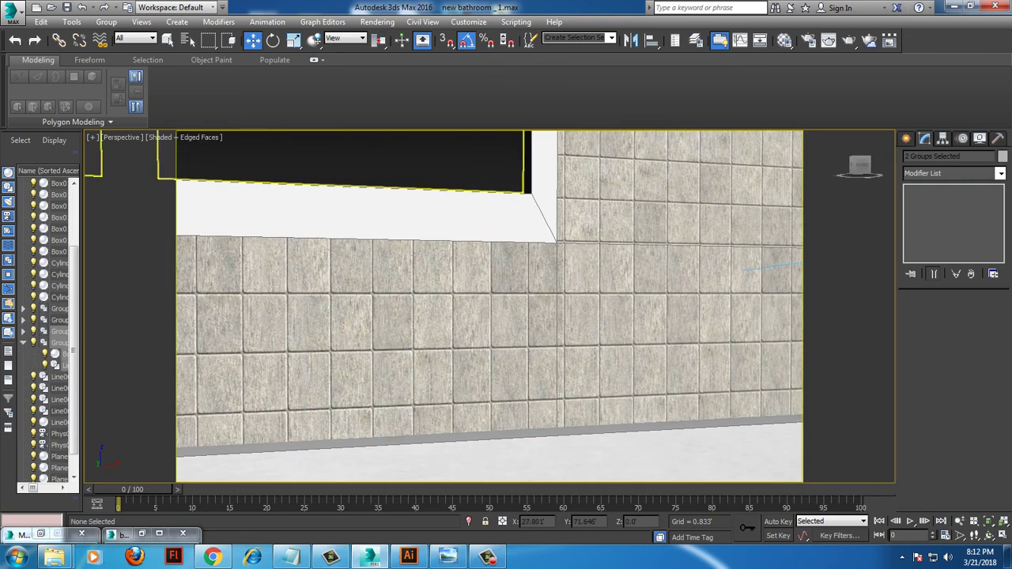
{"action": "scroll", "coordinate": [355, 208], "scroll_direction": "down", "scroll_amount": 8}
{"action": "scroll", "coordinate": [355, 208], "scroll_direction": "up", "scroll_amount": 2}
{"action": "key", "text": "ctrl+z"}
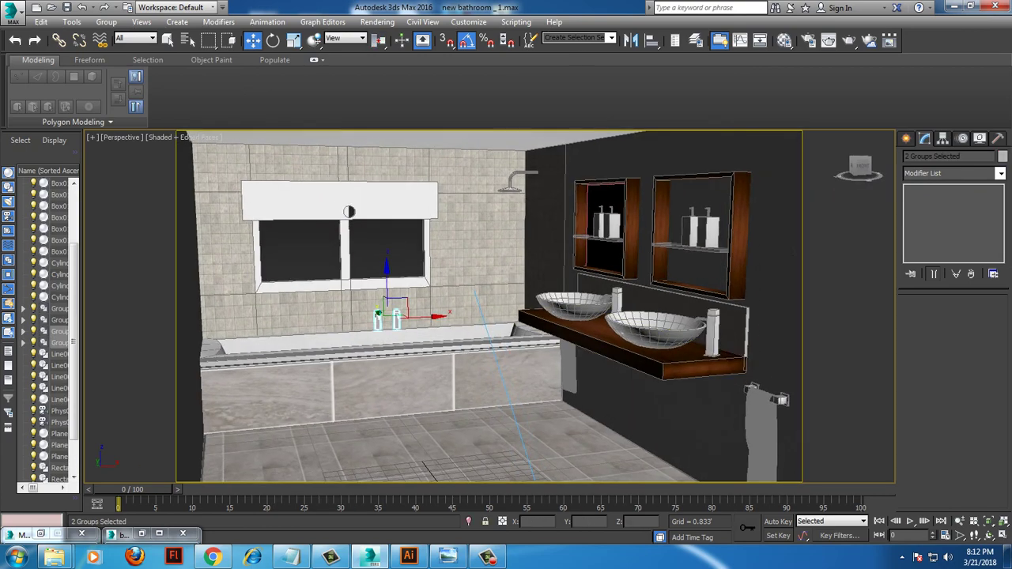
{"action": "key", "text": "shift+z"}
Give the right faucet a Box UVW Map with mapping height raised to 1.744.
{"action": "left_click", "coordinate": [461, 364]}
{"action": "key", "text": "z"}
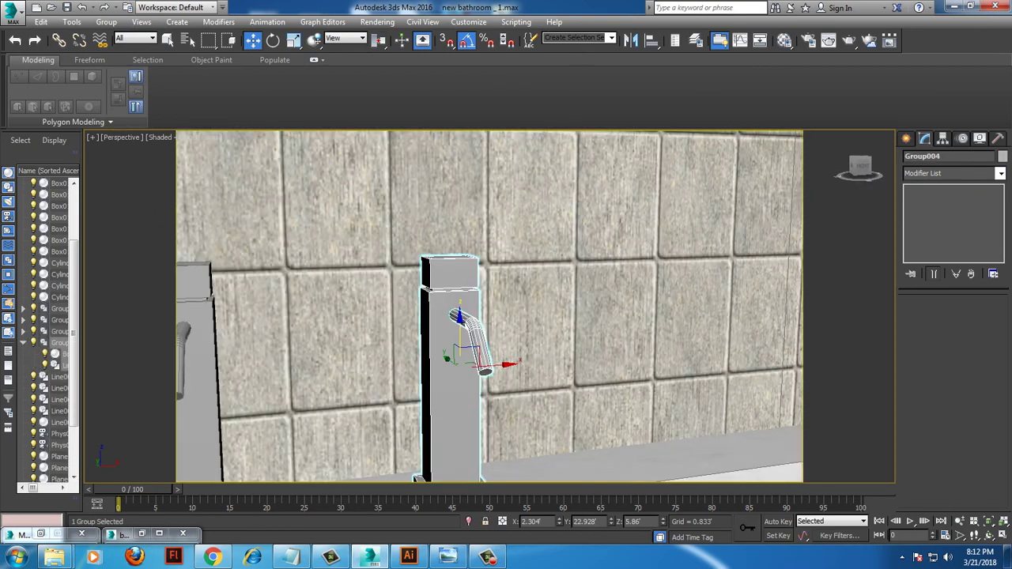
{"action": "key", "text": "m"}
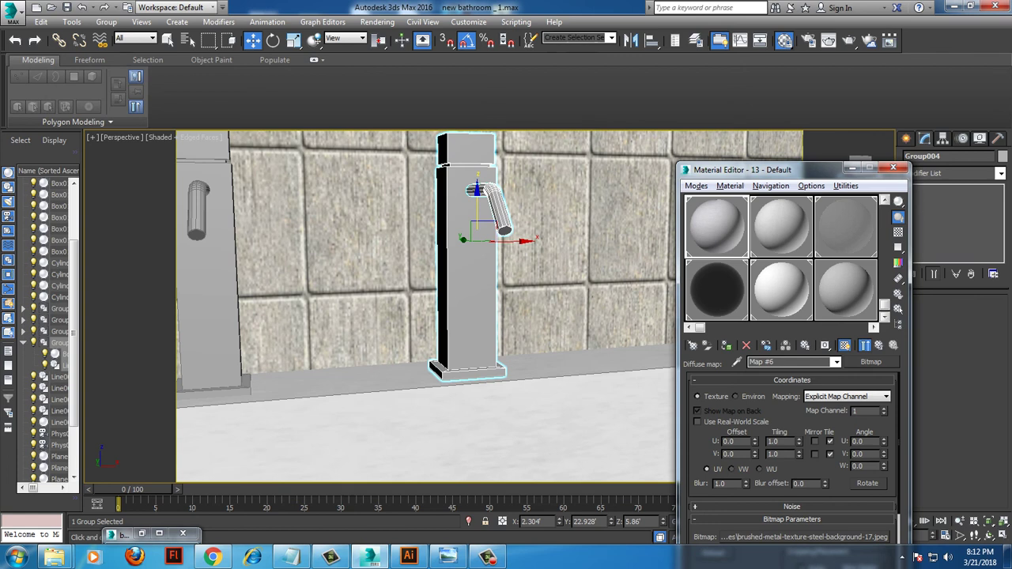
{"action": "scroll", "coordinate": [780, 257], "scroll_direction": "up", "scroll_amount": 1}
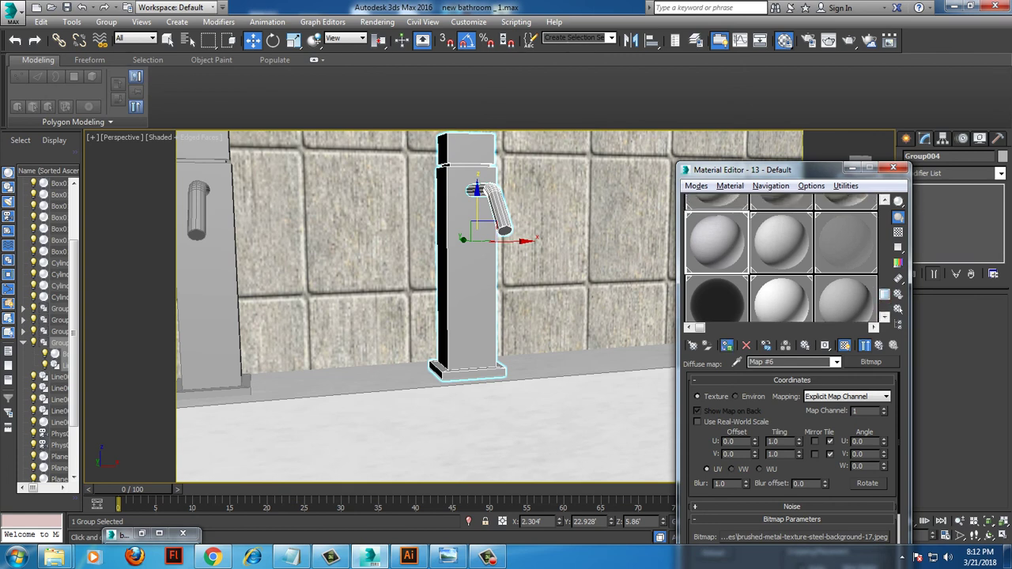
{"action": "left_click", "coordinate": [200, 208]}
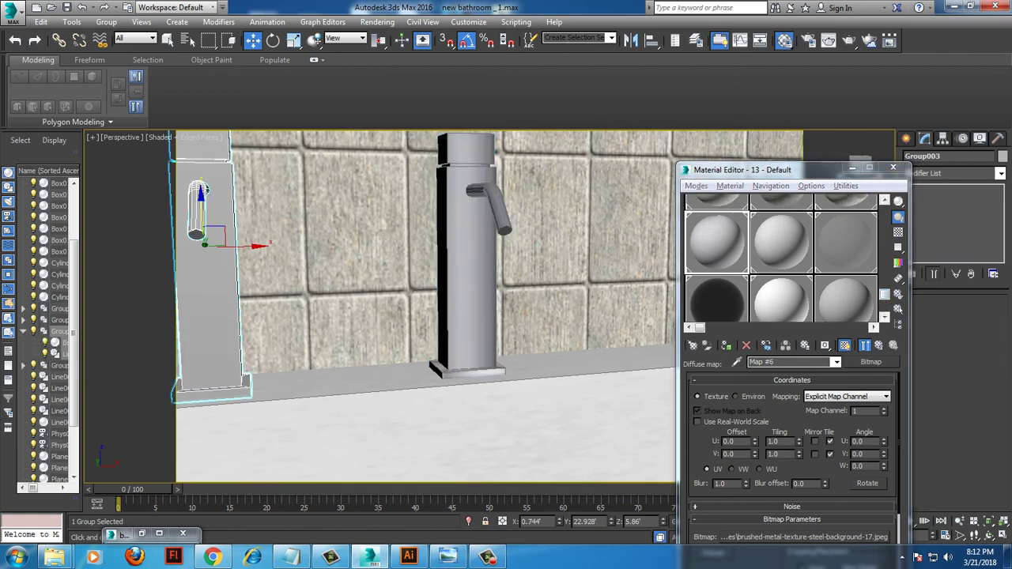
{"action": "left_click", "coordinate": [483, 202]}
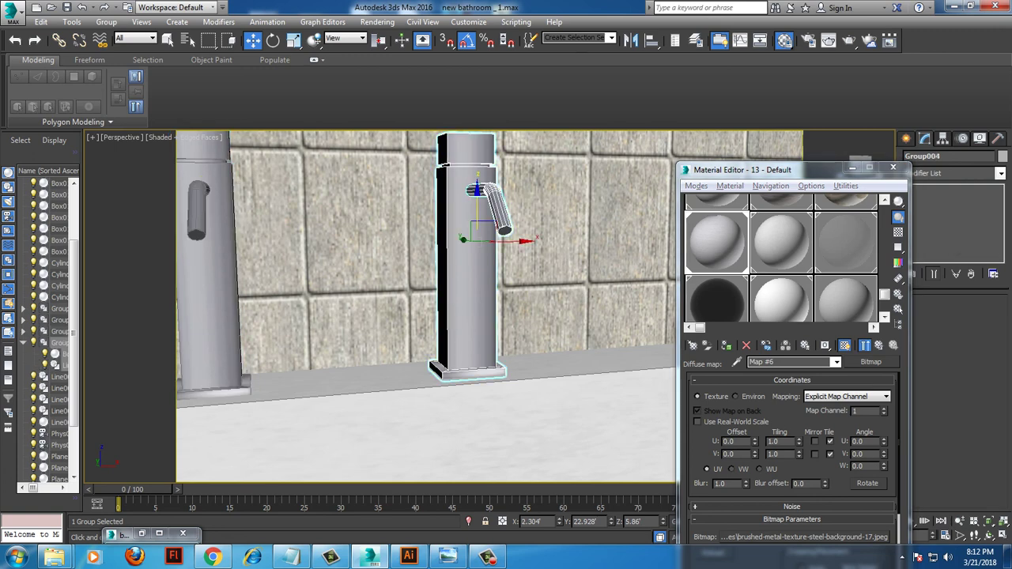
{"action": "left_click", "coordinate": [1001, 174]}
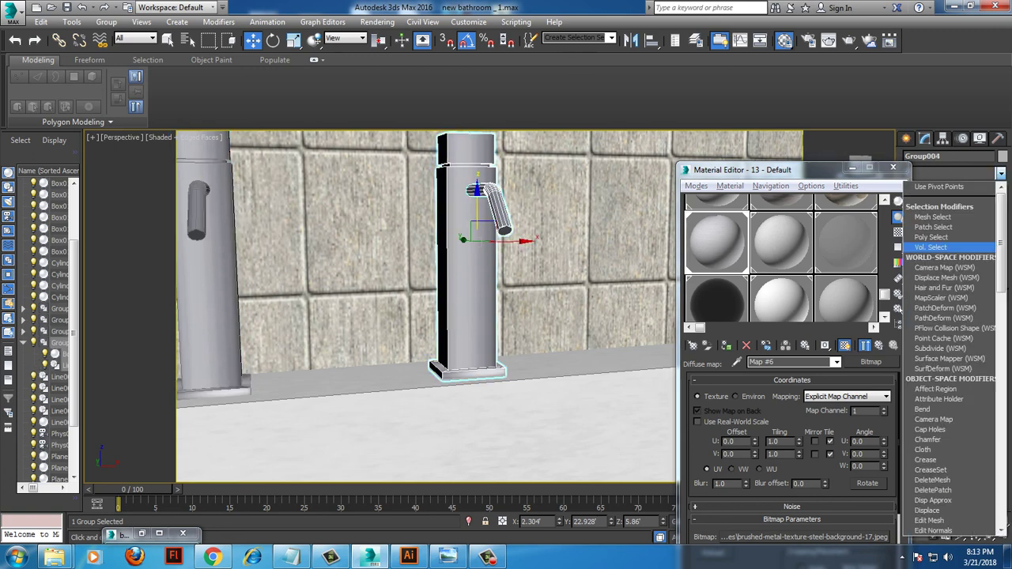
{"action": "scroll", "coordinate": [948, 356], "scroll_direction": "down", "scroll_amount": 5}
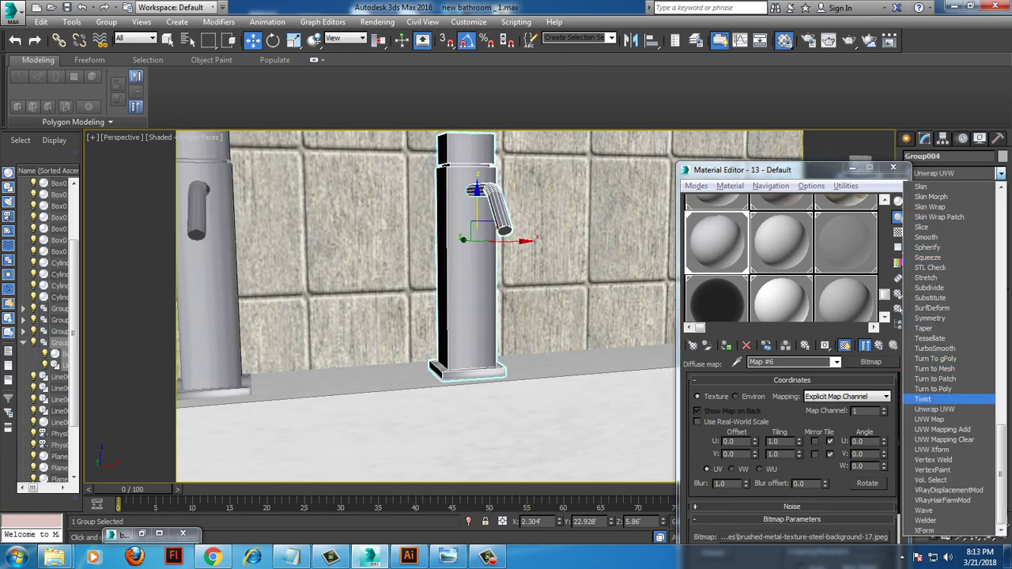
{"action": "left_click", "coordinate": [941, 427]}
{"action": "left_click", "coordinate": [928, 373]}
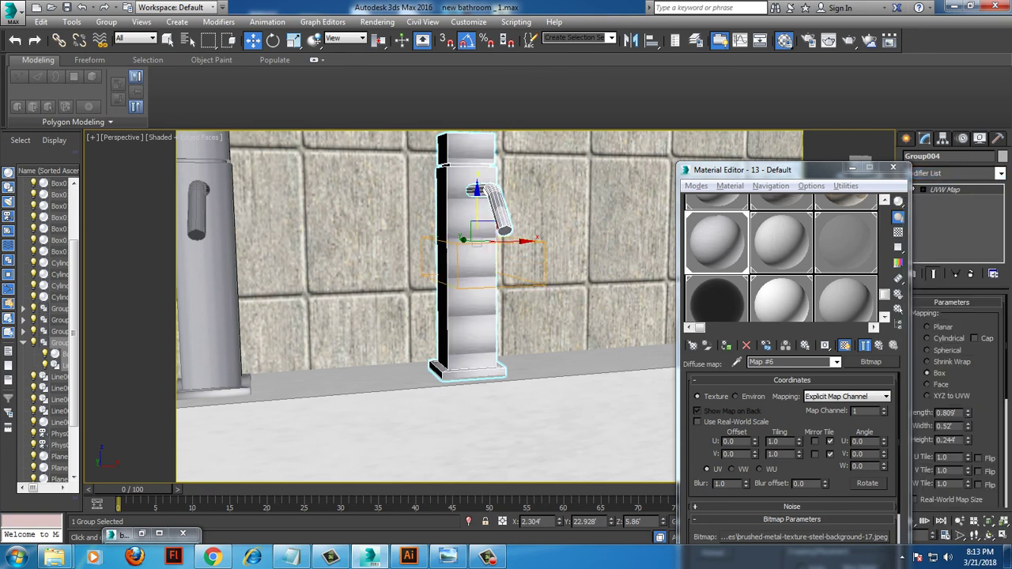
{"action": "scroll", "coordinate": [957, 396], "scroll_direction": "down", "scroll_amount": 2}
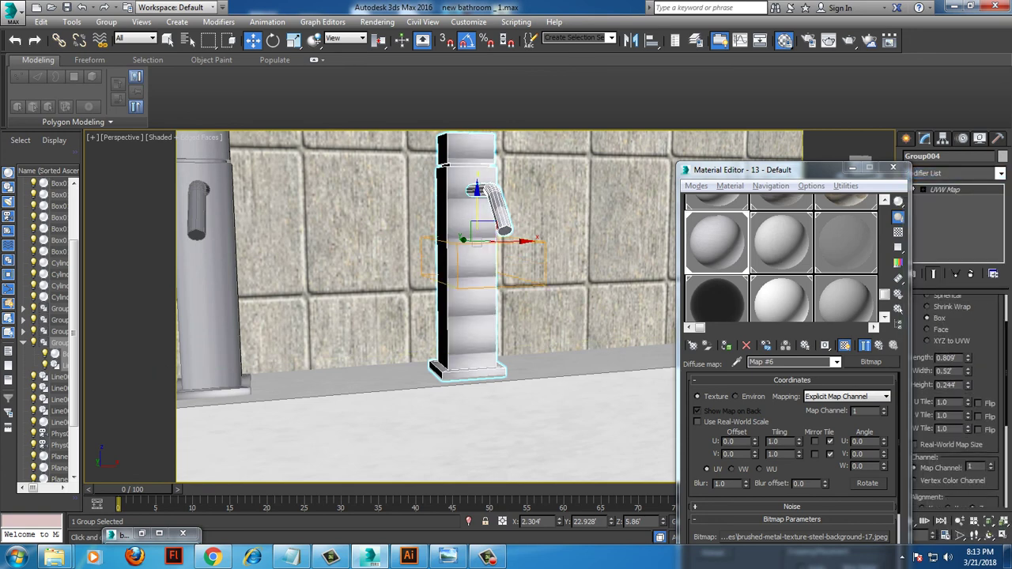
{"action": "left_click_drag", "start_coordinate": [967, 385], "coordinate": [967, 348]}
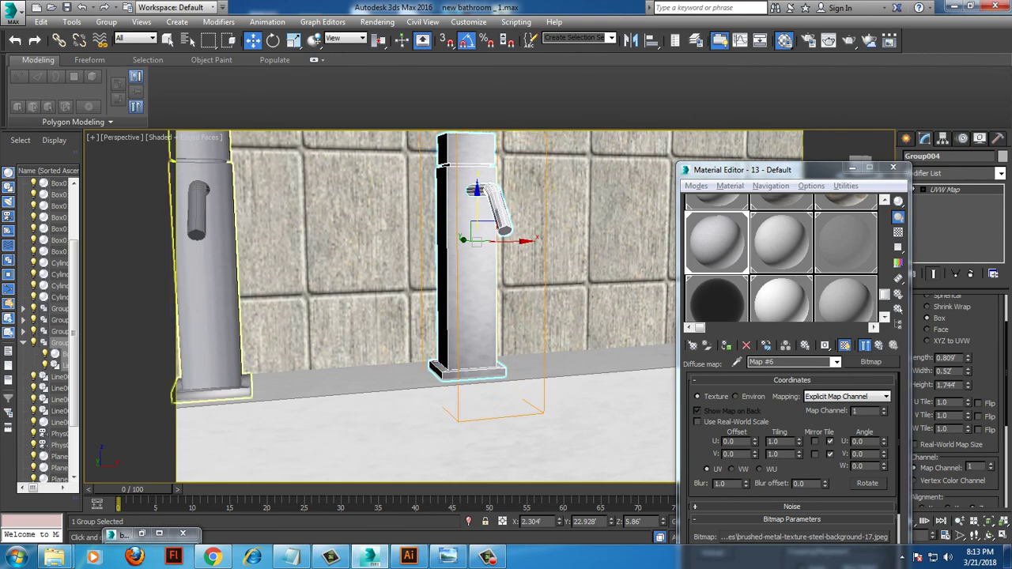
Add a UVW Map to the left faucet with its height raised to 1.964.
{"action": "left_click", "coordinate": [202, 192]}
{"action": "left_click", "coordinate": [1001, 173]}
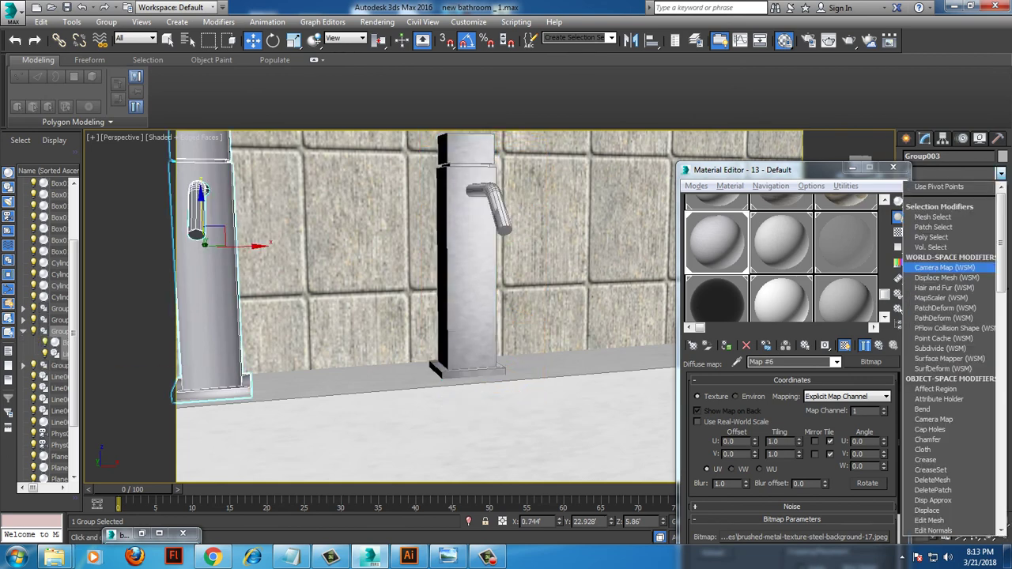
{"action": "key", "text": "u"}
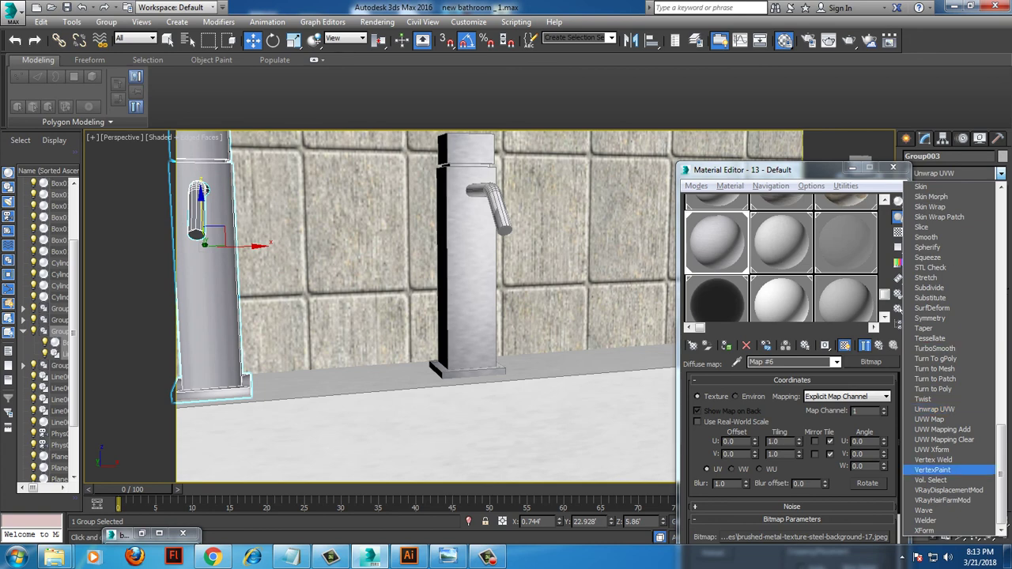
{"action": "key", "text": "Down"}
{"action": "key", "text": "Return"}
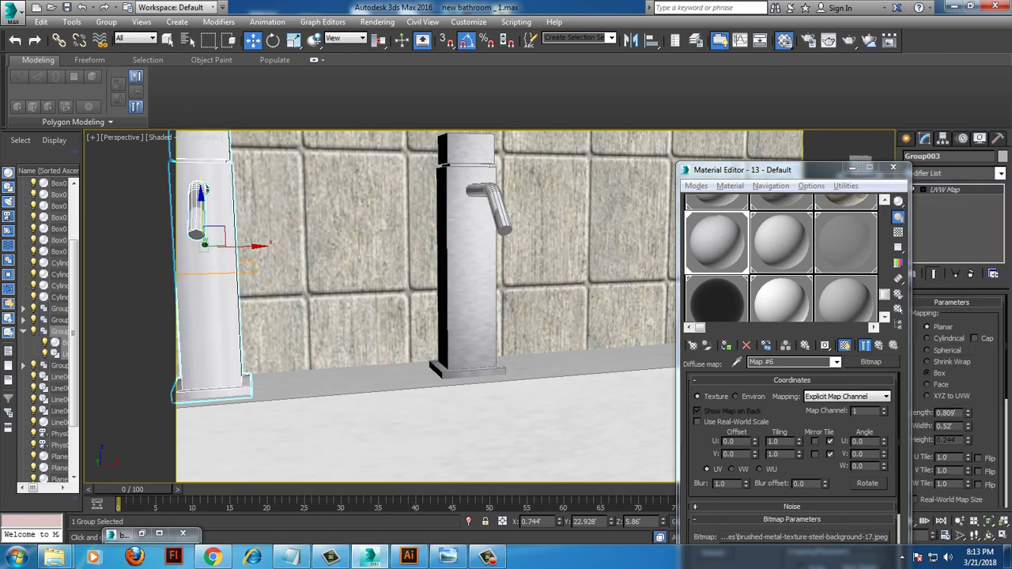
{"action": "left_click_drag", "start_coordinate": [967, 440], "coordinate": [967, 395]}
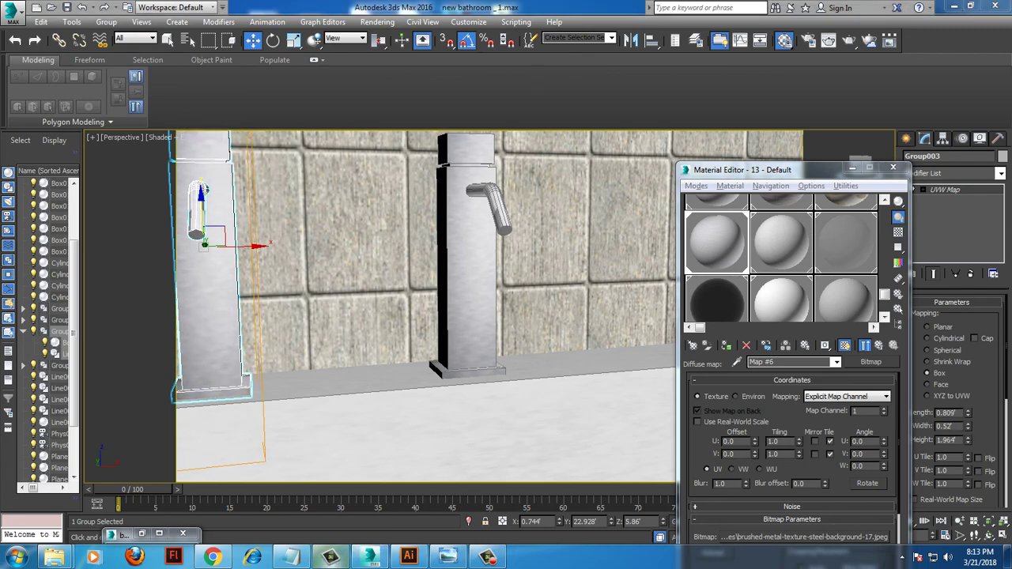
{"action": "scroll", "coordinate": [430, 368], "scroll_direction": "down", "scroll_amount": 3}
{"action": "scroll", "coordinate": [431, 367], "scroll_direction": "down", "scroll_amount": 3}
{"action": "scroll", "coordinate": [431, 367], "scroll_direction": "down", "scroll_amount": 3}
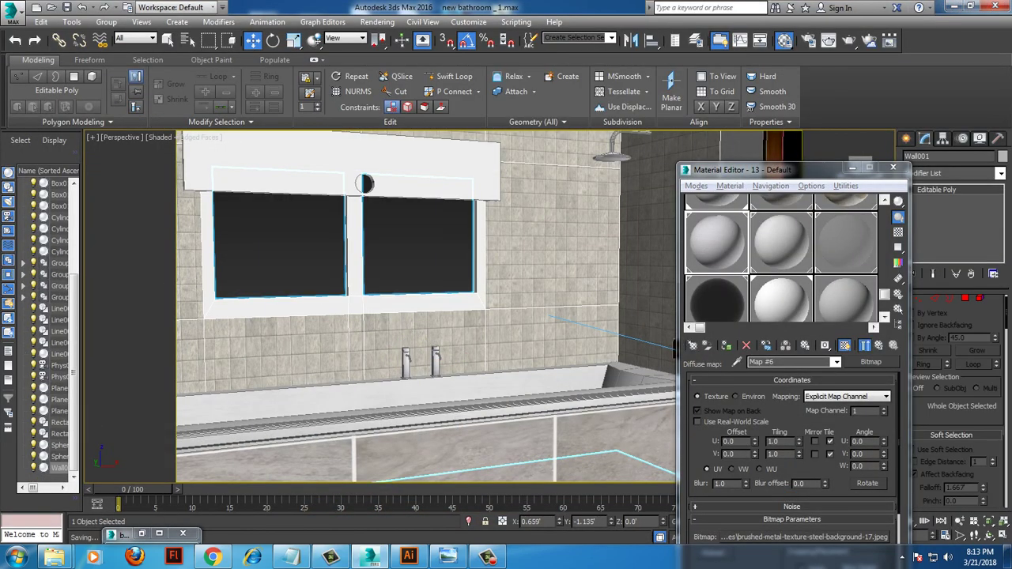
Maximize the Left viewport, minimize the Material Editor, and show the Standard Primitives creation panel.
{"action": "key", "text": "z"}
{"action": "mouse_move", "coordinate": [676, 348]}
{"action": "middle_mouse_down", "text": "alt"}
{"action": "mouse_move", "coordinate": [471, 298]}
{"action": "mouse_move", "coordinate": [583, 402]}
{"action": "mouse_move", "coordinate": [557, 379]}
{"action": "middle_mouse_up", "text": "alt"}
{"action": "key", "text": "alt+w"}
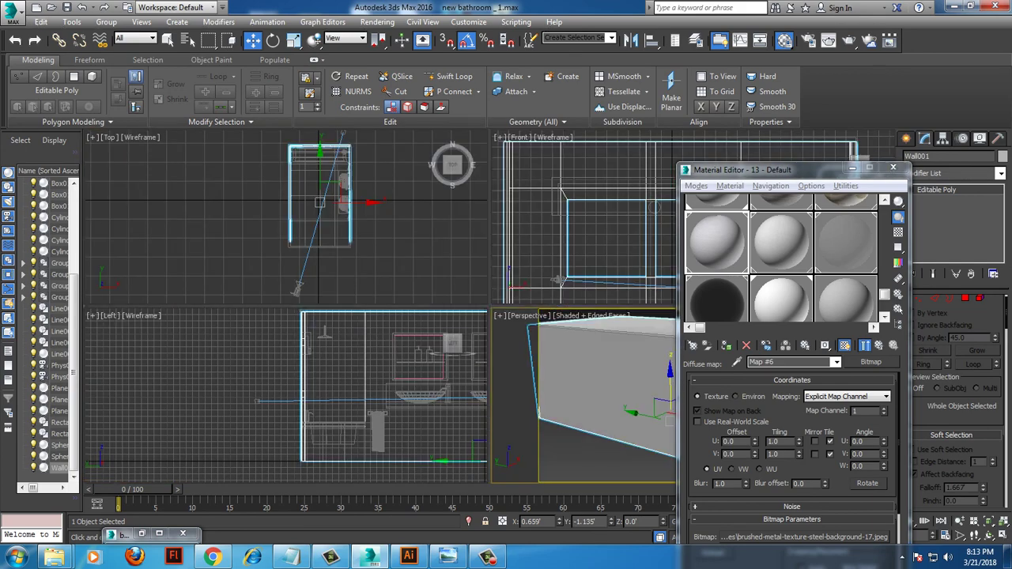
{"action": "left_click", "coordinate": [852, 168]}
{"action": "key", "text": "alt+w"}
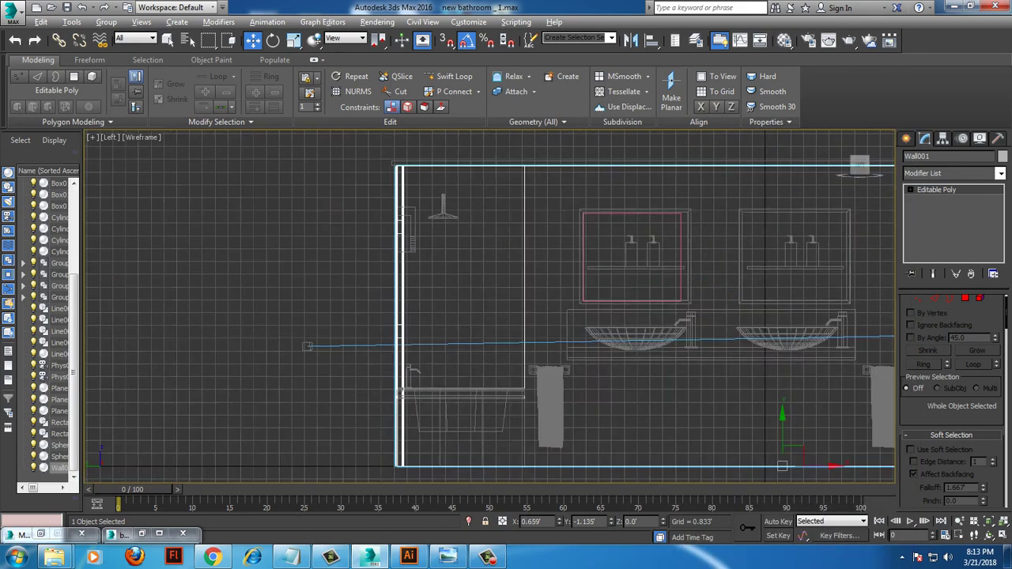
{"action": "scroll", "coordinate": [447, 443], "scroll_direction": "up", "scroll_amount": 3}
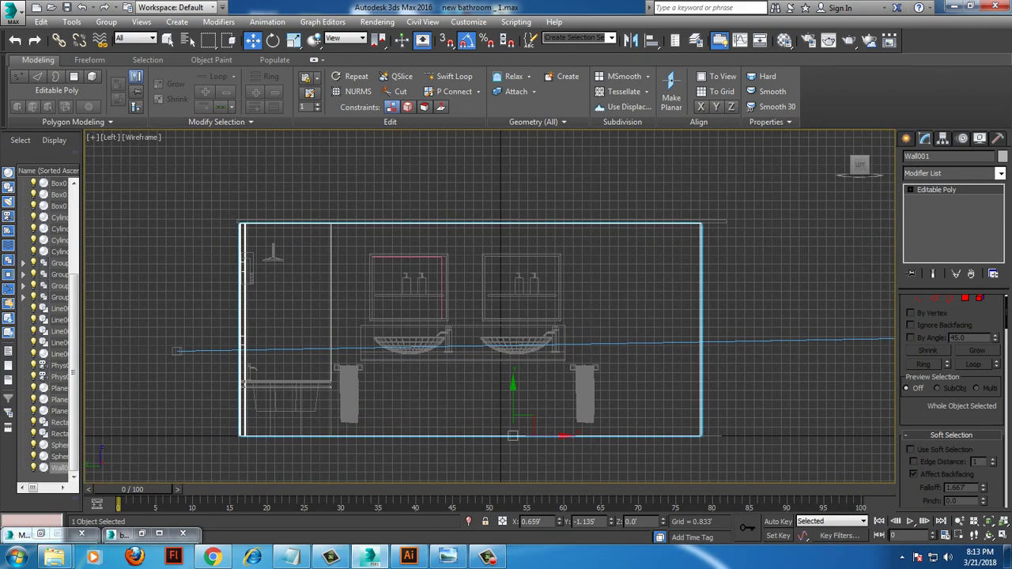
{"action": "left_click", "coordinate": [906, 138]}
{"action": "middle_click_drag", "start_coordinate": [506, 333], "coordinate": [677, 298]}
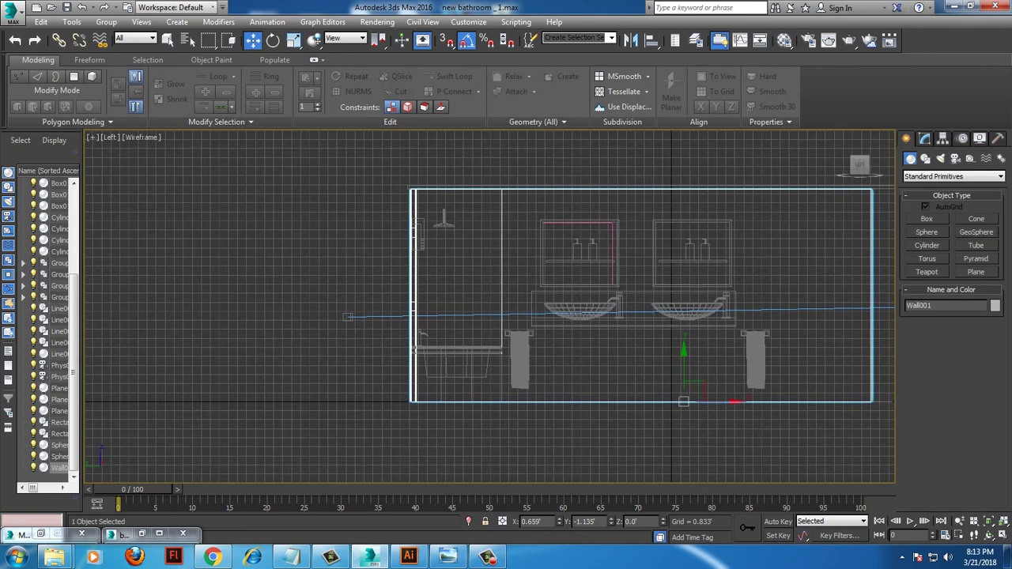
Create a VRaySun in the Left view aimed down through the window, dismissing the VRaySky prompt.
{"action": "left_click", "coordinate": [941, 158]}
{"action": "left_click", "coordinate": [953, 176]}
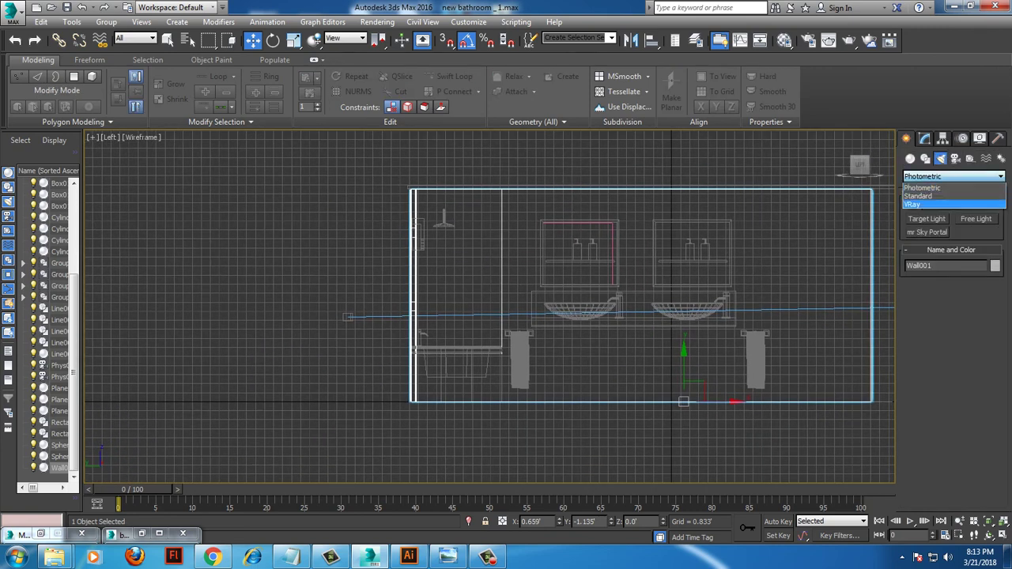
{"action": "left_click", "coordinate": [917, 204]}
{"action": "left_click", "coordinate": [977, 231]}
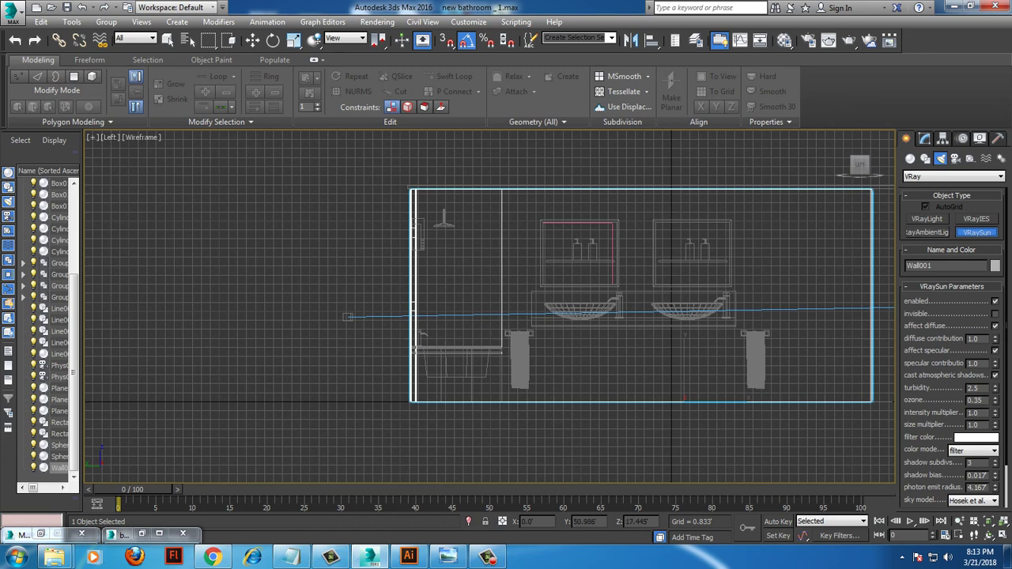
{"action": "scroll", "coordinate": [597, 316], "scroll_direction": "up", "scroll_amount": 2}
{"action": "scroll", "coordinate": [598, 317], "scroll_direction": "down", "scroll_amount": 3}
{"action": "scroll", "coordinate": [598, 316], "scroll_direction": "down", "scroll_amount": 1}
{"action": "mouse_move", "coordinate": [98, 181]}
{"action": "left_mouse_down"}
{"action": "mouse_move", "coordinate": [248, 239]}
{"action": "mouse_move", "coordinate": [642, 340]}
{"action": "left_mouse_up"}
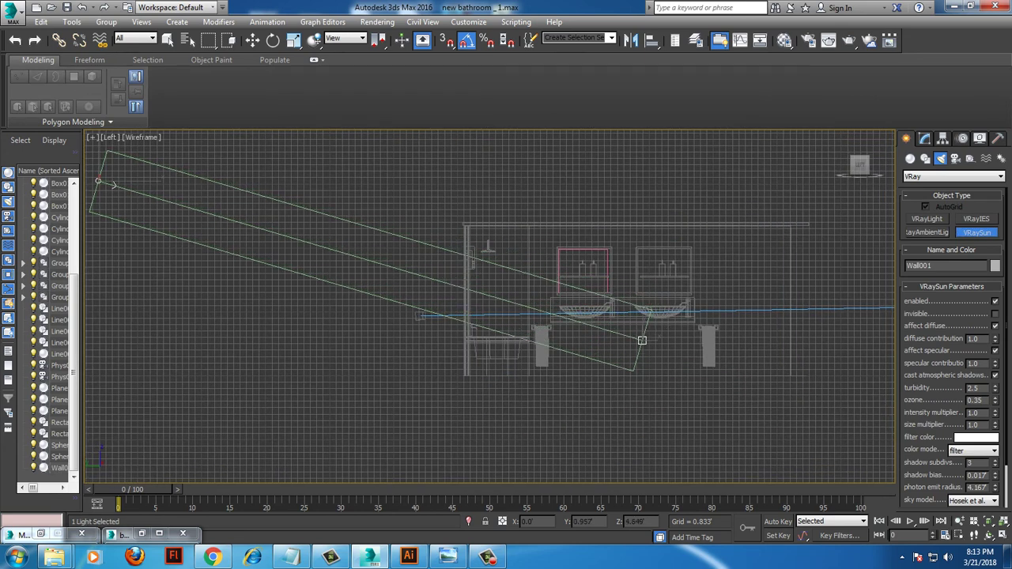
{"action": "left_click", "coordinate": [542, 319]}
{"action": "right_click", "coordinate": [649, 376]}
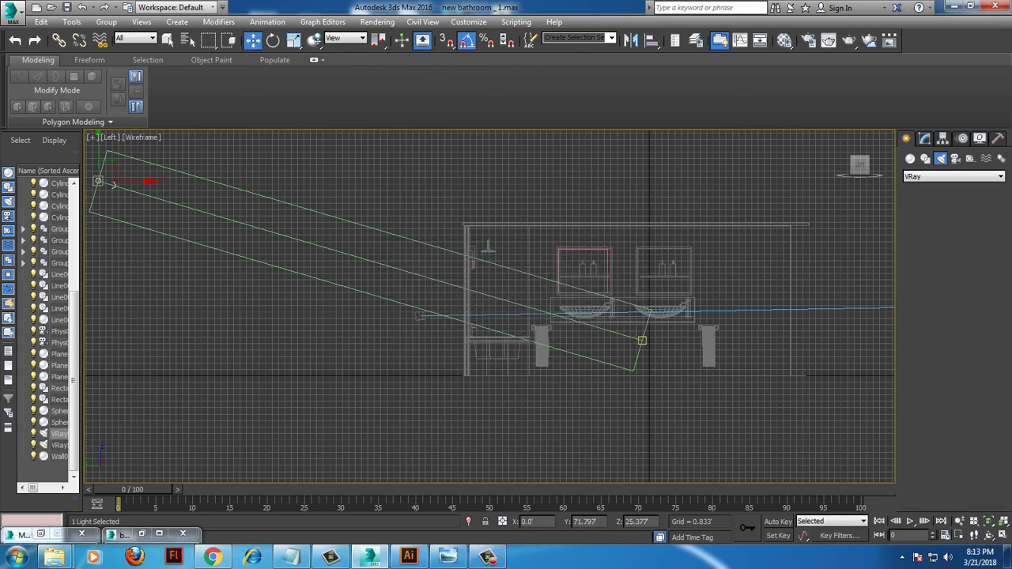
In a maximized Perspective view, reposition the VRaySun slightly lower above the room.
{"action": "key", "text": "alt+w"}
{"action": "key", "text": "alt+w"}
{"action": "mouse_move", "coordinate": [475, 316]}
{"action": "middle_mouse_down", "text": "alt"}
{"action": "mouse_move", "coordinate": [728, 317]}
{"action": "mouse_move", "coordinate": [679, 317]}
{"action": "mouse_move", "coordinate": [625, 261]}
{"action": "mouse_move", "coordinate": [585, 260]}
{"action": "middle_mouse_up", "text": "alt"}
{"action": "key", "text": "z"}
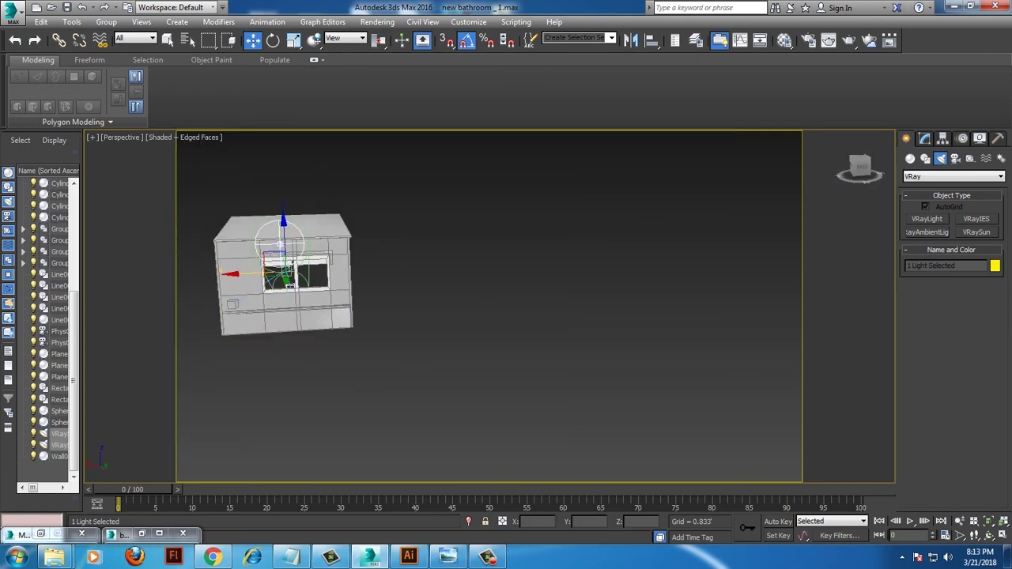
{"action": "left_click_drag", "start_coordinate": [283, 273], "coordinate": [296, 273]}
{"action": "middle_click_drag", "start_coordinate": [296, 273], "coordinate": [415, 235], "text": "alt"}
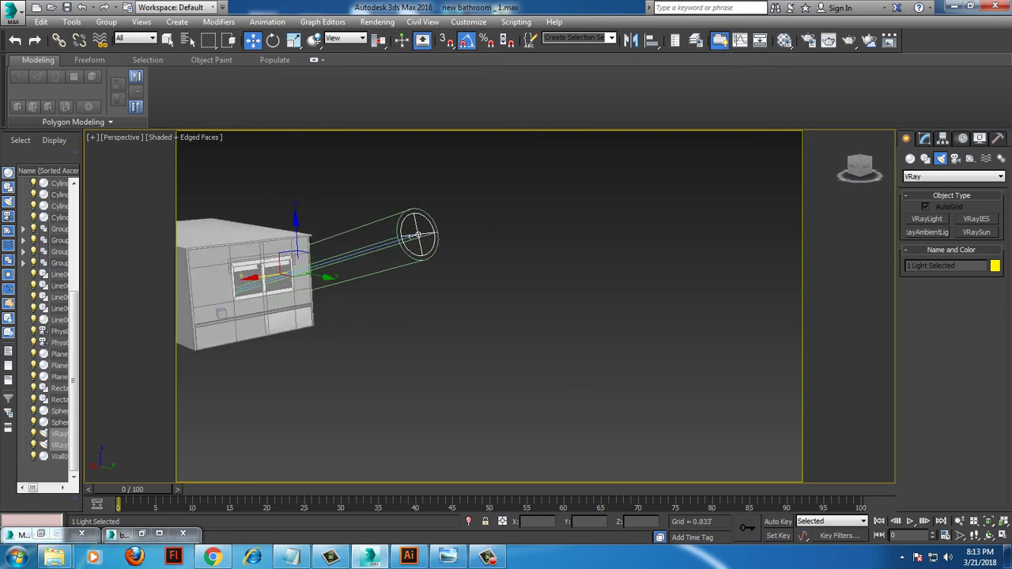
{"action": "left_click", "coordinate": [416, 235]}
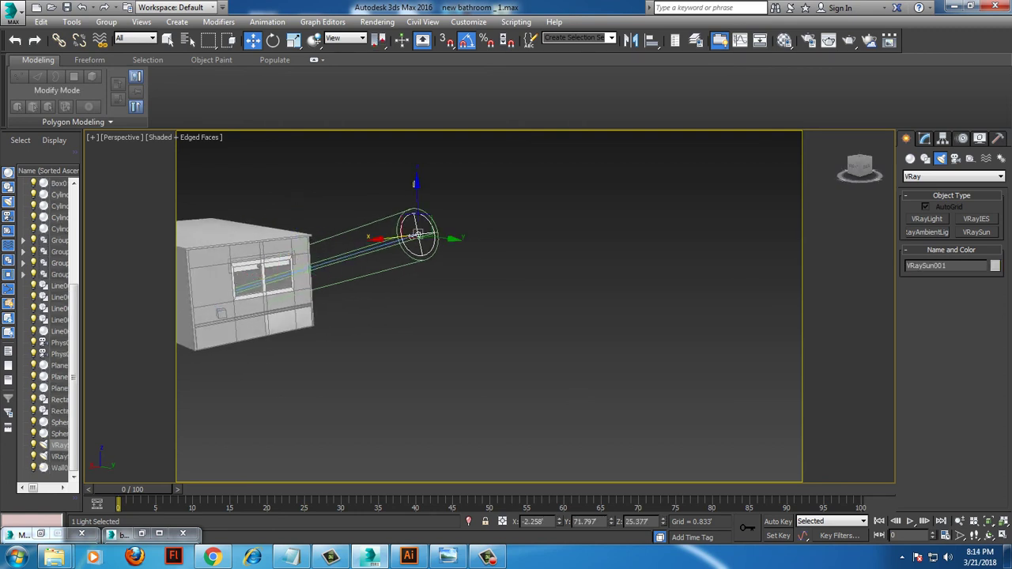
{"action": "left_click_drag", "start_coordinate": [417, 235], "coordinate": [410, 248]}
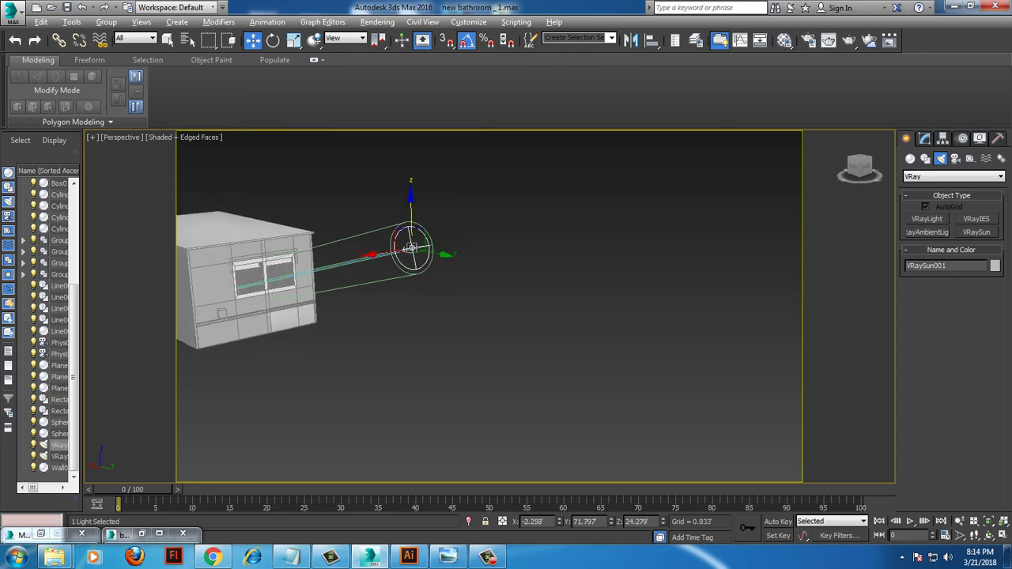
{"action": "middle_click_drag", "start_coordinate": [410, 248], "coordinate": [317, 261], "text": "alt"}
Select the VRaySun, view through PhysCamera001, and show the sun's parameters in the Modify panel.
{"action": "key", "text": "r"}
{"action": "left_click", "coordinate": [340, 348]}
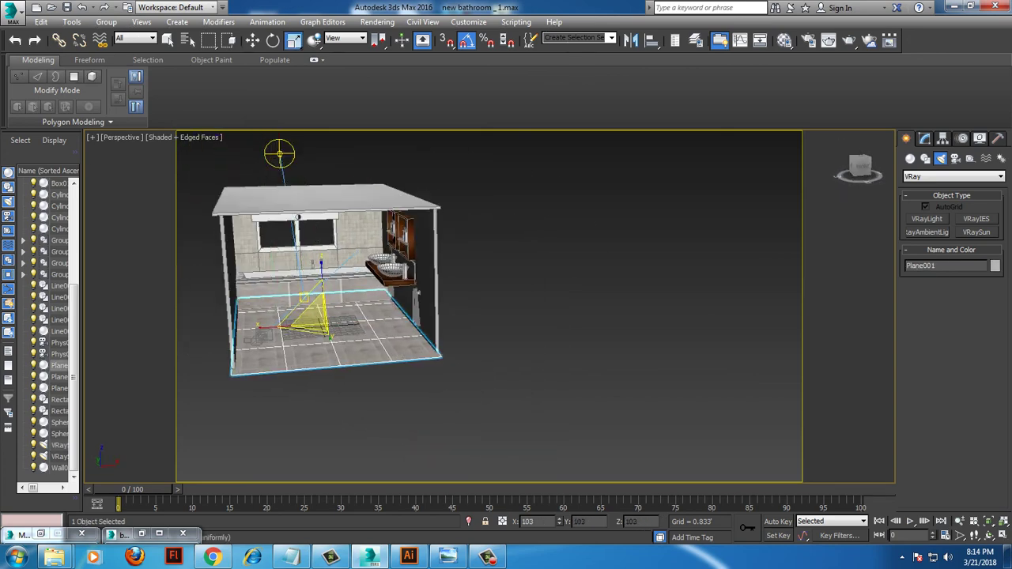
{"action": "left_click", "coordinate": [269, 170]}
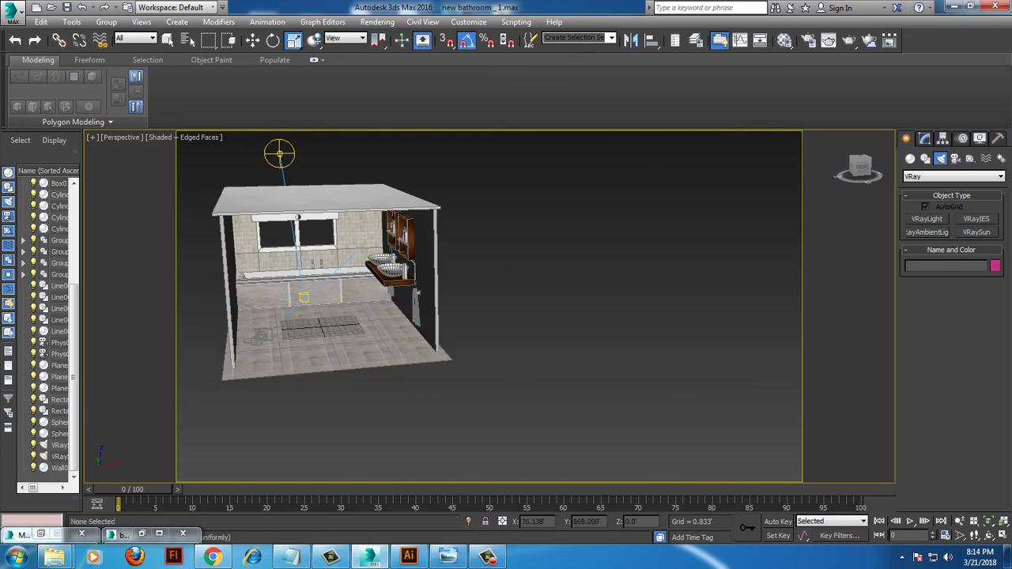
{"action": "left_click", "coordinate": [280, 151]}
{"action": "key", "text": "c"}
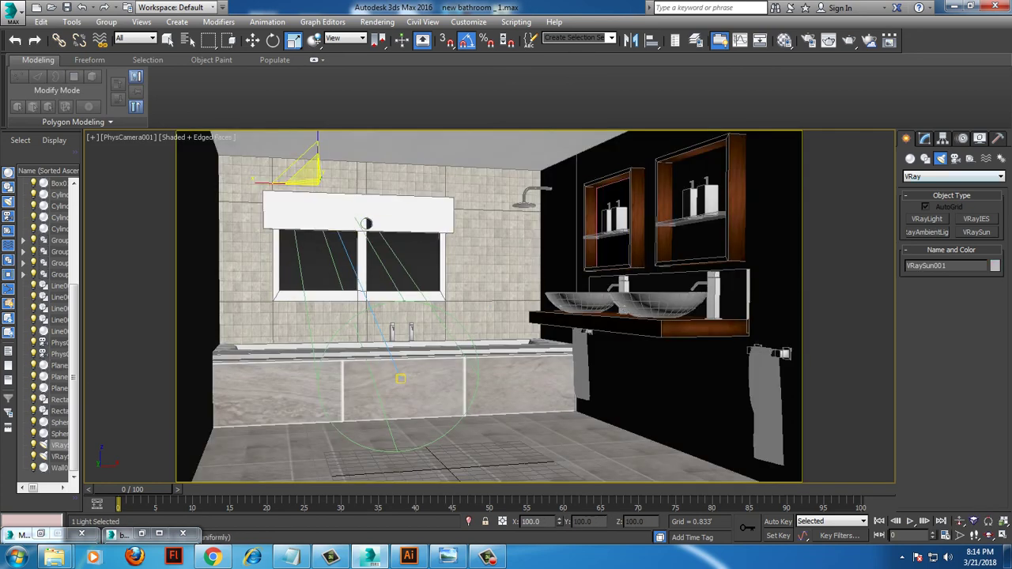
{"action": "left_click", "coordinate": [924, 139]}
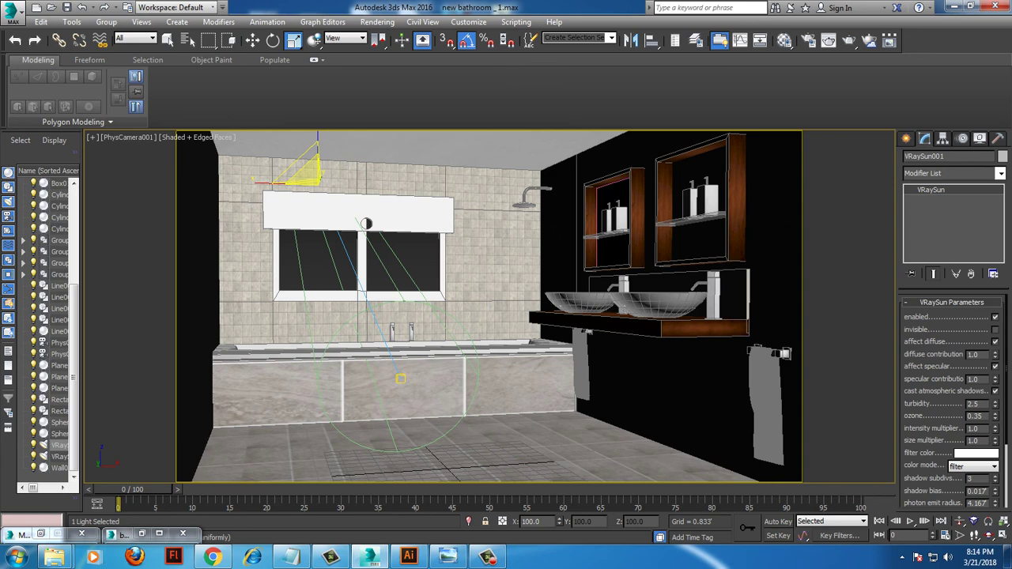
Set the VRaySun filter colour to warm off-white RGB 252/237/205.
{"action": "left_click", "coordinate": [975, 453]}
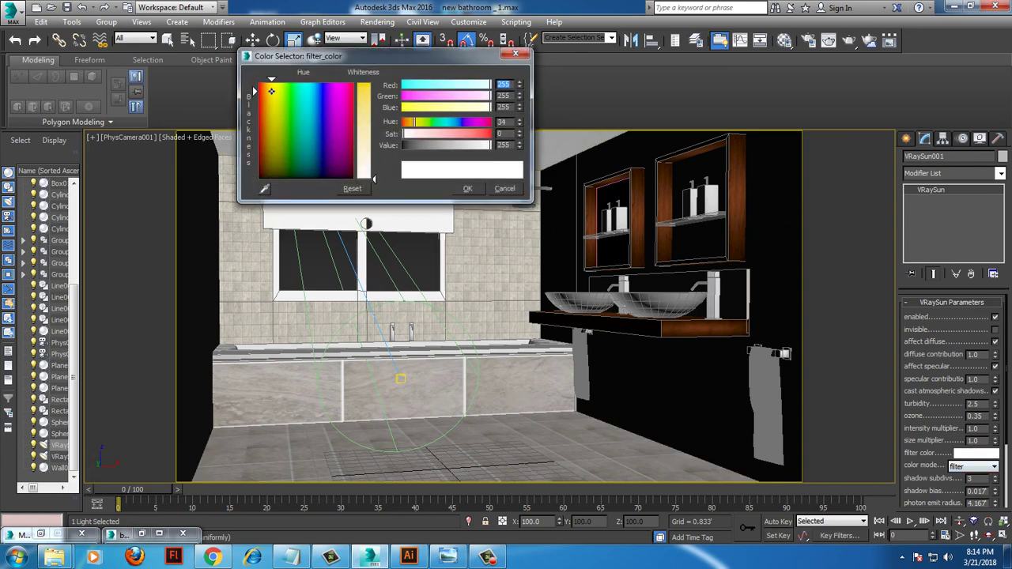
{"action": "left_click_drag", "start_coordinate": [271, 91], "coordinate": [270, 88]}
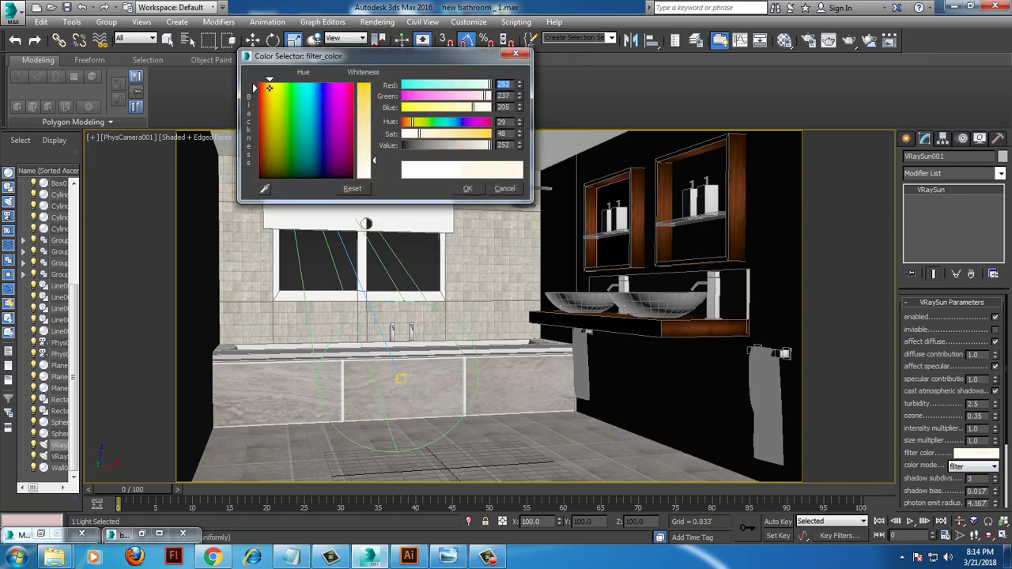
{"action": "left_click", "coordinate": [467, 188]}
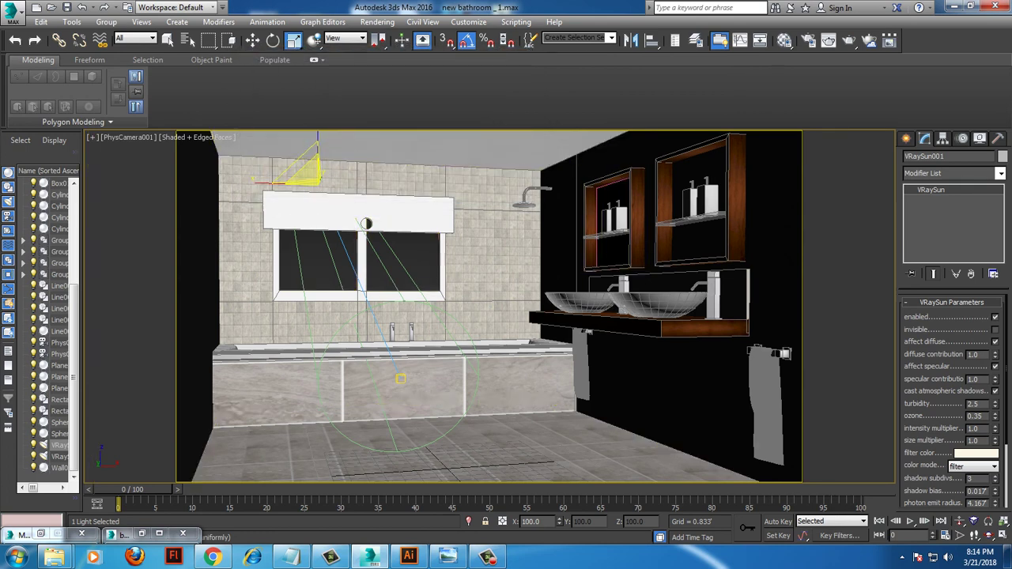
Raise the VRaySun photon emit radius to 9.917.
{"action": "scroll", "coordinate": [953, 395], "scroll_direction": "down", "scroll_amount": 3}
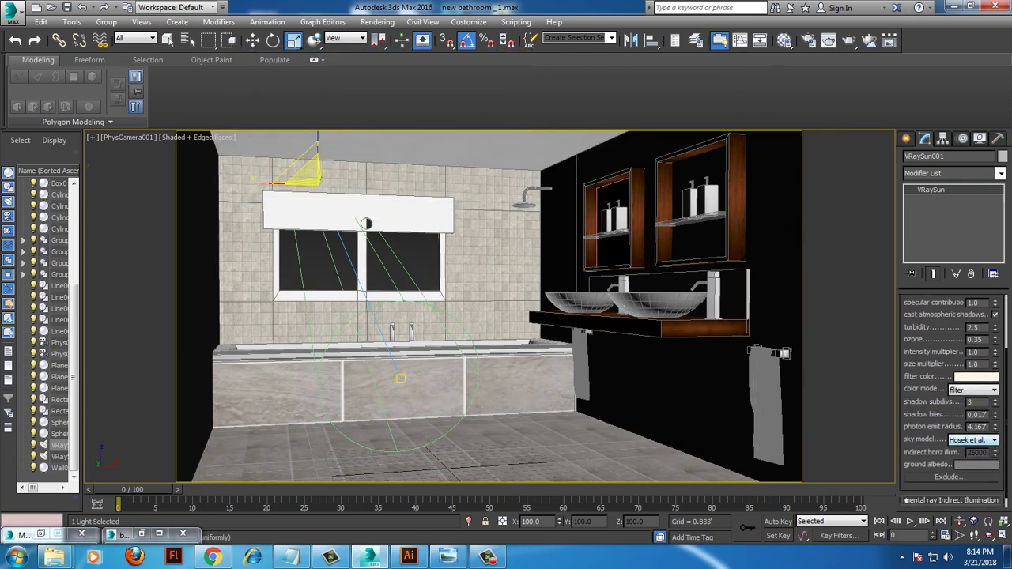
{"action": "left_click_drag", "start_coordinate": [995, 426], "coordinate": [995, 379]}
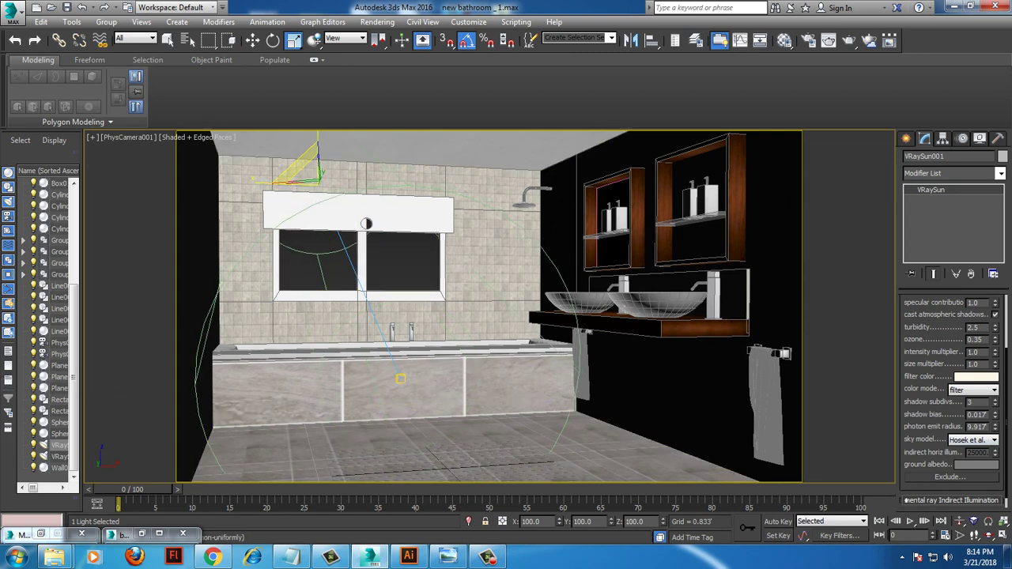
{"action": "left_click", "coordinate": [377, 21]}
Set the V-Ray image filter to Catmull-Rom and try out the sampler types.
{"action": "left_click", "coordinate": [399, 80]}
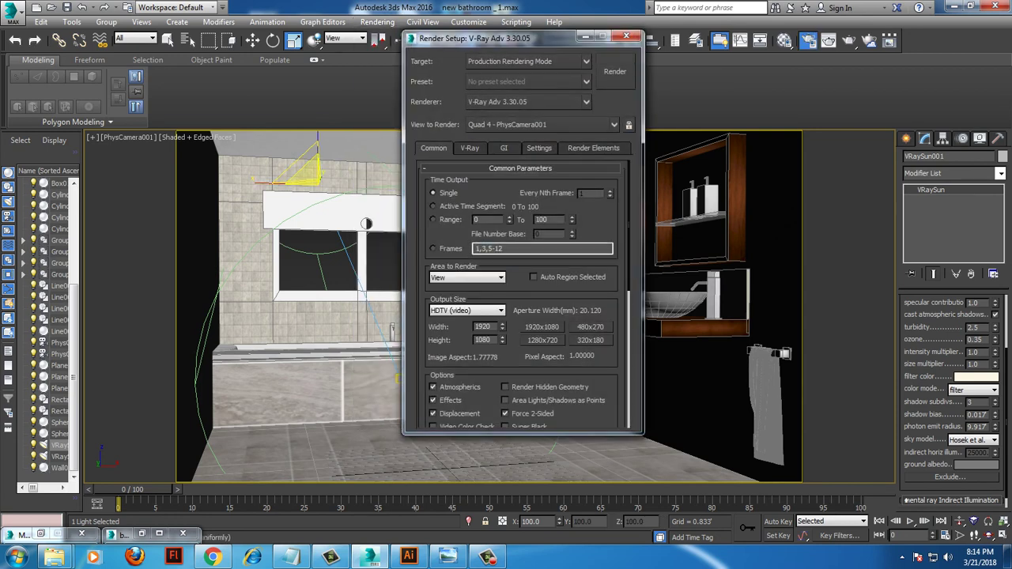
{"action": "left_click", "coordinate": [470, 148]}
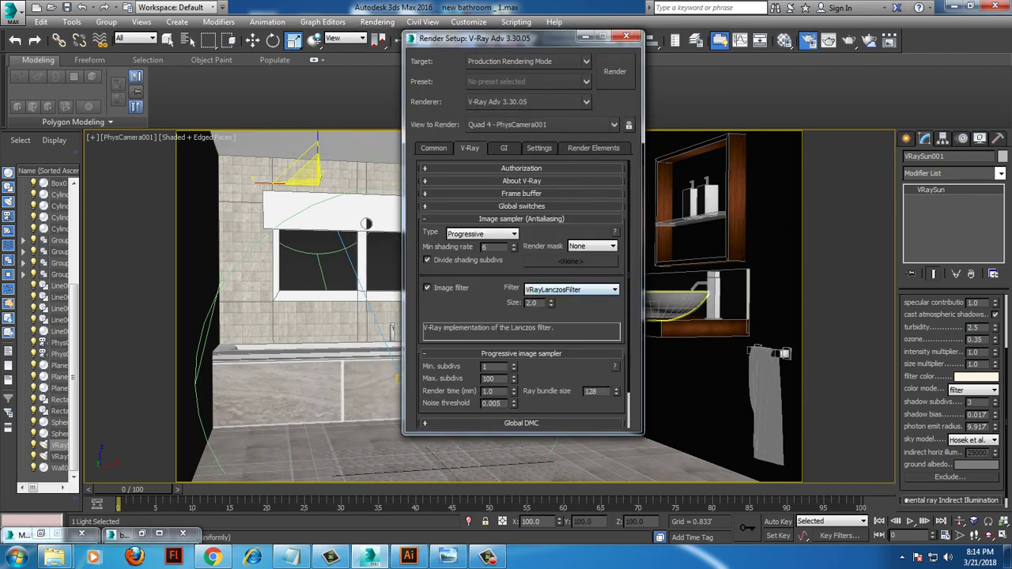
{"action": "left_click", "coordinate": [571, 290]}
{"action": "left_click", "coordinate": [553, 318]}
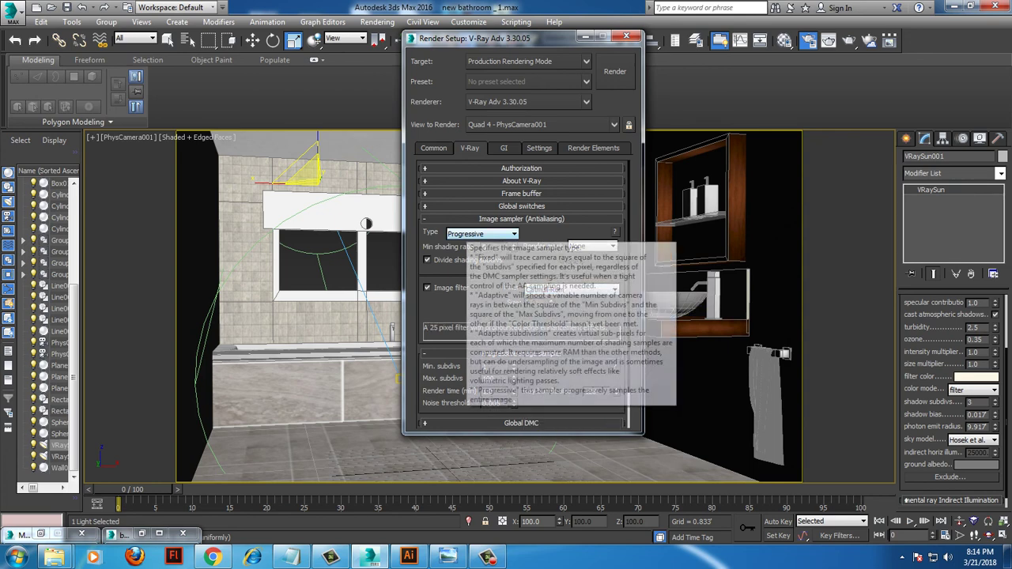
{"action": "left_click", "coordinate": [480, 234]}
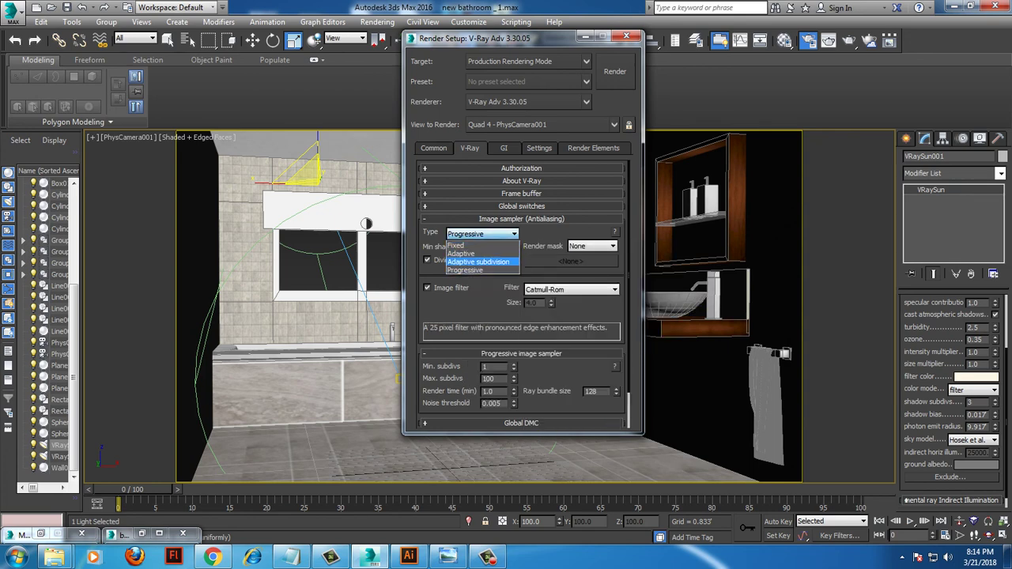
{"action": "left_click", "coordinate": [479, 261]}
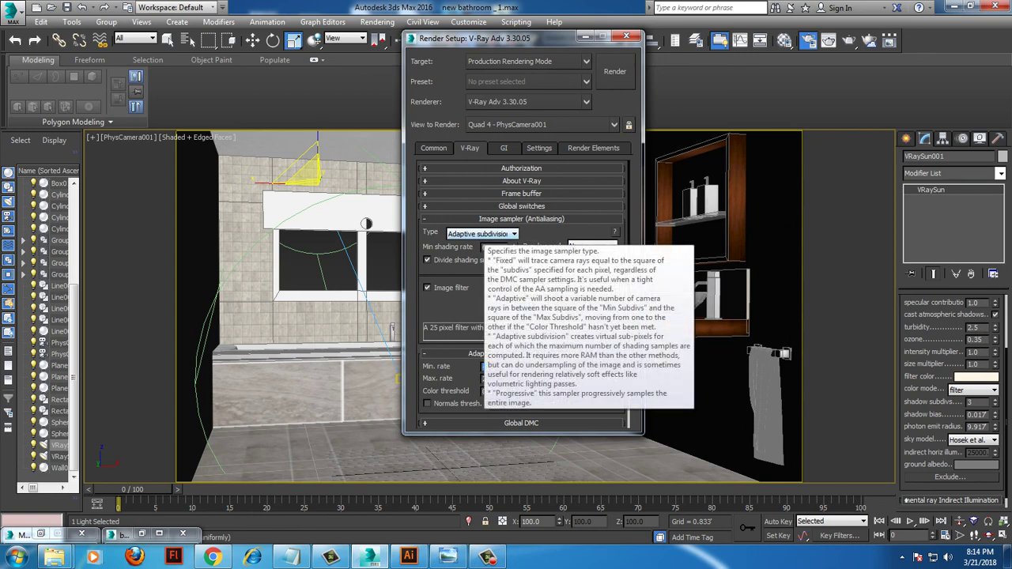
{"action": "left_click", "coordinate": [481, 234]}
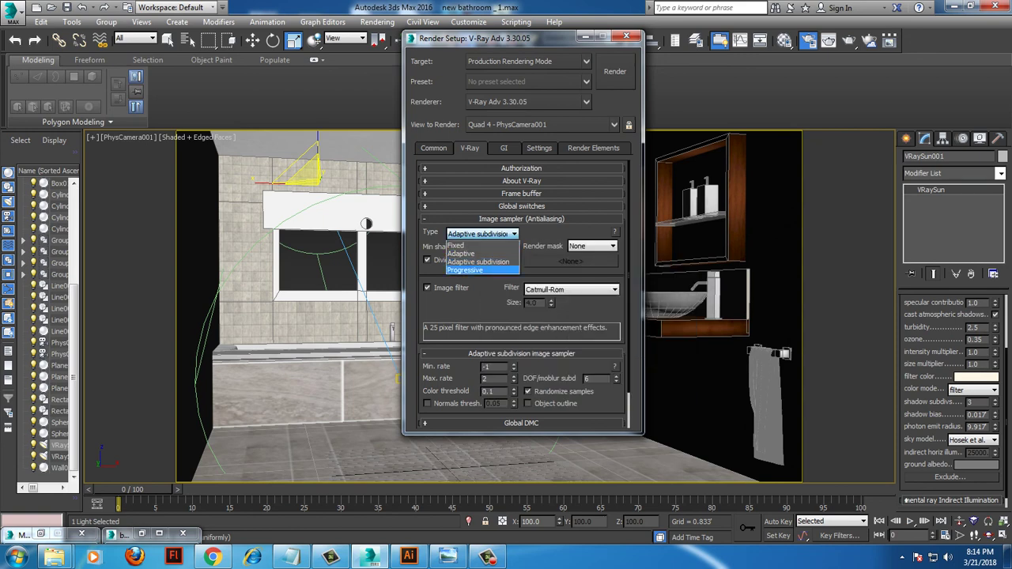
{"action": "left_click", "coordinate": [475, 271]}
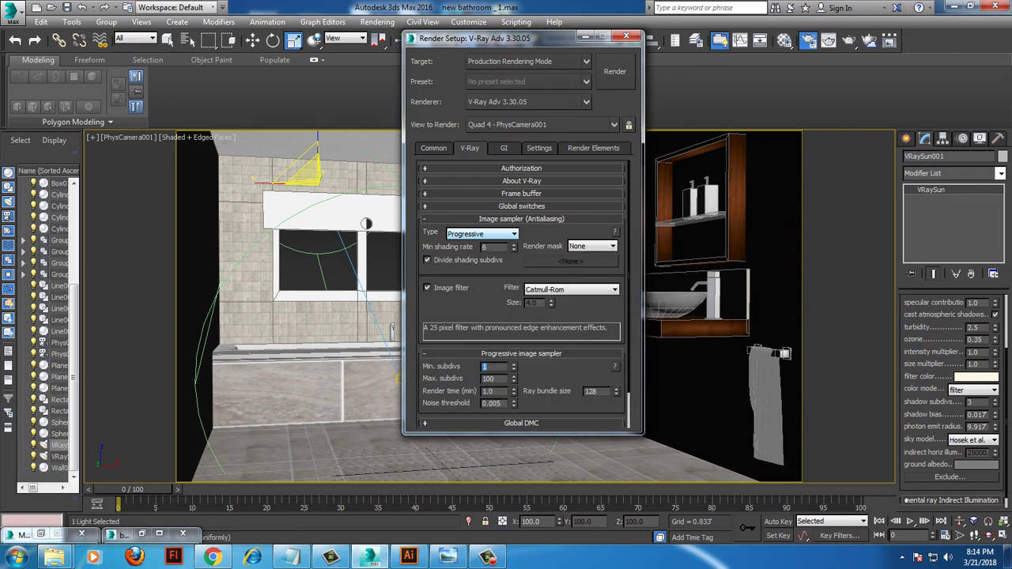
Switch the image sampler to Adaptive subdivision and enable Lock noise pattern.
{"action": "scroll", "coordinate": [522, 301], "scroll_direction": "down", "scroll_amount": 2}
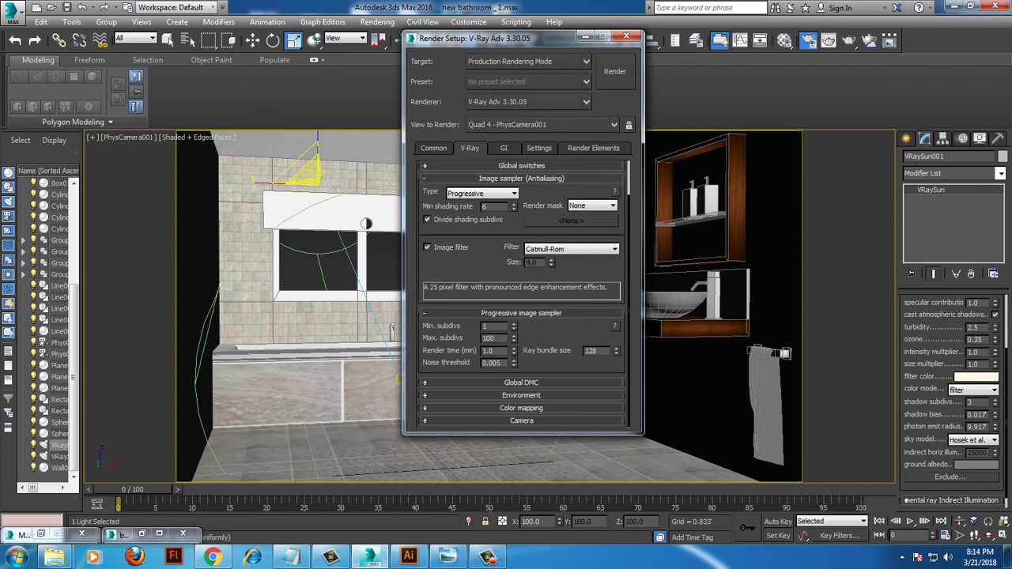
{"action": "left_click", "coordinate": [483, 193]}
{"action": "left_click", "coordinate": [479, 221]}
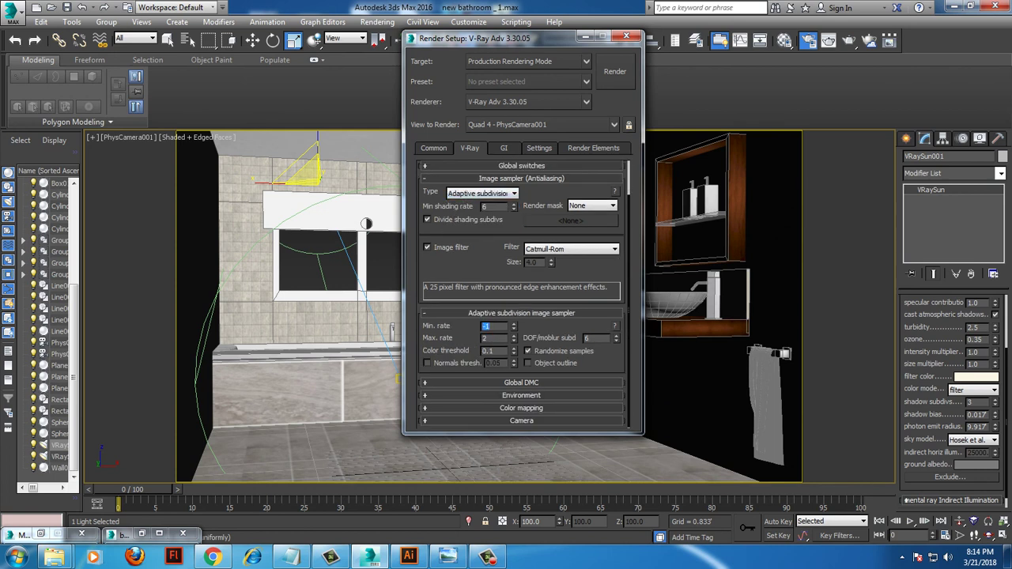
{"action": "left_click", "coordinate": [521, 381]}
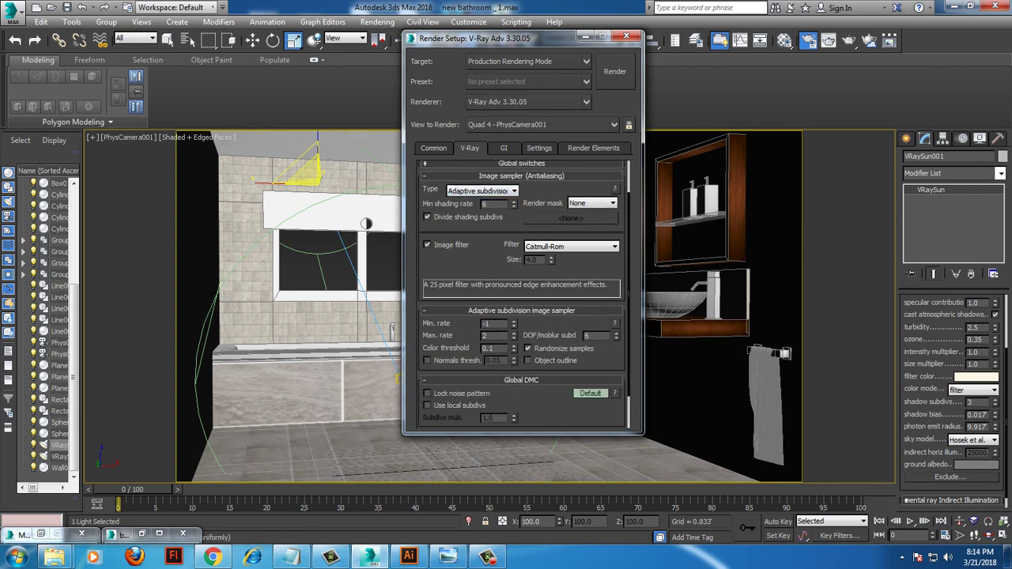
{"action": "left_click", "coordinate": [427, 393]}
Enable the GI and reflection/refraction environment overrides.
{"action": "scroll", "coordinate": [474, 356], "scroll_direction": "down", "scroll_amount": 2}
{"action": "left_click", "coordinate": [521, 394]}
{"action": "scroll", "coordinate": [522, 317], "scroll_direction": "down", "scroll_amount": 5}
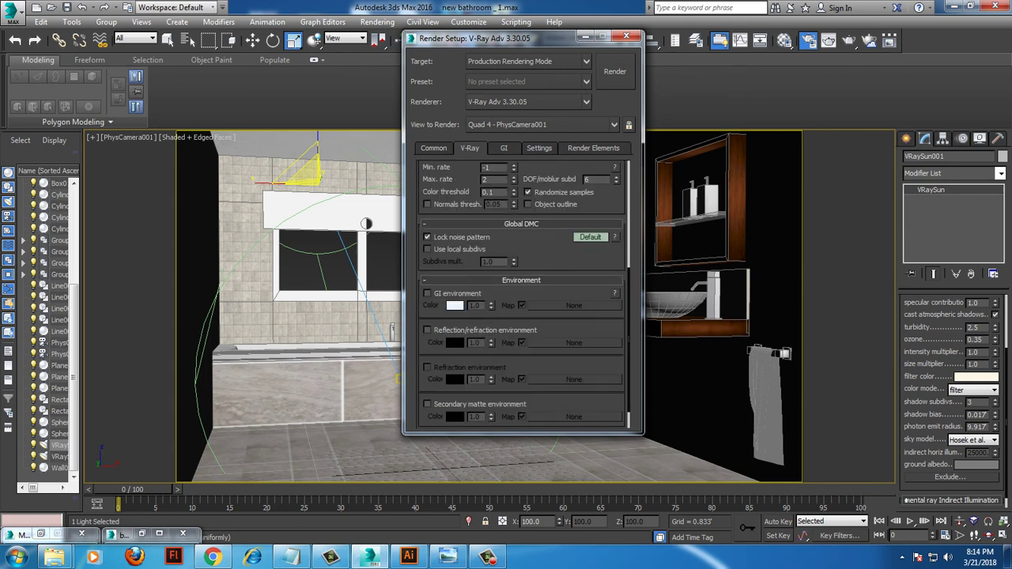
{"action": "left_click", "coordinate": [427, 293]}
{"action": "left_click", "coordinate": [427, 329]}
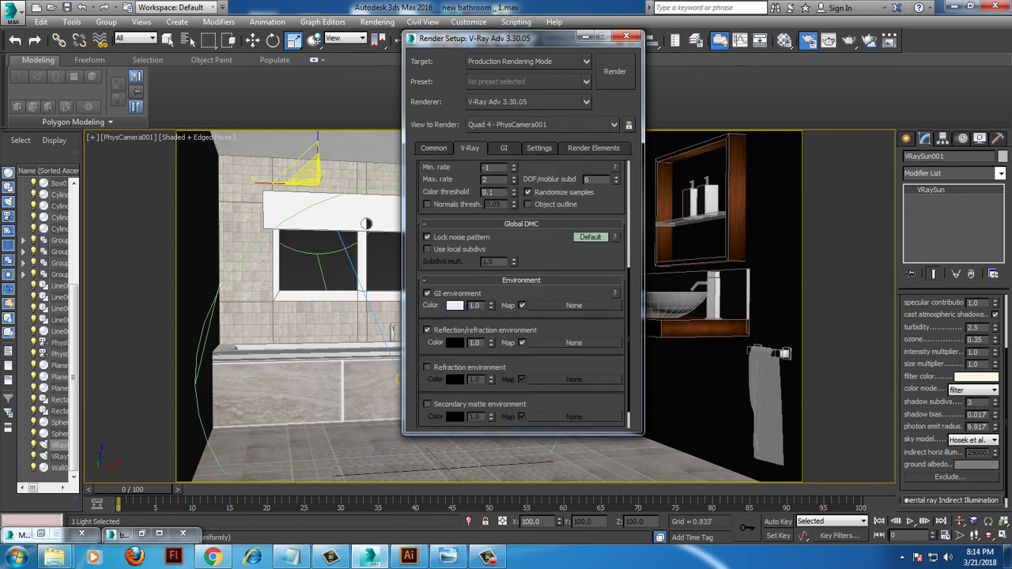
Set the V-Ray colour mapping type to Exponential.
{"action": "scroll", "coordinate": [522, 316], "scroll_direction": "down", "scroll_amount": 1}
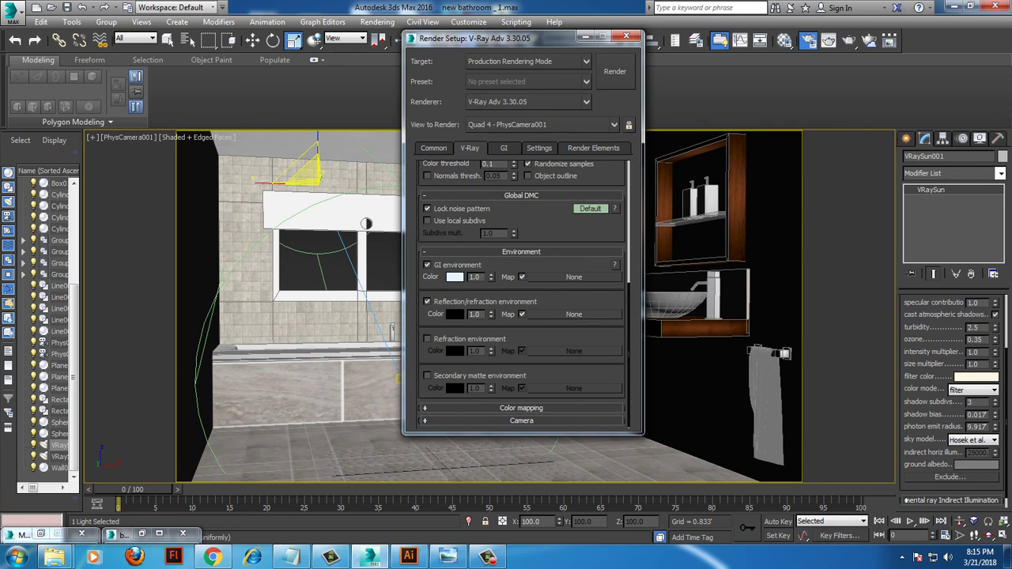
{"action": "left_click", "coordinate": [521, 408]}
{"action": "scroll", "coordinate": [522, 316], "scroll_direction": "down", "scroll_amount": 1}
{"action": "left_click", "coordinate": [480, 396]}
{"action": "left_click", "coordinate": [474, 416]}
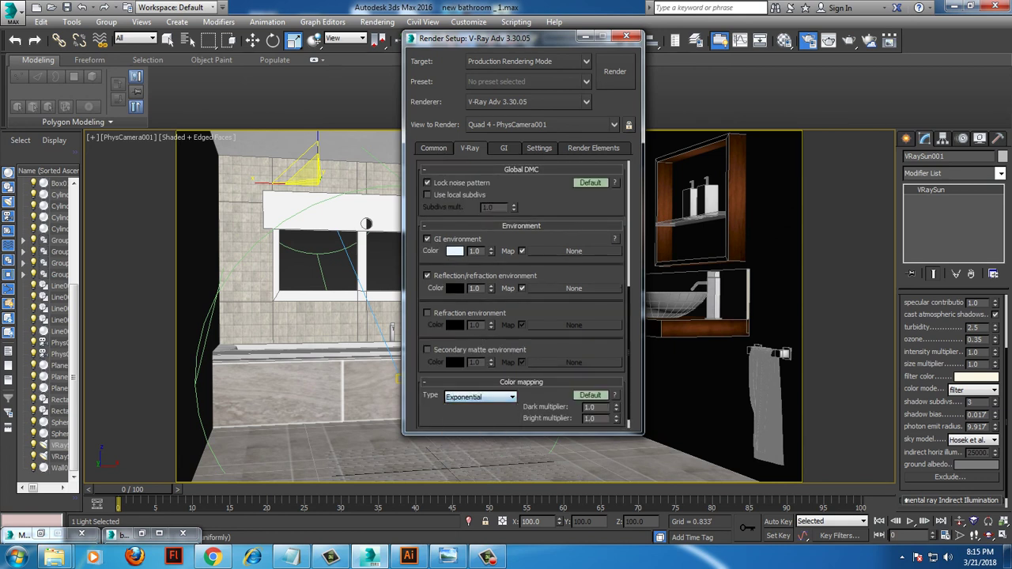
{"action": "left_click", "coordinate": [504, 148]}
Enable GI with Irradiance map as the primary engine at the Medium preset.
{"action": "left_click", "coordinate": [429, 181]}
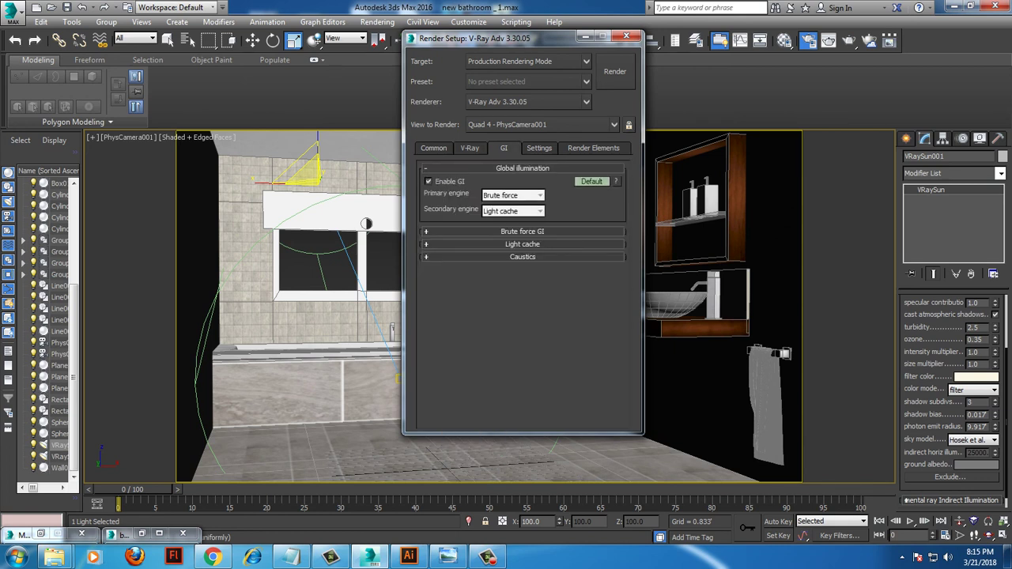
{"action": "left_click", "coordinate": [512, 195]}
{"action": "left_click", "coordinate": [506, 206]}
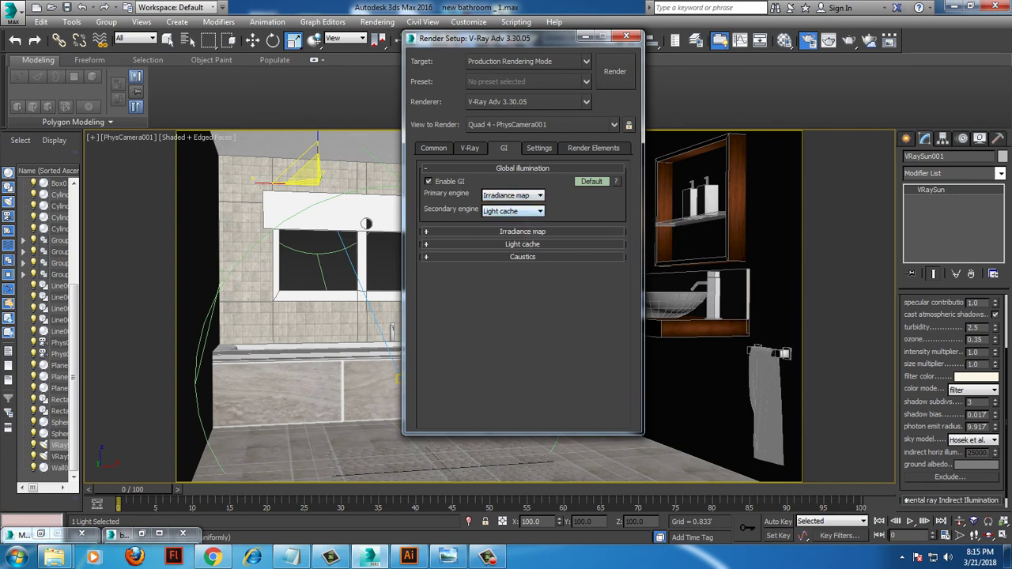
{"action": "left_click", "coordinate": [522, 231]}
{"action": "left_click", "coordinate": [518, 246]}
{"action": "left_click", "coordinate": [495, 279]}
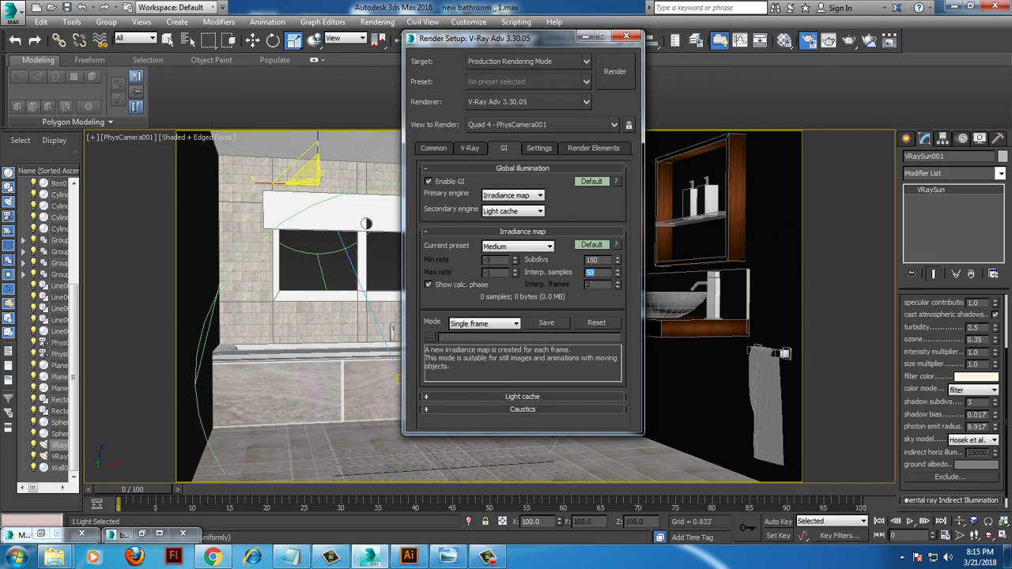
{"action": "key", "text": "ctrl+Tab"}
{"action": "key", "text": "ctrl+shift+Tab"}
{"action": "key", "text": "ctrl+shift+Tab"}
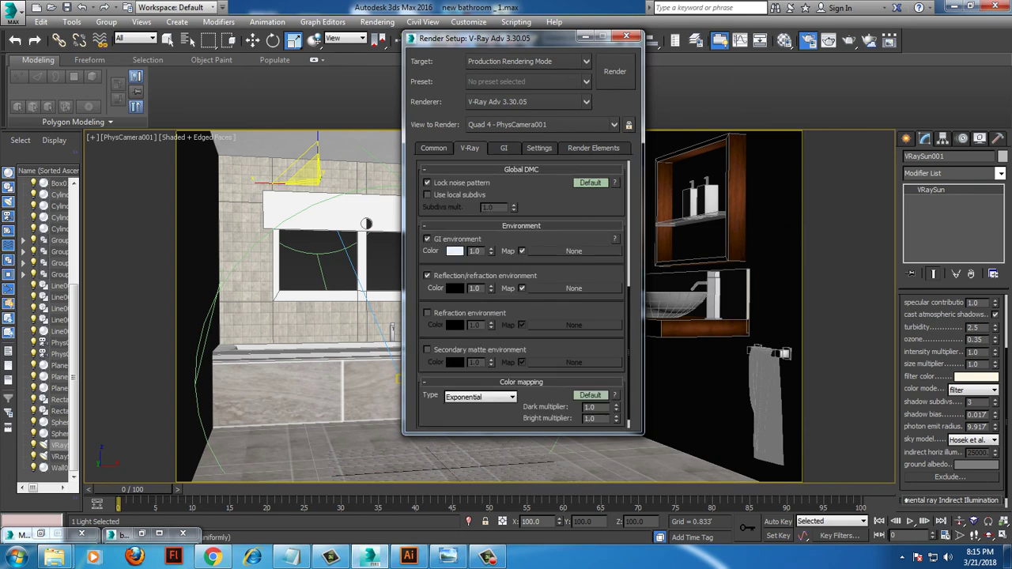
{"action": "key", "text": "ctrl+shift+Tab"}
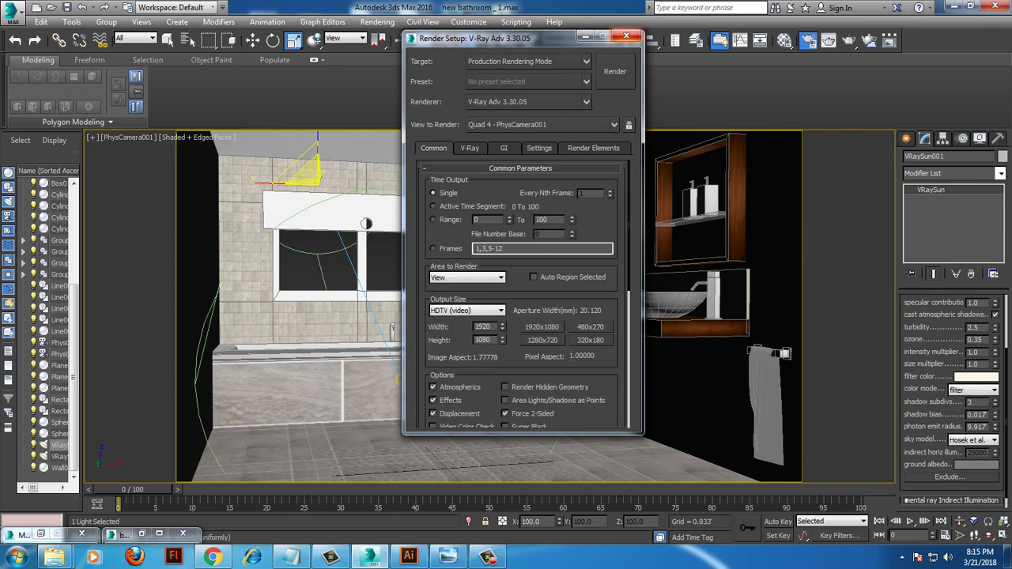
Set the VRaySun intensity multiplier to 0.3 and render a camera test.
{"action": "left_click", "coordinate": [627, 35]}
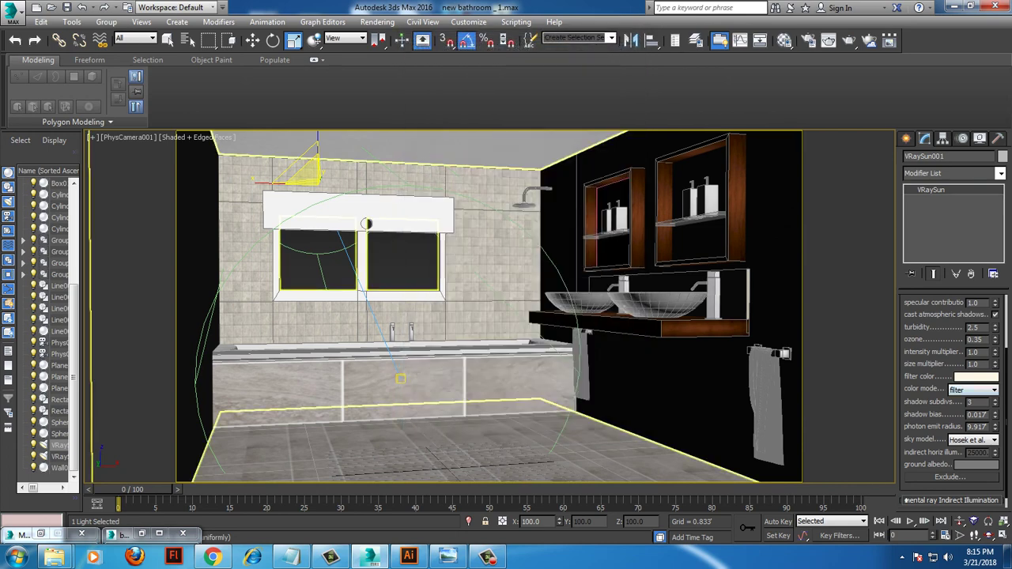
{"action": "type", "text": "0.3"}
{"action": "left_click", "coordinate": [848, 41]}
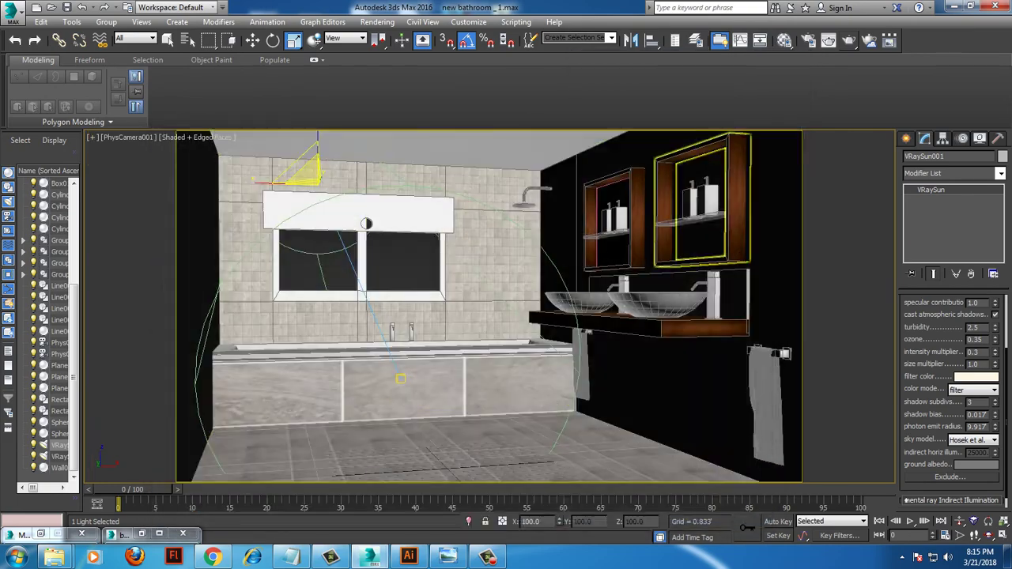
Orbit the Perspective view around the bathroom box from outside.
{"action": "scroll", "coordinate": [489, 307], "scroll_direction": "down", "scroll_amount": 5}
{"action": "middle_click_drag", "start_coordinate": [489, 307], "coordinate": [379, 301], "text": "alt"}
{"action": "scroll", "coordinate": [489, 307], "scroll_direction": "up", "scroll_amount": 3}
{"action": "middle_click_drag", "start_coordinate": [474, 300], "coordinate": [514, 305], "text": "alt"}
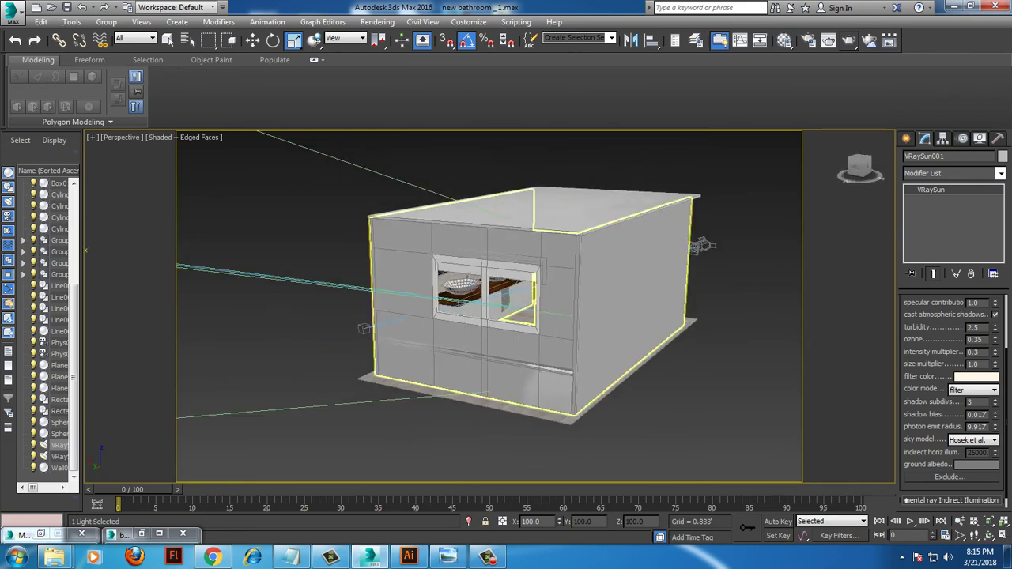
Select Wall001 and one of its polygons, then select the floor Plane001.
{"action": "left_click", "coordinate": [589, 333]}
{"action": "scroll", "coordinate": [589, 334], "scroll_direction": "up", "scroll_amount": 2}
{"action": "scroll", "coordinate": [589, 334], "scroll_direction": "up", "scroll_amount": 2}
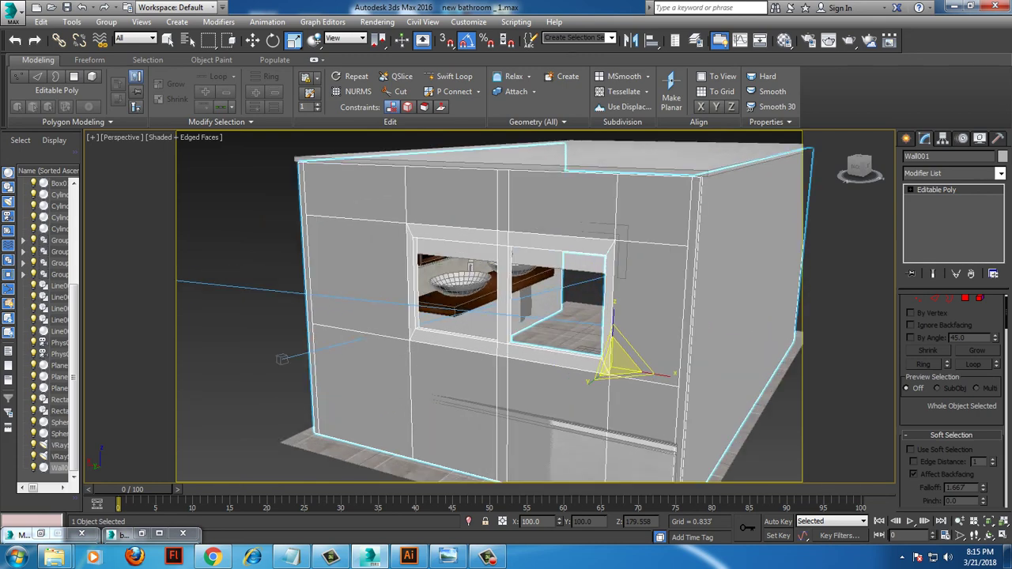
{"action": "left_click", "coordinate": [965, 298]}
{"action": "left_click", "coordinate": [537, 301]}
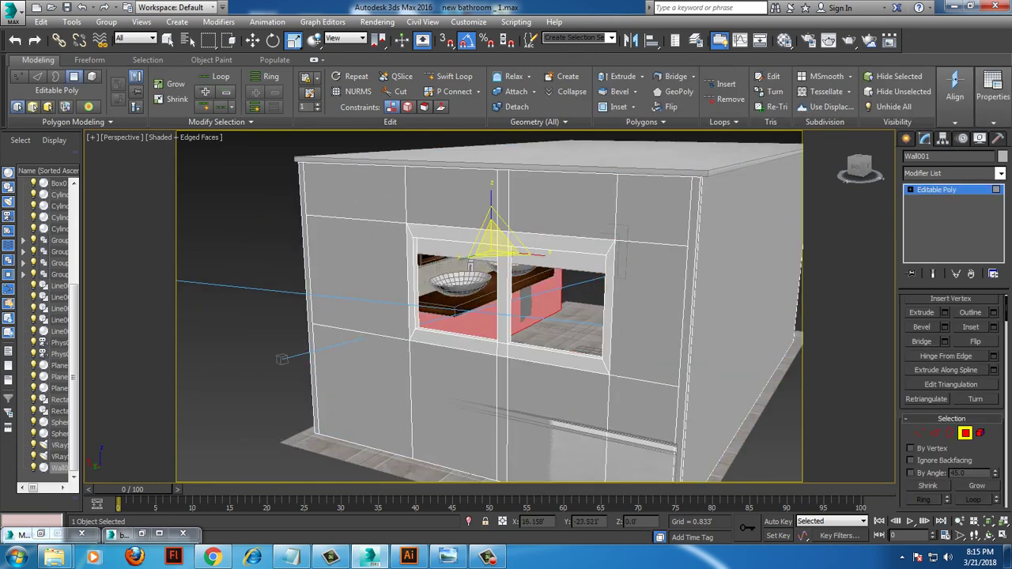
{"action": "scroll", "coordinate": [563, 297], "scroll_direction": "up", "scroll_amount": 3}
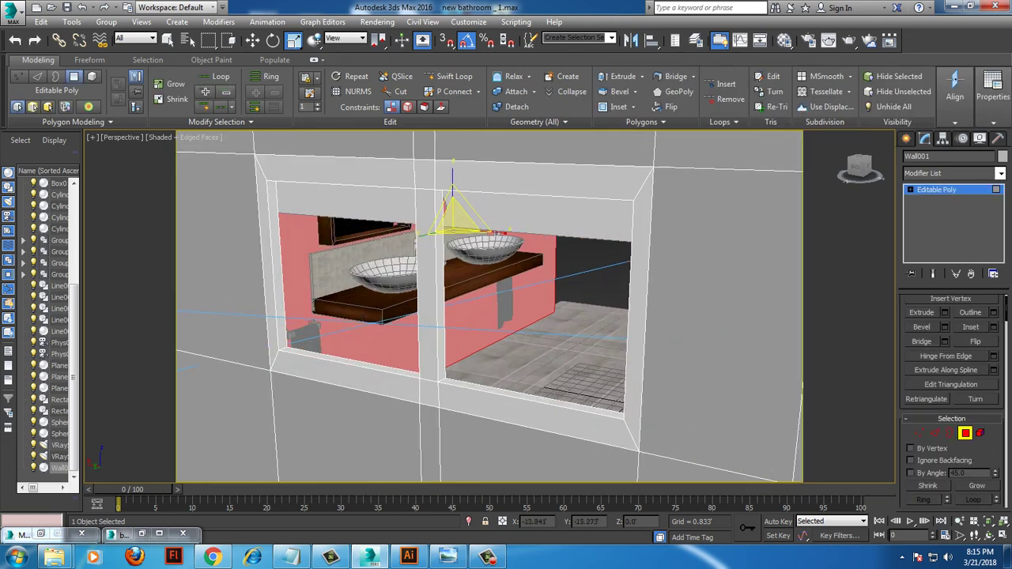
{"action": "left_click", "coordinate": [585, 372]}
Clear the selection and isolate Wall001 with Alt+Q.
{"action": "scroll", "coordinate": [609, 411], "scroll_direction": "up", "scroll_amount": 4}
{"action": "scroll", "coordinate": [609, 411], "scroll_direction": "up", "scroll_amount": 3}
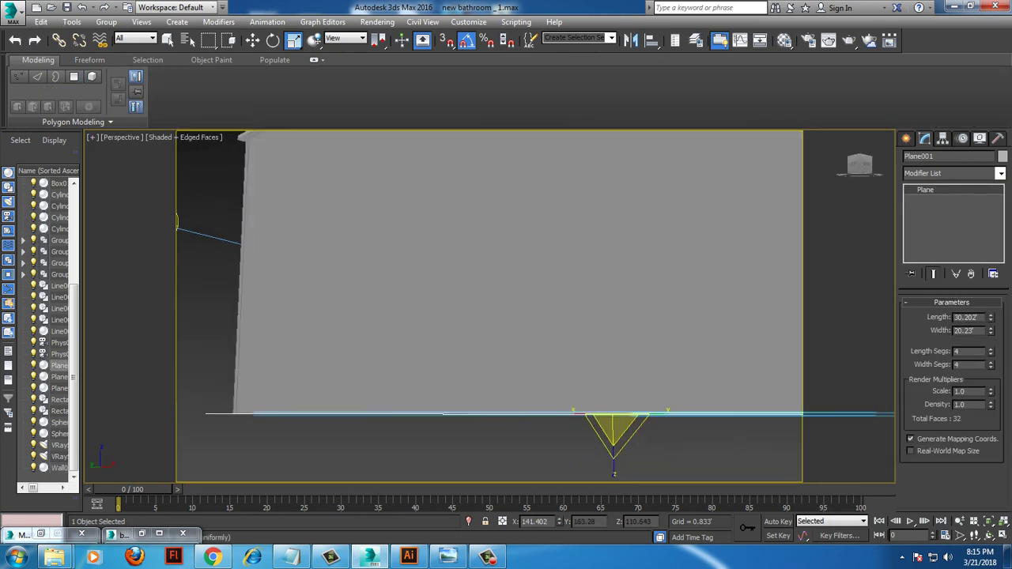
{"action": "scroll", "coordinate": [506, 316], "scroll_direction": "down", "scroll_amount": 5}
{"action": "middle_click_drag", "start_coordinate": [443, 237], "coordinate": [513, 193], "text": "alt"}
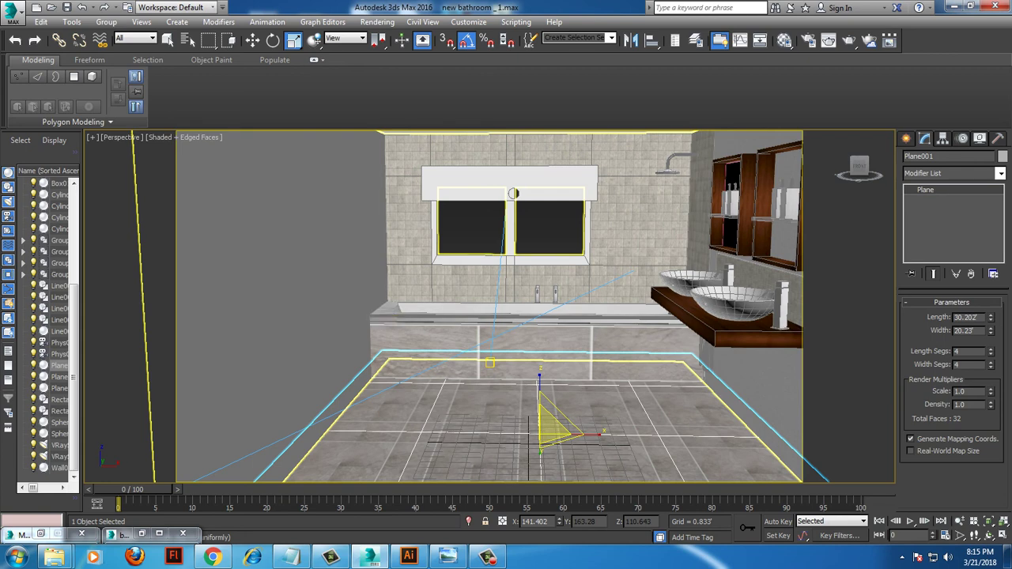
{"action": "key", "text": "alt+h"}
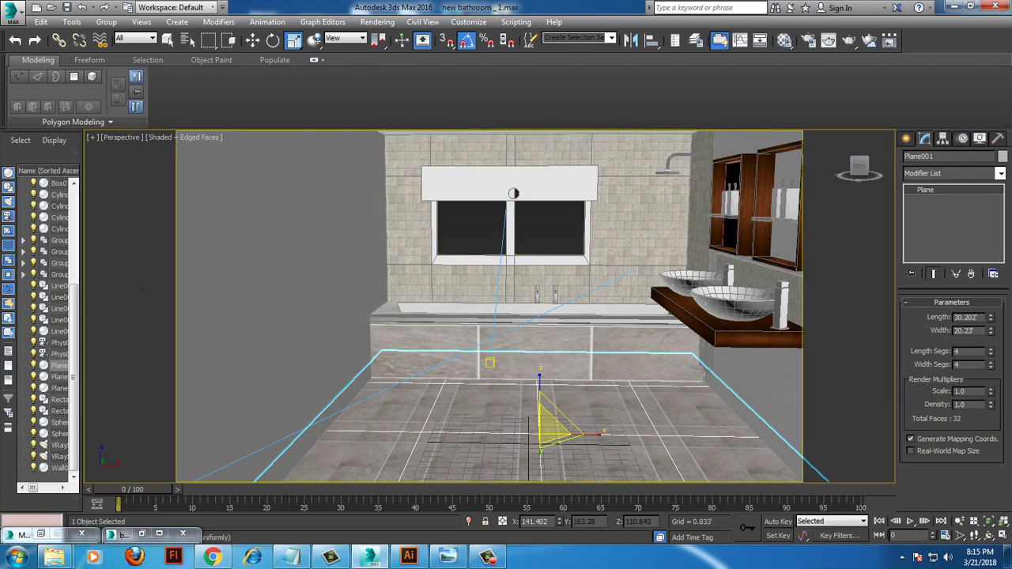
{"action": "scroll", "coordinate": [480, 377], "scroll_direction": "up", "scroll_amount": 2}
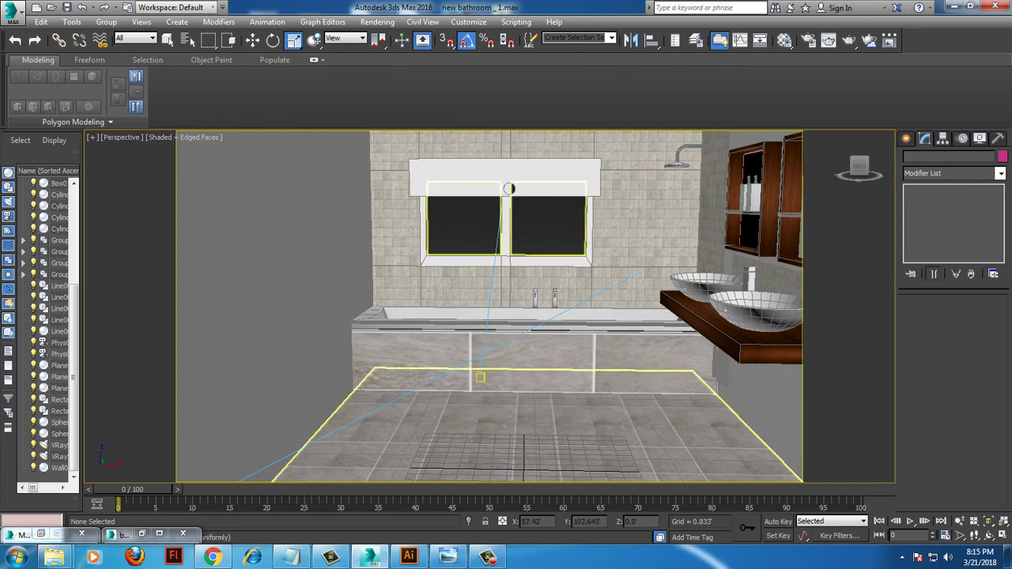
{"action": "left_click", "coordinate": [480, 377]}
{"action": "key", "text": "alt+q"}
Orbit to the window opening and select the upper window frame Box006.
{"action": "scroll", "coordinate": [490, 308], "scroll_direction": "down", "scroll_amount": 2}
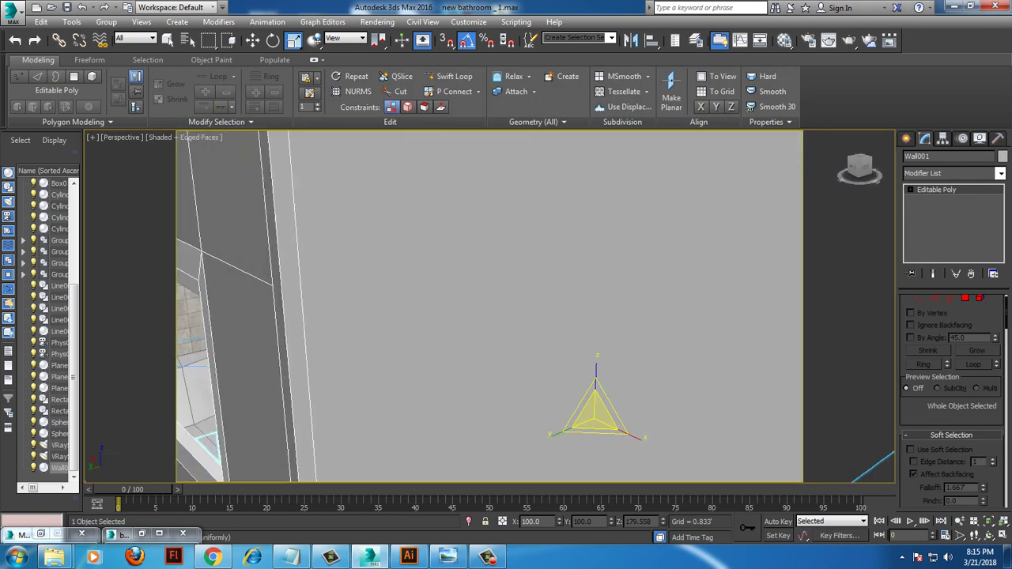
{"action": "scroll", "coordinate": [491, 308], "scroll_direction": "down", "scroll_amount": 2}
{"action": "scroll", "coordinate": [490, 309], "scroll_direction": "down", "scroll_amount": 3}
{"action": "scroll", "coordinate": [491, 308], "scroll_direction": "down", "scroll_amount": 2}
{"action": "scroll", "coordinate": [491, 309], "scroll_direction": "down", "scroll_amount": 3}
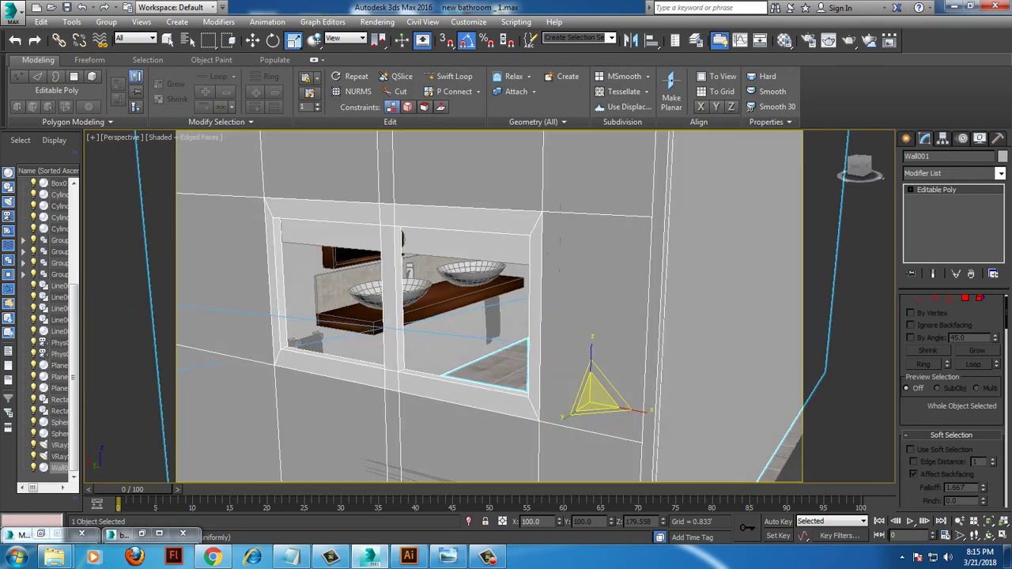
{"action": "middle_click_drag", "start_coordinate": [490, 308], "coordinate": [379, 329], "text": "alt"}
{"action": "scroll", "coordinate": [490, 308], "scroll_direction": "up", "scroll_amount": 3}
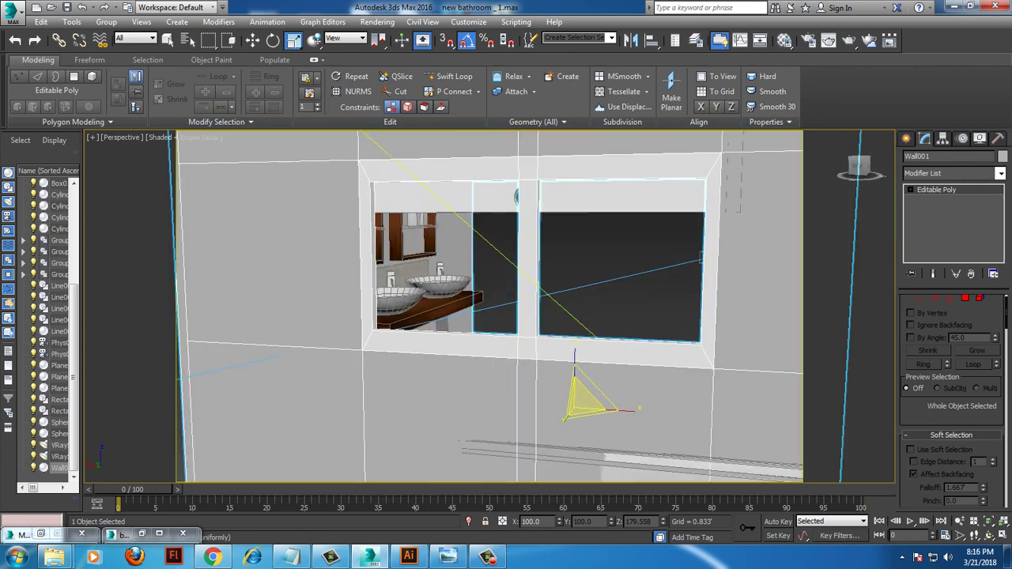
{"action": "middle_click_drag", "start_coordinate": [490, 308], "coordinate": [490, 238], "text": "alt"}
{"action": "left_click", "coordinate": [59, 342]}
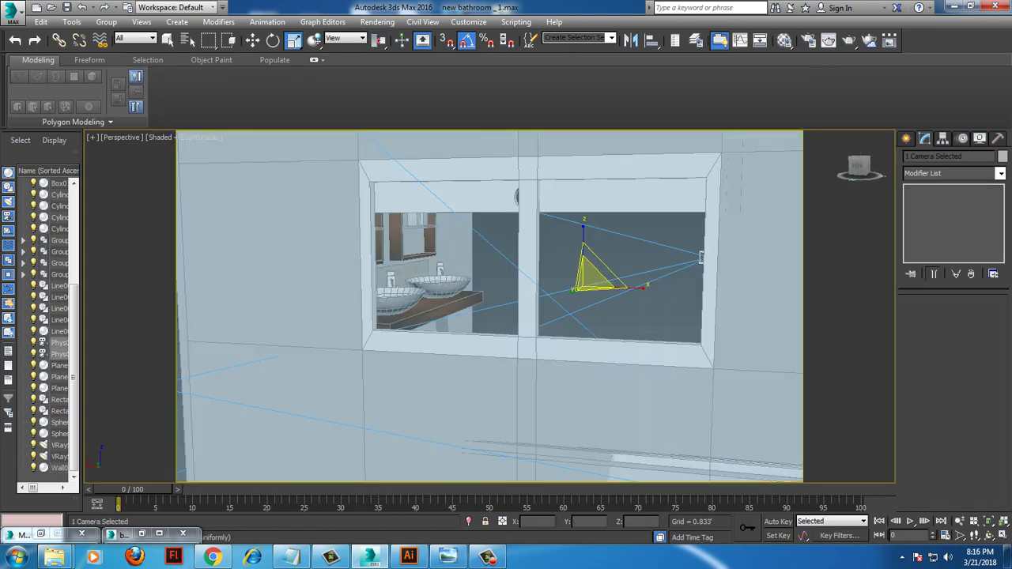
{"action": "left_click", "coordinate": [538, 176]}
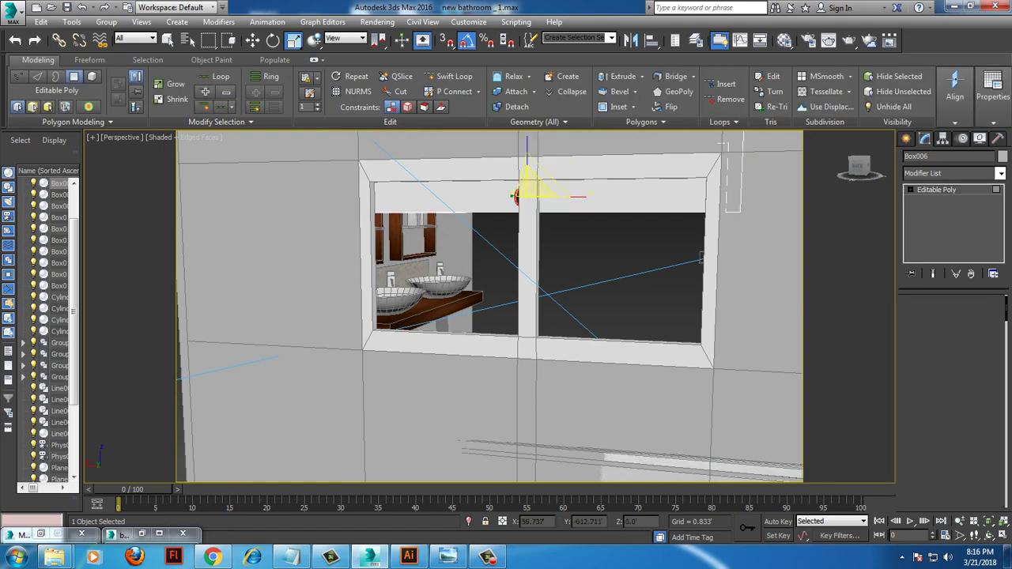
Select the frame's top polygon, then marquee-select most of Wall001's polygons.
{"action": "key", "text": "4"}
{"action": "scroll", "coordinate": [701, 257], "scroll_direction": "down", "scroll_amount": 3}
{"action": "left_click", "coordinate": [585, 227]}
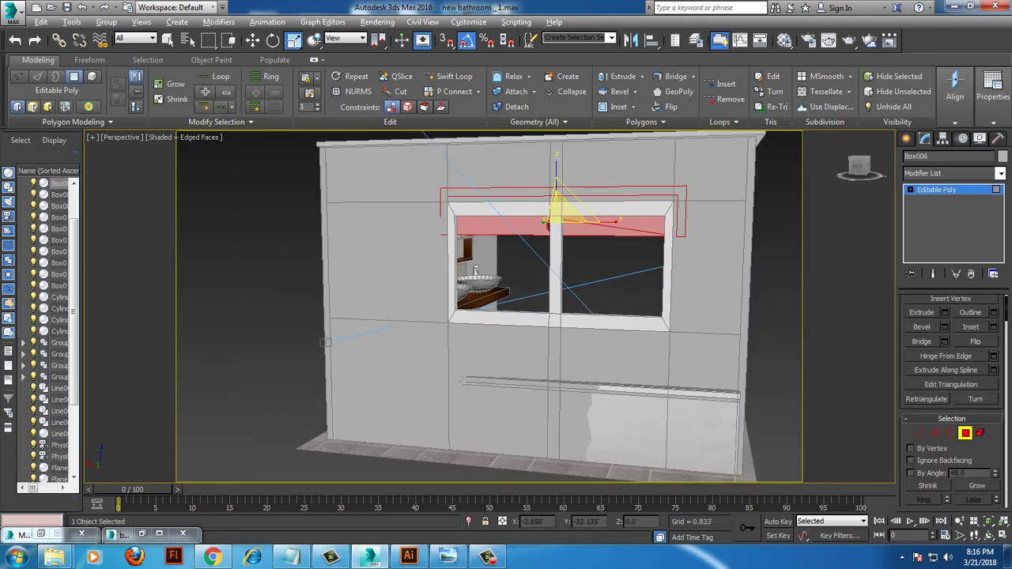
{"action": "mouse_move", "coordinate": [324, 341]}
{"action": "middle_mouse_down", "text": "alt"}
{"action": "mouse_move", "coordinate": [429, 290]}
{"action": "mouse_move", "coordinate": [541, 253]}
{"action": "middle_mouse_up", "text": "alt"}
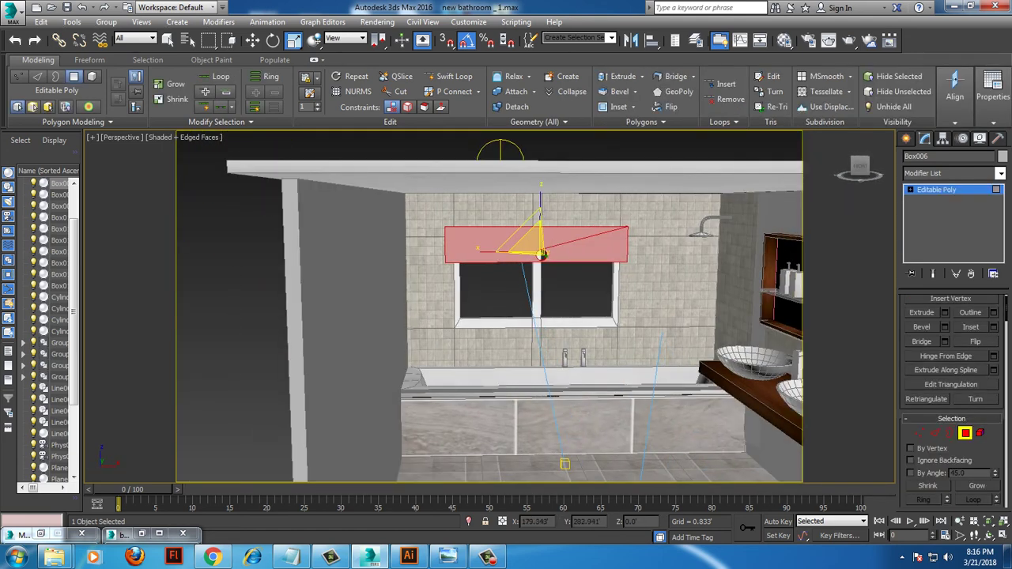
{"action": "key", "text": "4"}
{"action": "left_click", "coordinate": [541, 254]}
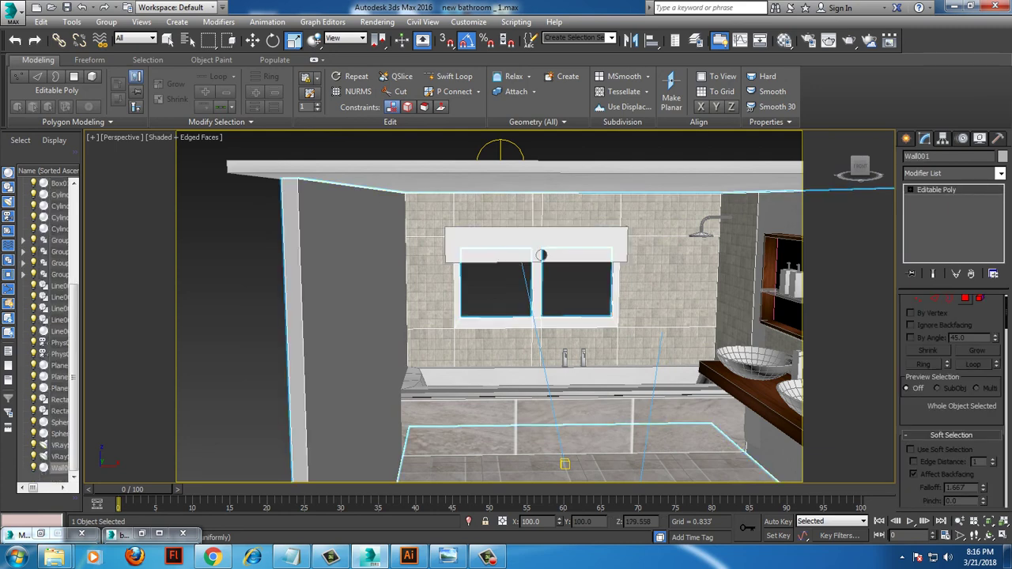
{"action": "key", "text": "4"}
{"action": "left_click_drag", "start_coordinate": [169, 282], "coordinate": [431, 474]}
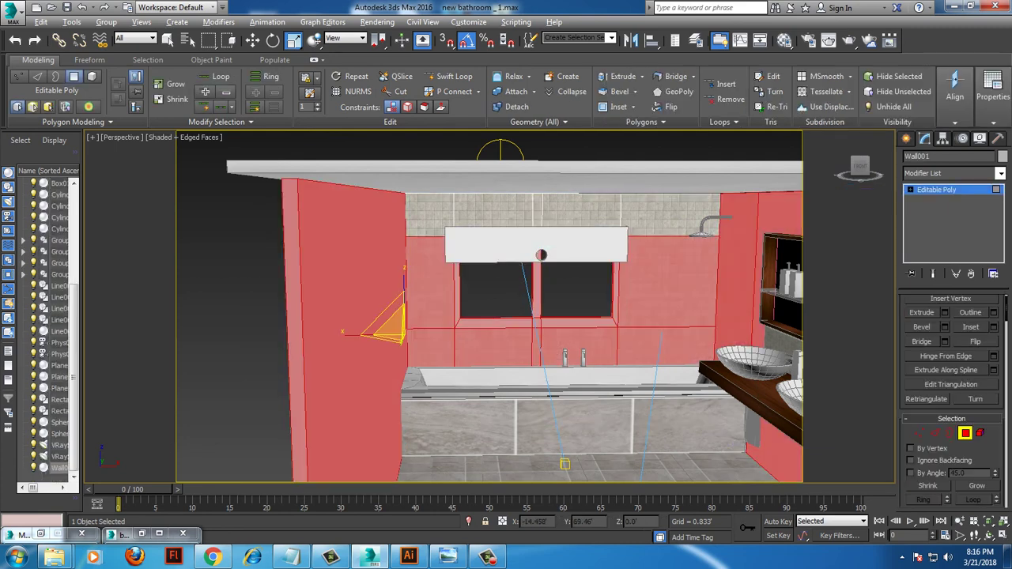
Render a test from PhysCamera001, then return to Perspective and select VRaySun001.
{"action": "key", "text": "shift+z"}
{"action": "key", "text": "shift+z"}
{"action": "key", "text": "shift+z"}
{"action": "key", "text": "shift+z"}
{"action": "key", "text": "shift+z"}
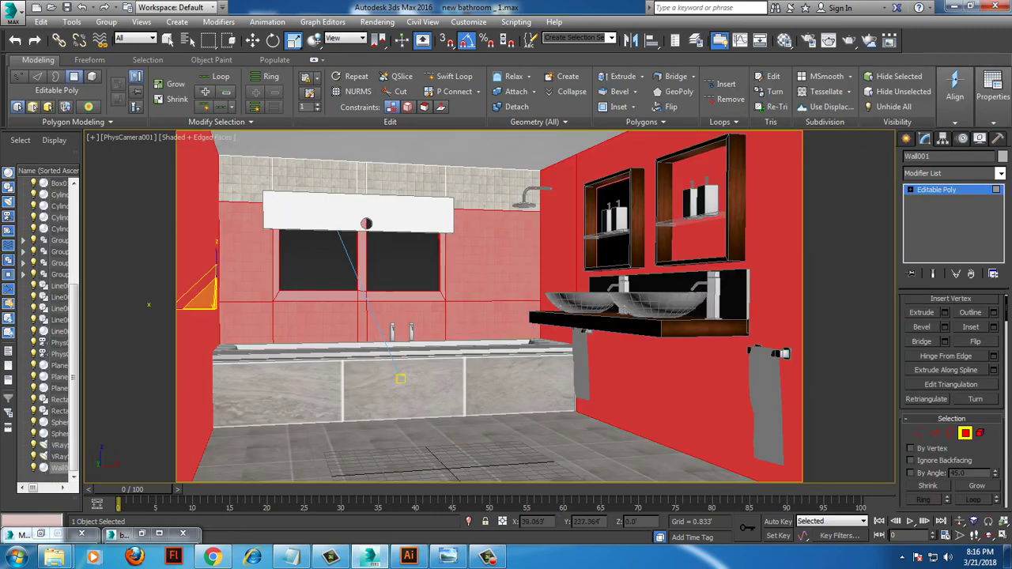
{"action": "left_click", "coordinate": [849, 39]}
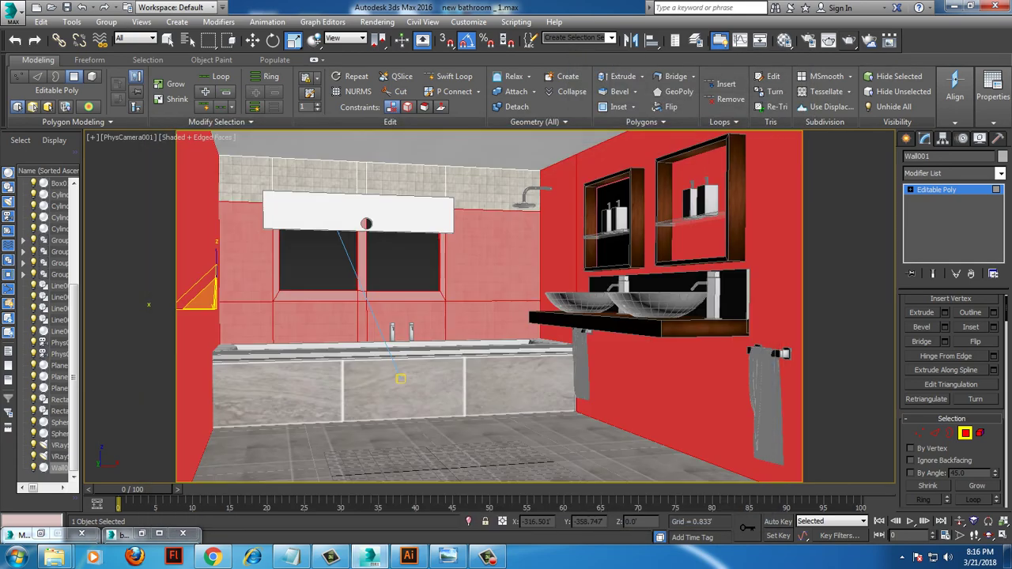
{"action": "key", "text": "4"}
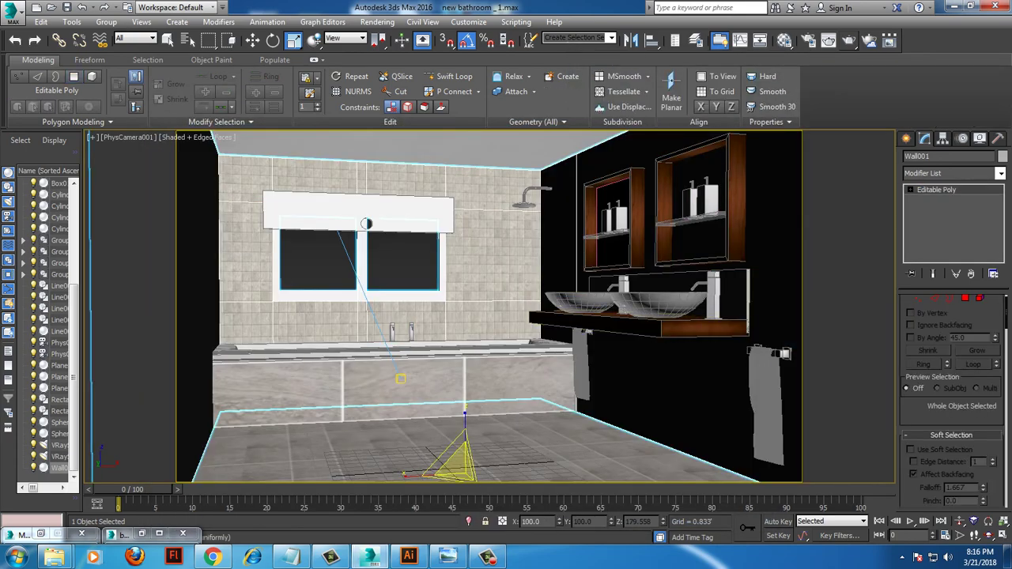
{"action": "key", "text": "p"}
{"action": "scroll", "coordinate": [387, 281], "scroll_direction": "up", "scroll_amount": 5}
{"action": "scroll", "coordinate": [168, 256], "scroll_direction": "up", "scroll_amount": 2}
{"action": "scroll", "coordinate": [167, 255], "scroll_direction": "up", "scroll_amount": 2}
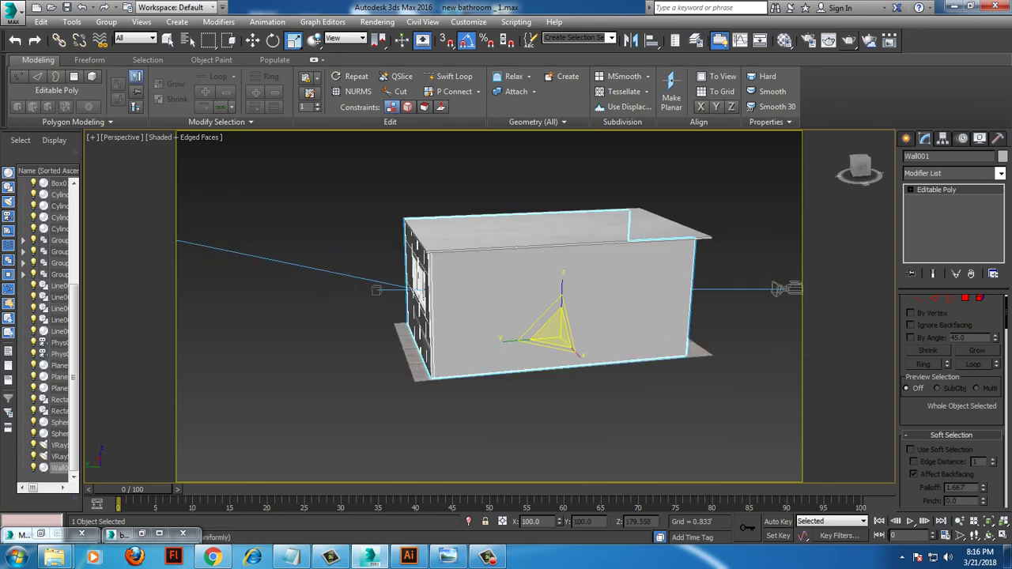
{"action": "scroll", "coordinate": [168, 255], "scroll_direction": "up", "scroll_amount": 2}
{"action": "left_click", "coordinate": [281, 259]}
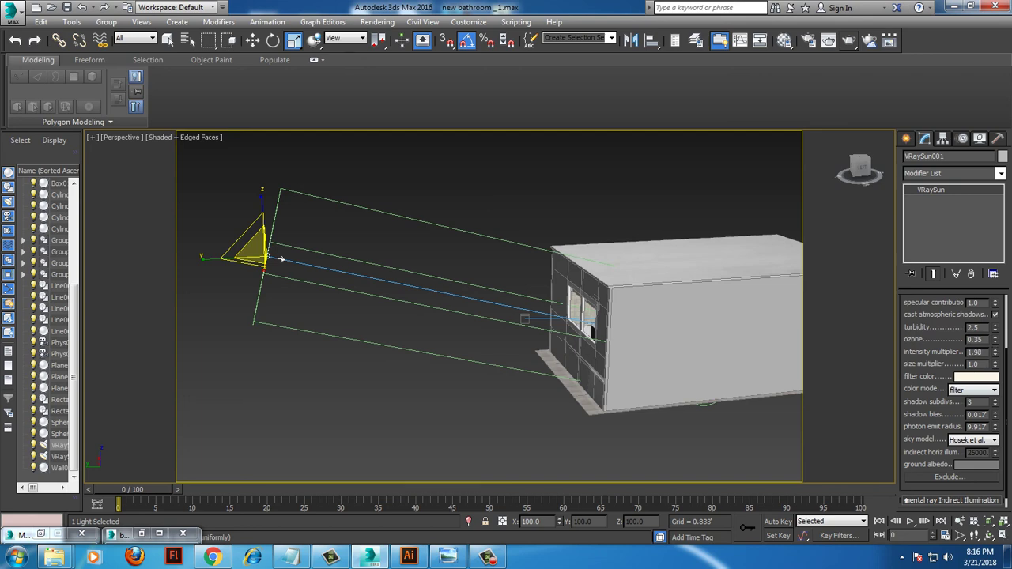
Render a camera test of the bathroom at sun intensity 1.98.
{"action": "key", "text": "c"}
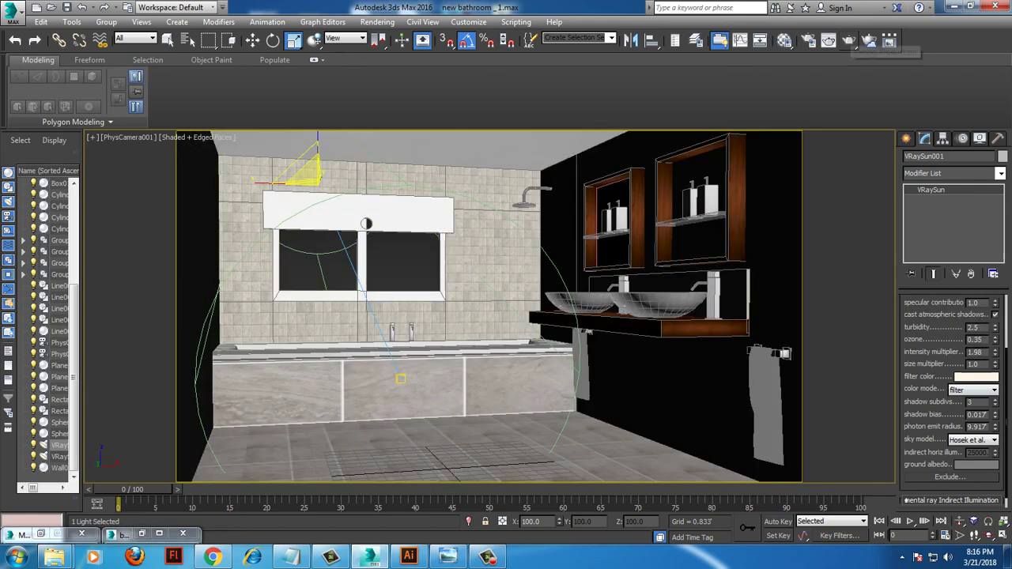
{"action": "left_click", "coordinate": [889, 40]}
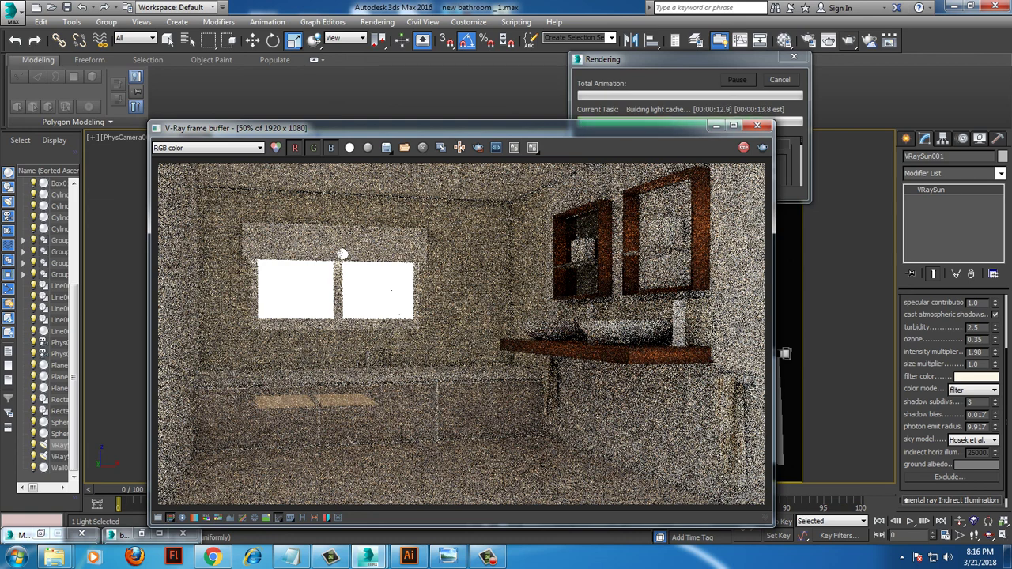
{"action": "key", "text": "Escape"}
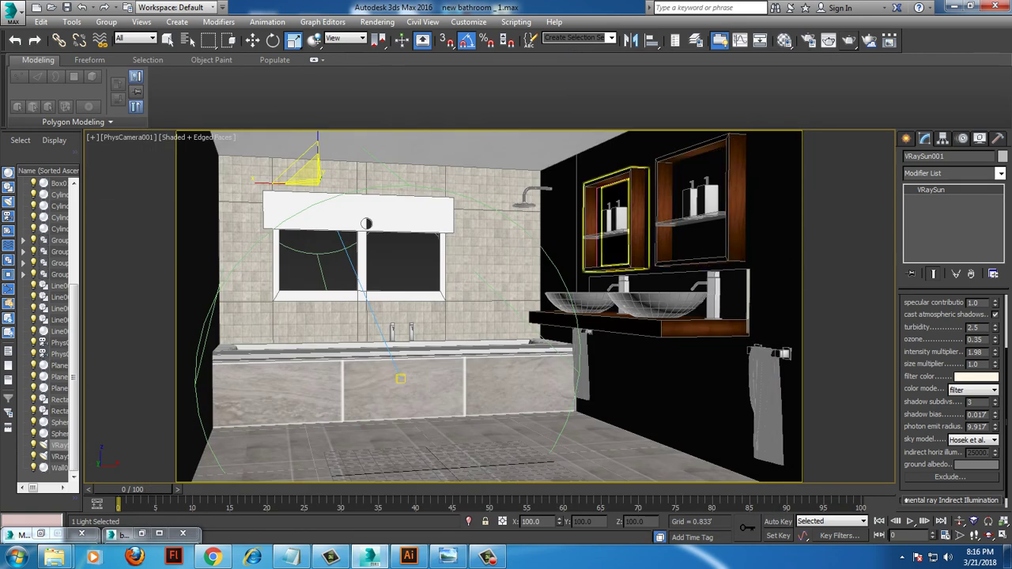
Return to Perspective, orbit outside the room and select the sun light.
{"action": "key", "text": "p"}
{"action": "left_click", "coordinate": [60, 467]}
{"action": "scroll", "coordinate": [506, 308], "scroll_direction": "down", "scroll_amount": 5}
{"action": "mouse_move", "coordinate": [506, 308]}
{"action": "middle_mouse_down", "text": "alt"}
{"action": "mouse_move", "coordinate": [679, 286]}
{"action": "mouse_move", "coordinate": [554, 261]}
{"action": "middle_mouse_up", "text": "alt"}
{"action": "left_click", "coordinate": [355, 163]}
Move VRaySun001.Target down to the floor and deeper into the room.
{"action": "middle_click_drag", "start_coordinate": [355, 163], "coordinate": [386, 223], "text": "alt"}
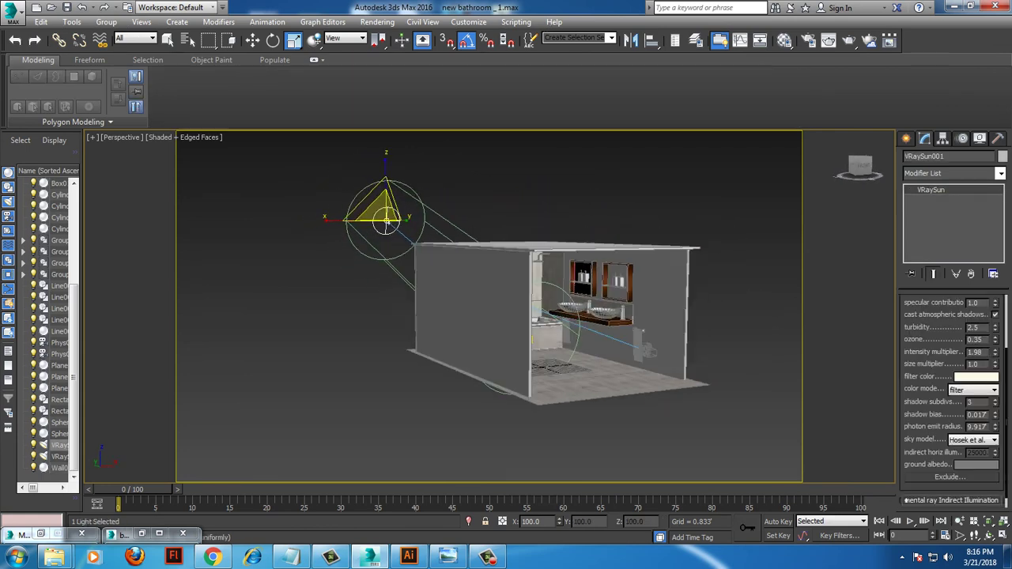
{"action": "scroll", "coordinate": [386, 224], "scroll_direction": "up", "scroll_amount": 5}
{"action": "left_click", "coordinate": [486, 357]}
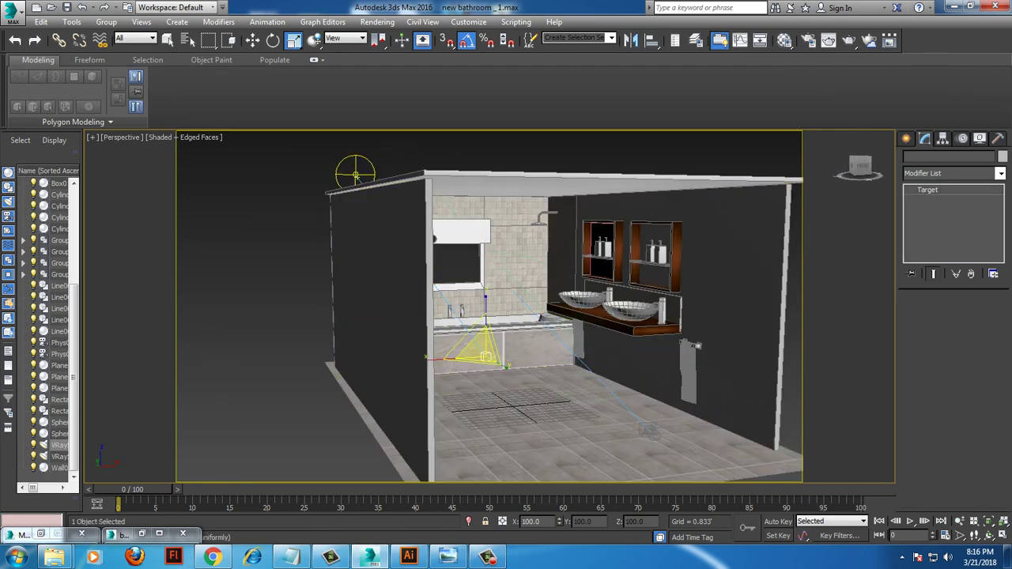
{"action": "key", "text": "w"}
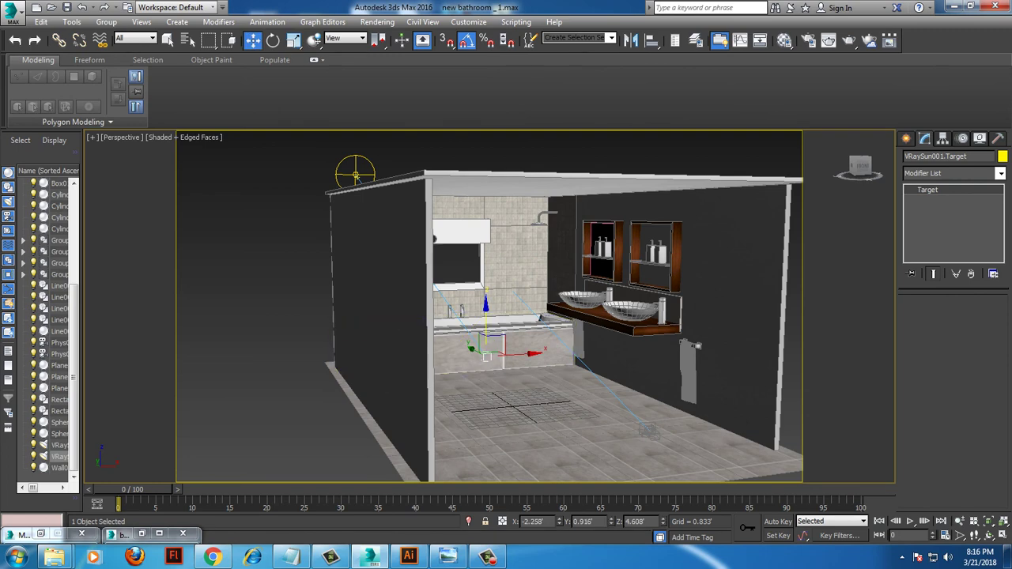
{"action": "left_click_drag", "start_coordinate": [486, 316], "coordinate": [486, 361]}
{"action": "middle_click_drag", "start_coordinate": [485, 361], "coordinate": [486, 332], "text": "alt"}
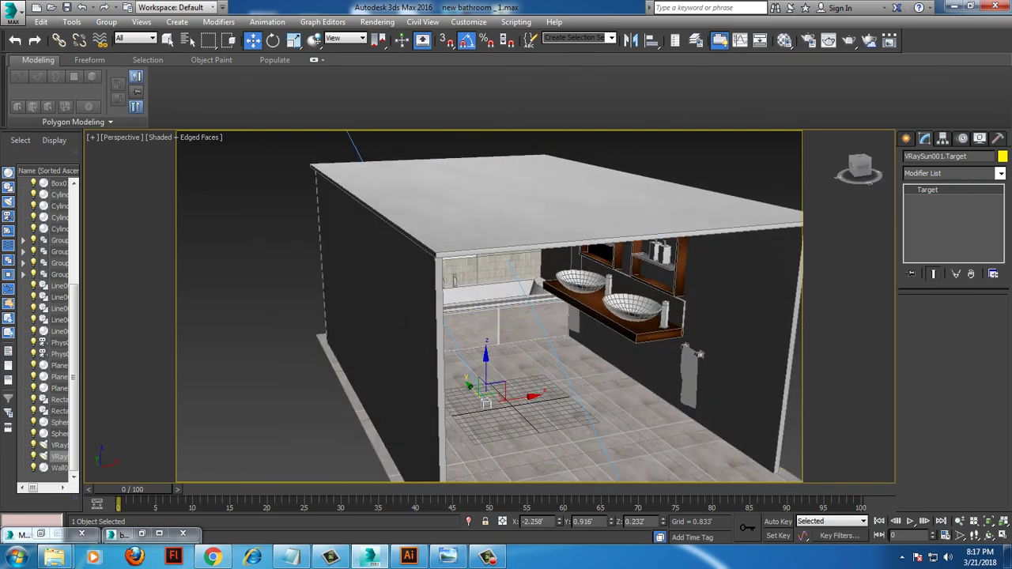
{"action": "left_click_drag", "start_coordinate": [486, 403], "coordinate": [460, 375]}
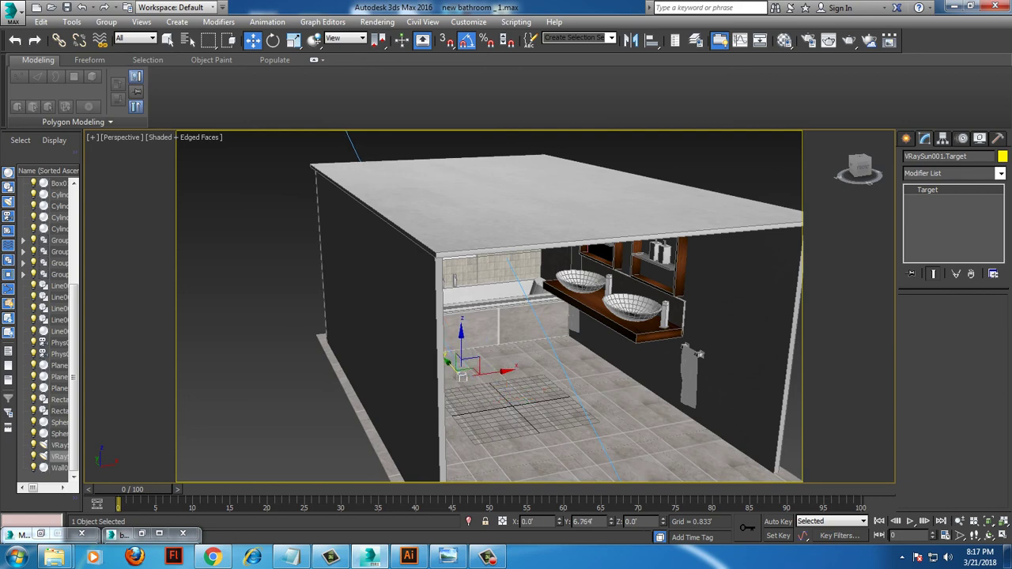
{"action": "key", "text": "shift+z"}
{"action": "key", "text": "shift+z"}
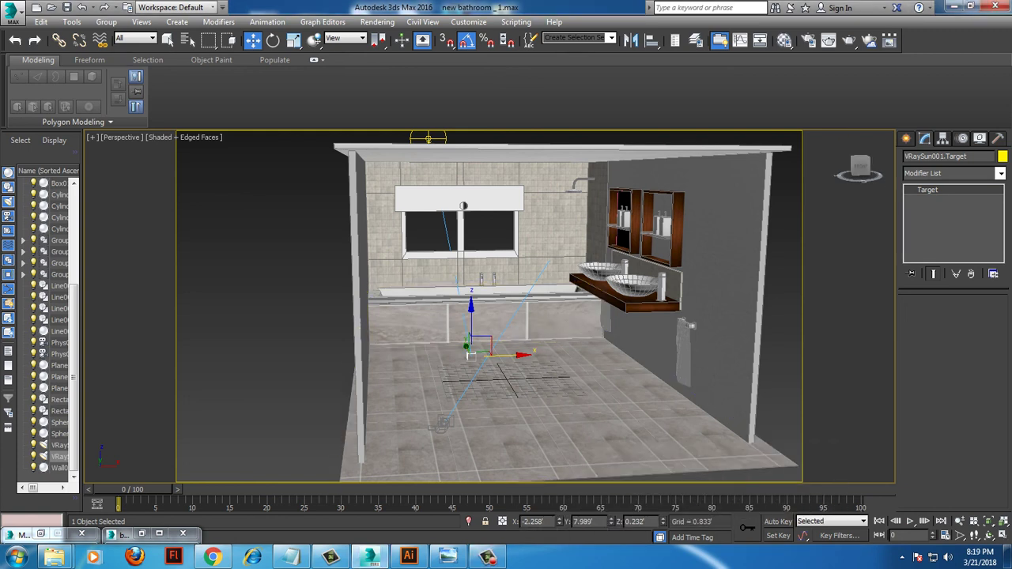
Raise VRaySun001 to Z 42.68 and start a camera test render.
{"action": "scroll", "coordinate": [470, 354], "scroll_direction": "down", "scroll_amount": 3}
{"action": "middle_click_drag", "start_coordinate": [470, 354], "coordinate": [554, 348], "text": "alt"}
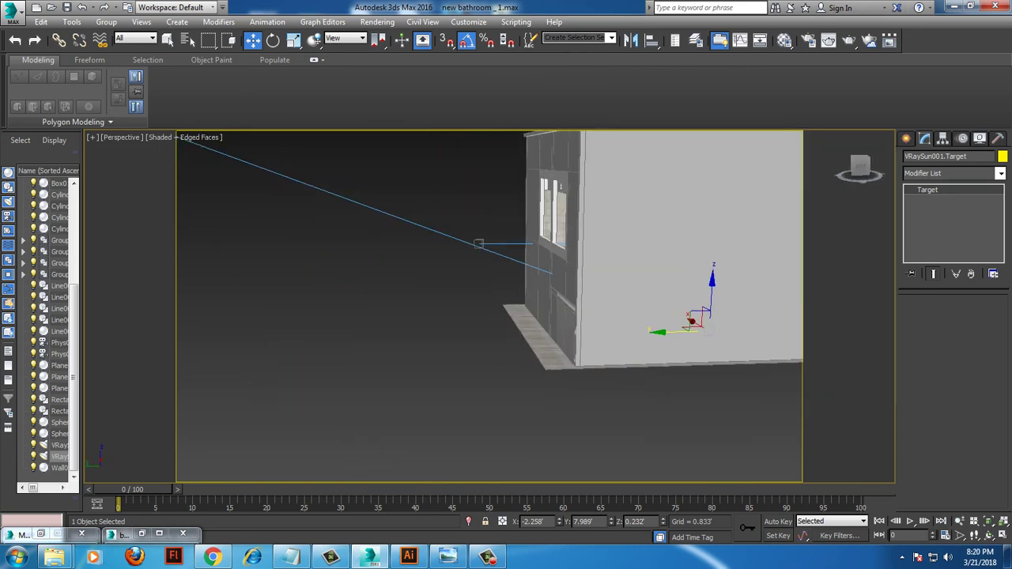
{"action": "middle_click_drag", "start_coordinate": [490, 316], "coordinate": [553, 332], "text": "alt"}
{"action": "left_click", "coordinate": [377, 253]}
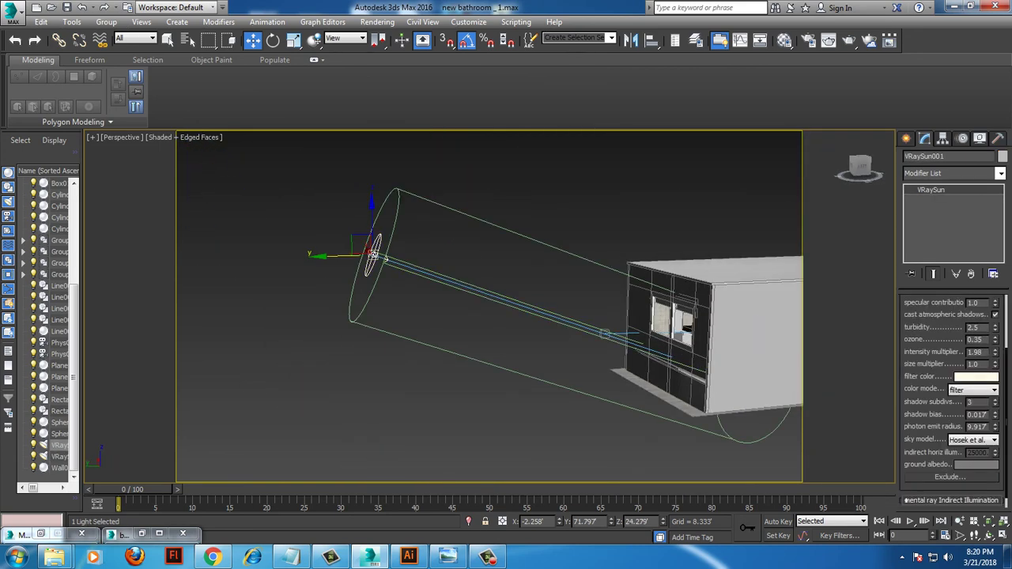
{"action": "left_click_drag", "start_coordinate": [375, 251], "coordinate": [348, 146]}
{"action": "middle_click_drag", "start_coordinate": [348, 147], "coordinate": [401, 247]}
{"action": "key", "text": "c"}
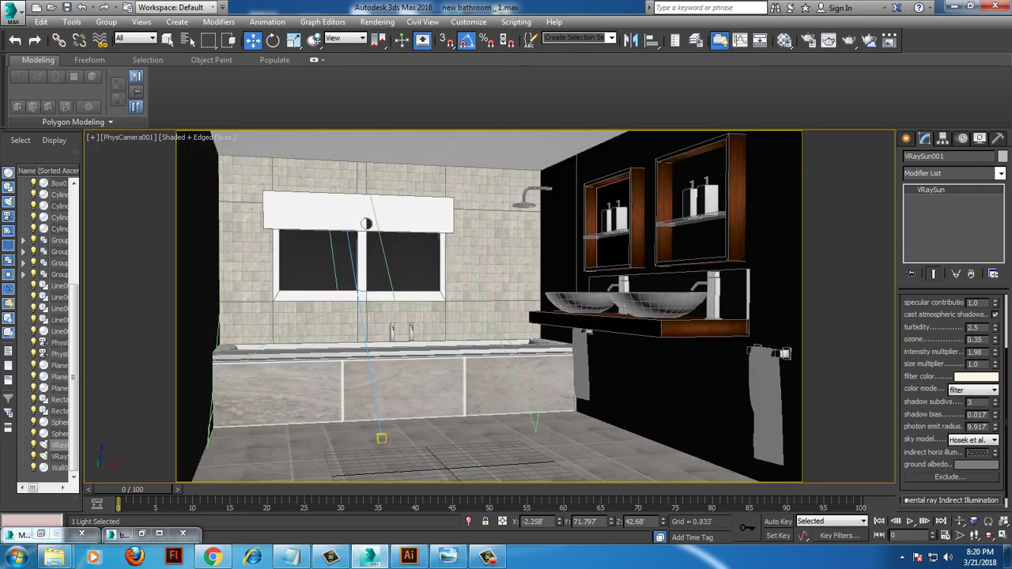
{"action": "left_click", "coordinate": [848, 40]}
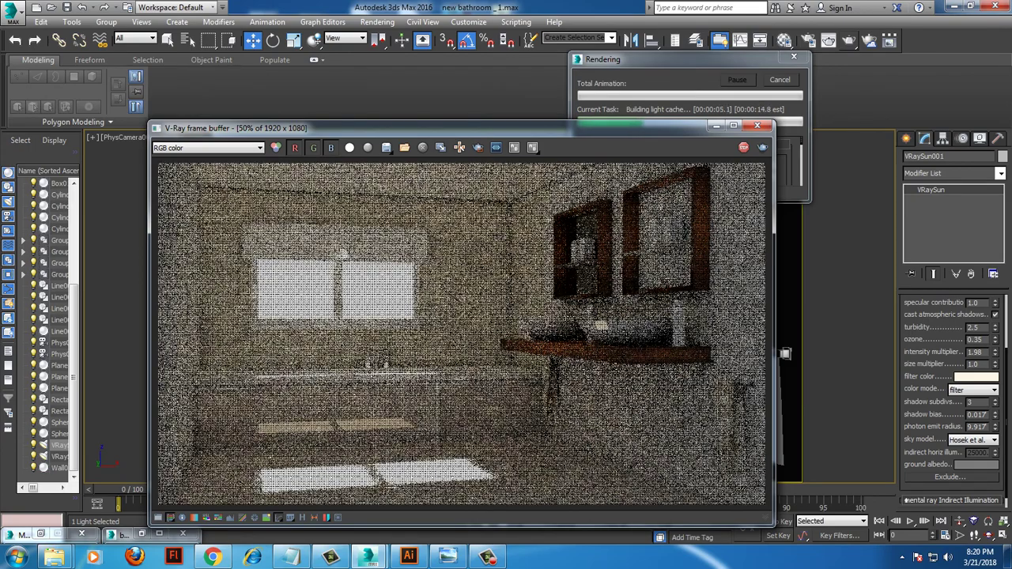
Set the sun intensity multiplier to 0.1, nudge its target up, and render again.
{"action": "key", "text": "Escape"}
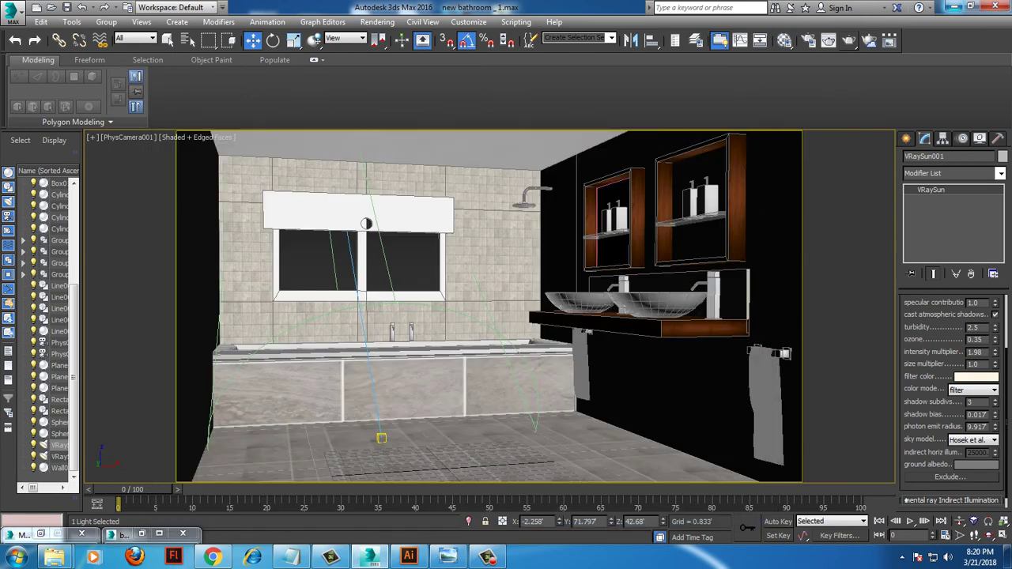
{"action": "type", "text": "0.1"}
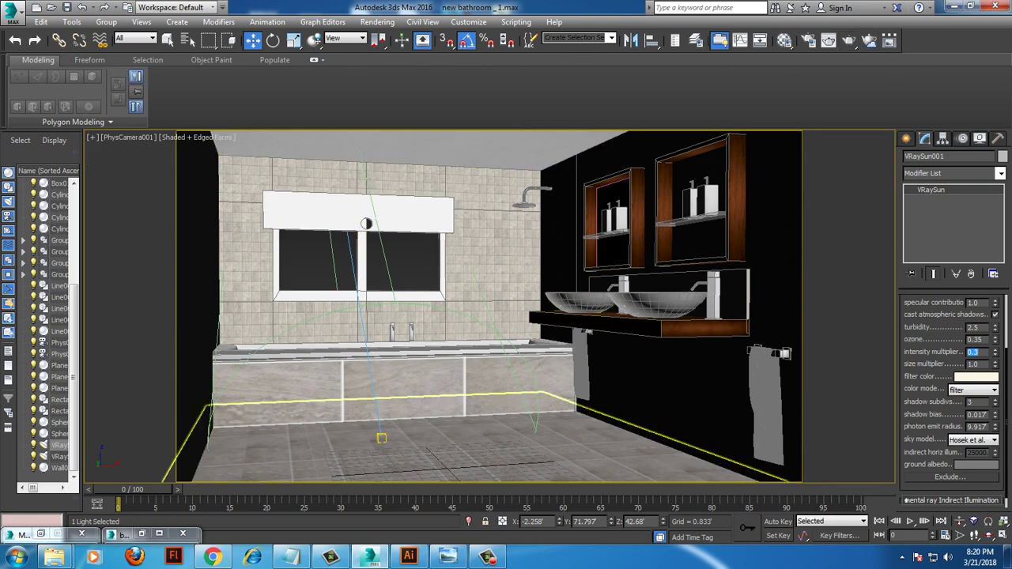
{"action": "left_click", "coordinate": [381, 437]}
{"action": "left_click_drag", "start_coordinate": [379, 431], "coordinate": [377, 411]}
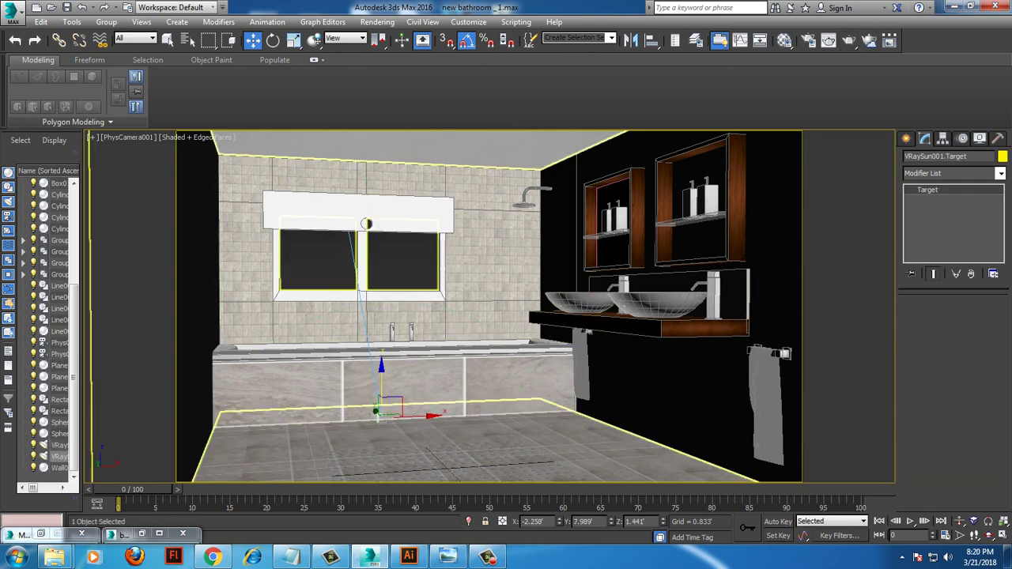
{"action": "left_click", "coordinate": [850, 41]}
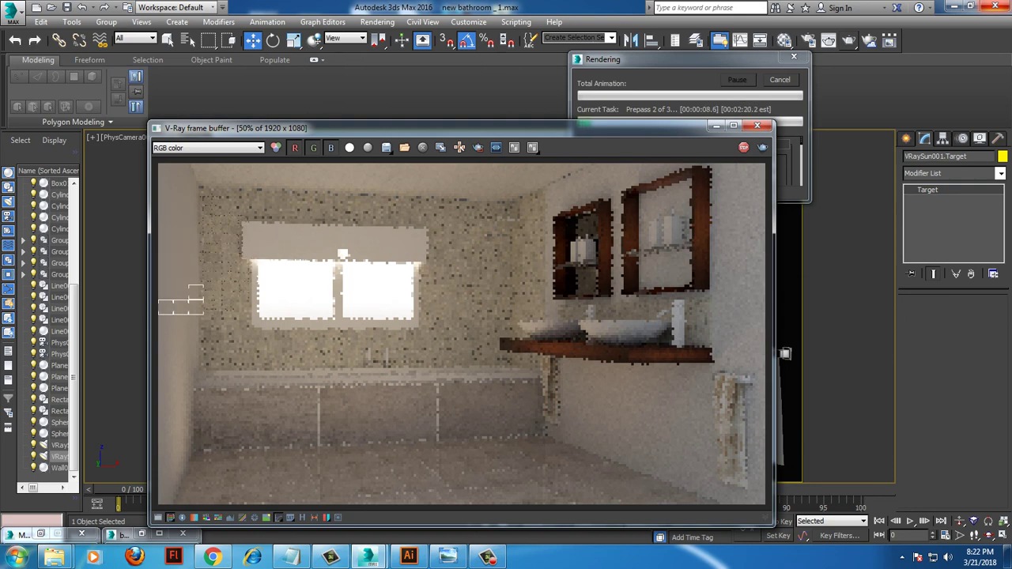
Open and close the Windows Start menu while the V-Ray render continues.
{"action": "left_click", "coordinate": [16, 558]}
{"action": "key", "text": "Escape"}
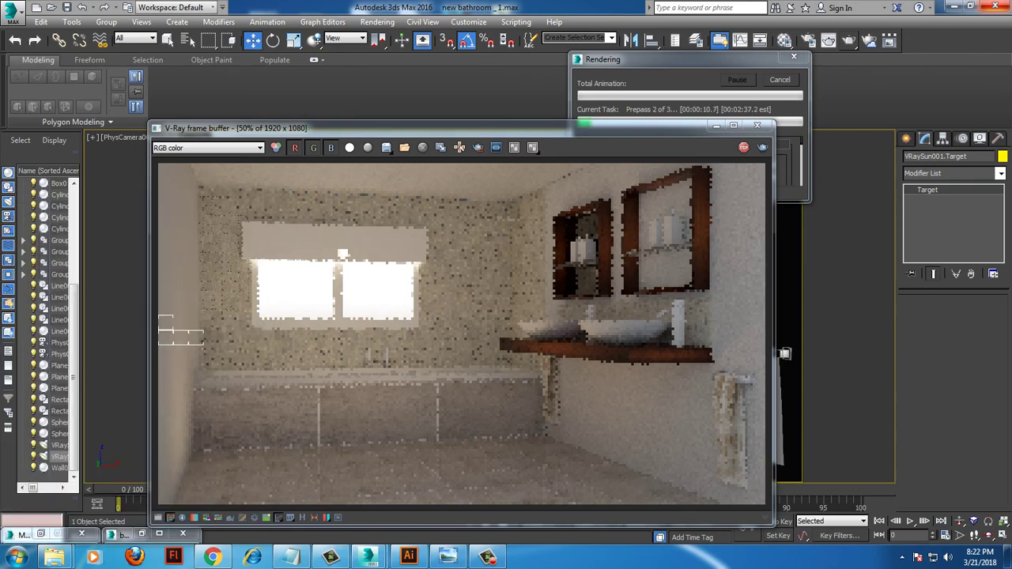
{"action": "key", "text": "super+e"}
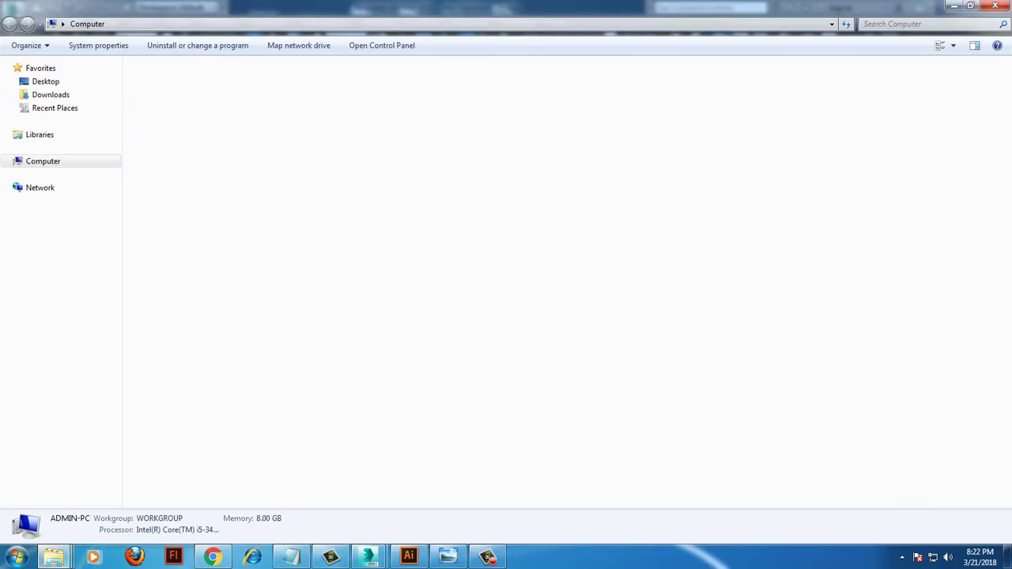
{"action": "left_click", "coordinate": [955, 6]}
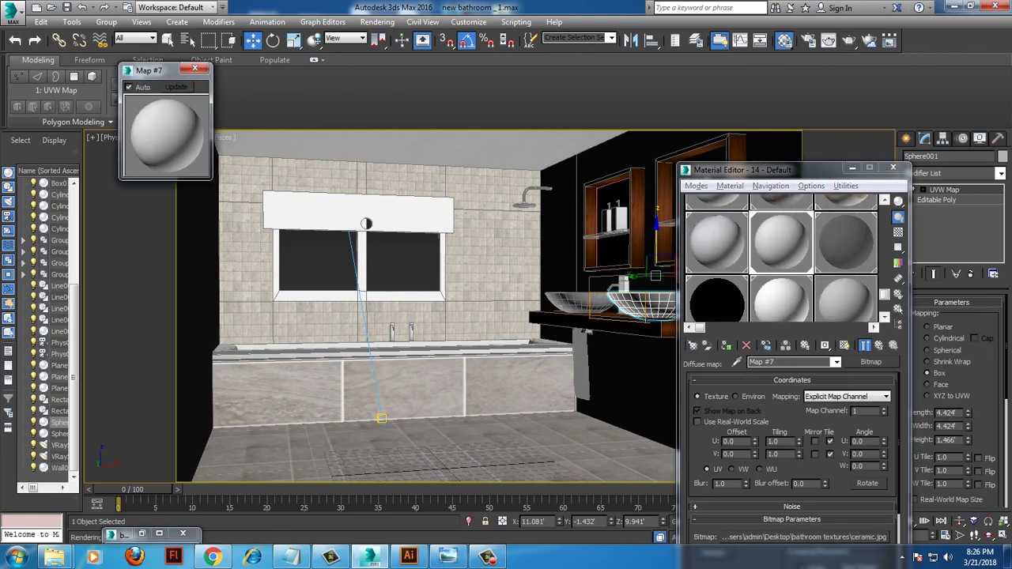
Raise the 14 - Default reflection colour to grey 195 and launch a production render.
{"action": "left_click", "coordinate": [844, 346]}
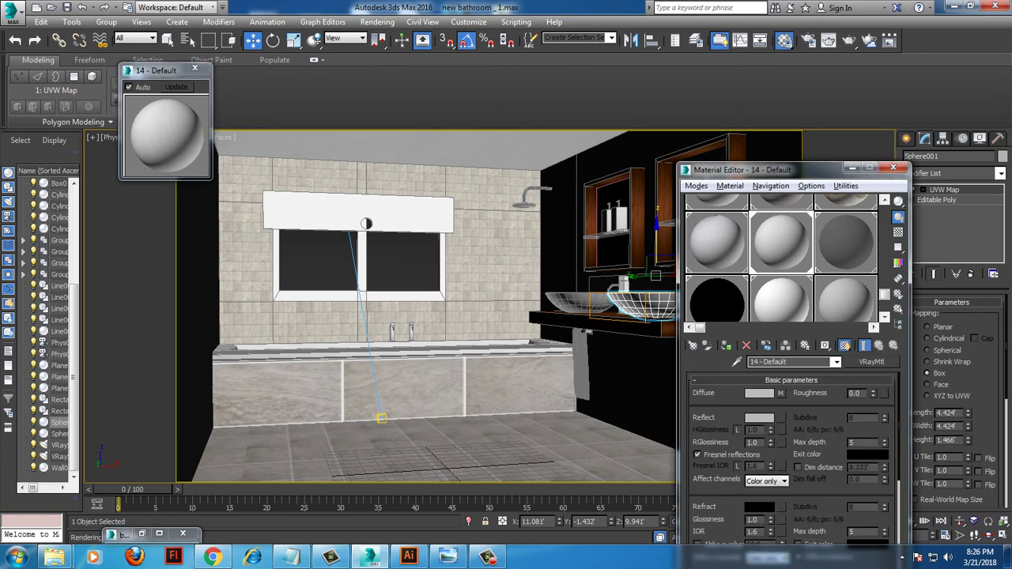
{"action": "left_click", "coordinate": [759, 417]}
{"action": "left_click_drag", "start_coordinate": [446, 144], "coordinate": [471, 144]}
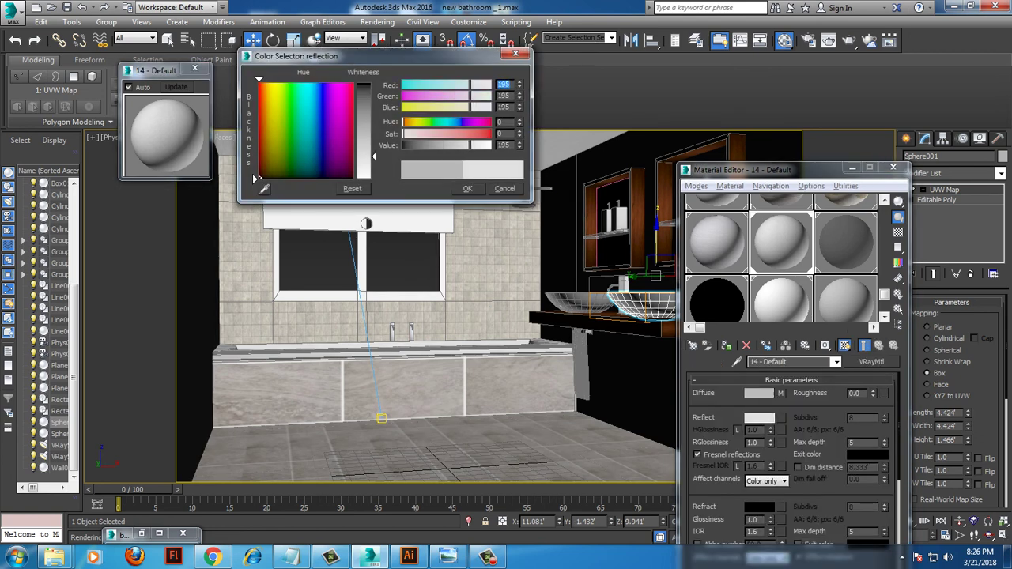
{"action": "left_click", "coordinate": [468, 188]}
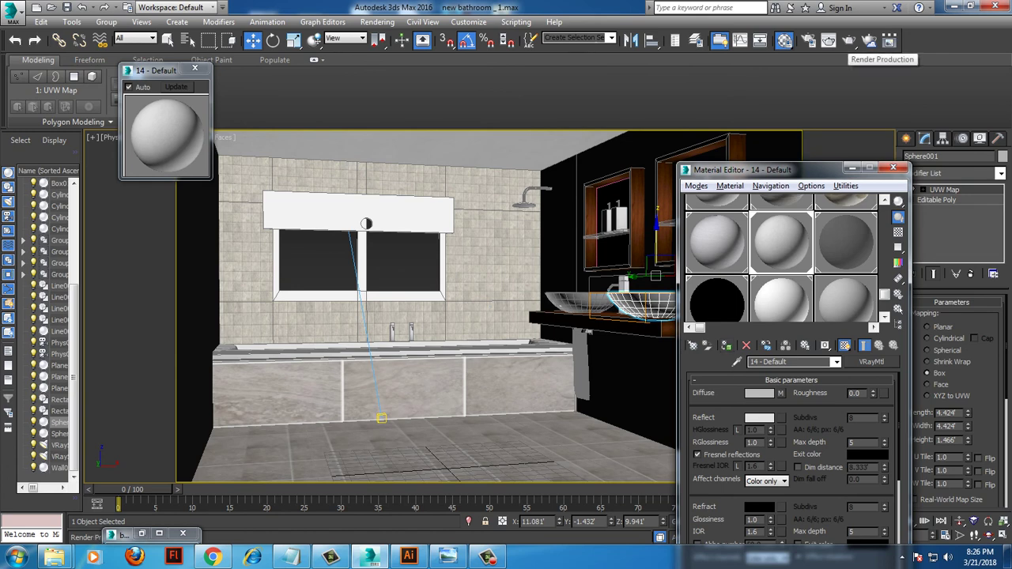
{"action": "left_click", "coordinate": [888, 42]}
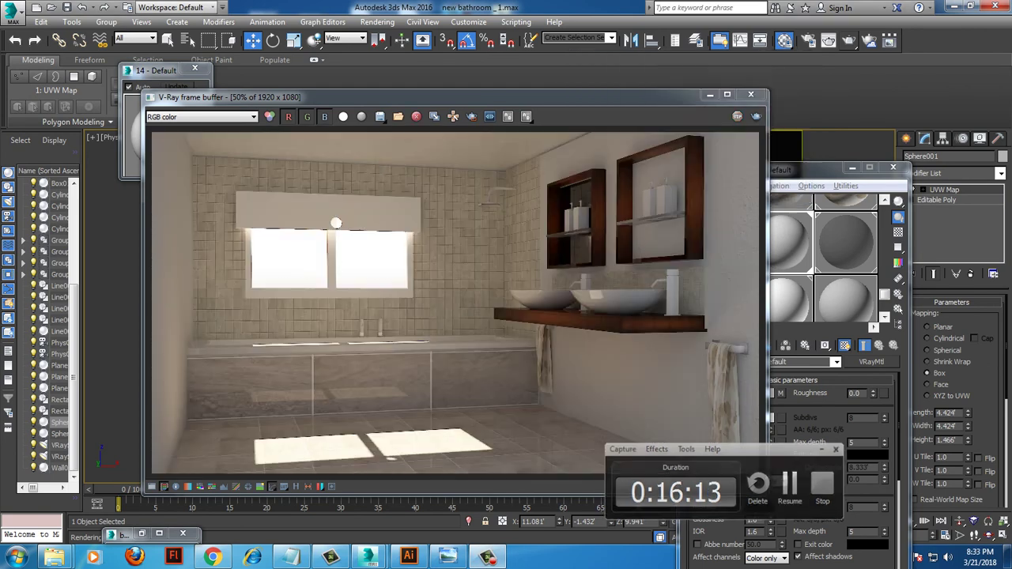
Inspect the finished render and close it.
{"action": "scroll", "coordinate": [664, 297], "scroll_direction": "up", "scroll_amount": 2}
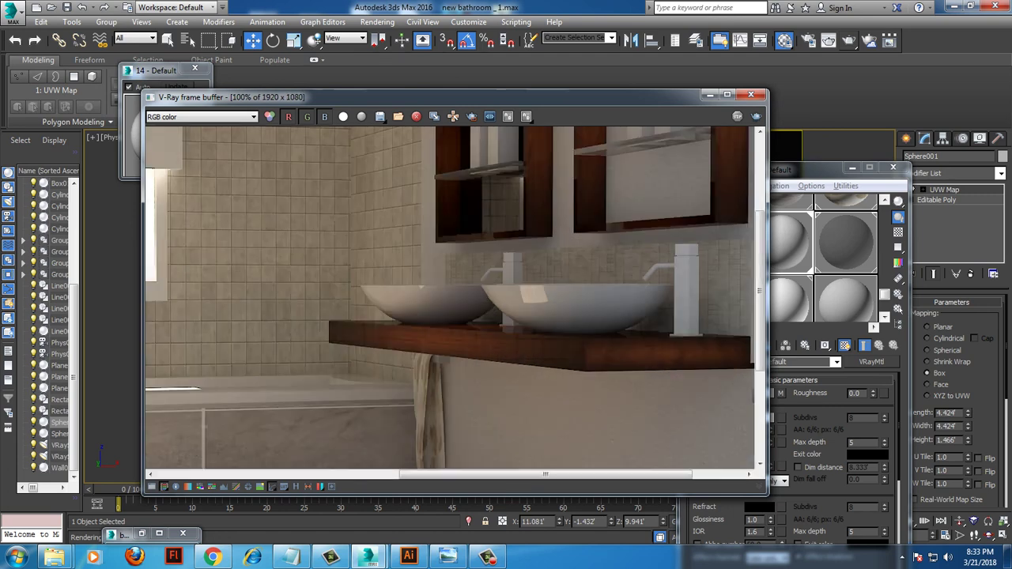
{"action": "scroll", "coordinate": [455, 297], "scroll_direction": "up", "scroll_amount": 2}
{"action": "scroll", "coordinate": [456, 297], "scroll_direction": "down", "scroll_amount": 4}
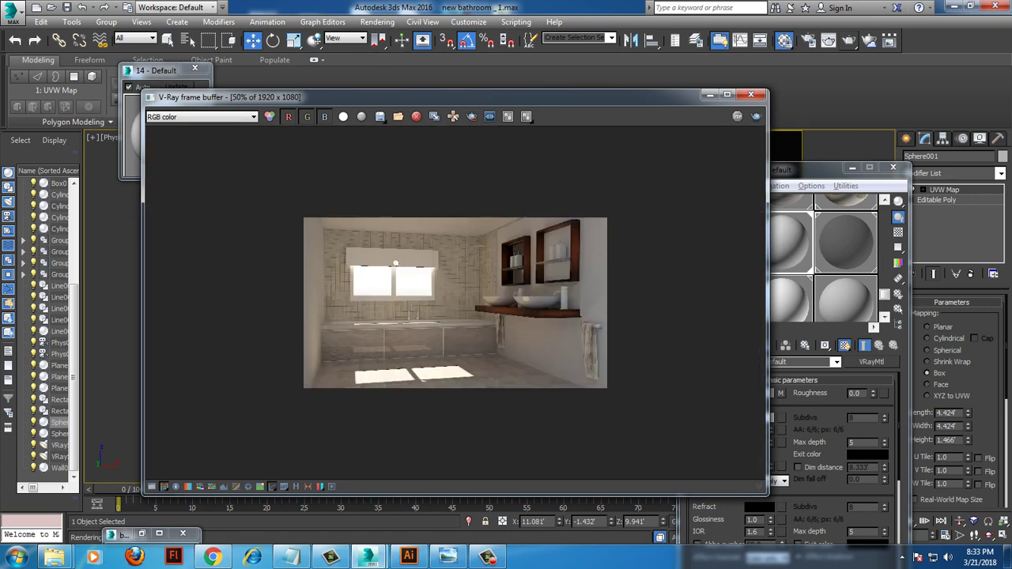
{"action": "scroll", "coordinate": [457, 309], "scroll_direction": "up", "scroll_amount": 2}
{"action": "left_click", "coordinate": [750, 94]}
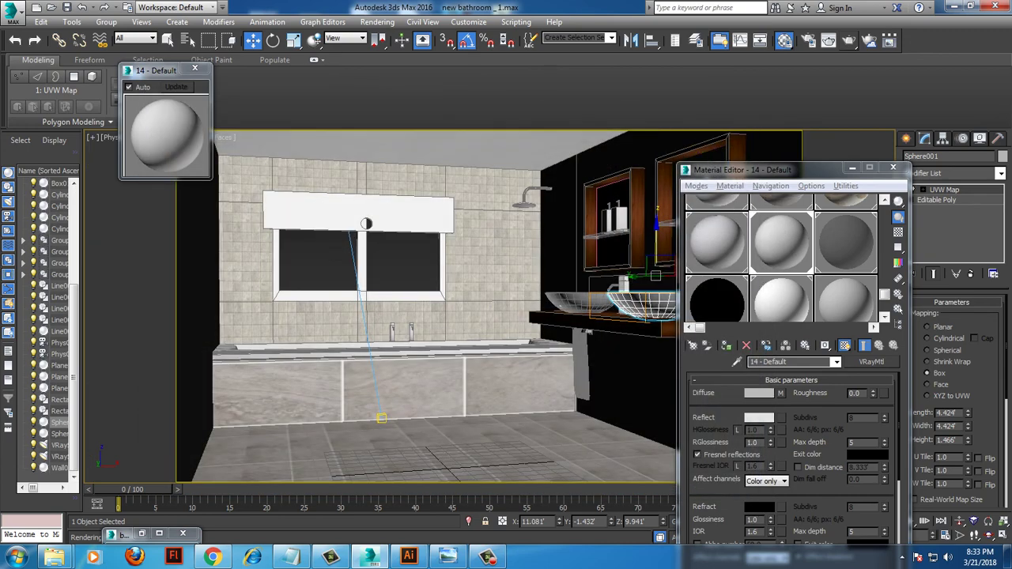
Set the 13 - Default material's reflection colour to near white.
{"action": "left_click", "coordinate": [780, 393]}
{"action": "left_click", "coordinate": [879, 345]}
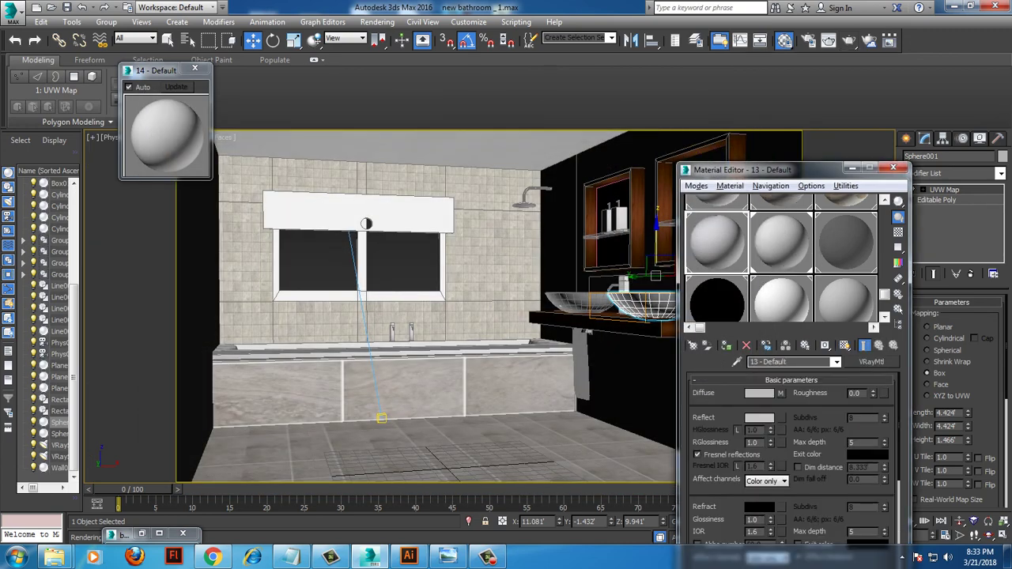
{"action": "left_click", "coordinate": [759, 417]}
{"action": "left_click_drag", "start_coordinate": [452, 145], "coordinate": [490, 145]}
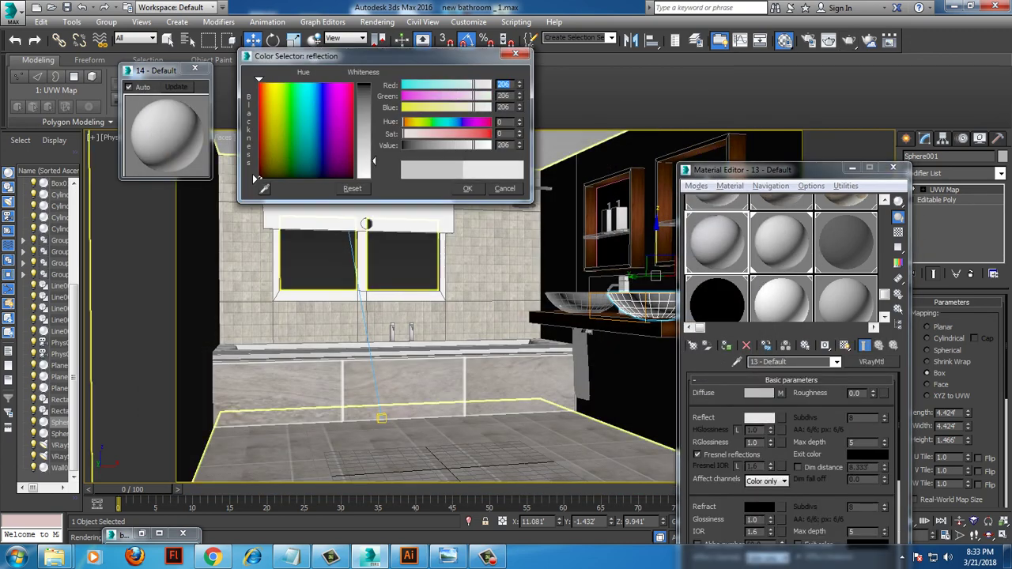
{"action": "left_click", "coordinate": [467, 188]}
Close the Material Editor and show the whole bathroom in the Perspective view.
{"action": "key", "text": "m"}
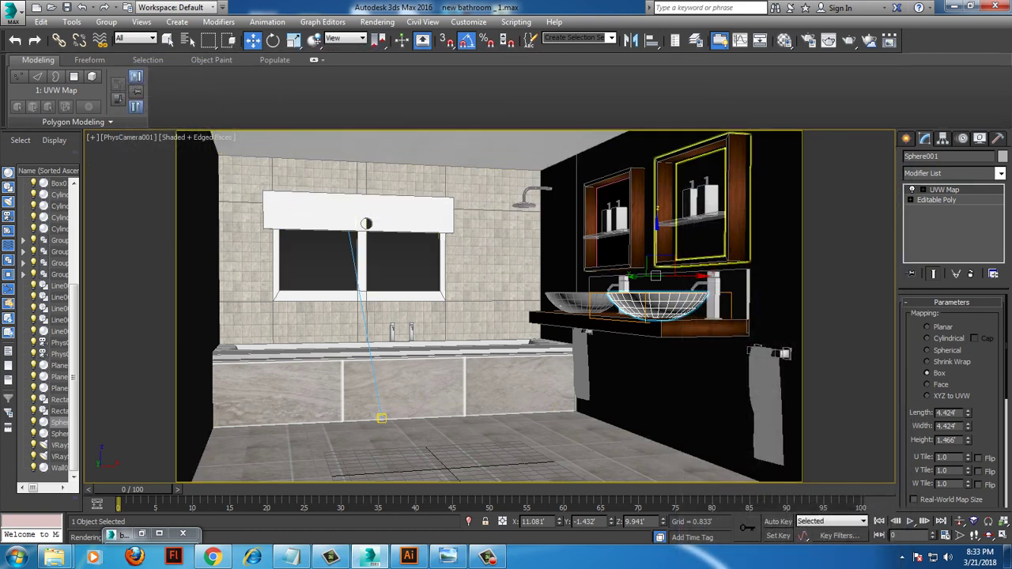
{"action": "key", "text": "p"}
{"action": "scroll", "coordinate": [474, 300], "scroll_direction": "down", "scroll_amount": 5}
Draw a VRayLight plane light over the bathroom.
{"action": "middle_click_drag", "start_coordinate": [475, 277], "coordinate": [474, 316], "text": "alt"}
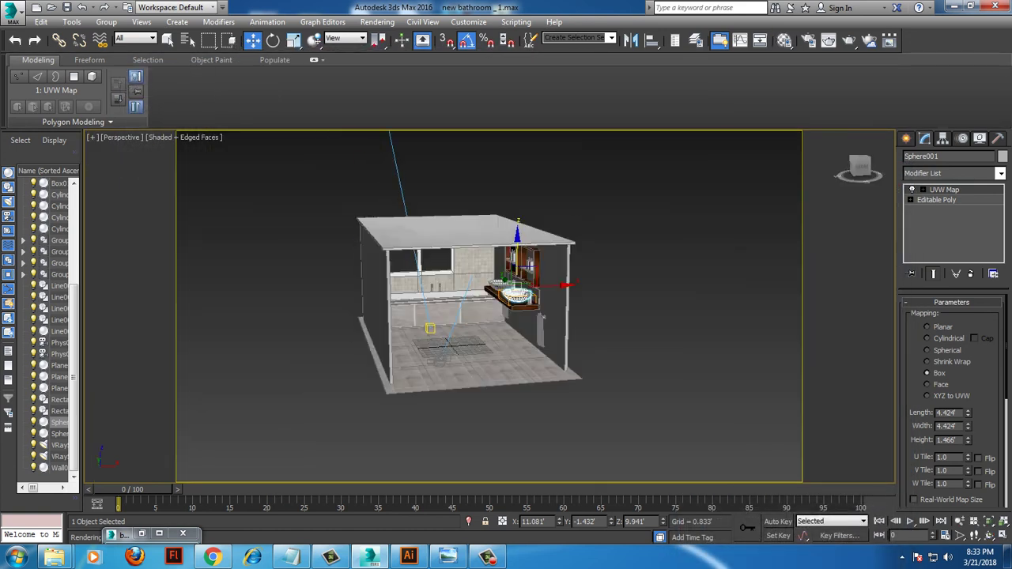
{"action": "left_click", "coordinate": [906, 139]}
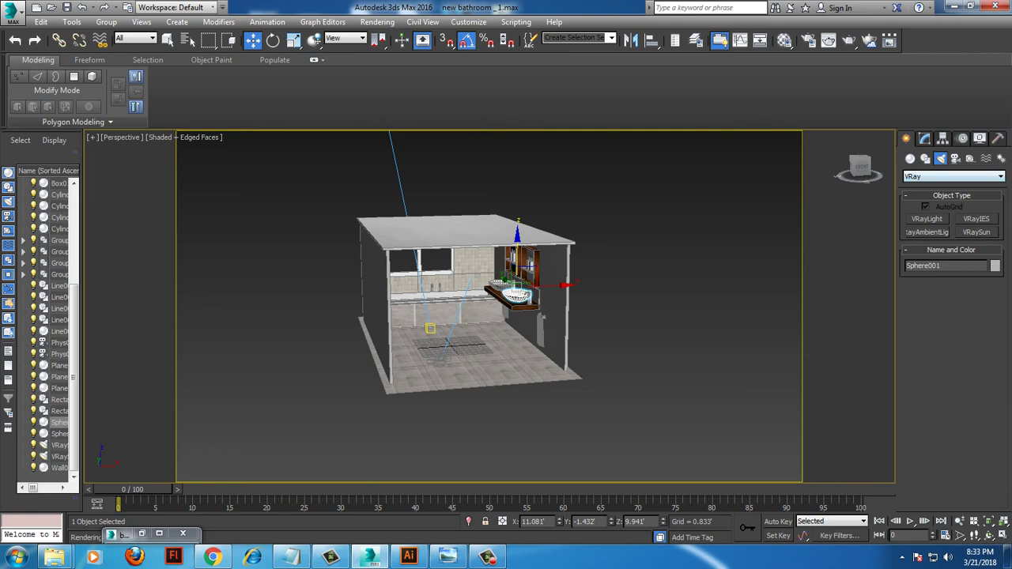
{"action": "left_click", "coordinate": [926, 219]}
{"action": "left_click_drag", "start_coordinate": [459, 436], "coordinate": [594, 469]}
{"action": "right_click", "coordinate": [594, 469]}
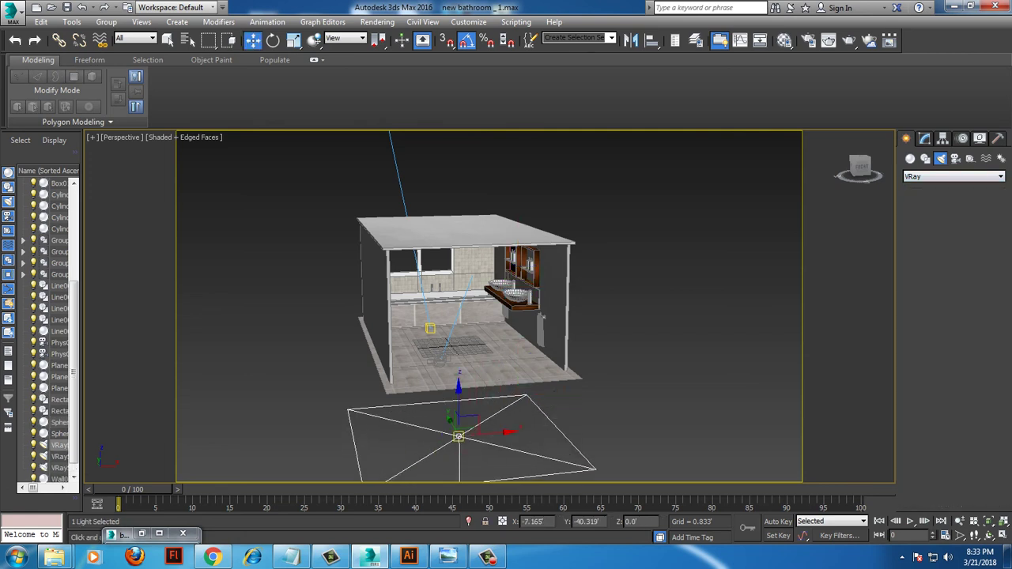
Raise the light plane to ceiling height and tilt it 60 degrees about X.
{"action": "left_click_drag", "start_coordinate": [457, 403], "coordinate": [457, 284]}
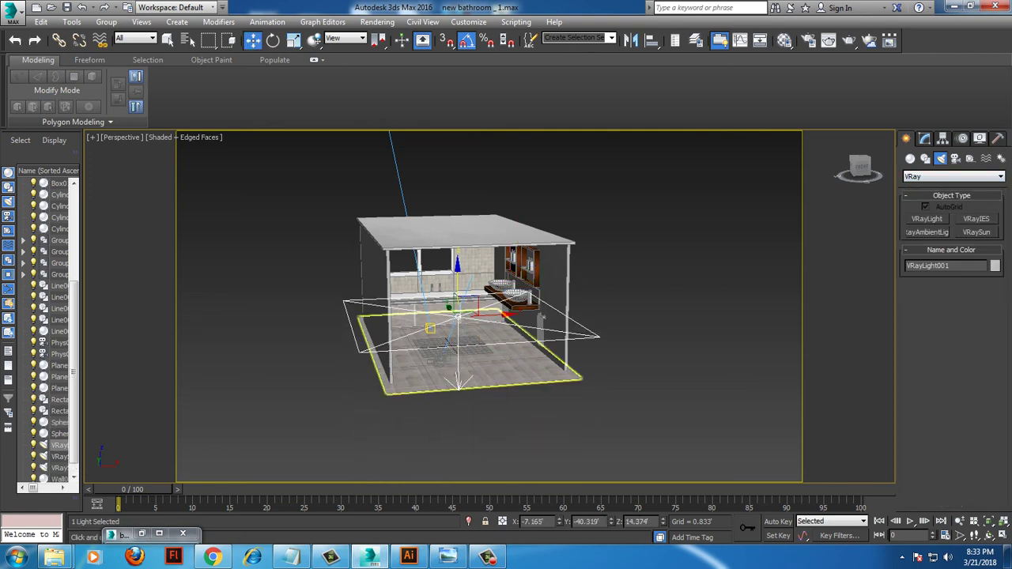
{"action": "key", "text": "r"}
{"action": "left_click_drag", "start_coordinate": [461, 315], "coordinate": [463, 332]}
{"action": "key", "text": "ctrl+z"}
{"action": "key", "text": "w"}
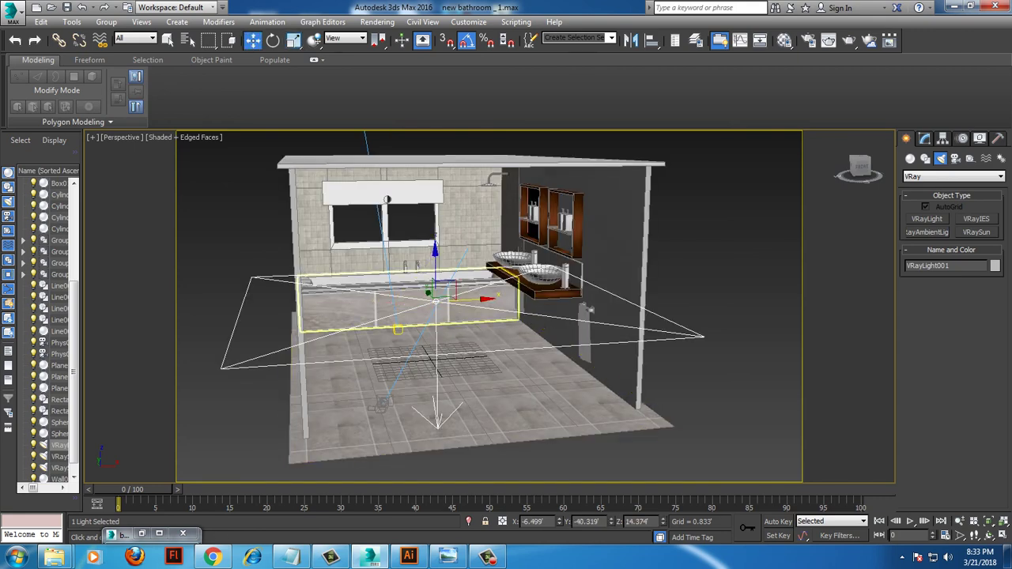
{"action": "key", "text": "ctrl+z"}
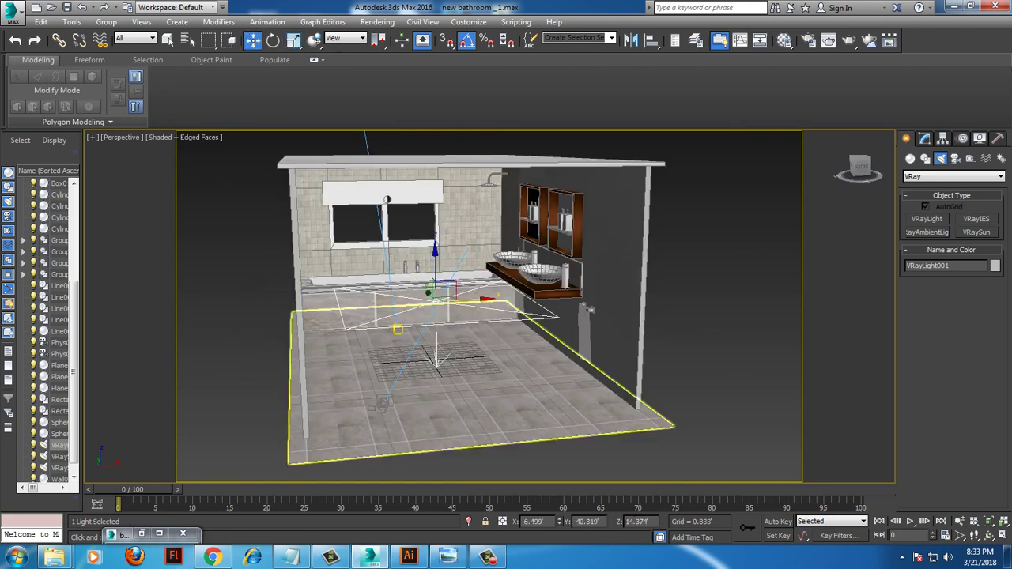
{"action": "key", "text": "e"}
{"action": "left_click_drag", "start_coordinate": [437, 317], "coordinate": [437, 269]}
Try stretching the light plane wider along X, then undo the change.
{"action": "key", "text": "z"}
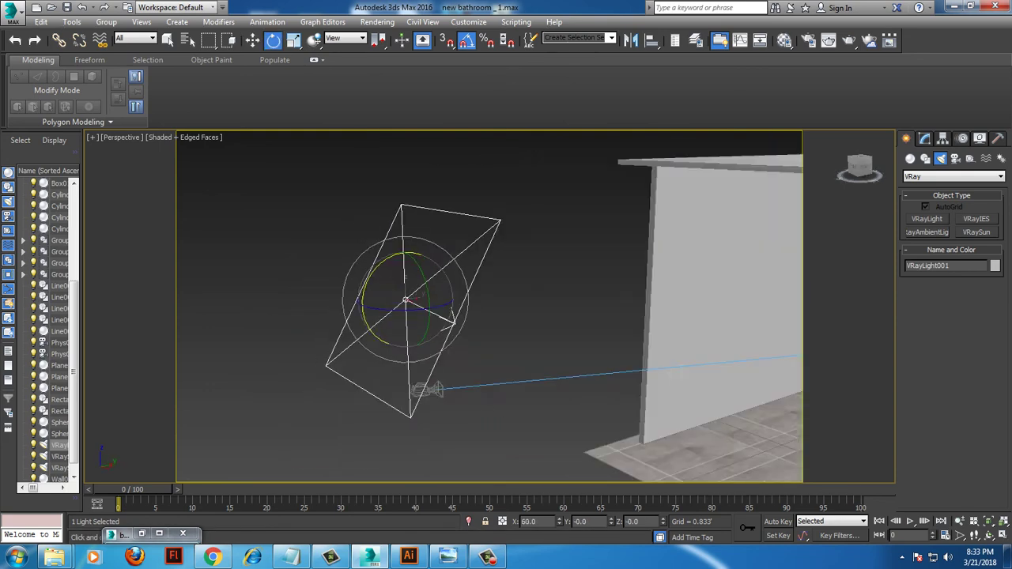
{"action": "middle_click_drag", "start_coordinate": [490, 309], "coordinate": [554, 308], "text": "alt"}
{"action": "key", "text": "shift+z"}
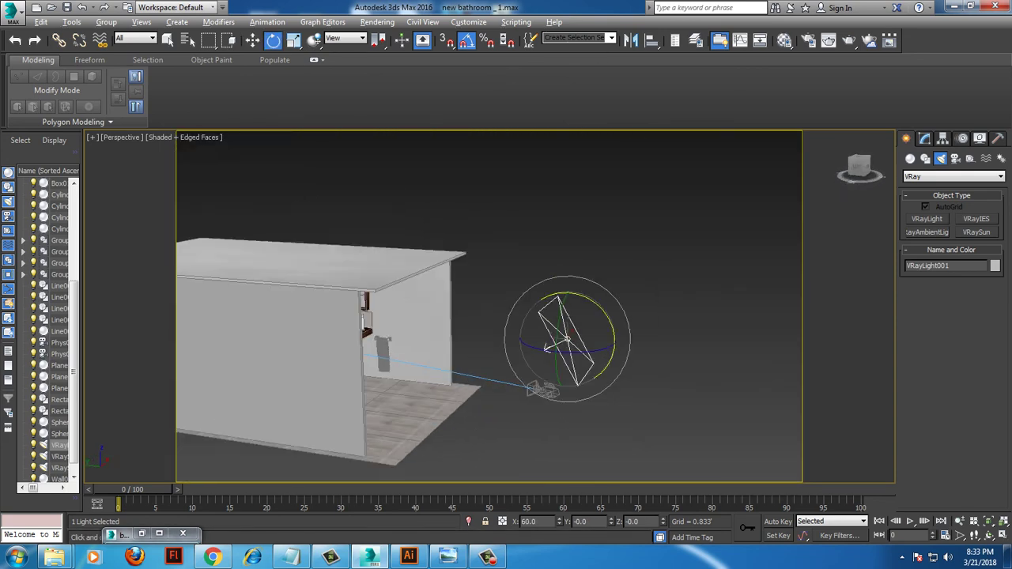
{"action": "key", "text": "shift+z"}
{"action": "key", "text": "r"}
{"action": "left_click_drag", "start_coordinate": [545, 352], "coordinate": [555, 346]}
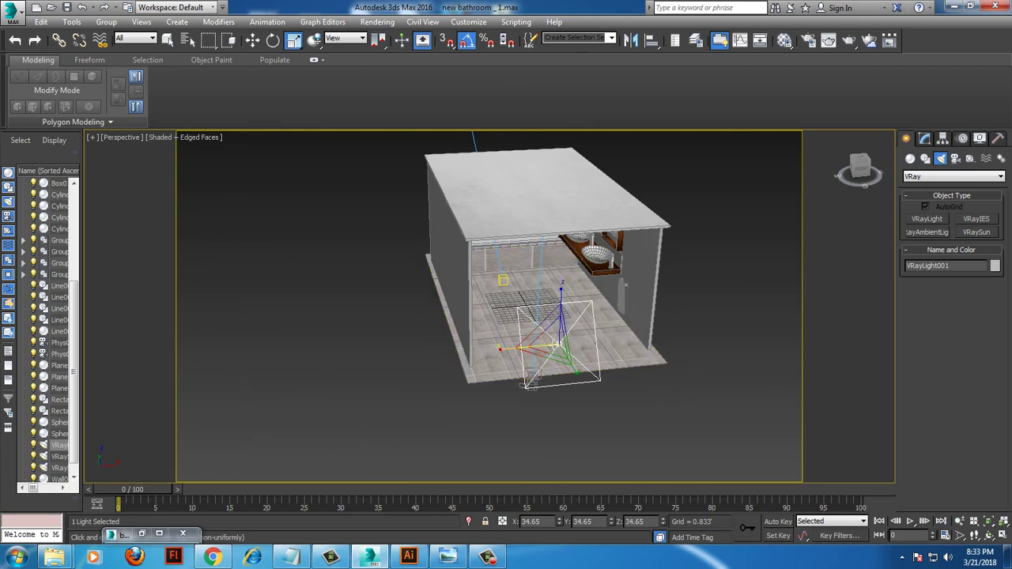
{"action": "middle_click_drag", "start_coordinate": [558, 346], "coordinate": [566, 337], "text": "alt"}
{"action": "key", "text": "z"}
{"action": "key", "text": "w"}
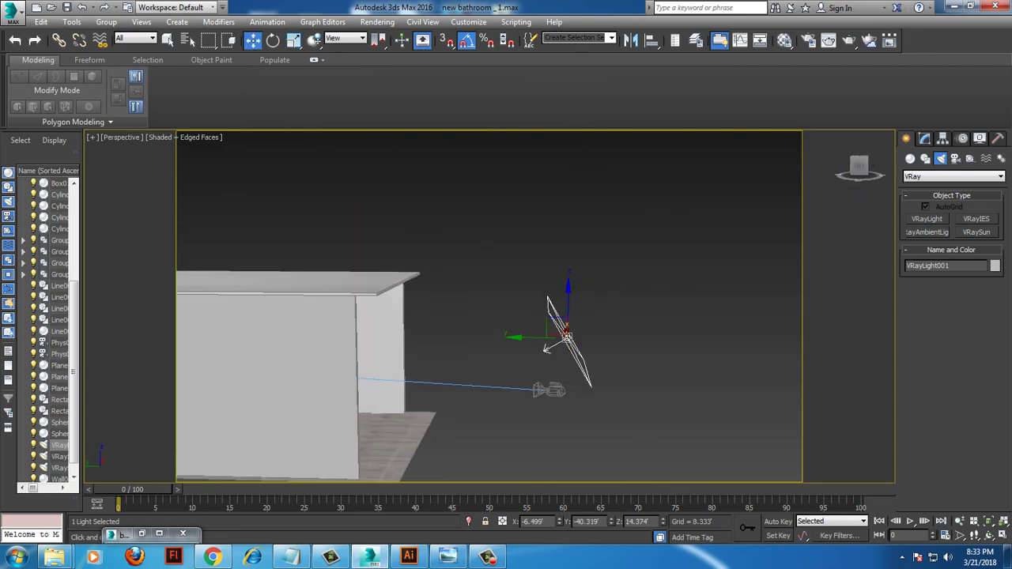
{"action": "key", "text": "ctrl+z"}
{"action": "key", "text": "ctrl+z"}
{"action": "key", "text": "shift+z"}
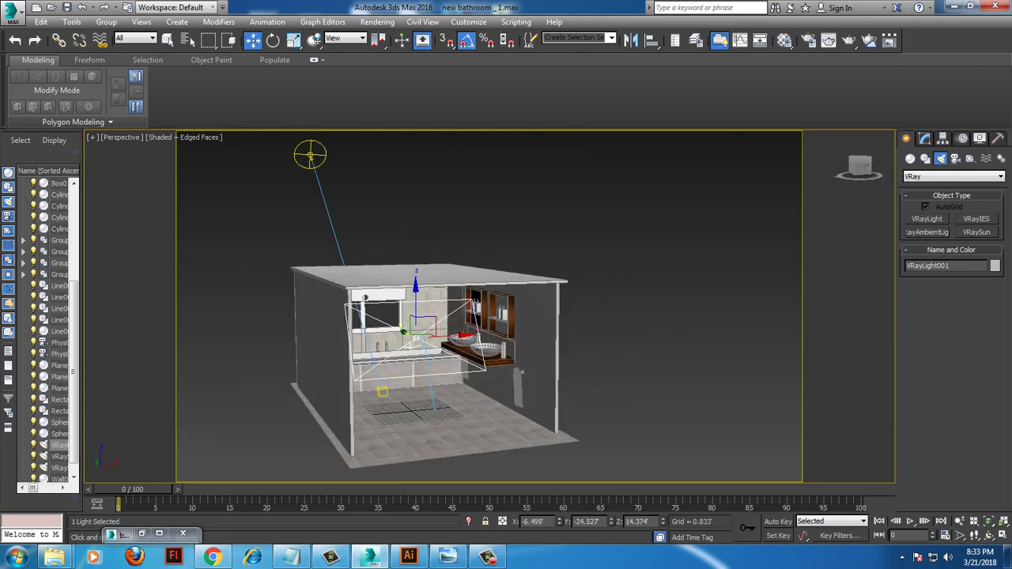
{"action": "key", "text": "shift+z"}
Shift the light toward the vanity, tilt it further, then view through the camera.
{"action": "mouse_move", "coordinate": [442, 339]}
{"action": "left_mouse_down"}
{"action": "mouse_move", "coordinate": [482, 338]}
{"action": "mouse_move", "coordinate": [474, 368]}
{"action": "left_mouse_up"}
{"action": "key", "text": "e"}
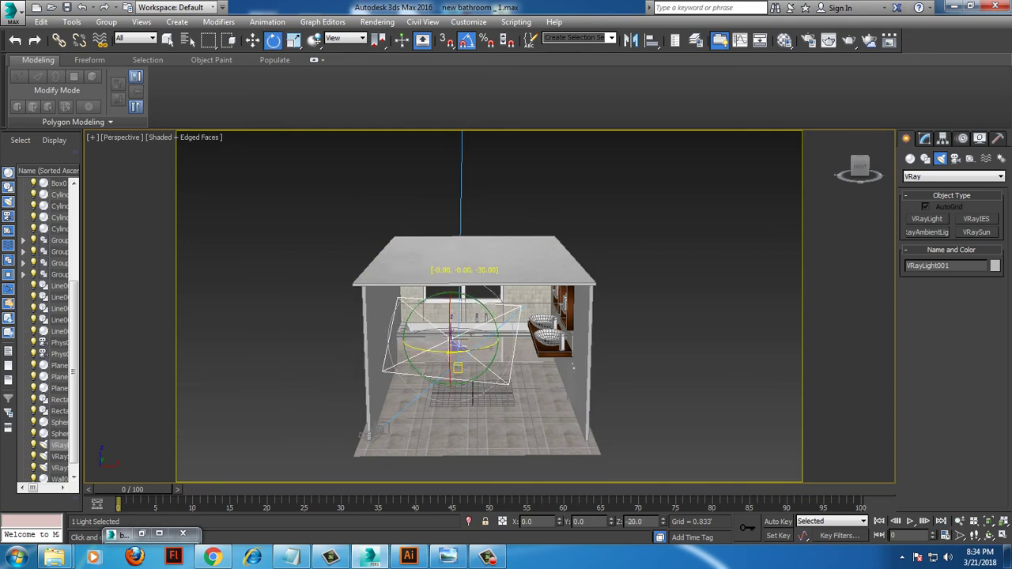
{"action": "middle_click_drag", "start_coordinate": [454, 345], "coordinate": [459, 342], "text": "alt"}
{"action": "key", "text": "w"}
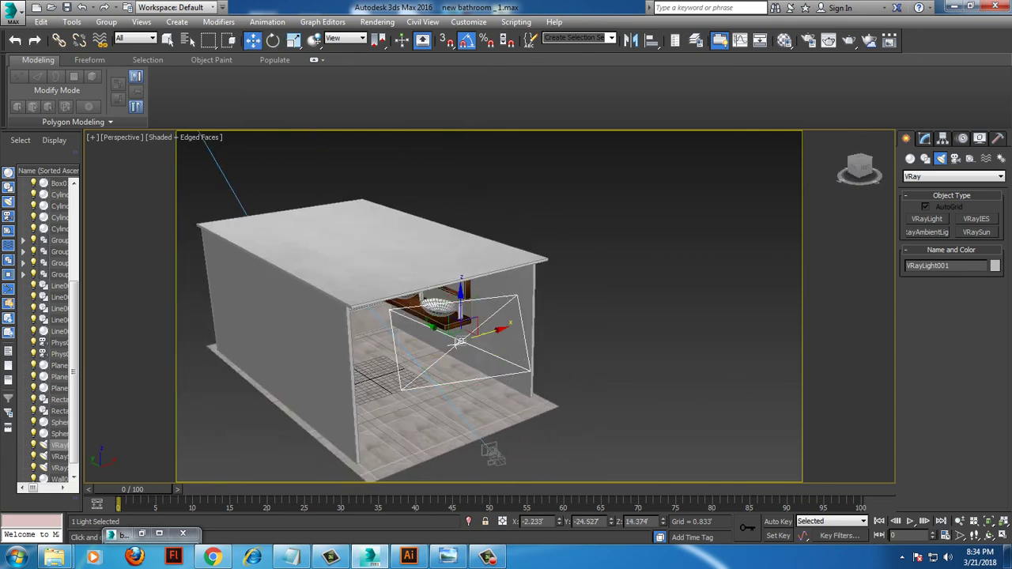
{"action": "left_click_drag", "start_coordinate": [460, 342], "coordinate": [430, 352]}
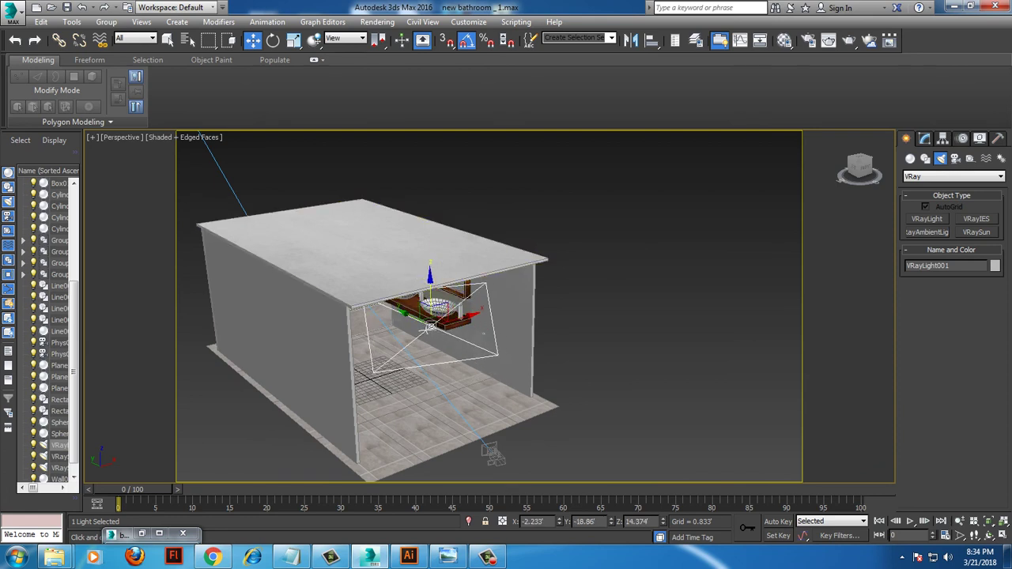
{"action": "key", "text": "e"}
{"action": "left_click_drag", "start_coordinate": [431, 352], "coordinate": [430, 357]}
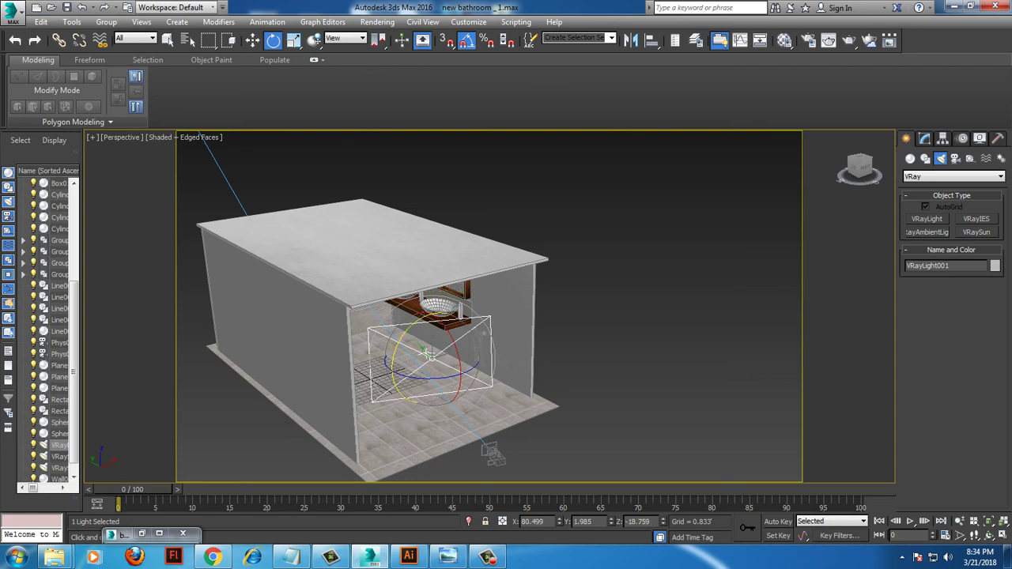
{"action": "key", "text": "c"}
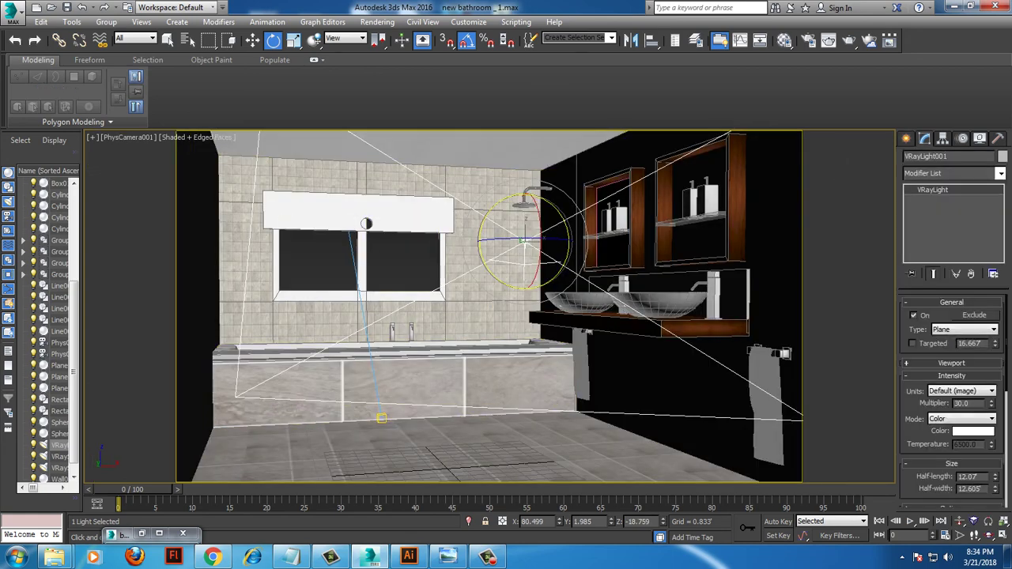
Make the plane light targeted and tint it a warm pale yellow.
{"action": "left_click", "coordinate": [913, 343]}
{"action": "left_click", "coordinate": [973, 431]}
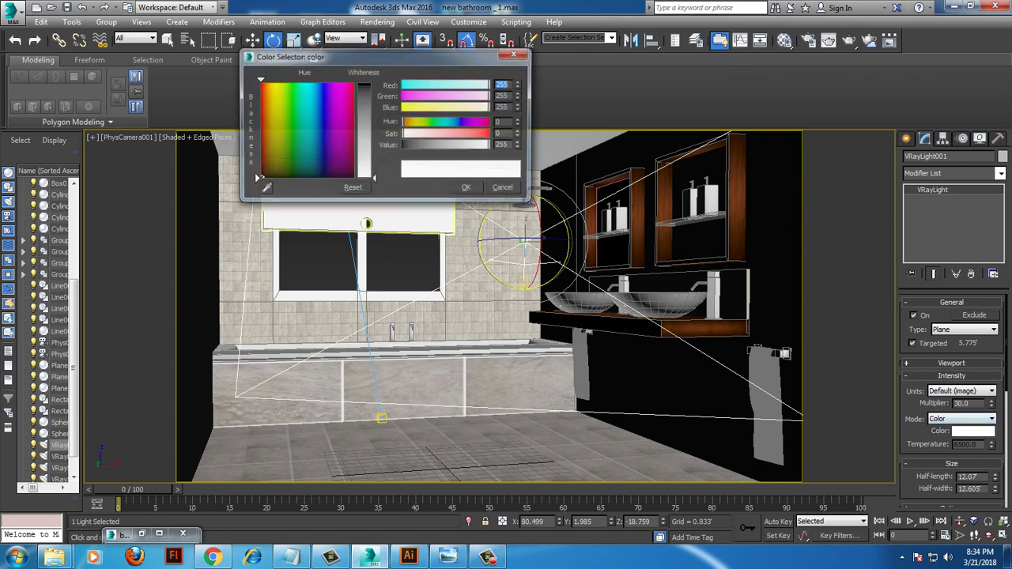
{"action": "left_click_drag", "start_coordinate": [257, 179], "coordinate": [276, 82]}
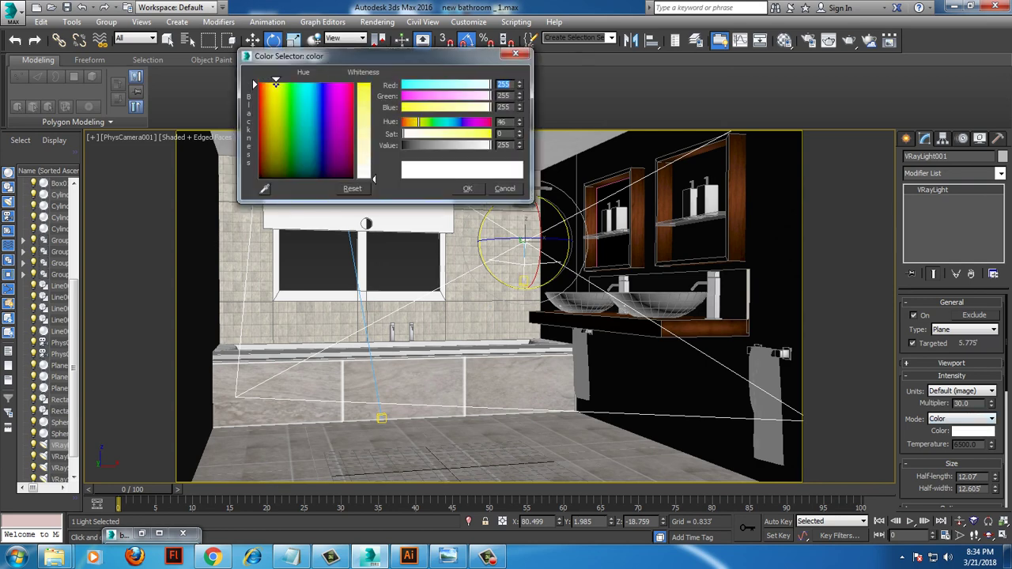
{"action": "left_click_drag", "start_coordinate": [418, 134], "coordinate": [421, 134]}
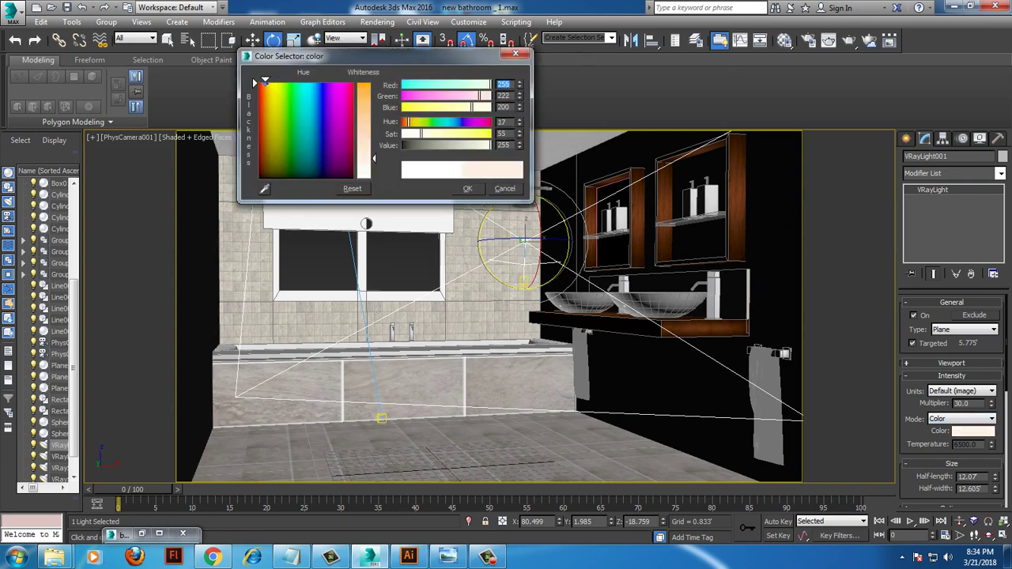
{"action": "left_click_drag", "start_coordinate": [275, 82], "coordinate": [270, 81]}
{"action": "left_click", "coordinate": [467, 188]}
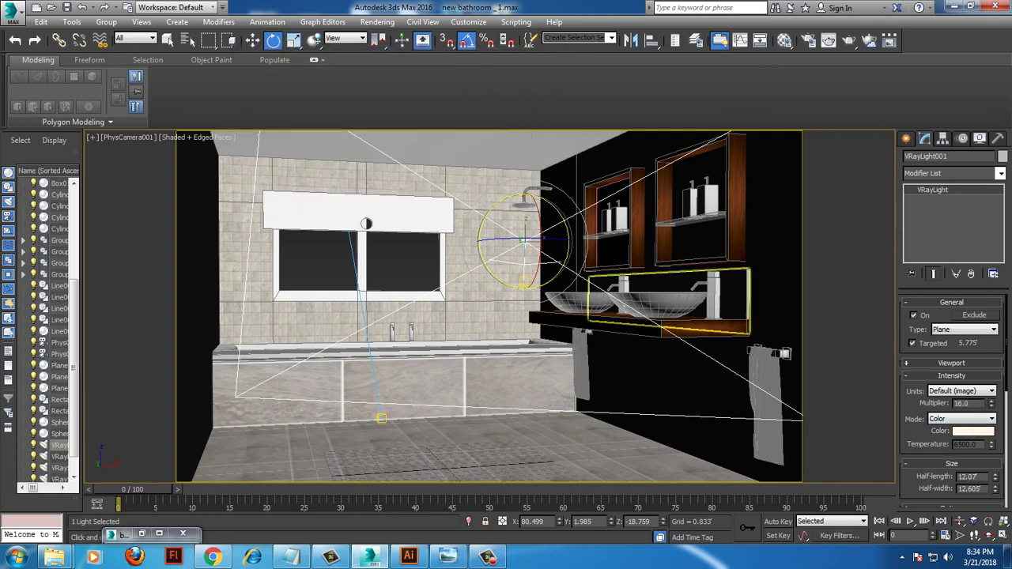
Expand the light's Options rollout and start a test render of the camera view.
{"action": "scroll", "coordinate": [952, 396], "scroll_direction": "down", "scroll_amount": 5}
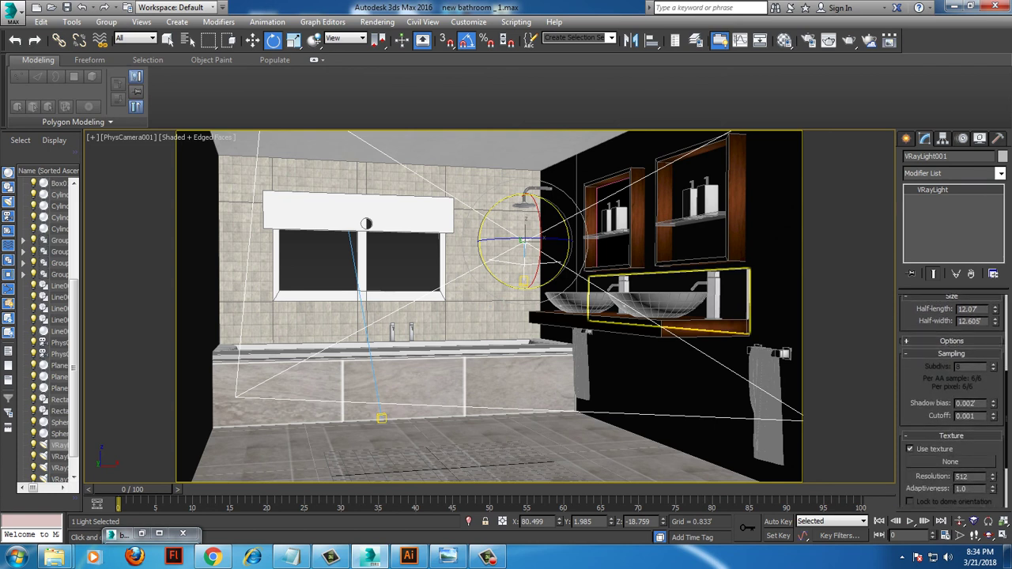
{"action": "left_click", "coordinate": [951, 341]}
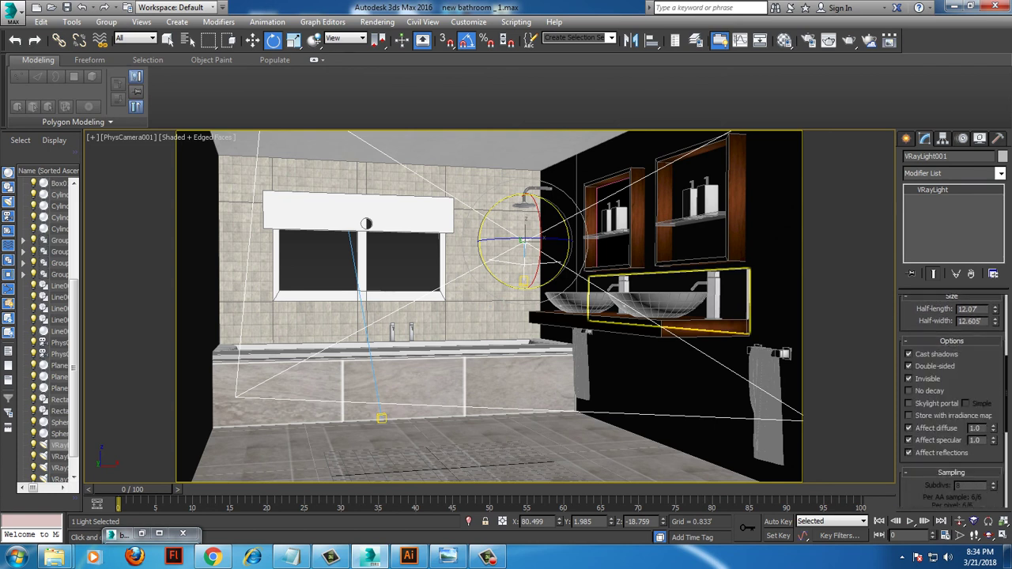
{"action": "key", "text": "shift+q"}
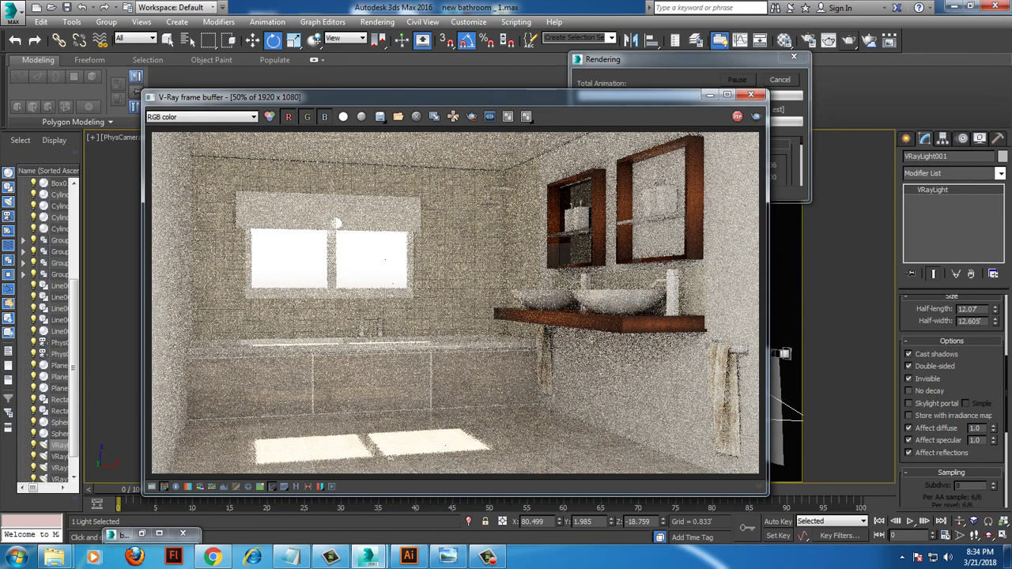
{"action": "left_click", "coordinate": [750, 95]}
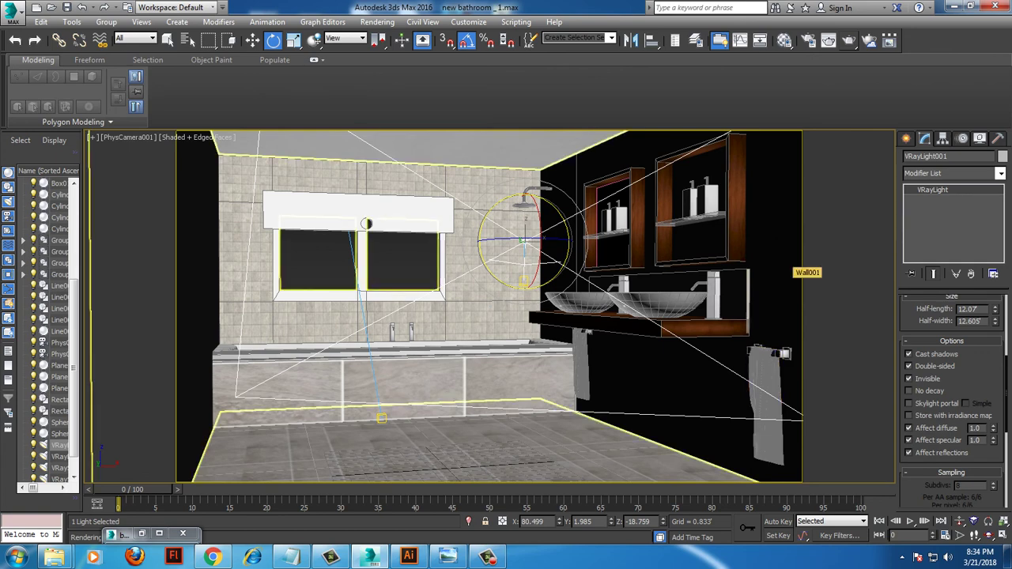
Select the left and right wall faces of Wall001 at polygon level.
{"action": "left_click", "coordinate": [794, 268]}
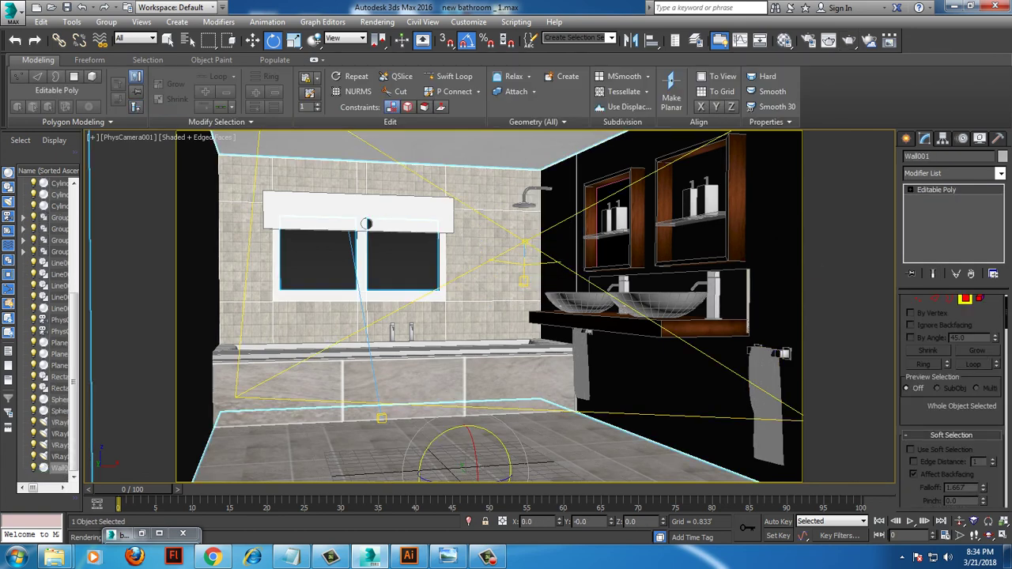
{"action": "key", "text": "4"}
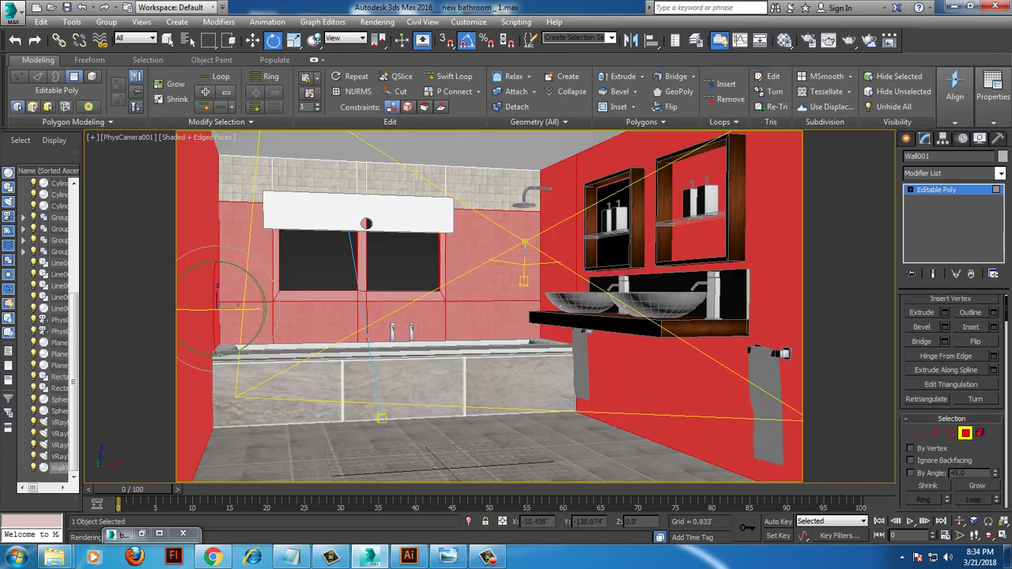
{"action": "left_click", "coordinate": [700, 281]}
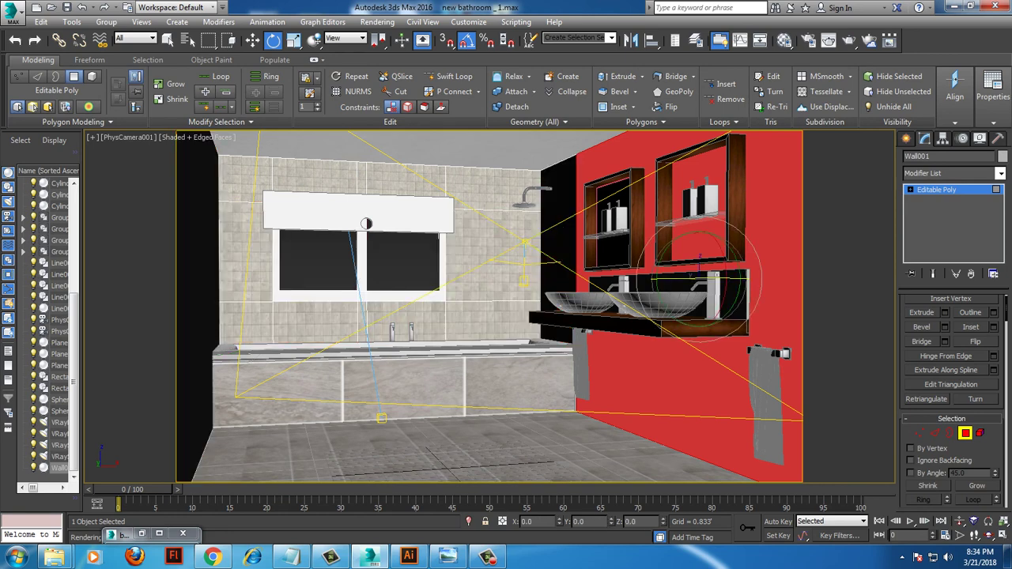
{"action": "left_click", "coordinate": [194, 273], "text": "ctrl"}
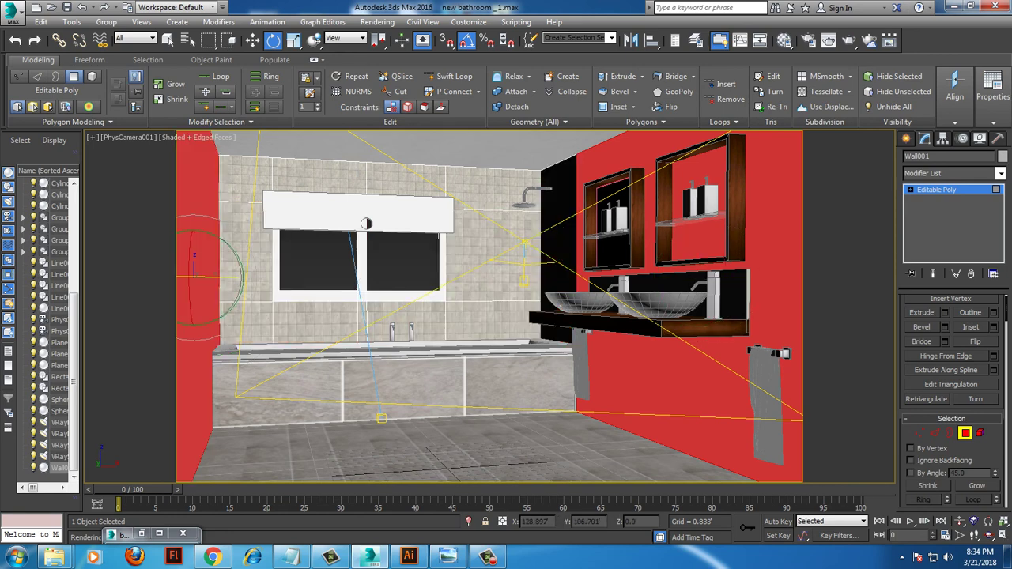
Convert 21 - Default to a VRayMtl with a pale cream diffuse colour and test render.
{"action": "left_click", "coordinate": [783, 41]}
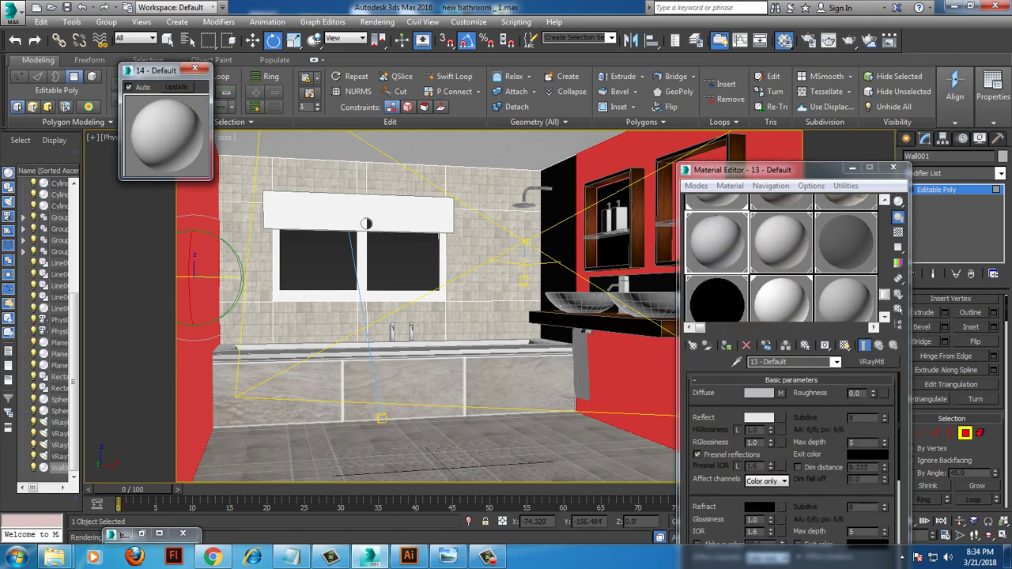
{"action": "left_click", "coordinate": [870, 361]}
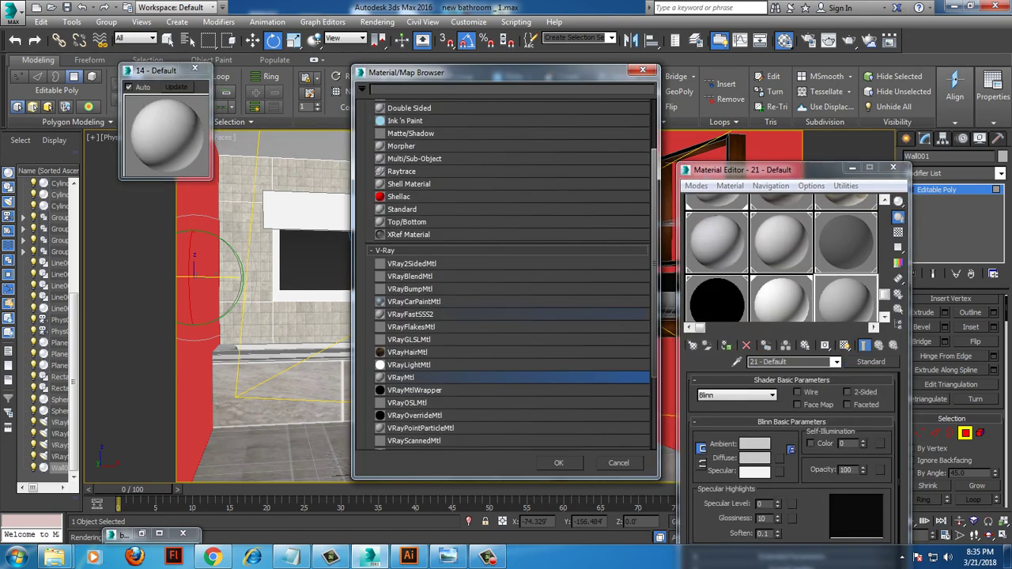
{"action": "double_click", "coordinate": [401, 377]}
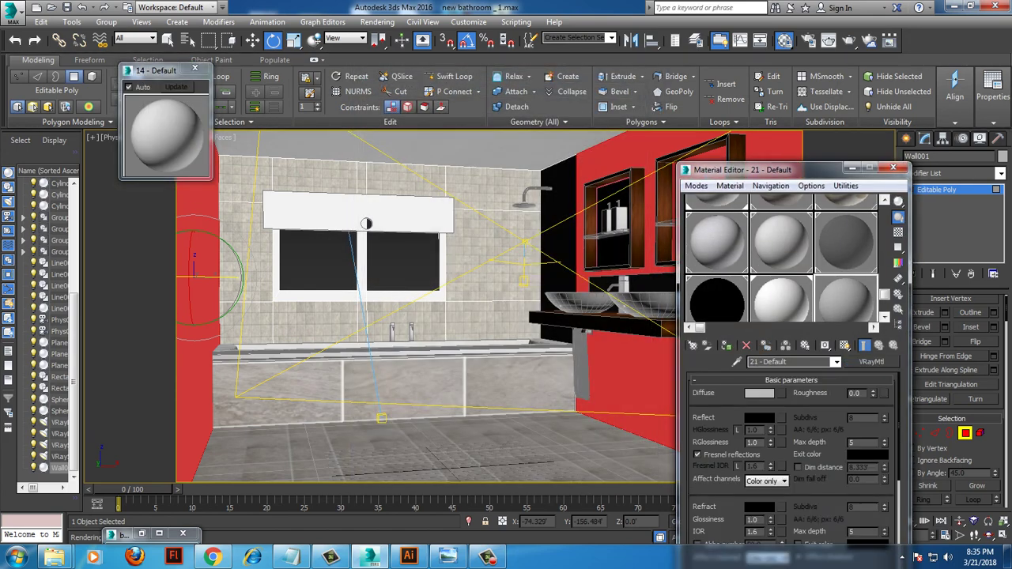
{"action": "left_click", "coordinate": [759, 393]}
{"action": "left_click", "coordinate": [271, 82]}
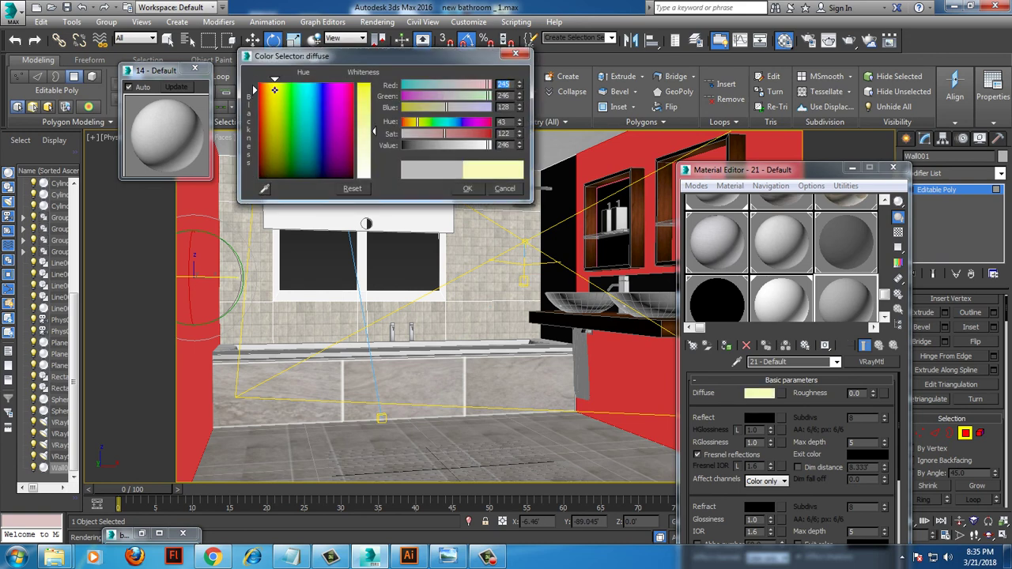
{"action": "left_click_drag", "start_coordinate": [447, 134], "coordinate": [425, 134]}
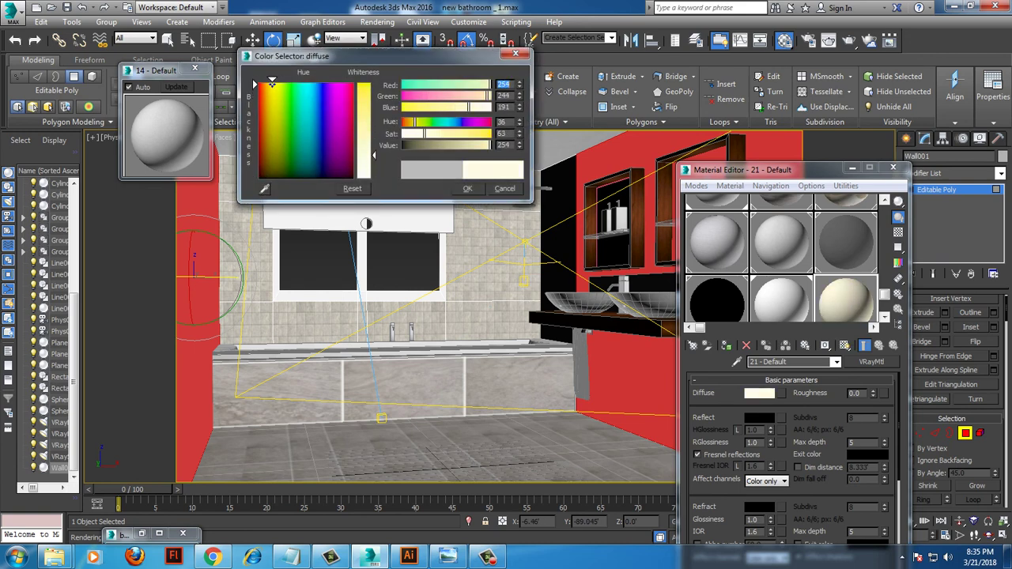
{"action": "left_click", "coordinate": [467, 189]}
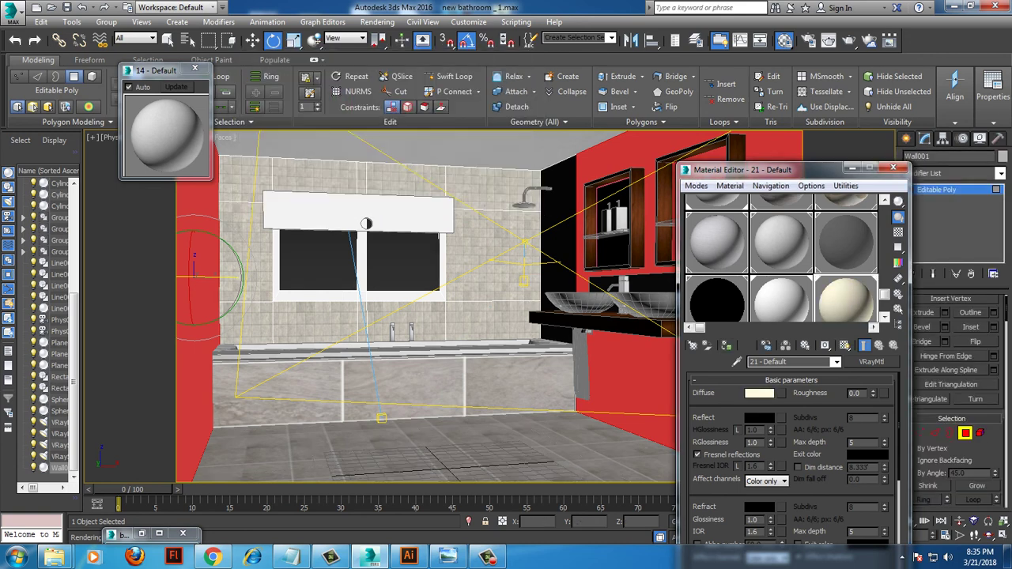
{"action": "key", "text": "shift+q"}
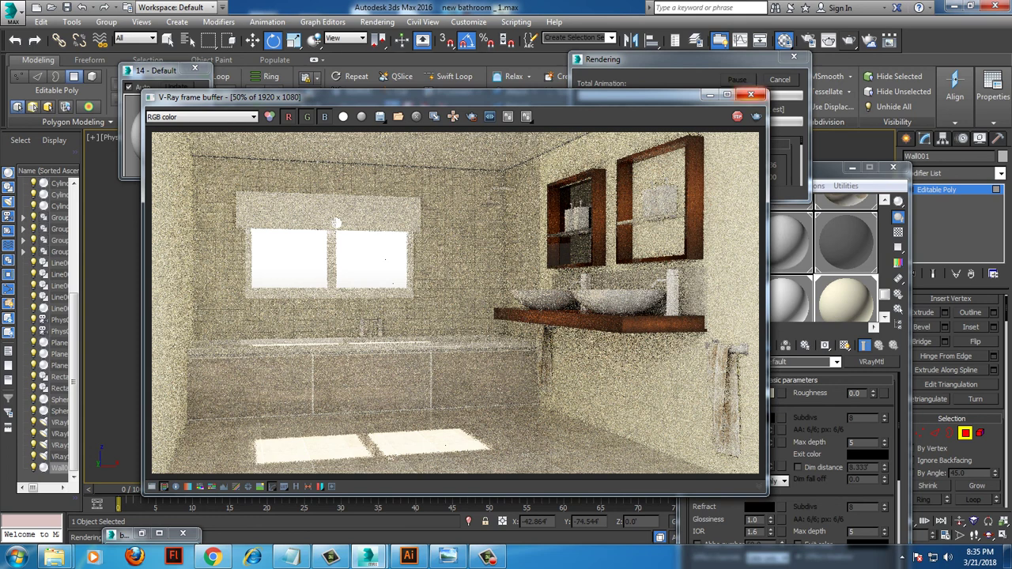
Close the render, undo the VRayMtl switch back to Standard Blinn, and render again.
{"action": "key", "text": "Escape"}
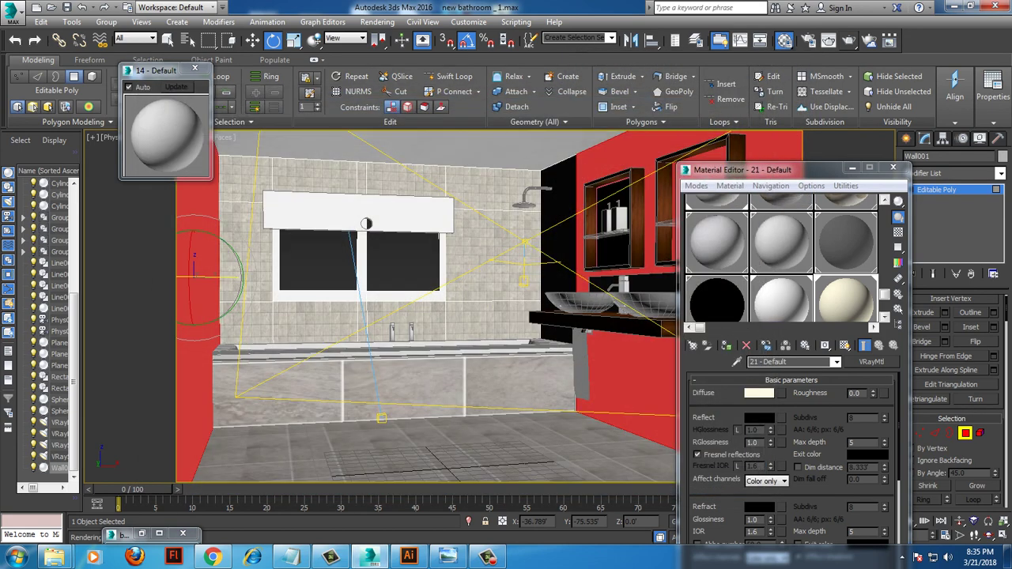
{"action": "key", "text": "ctrl+z"}
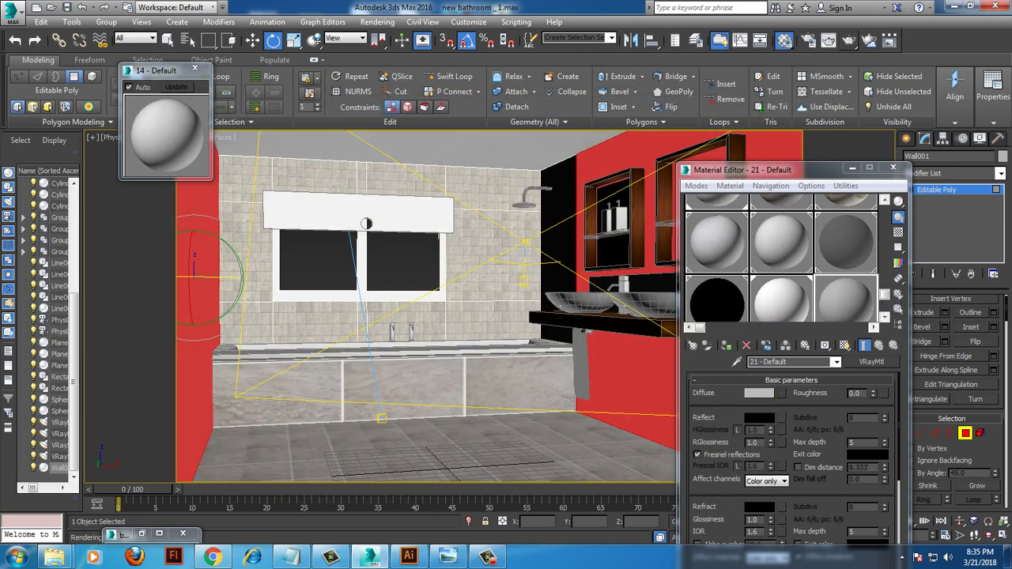
{"action": "key", "text": "shift+q"}
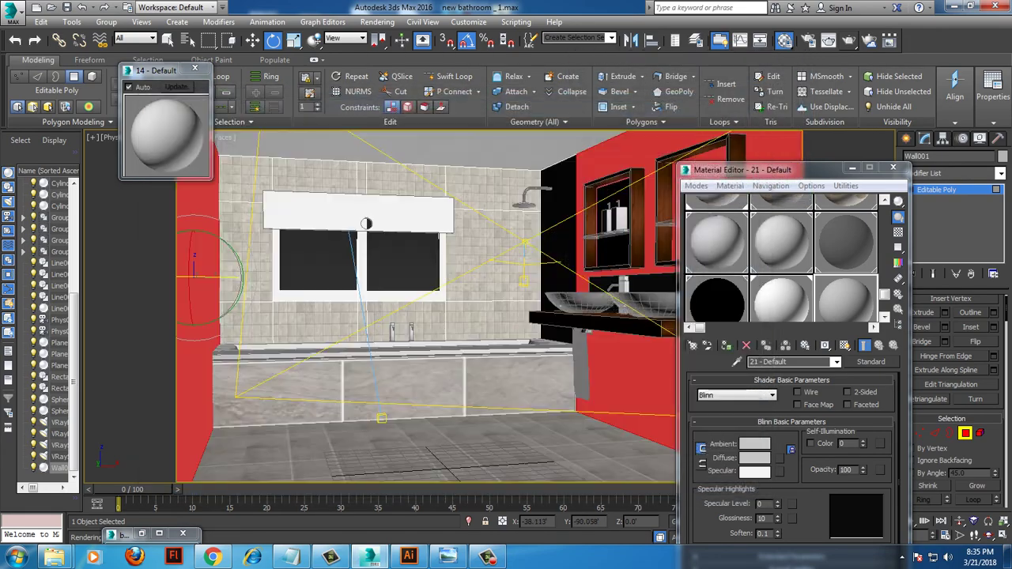
Select the Box018 ceiling slab and scale it down to 95%.
{"action": "left_click", "coordinate": [60, 183]}
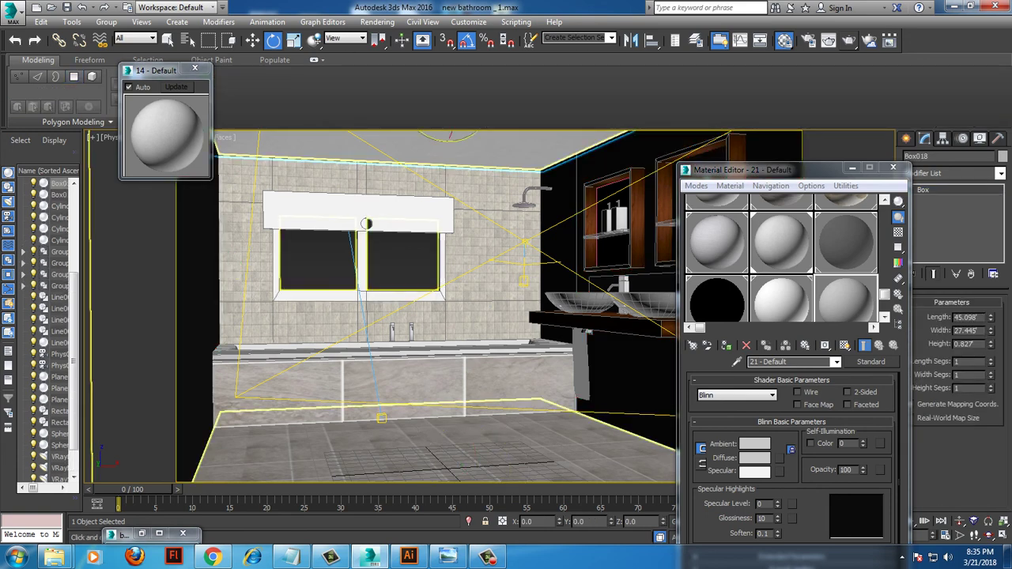
{"action": "scroll", "coordinate": [427, 304], "scroll_direction": "down", "scroll_amount": 5}
{"action": "scroll", "coordinate": [494, 281], "scroll_direction": "up", "scroll_amount": 5}
{"action": "key", "text": "r"}
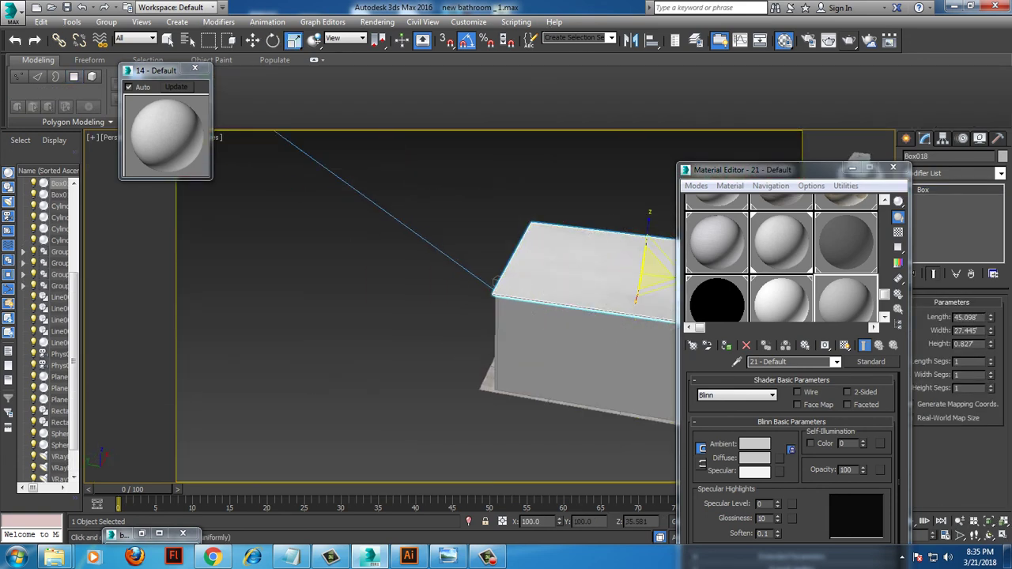
{"action": "middle_click_drag", "start_coordinate": [494, 280], "coordinate": [427, 293], "text": "alt"}
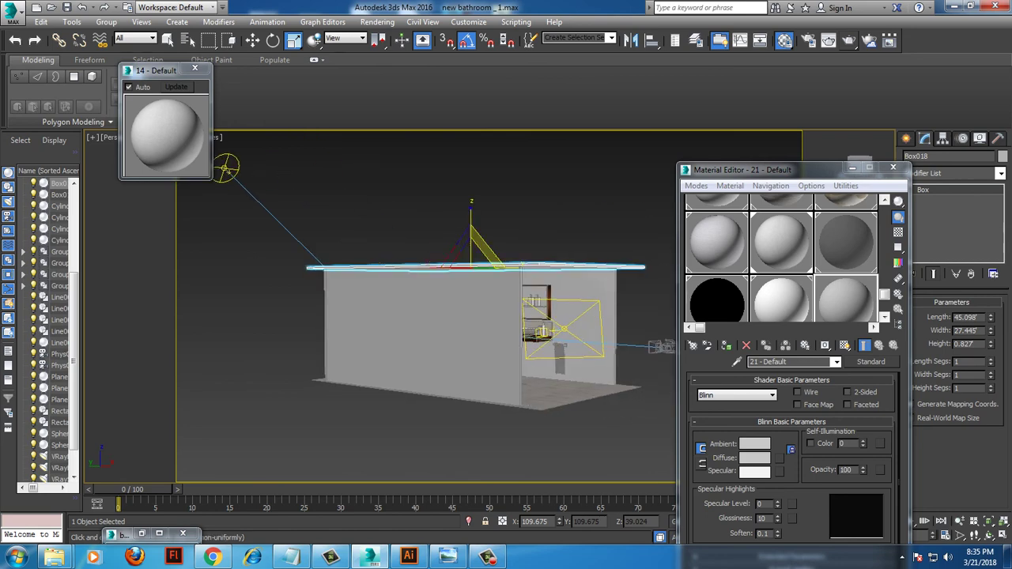
{"action": "left_click_drag", "start_coordinate": [471, 252], "coordinate": [471, 264]}
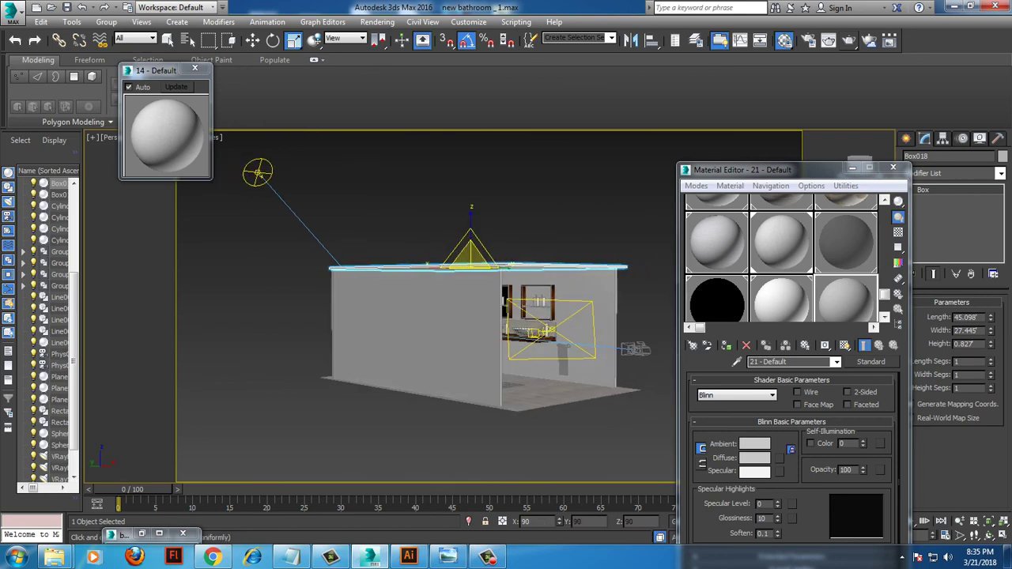
Raise Box018 slightly on Z and render the camera view again.
{"action": "scroll", "coordinate": [466, 316], "scroll_direction": "up", "scroll_amount": 3}
{"action": "scroll", "coordinate": [466, 317], "scroll_direction": "up", "scroll_amount": 4}
{"action": "key", "text": "w"}
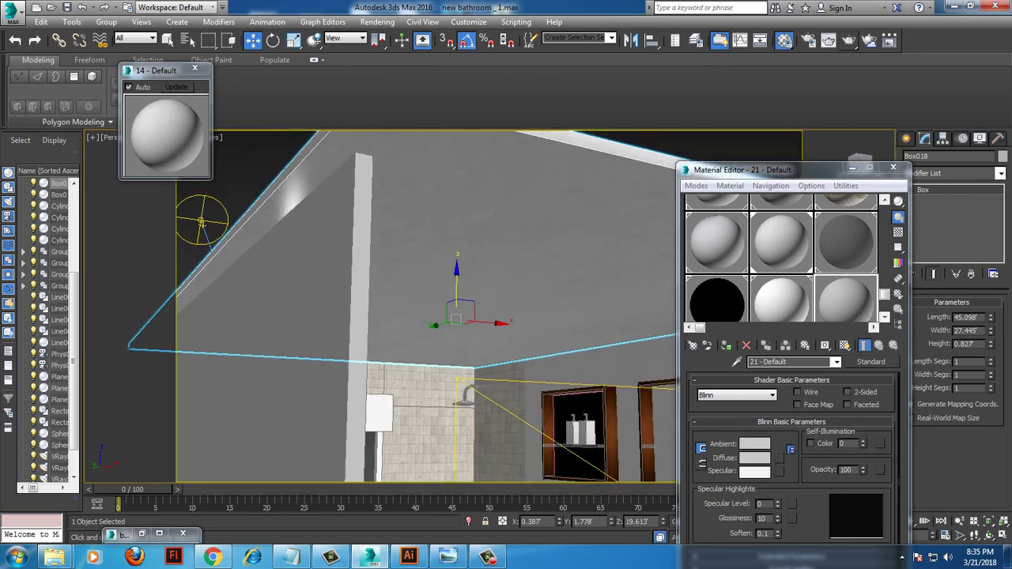
{"action": "left_click_drag", "start_coordinate": [456, 285], "coordinate": [456, 281]}
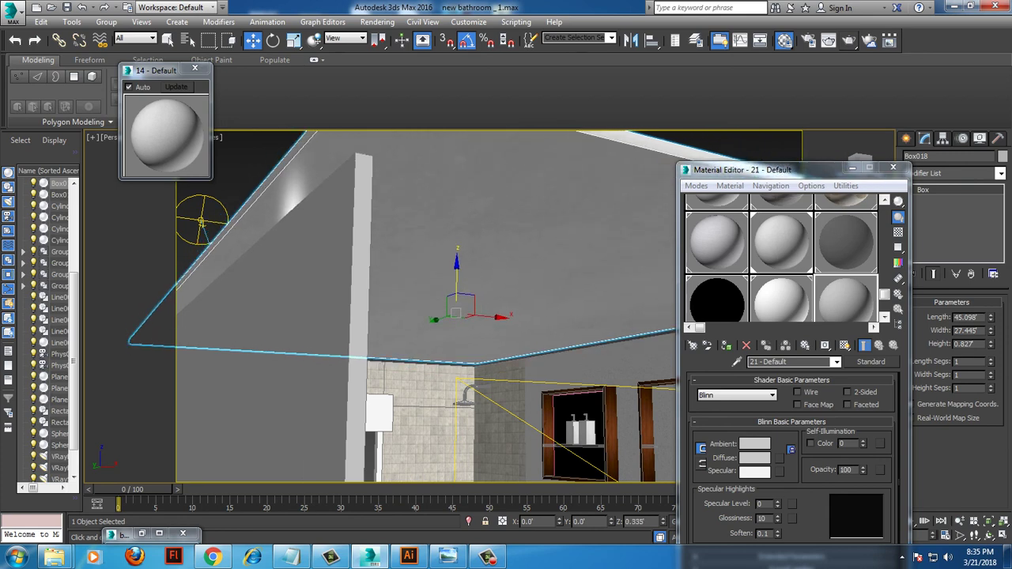
{"action": "key", "text": "c"}
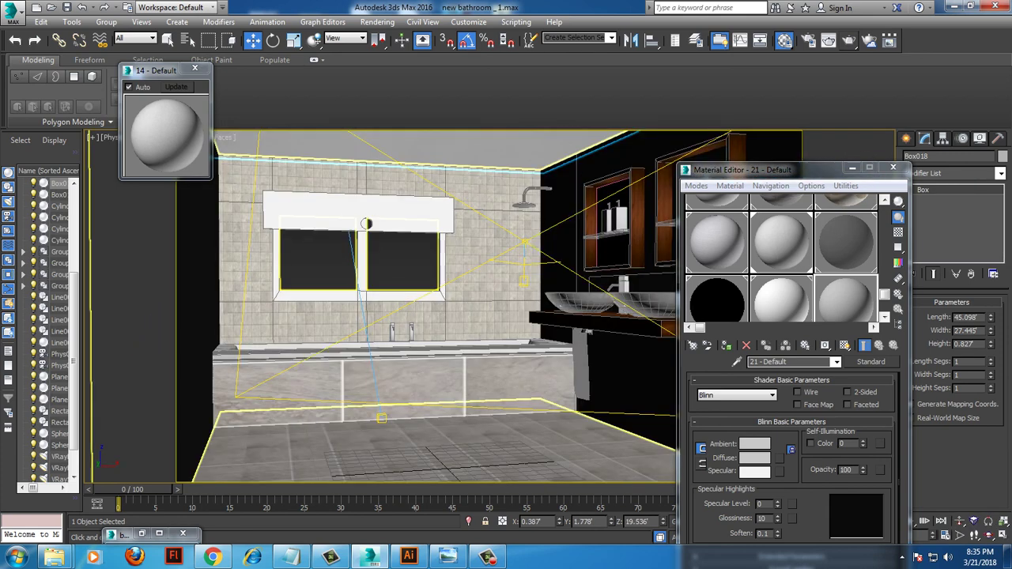
{"action": "key", "text": "shift+q"}
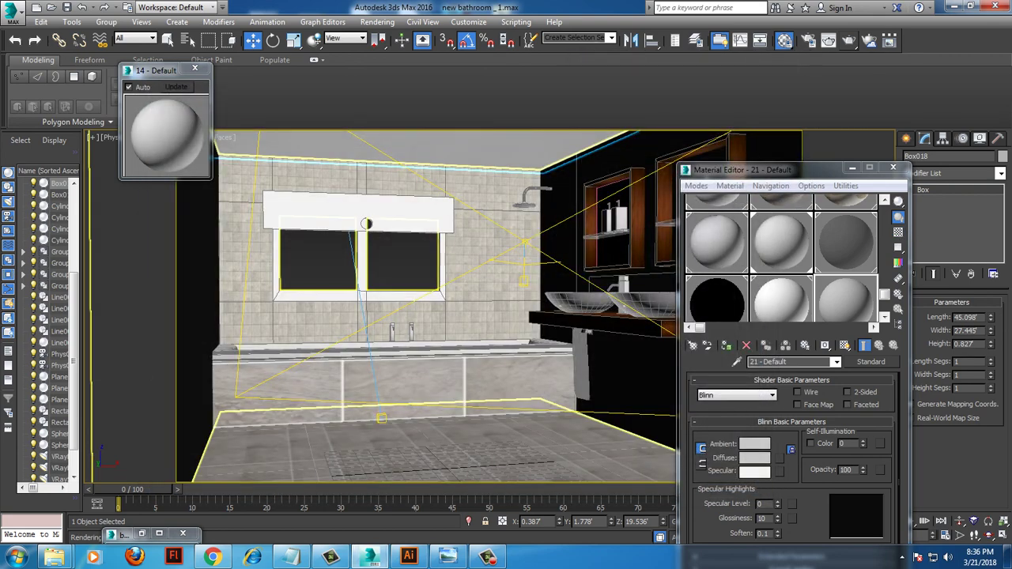
Check VRayLight001's parameters, then deselect and render from the PhysCamera001 view.
{"action": "scroll", "coordinate": [484, 321], "scroll_direction": "down", "scroll_amount": 5}
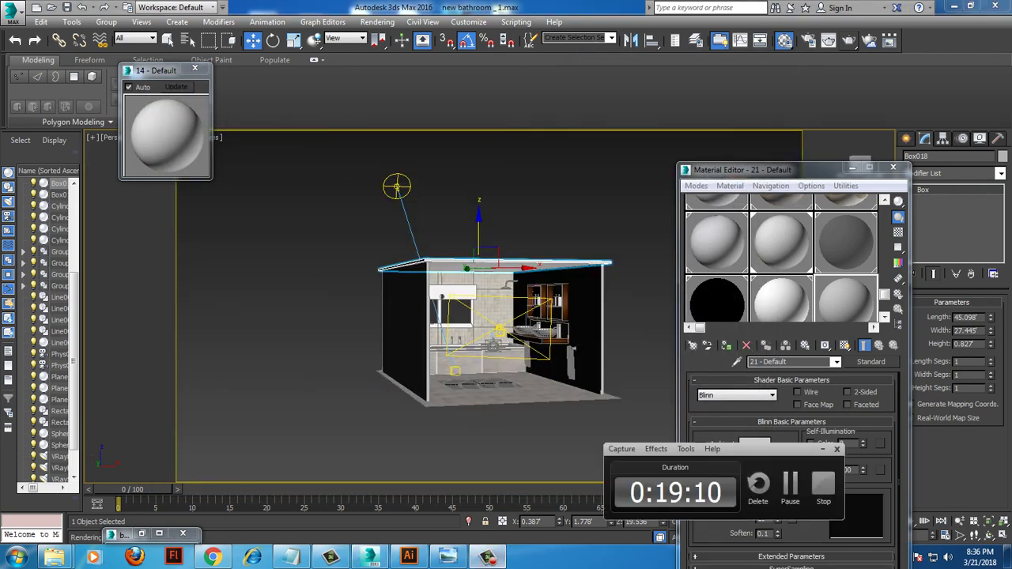
{"action": "middle_click_drag", "start_coordinate": [487, 324], "coordinate": [466, 336], "text": "alt"}
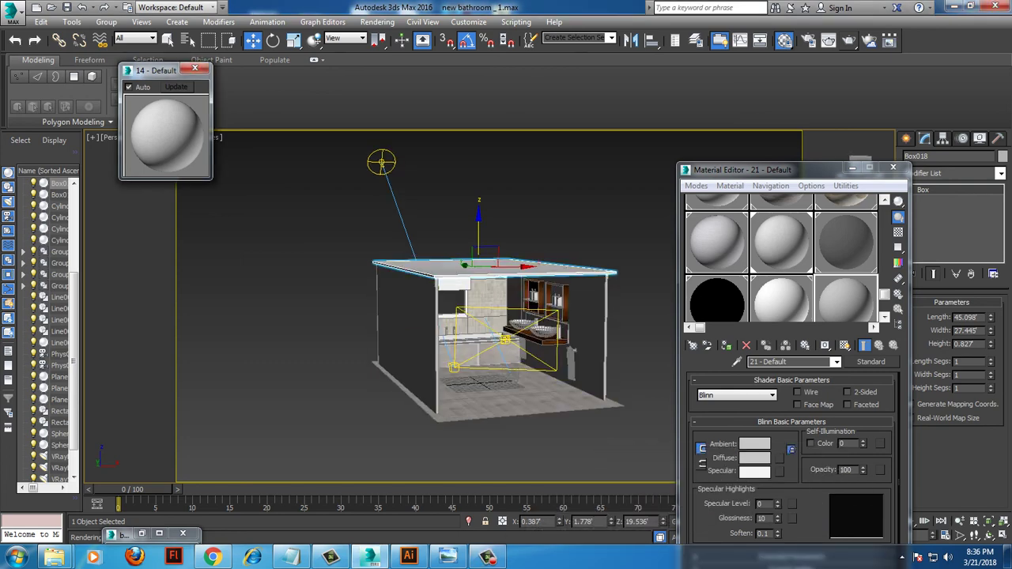
{"action": "left_click", "coordinate": [498, 336]}
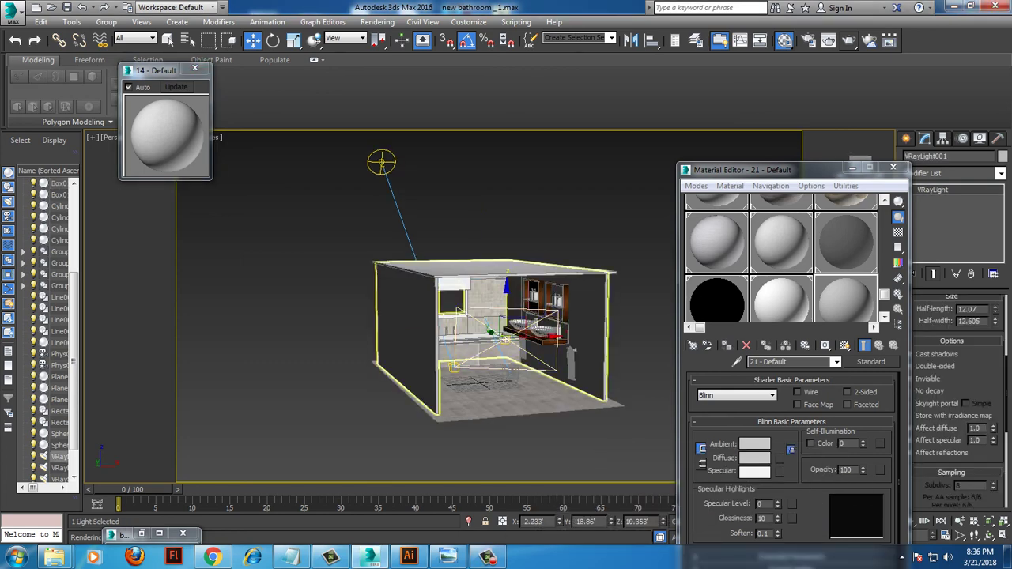
{"action": "scroll", "coordinate": [957, 396], "scroll_direction": "up", "scroll_amount": 1}
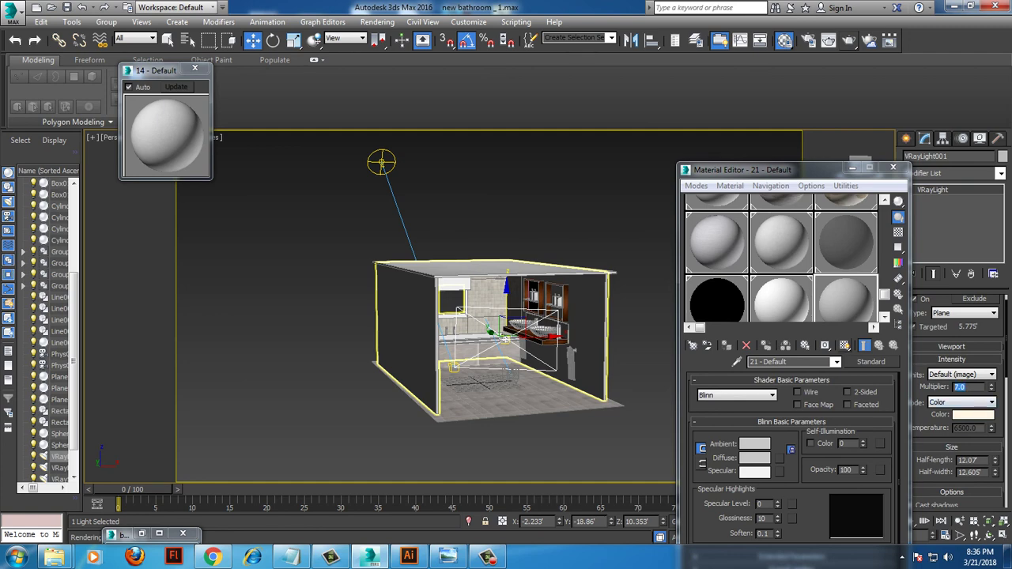
{"action": "key", "text": "ctrl+d"}
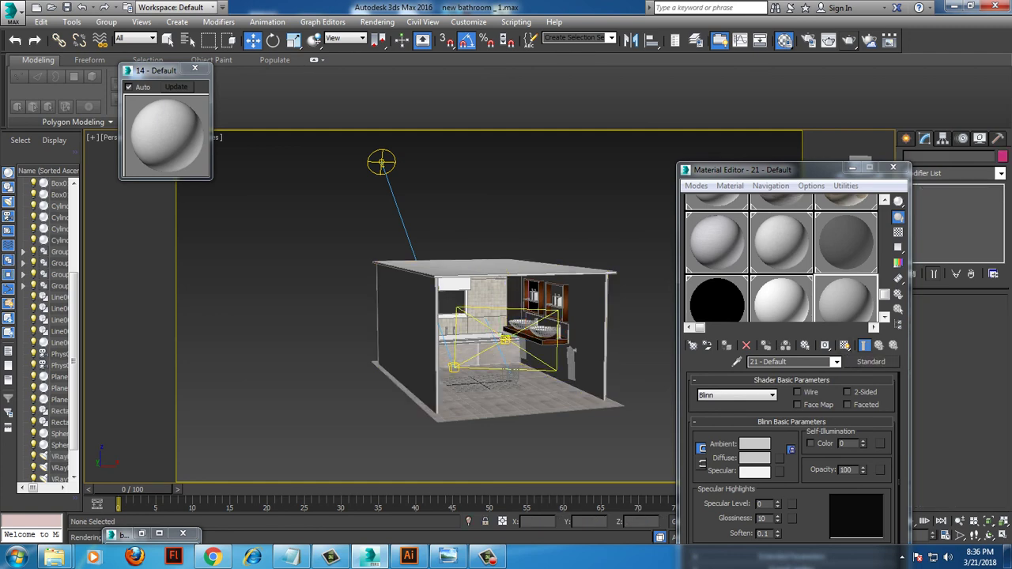
{"action": "key", "text": "c"}
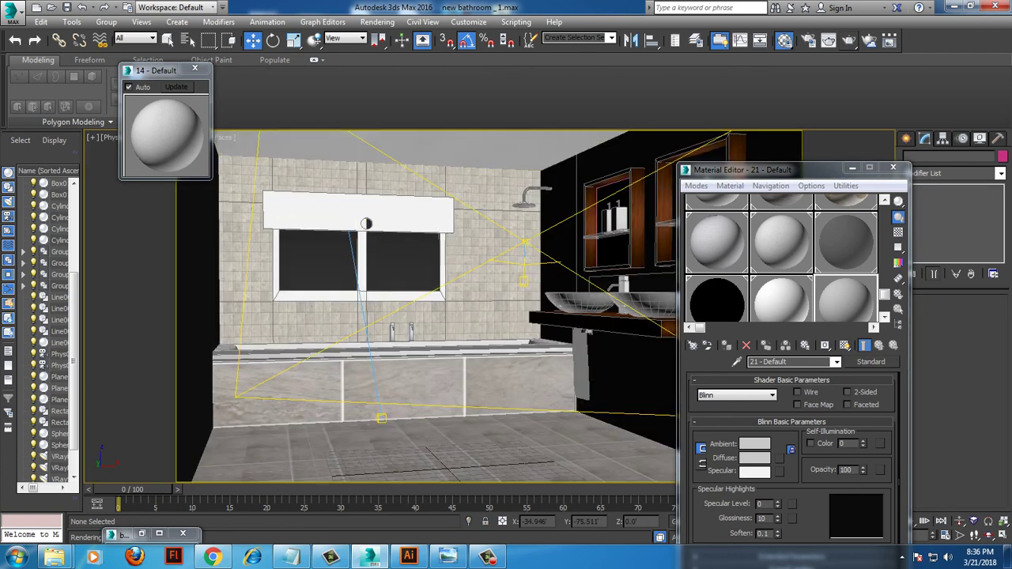
{"action": "left_click", "coordinate": [848, 41]}
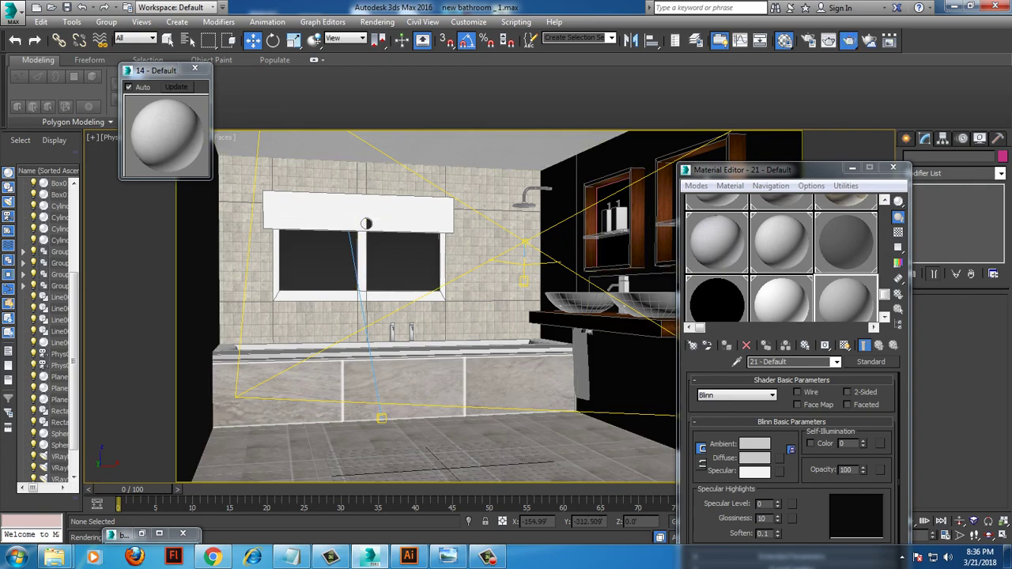
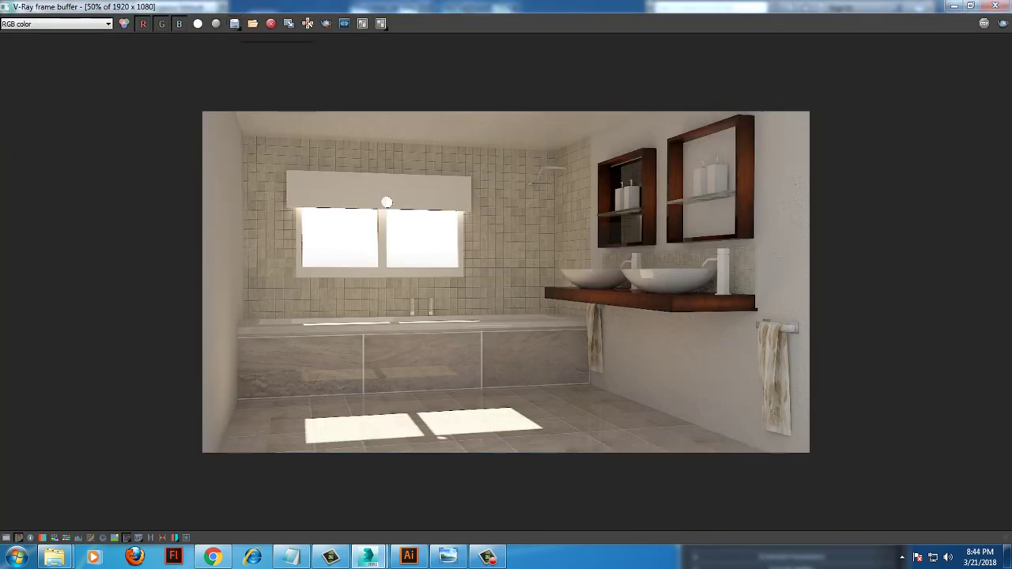
Save the V-Ray frame buffer image to the Desktop as JPEG 'bathhh' at quality 100.
{"action": "left_click", "coordinate": [234, 23]}
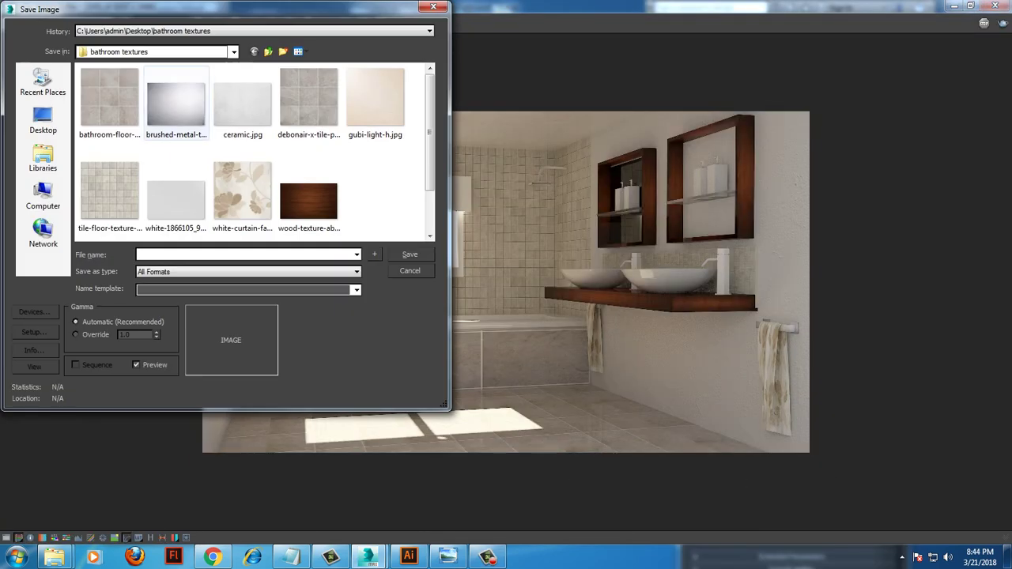
{"action": "left_click", "coordinate": [44, 120]}
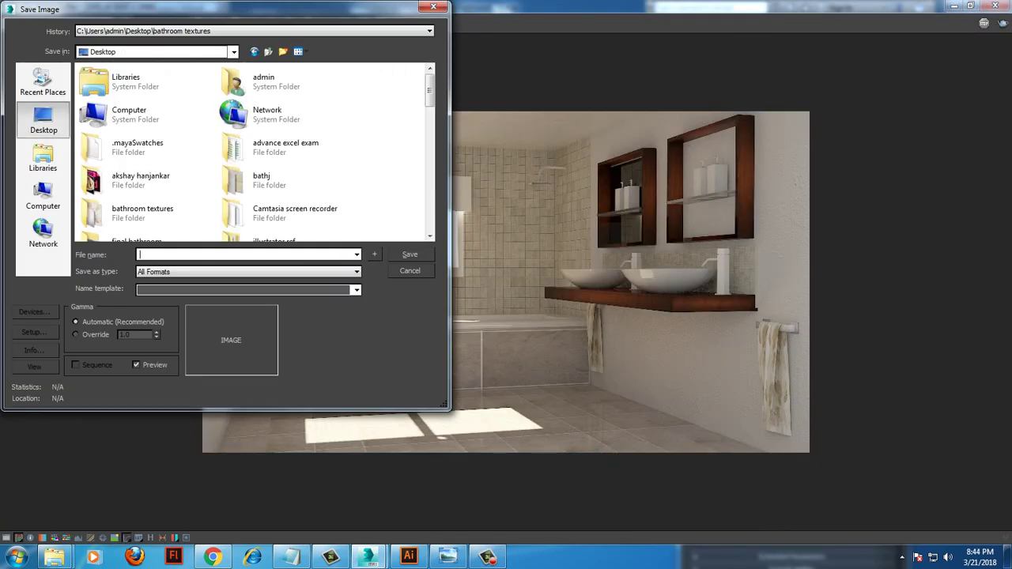
{"action": "type", "text": "bathhh"}
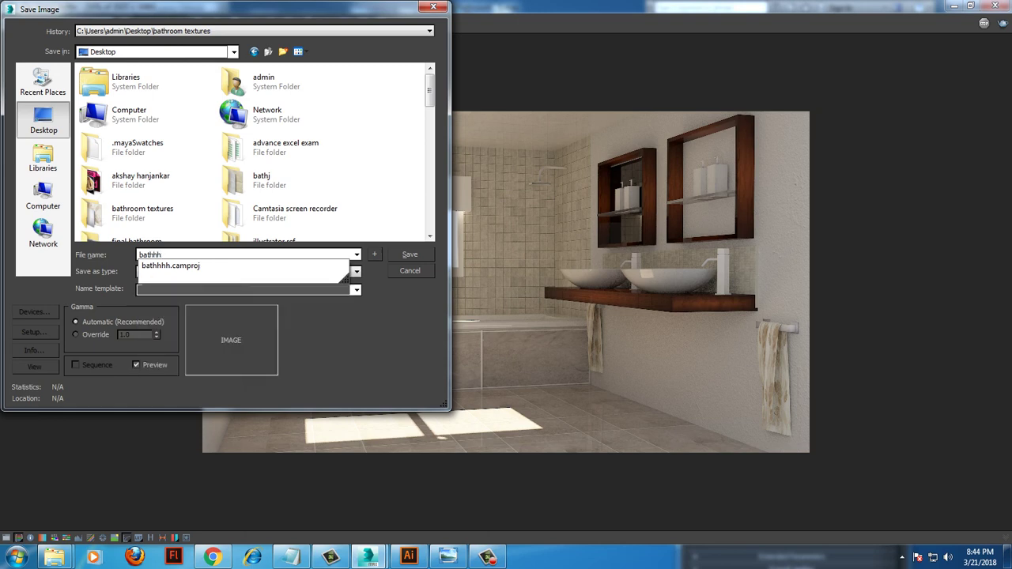
{"action": "key", "text": "Escape"}
{"action": "left_click", "coordinate": [246, 271]}
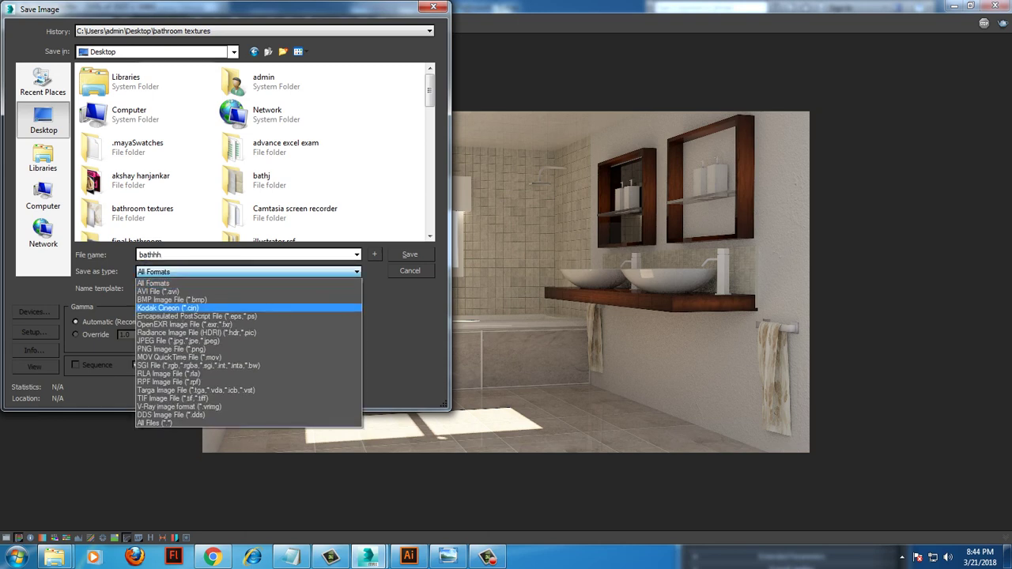
{"action": "left_click", "coordinate": [238, 340]}
{"action": "key", "text": "Return"}
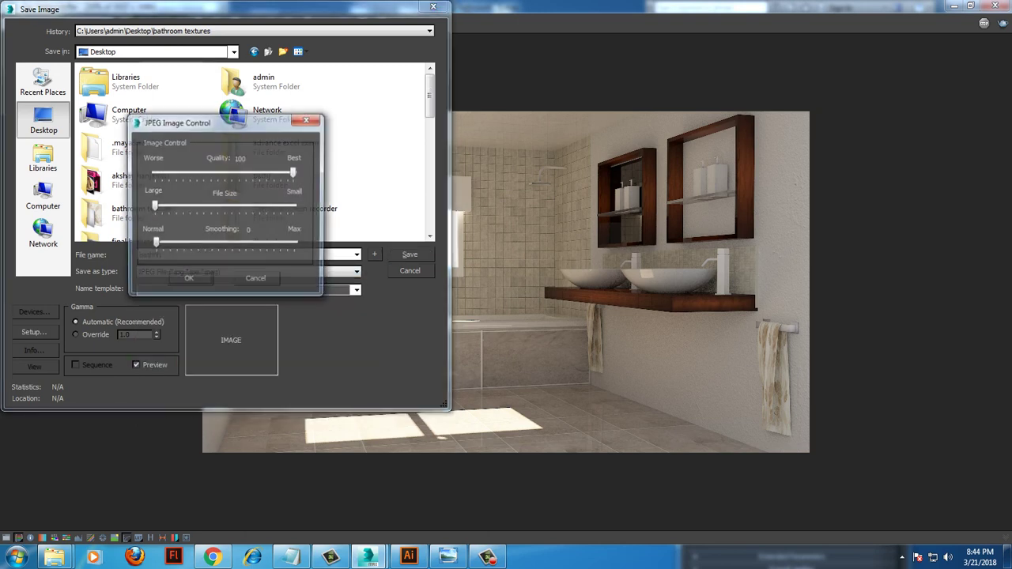
{"action": "key", "text": "Return"}
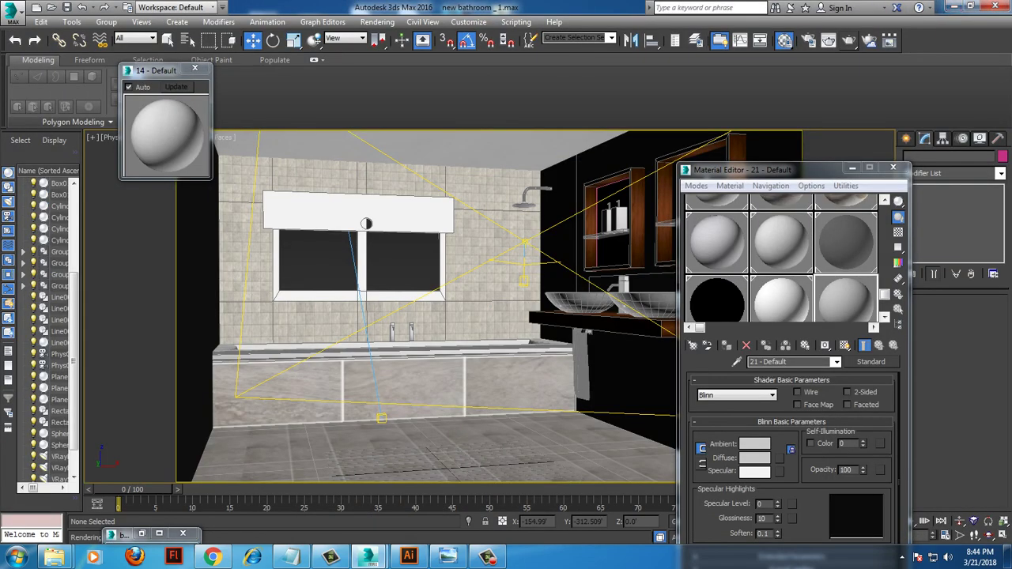
{"action": "left_click", "coordinate": [11, 11]}
{"action": "left_click", "coordinate": [34, 124]}
{"action": "left_click", "coordinate": [359, 210]}
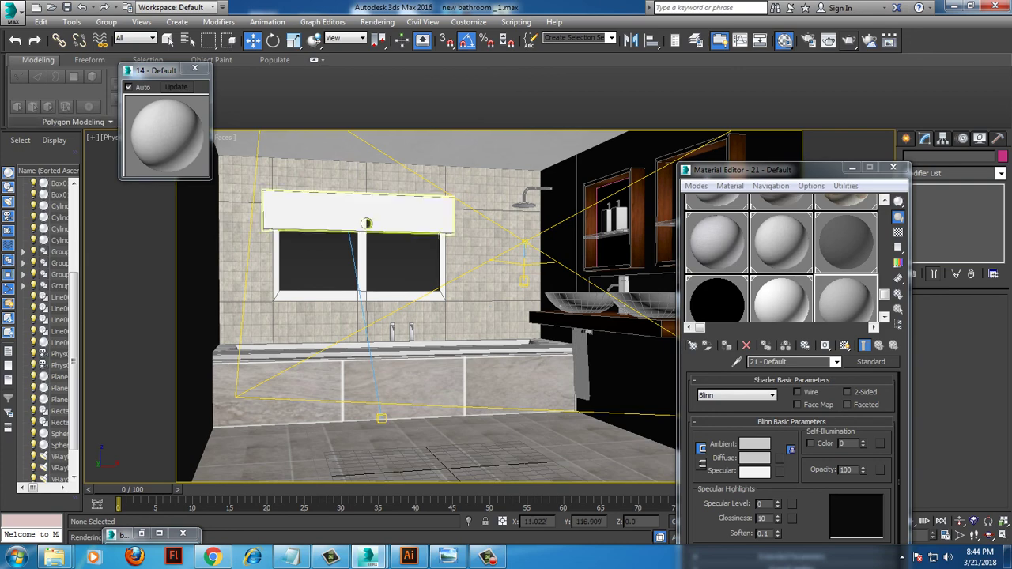
Minimize 3ds Max and open bathhh.jpg from the desktop with Adobe Photoshop CC 2015.
{"action": "left_click", "coordinate": [958, 7]}
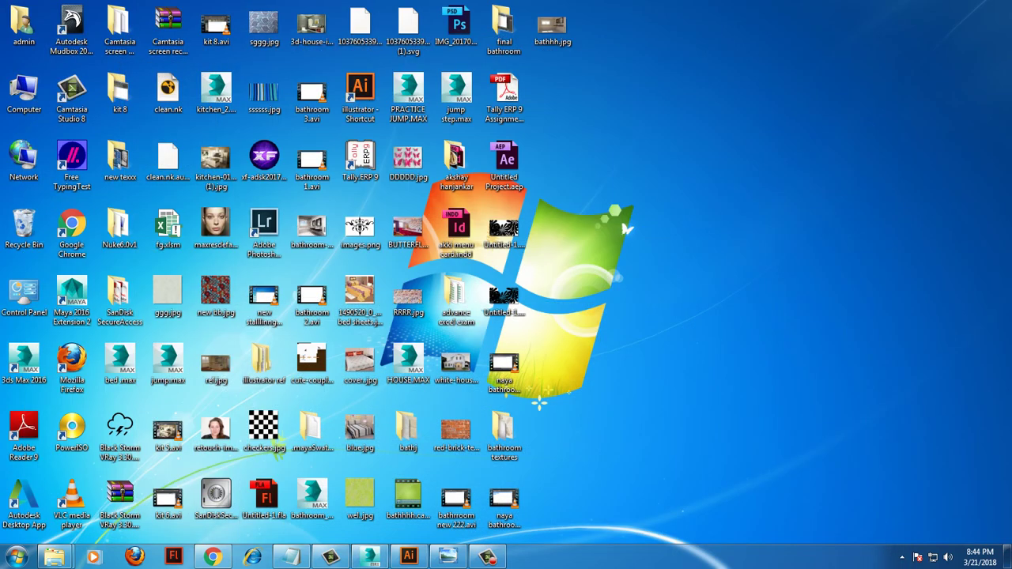
{"action": "right_click", "coordinate": [554, 24]}
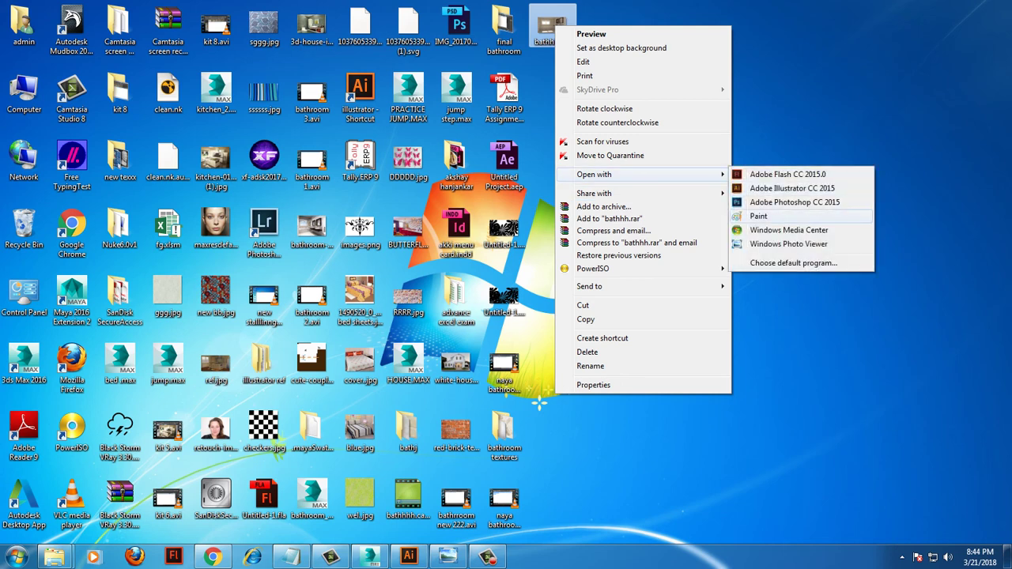
{"action": "left_click", "coordinate": [795, 202]}
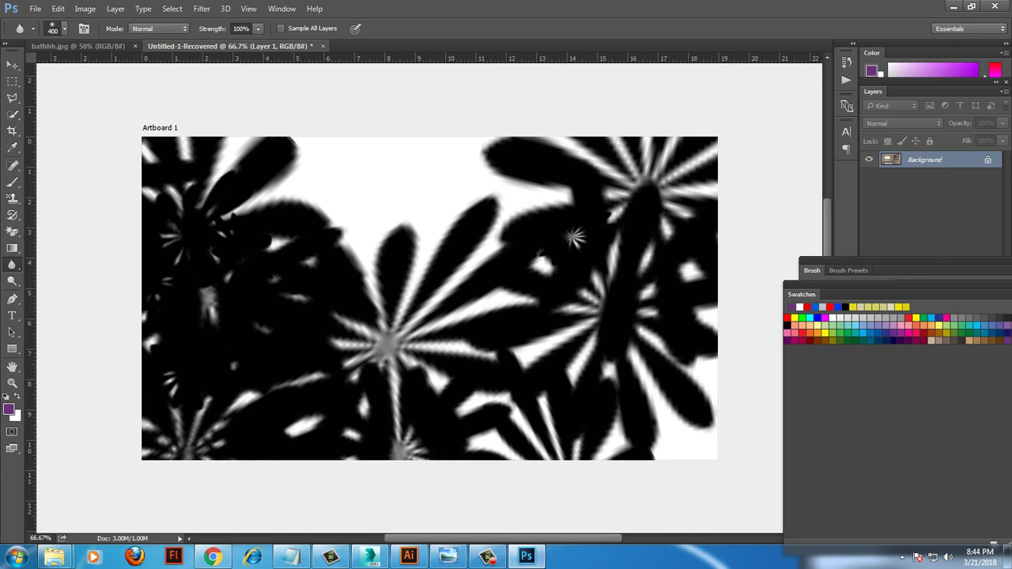
Switch to the bathhh.jpg document and convert its Background into Layer 0.
{"action": "left_click", "coordinate": [487, 557]}
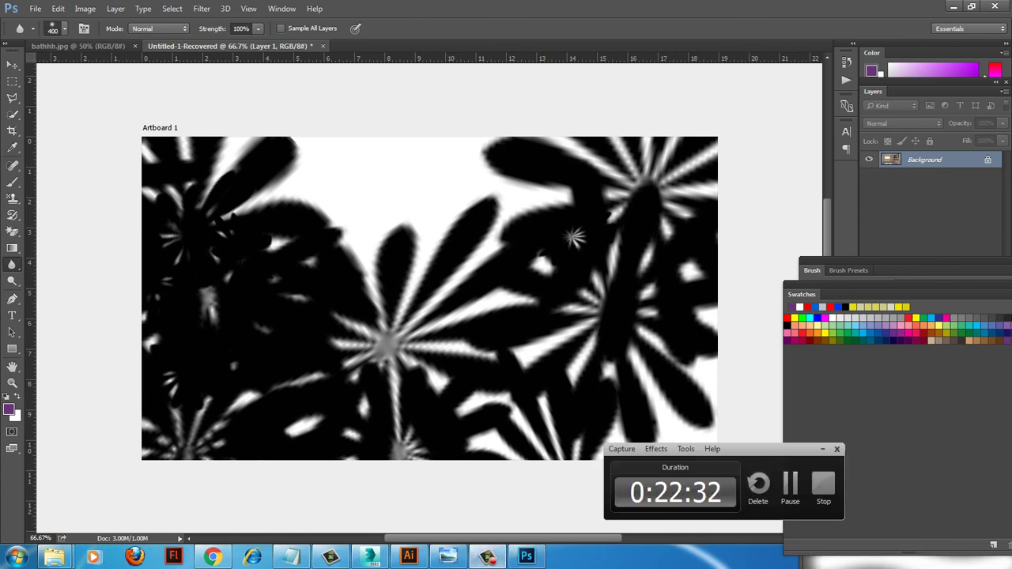
{"action": "key", "text": "ctrl+Tab"}
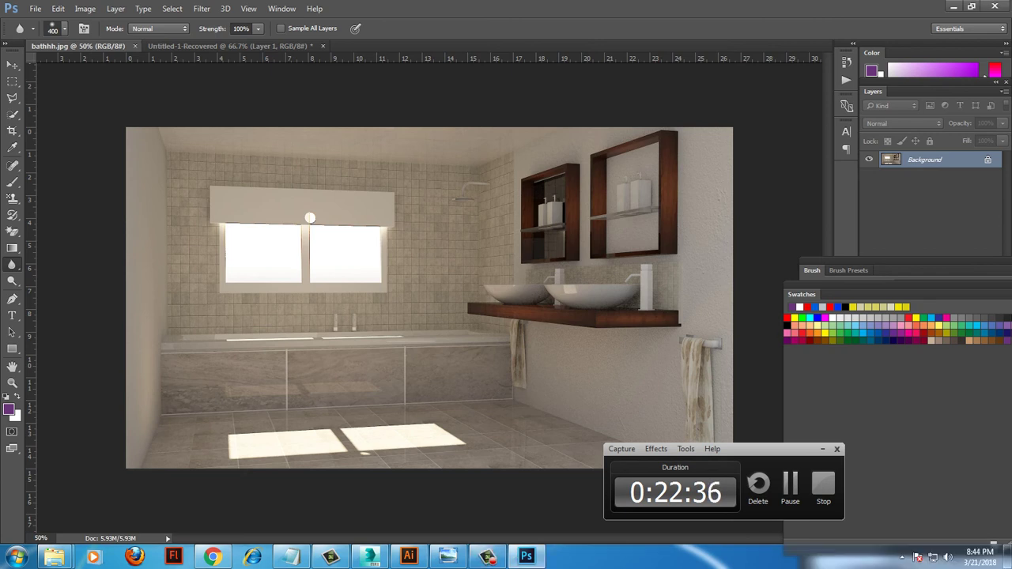
{"action": "double_click", "coordinate": [949, 159]}
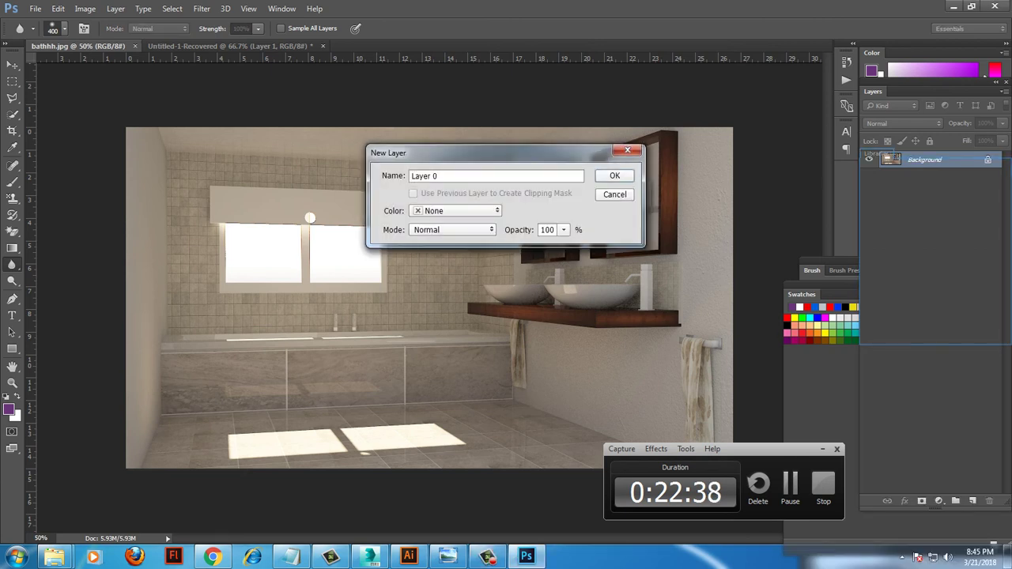
{"action": "key", "text": "Return"}
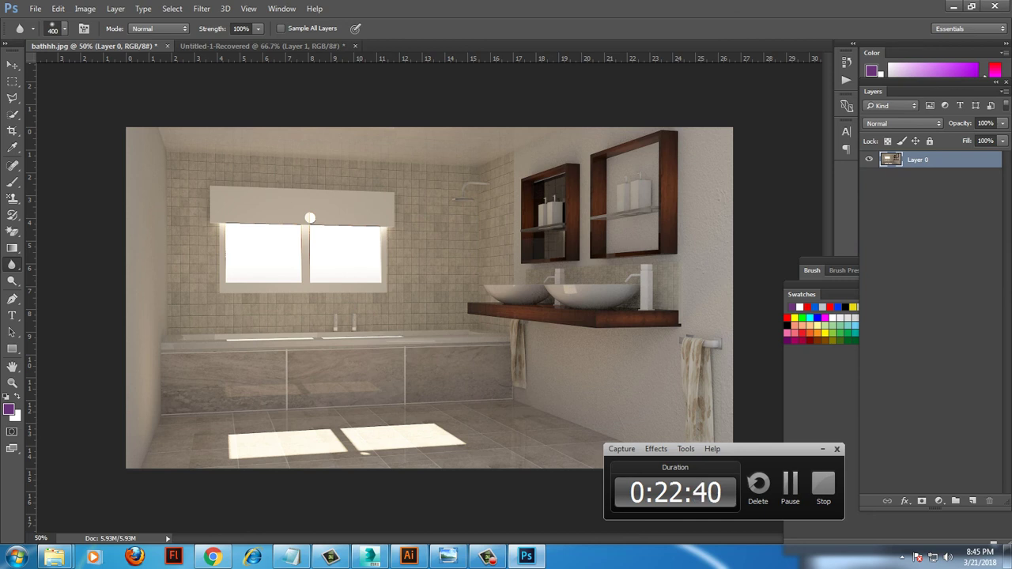
Add a Color Balance adjustment layer with midtones Red +2 and Blue +1.
{"action": "left_click", "coordinate": [939, 501]}
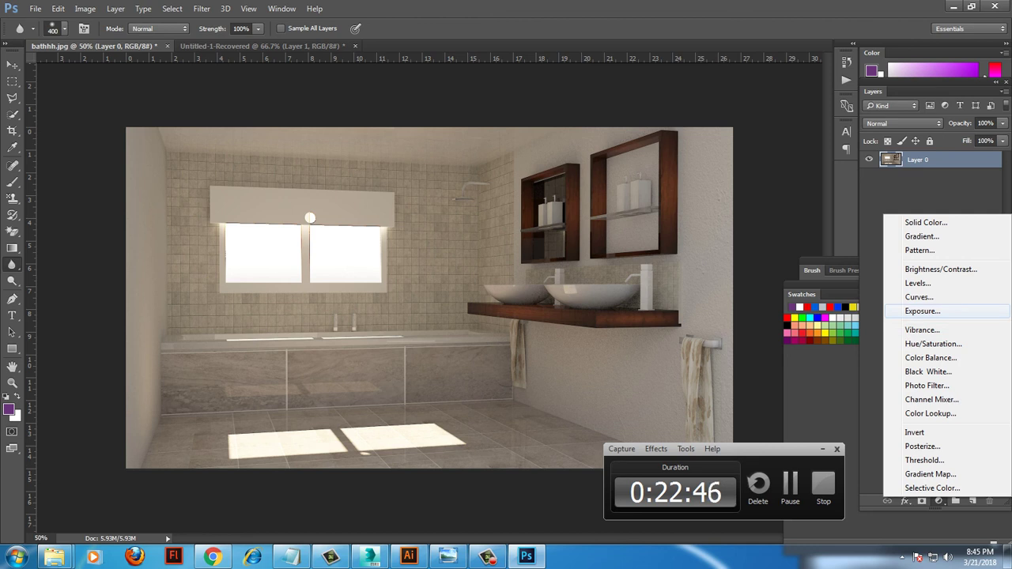
{"action": "left_click", "coordinate": [931, 357]}
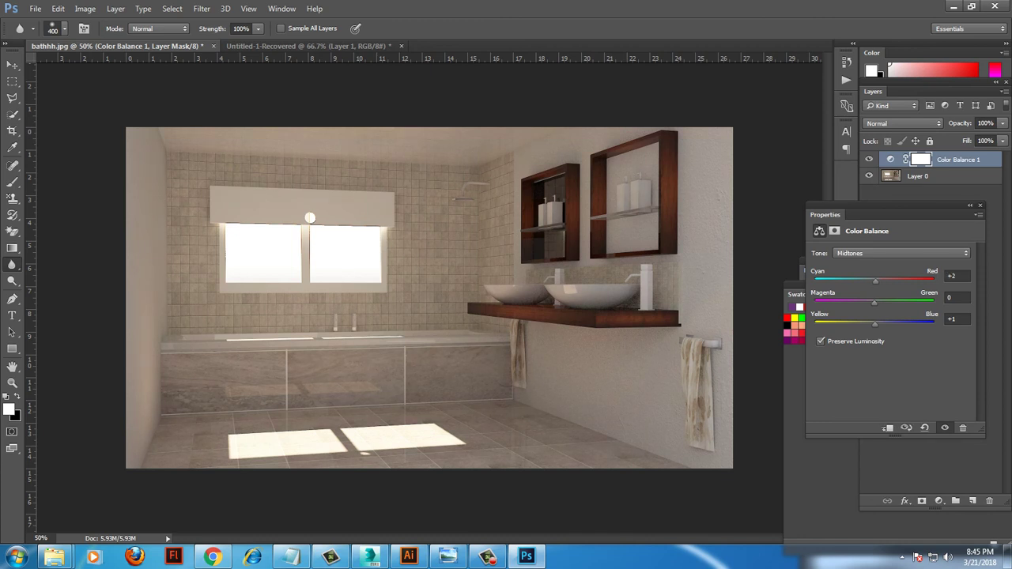
{"action": "left_click", "coordinate": [918, 175]}
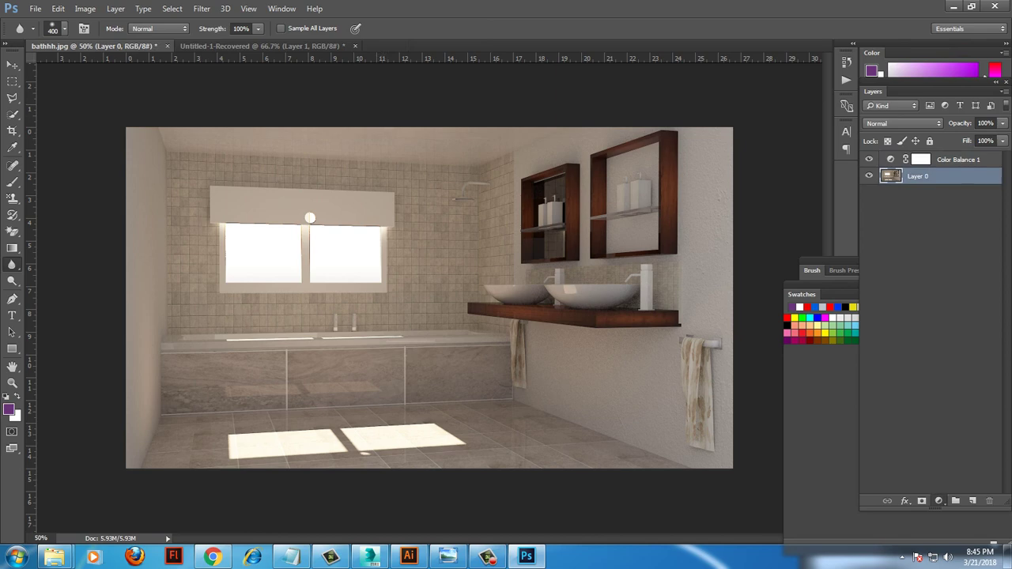
{"action": "left_click", "coordinate": [938, 500]}
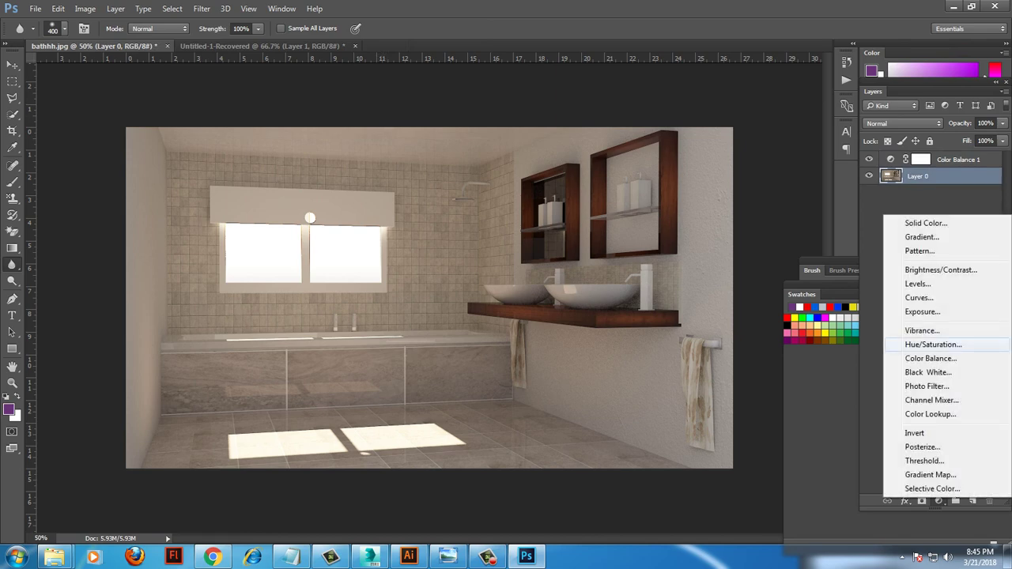
Add an Exposure adjustment layer set to +0.50 to brighten the render.
{"action": "left_click", "coordinate": [922, 311]}
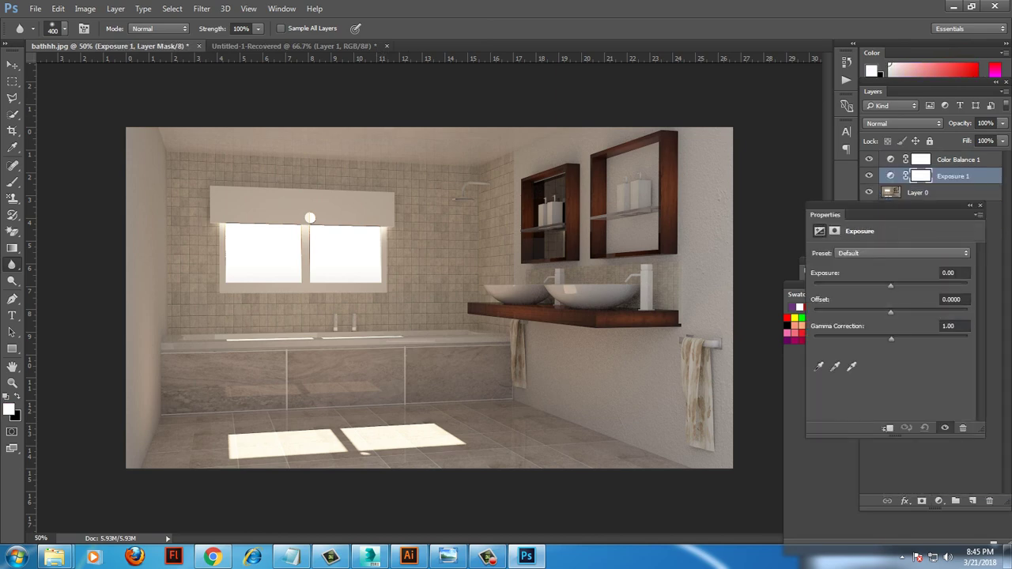
{"action": "mouse_move", "coordinate": [891, 286]}
{"action": "left_mouse_down"}
{"action": "mouse_move", "coordinate": [904, 285]}
{"action": "mouse_move", "coordinate": [896, 285]}
{"action": "left_mouse_up"}
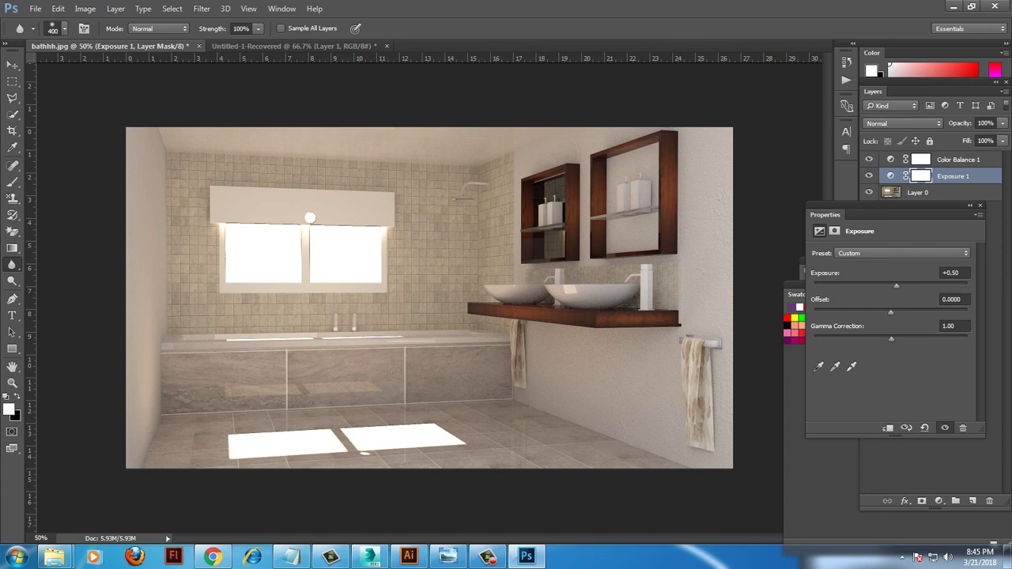
{"action": "left_click", "coordinate": [917, 193]}
{"action": "left_click", "coordinate": [825, 317]}
{"action": "left_click", "coordinate": [85, 8]}
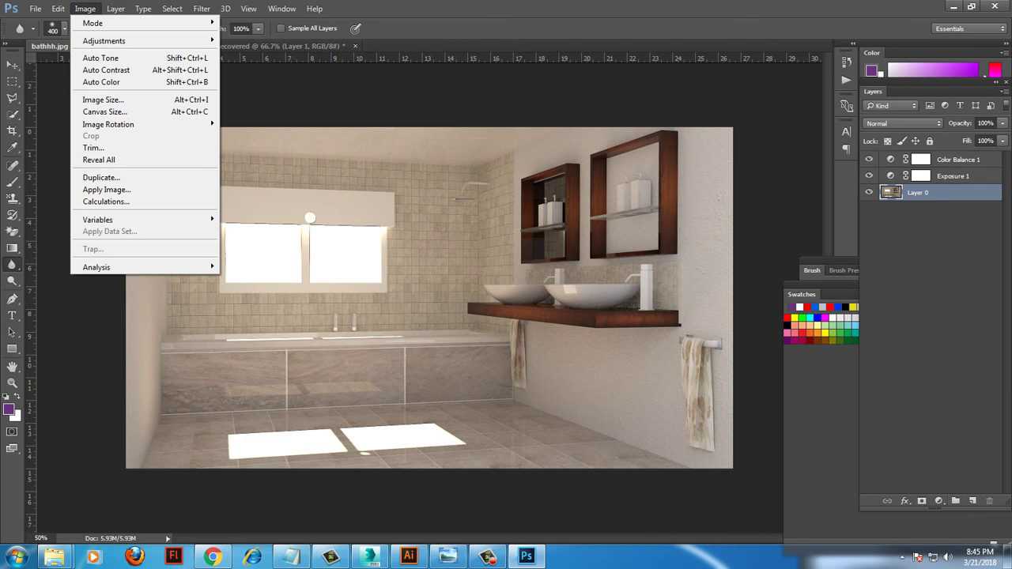
{"action": "left_click", "coordinate": [939, 501]}
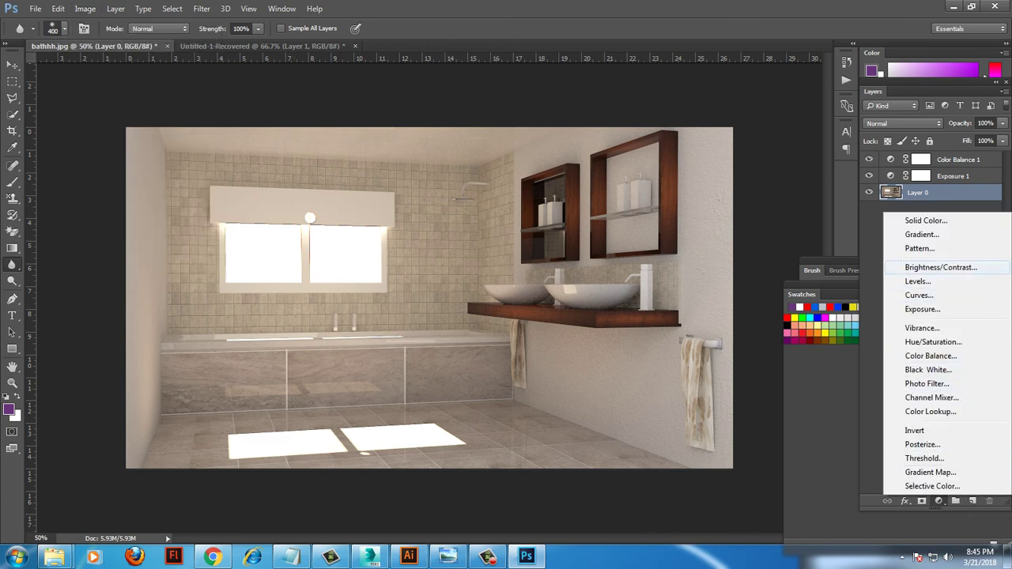
Add a Brightness/Contrast adjustment layer with brightness 12 and contrast 60.
{"action": "left_click", "coordinate": [941, 268]}
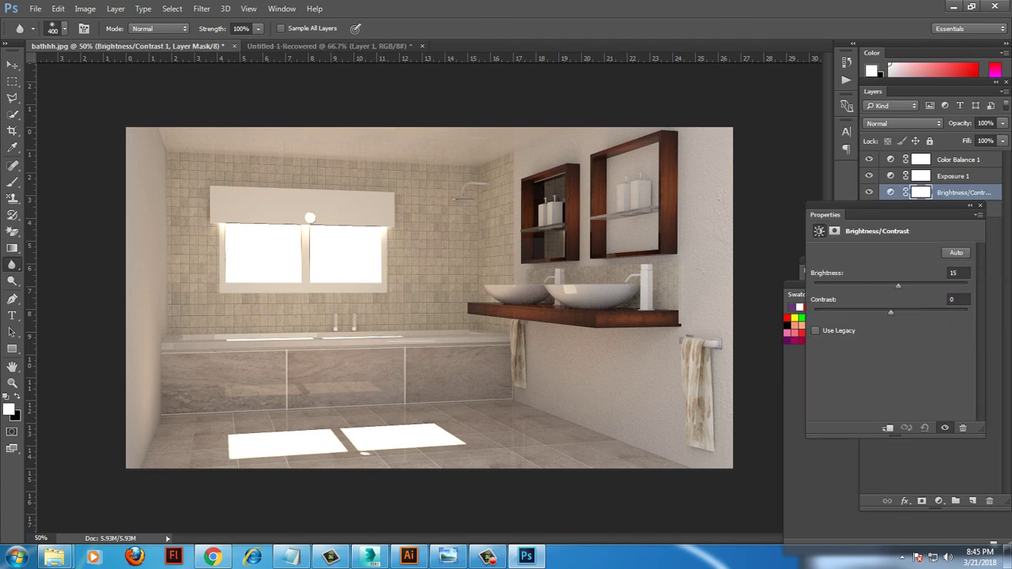
{"action": "left_click_drag", "start_coordinate": [898, 285], "coordinate": [899, 285]}
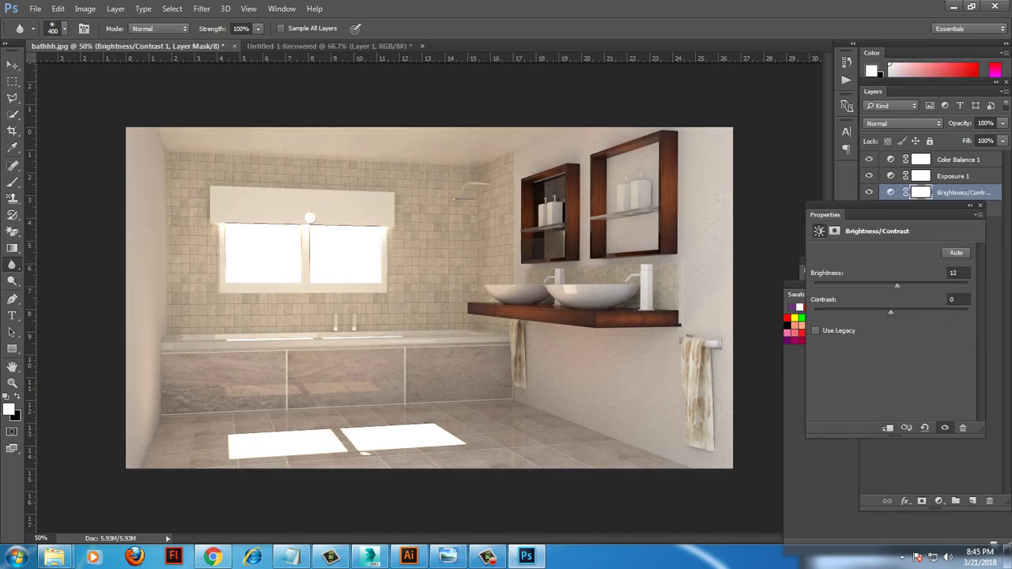
{"action": "type", "text": "-12"}
{"action": "type", "text": "60"}
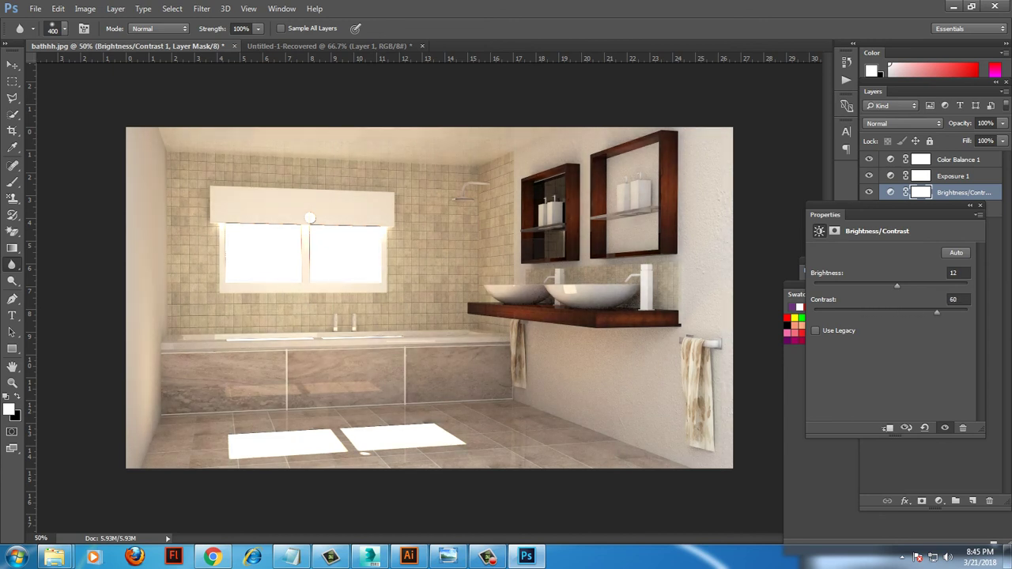
{"action": "type", "text": "22"}
{"action": "left_click", "coordinate": [981, 206]}
{"action": "left_click", "coordinate": [921, 208]}
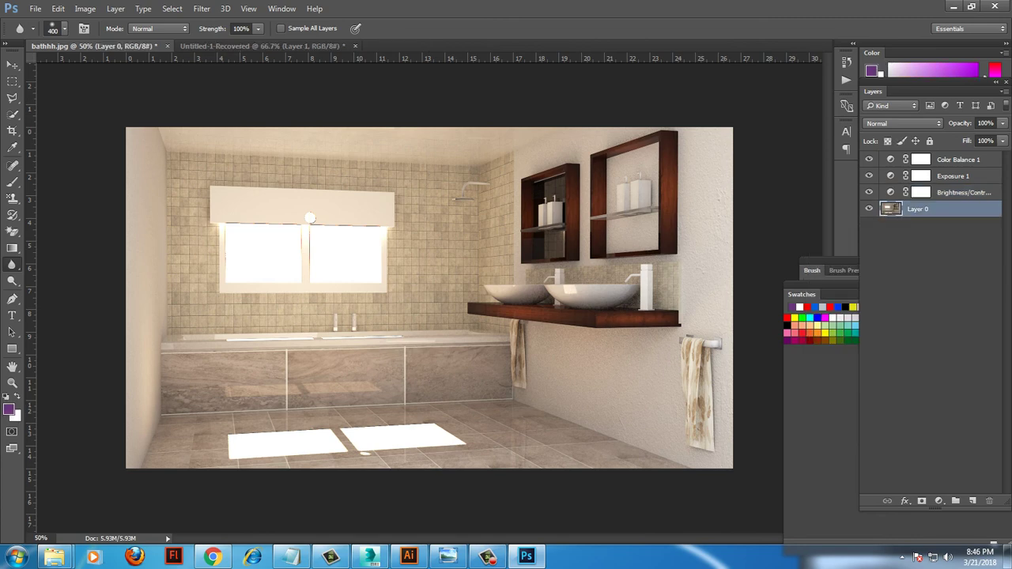
Add a Curves adjustment layer, lifting the midtones and pulling the shadows down.
{"action": "left_click", "coordinate": [938, 501]}
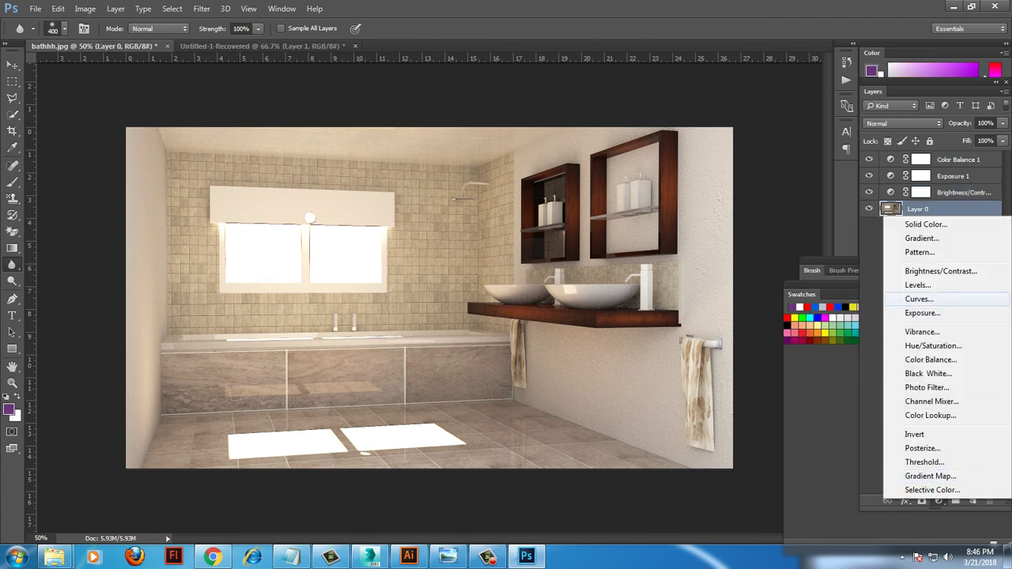
{"action": "left_click", "coordinate": [909, 315]}
{"action": "left_click_drag", "start_coordinate": [926, 321], "coordinate": [926, 322]}
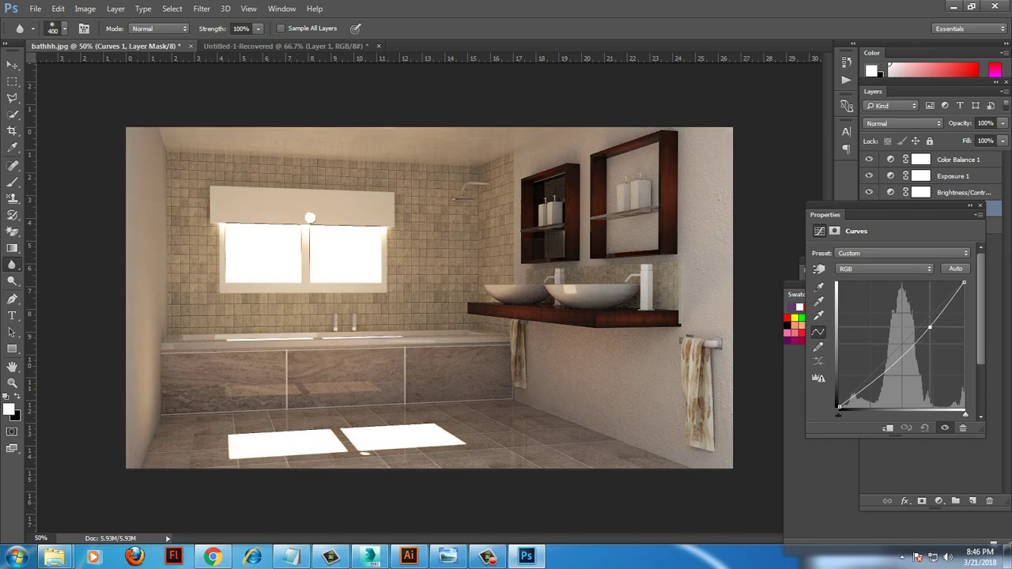
{"action": "left_click_drag", "start_coordinate": [875, 372], "coordinate": [875, 376]}
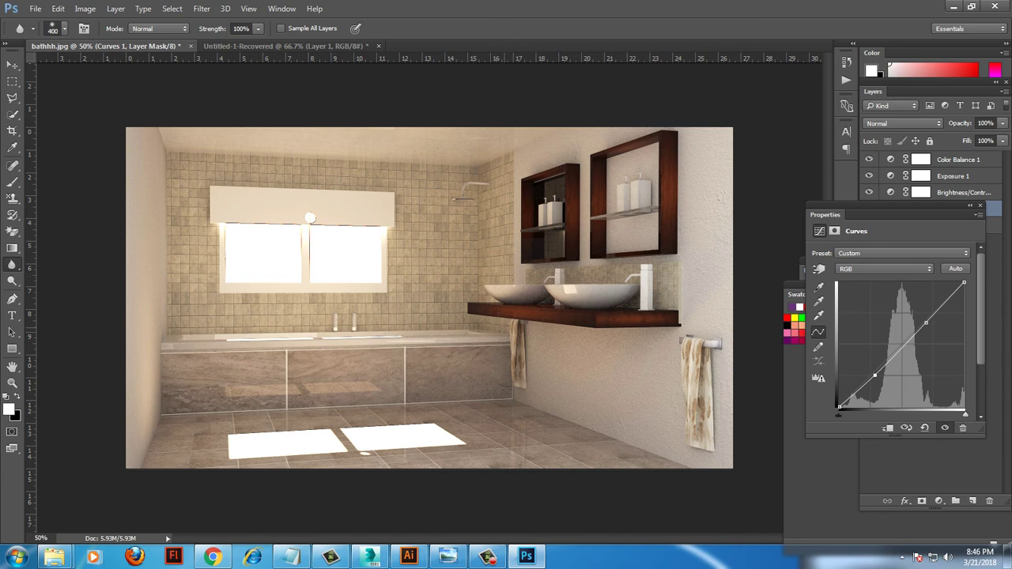
Preview the zoomed render full screen on black with the Curves settings closed.
{"action": "key", "text": "f"}
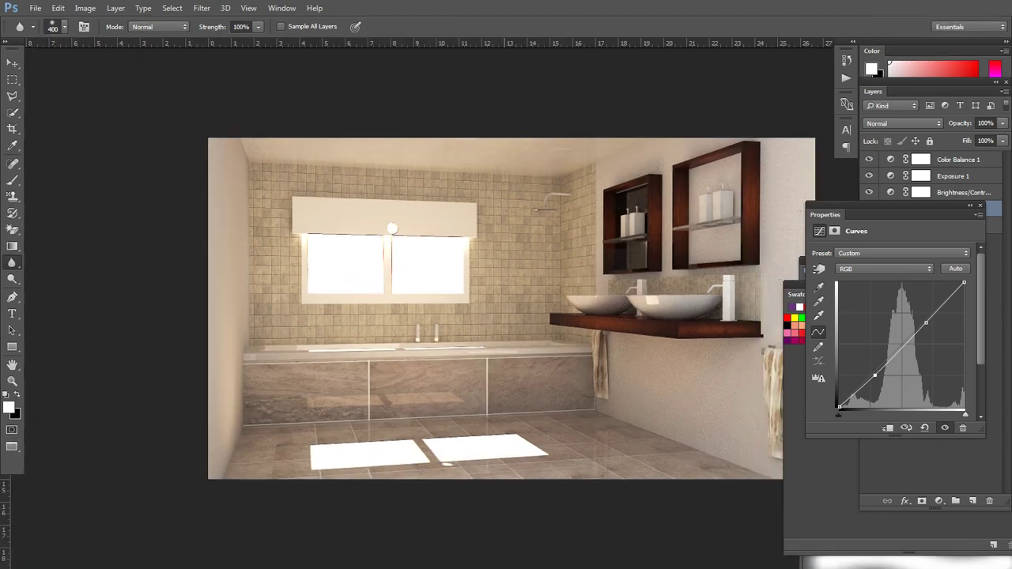
{"action": "key", "text": "ctrl+plus"}
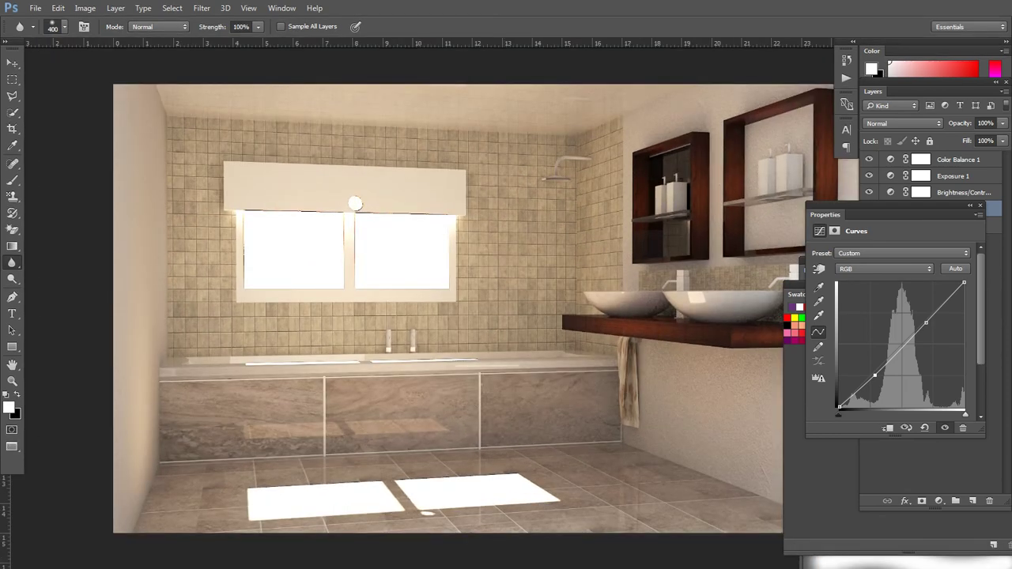
{"action": "left_click", "coordinate": [980, 206]}
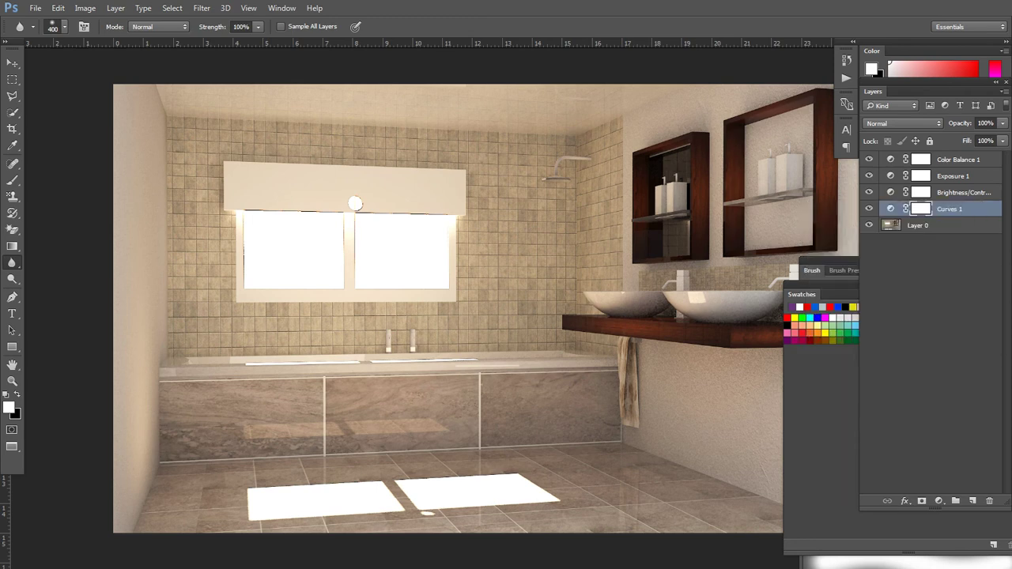
{"action": "key", "text": "f"}
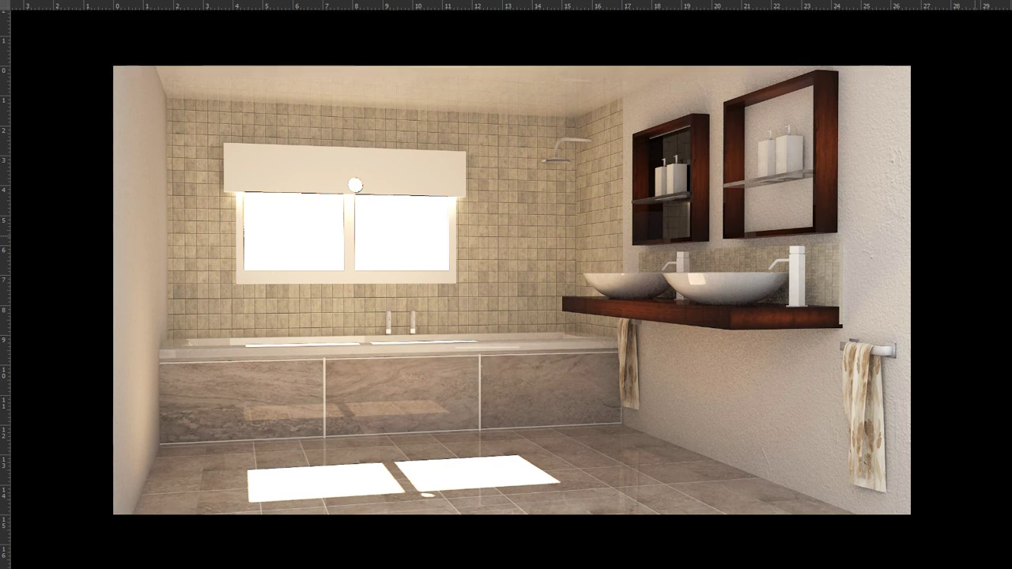
Fit the render to the screen, then return to Standard Screen Mode.
{"action": "key", "text": "ctrl+0"}
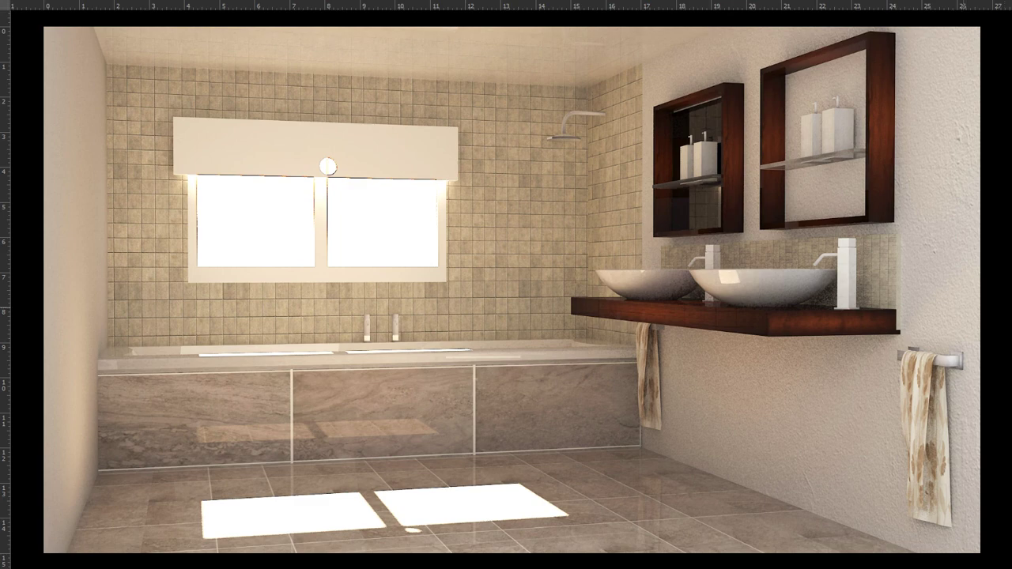
{"action": "key", "text": "f"}
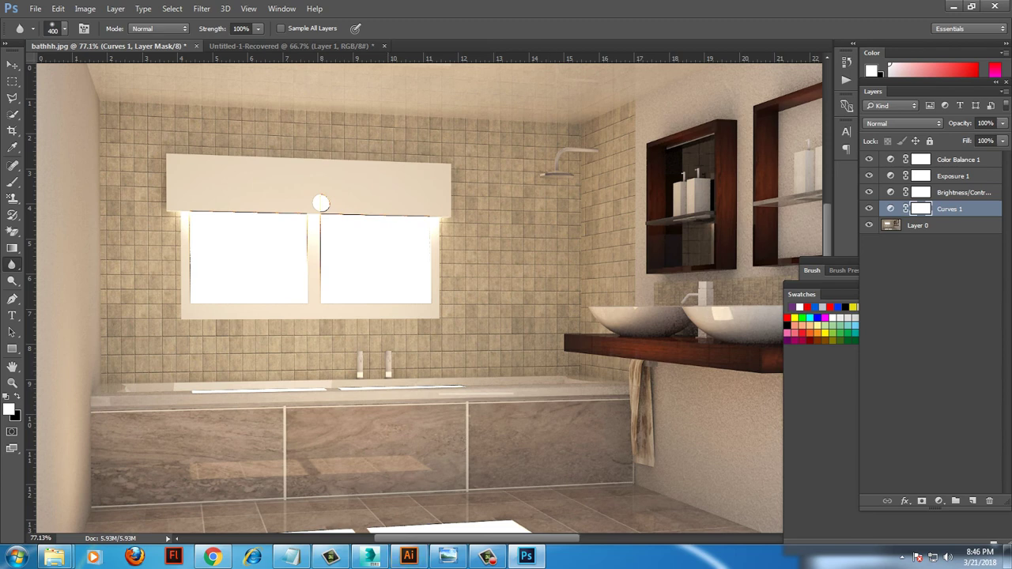
Add a Levels layer above Layer 0, keeping output white at 255 and tweaking midtones.
{"action": "left_click", "coordinate": [917, 225]}
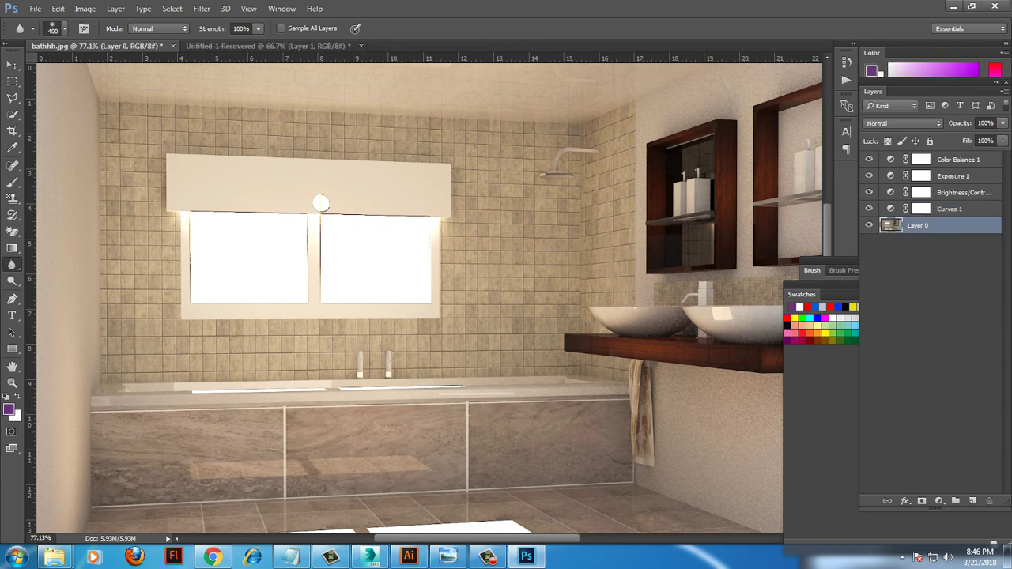
{"action": "left_click", "coordinate": [939, 501]}
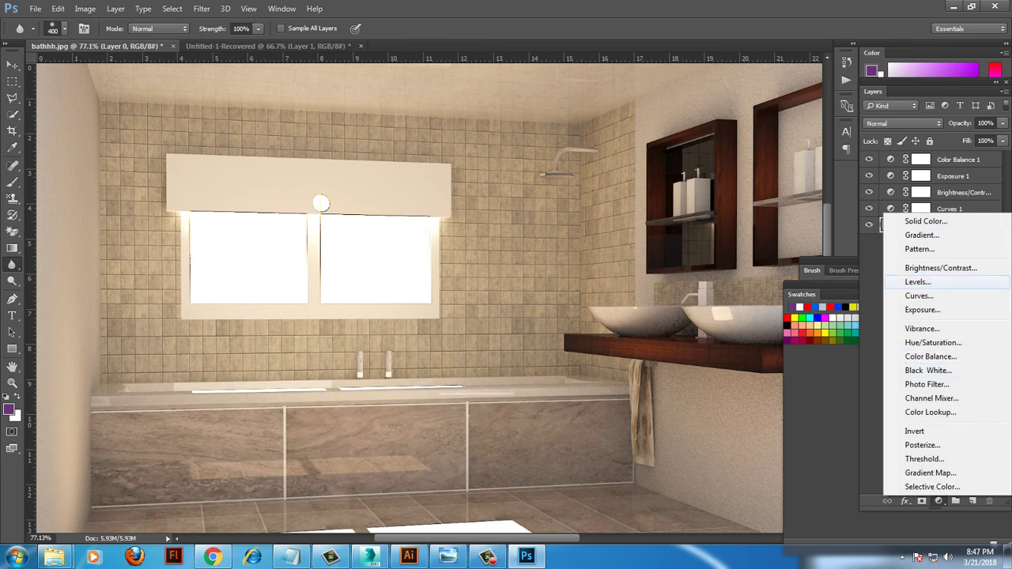
{"action": "left_click", "coordinate": [917, 281]}
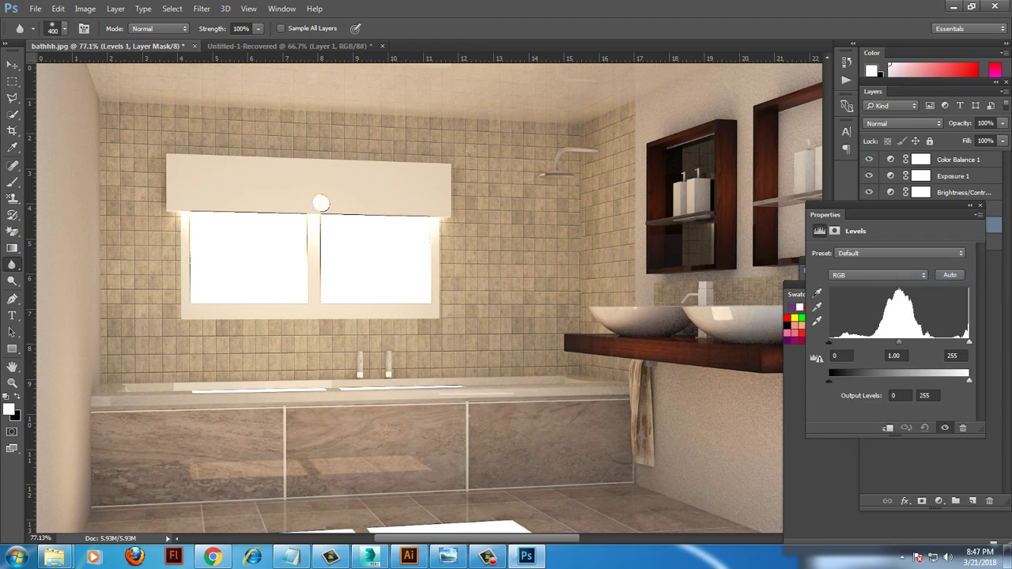
{"action": "mouse_move", "coordinate": [828, 381]}
{"action": "left_mouse_down"}
{"action": "mouse_move", "coordinate": [840, 381]}
{"action": "mouse_move", "coordinate": [829, 381]}
{"action": "left_mouse_up"}
{"action": "left_click_drag", "start_coordinate": [957, 382], "coordinate": [969, 381]}
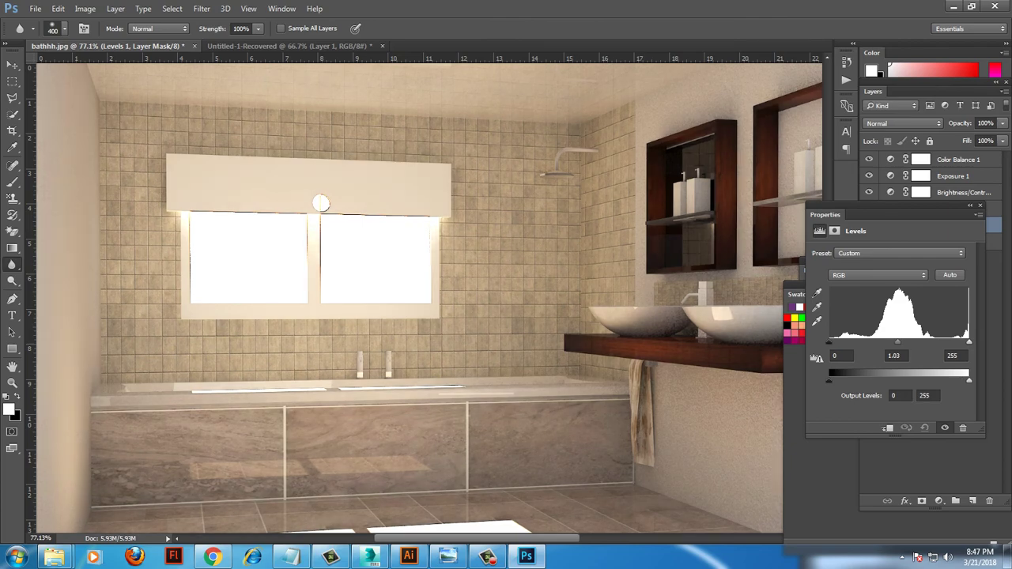
{"action": "mouse_move", "coordinate": [897, 341]}
{"action": "left_mouse_down"}
{"action": "mouse_move", "coordinate": [887, 341]}
{"action": "mouse_move", "coordinate": [898, 341]}
{"action": "left_mouse_up"}
{"action": "key", "text": "c"}
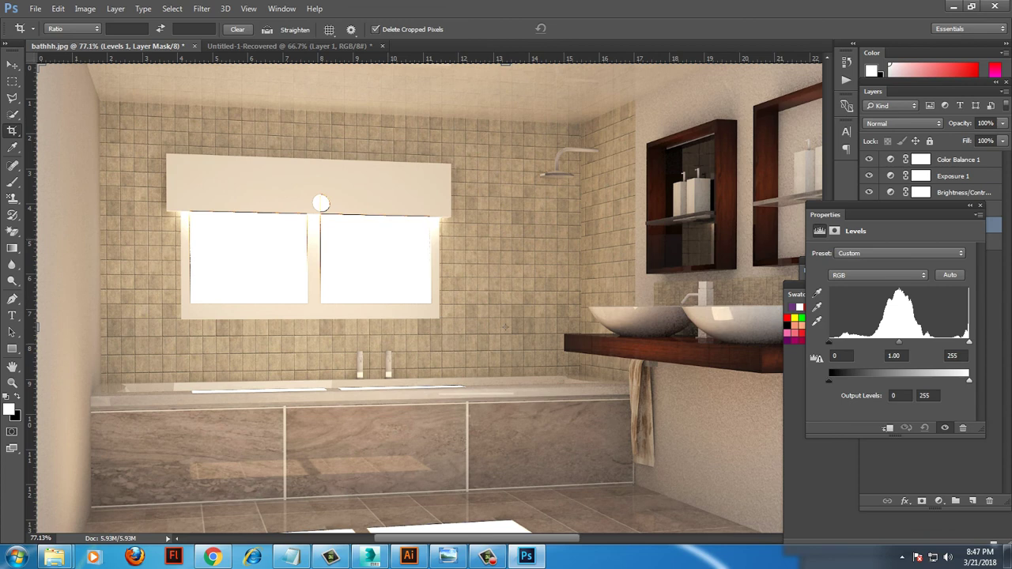
{"action": "left_click", "coordinate": [980, 205]}
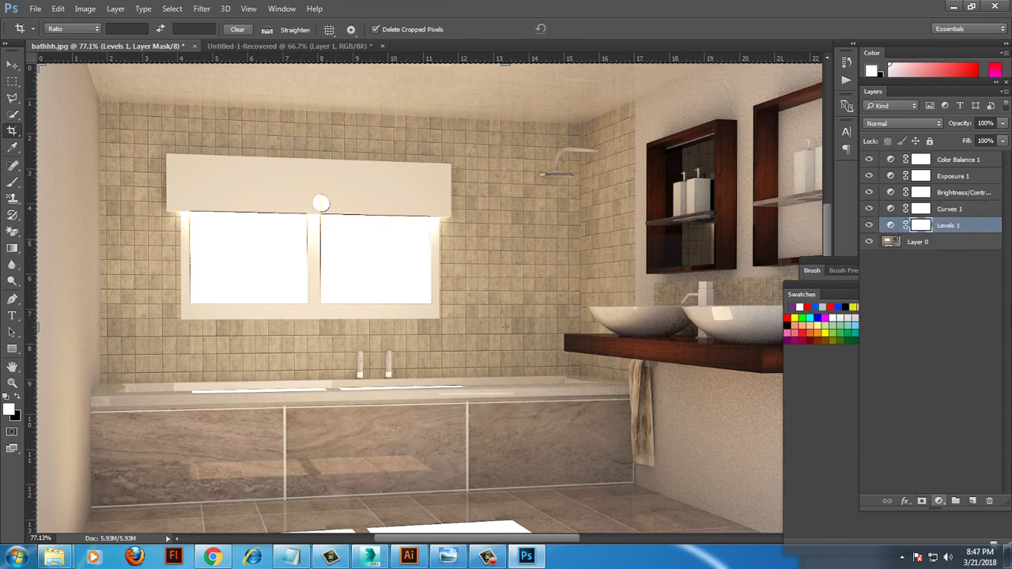
Add a Photo Filter adjustment layer using Sepia at about 21% density.
{"action": "left_click", "coordinate": [939, 501]}
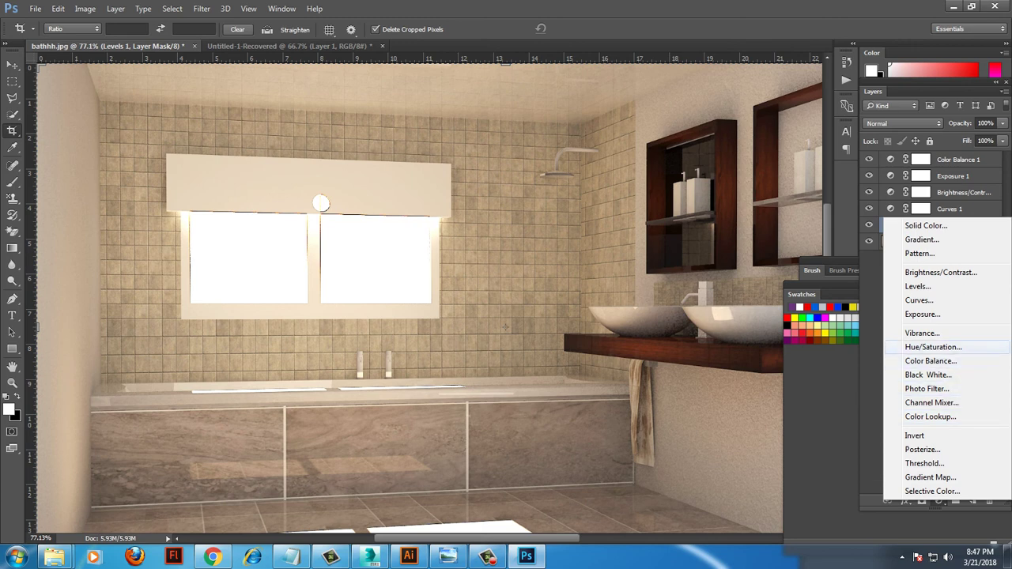
{"action": "left_click", "coordinate": [927, 389]}
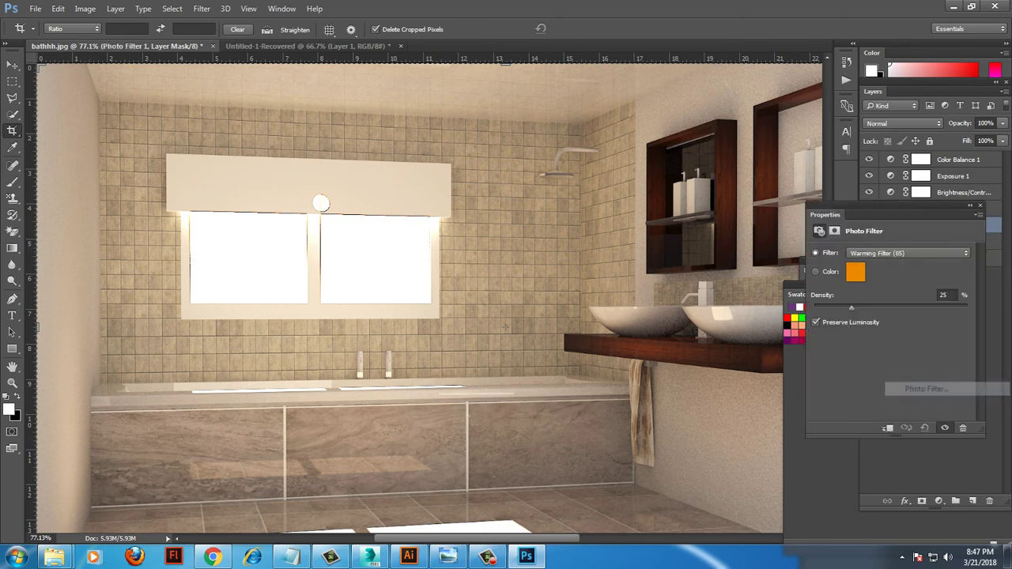
{"action": "left_click", "coordinate": [908, 253]}
{"action": "left_click", "coordinate": [884, 265]}
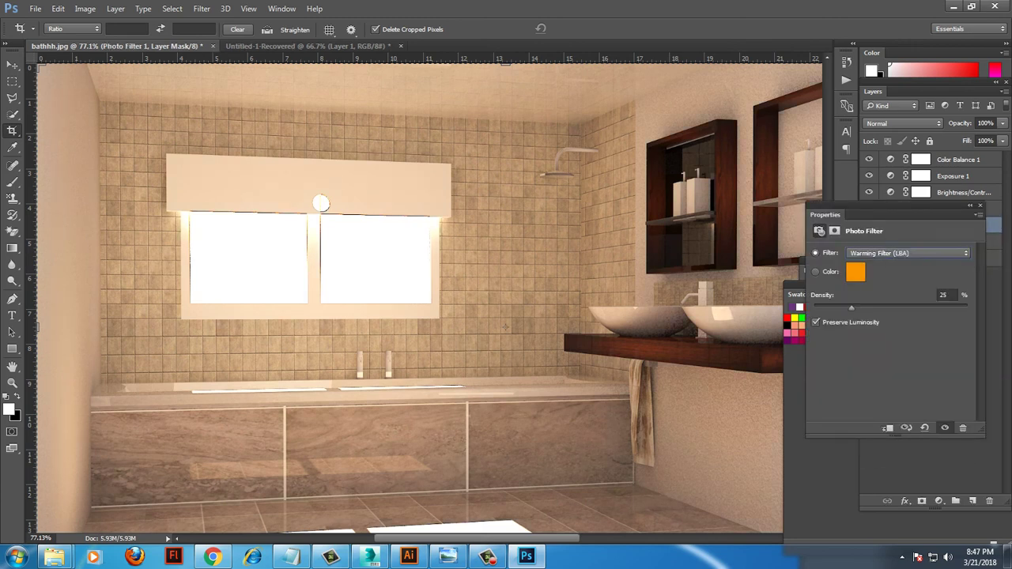
{"action": "key", "text": "Down"}
{"action": "key", "text": "Down"}
{"action": "key", "text": "Down"}
{"action": "key", "text": "Down"}
{"action": "key", "text": "Down"}
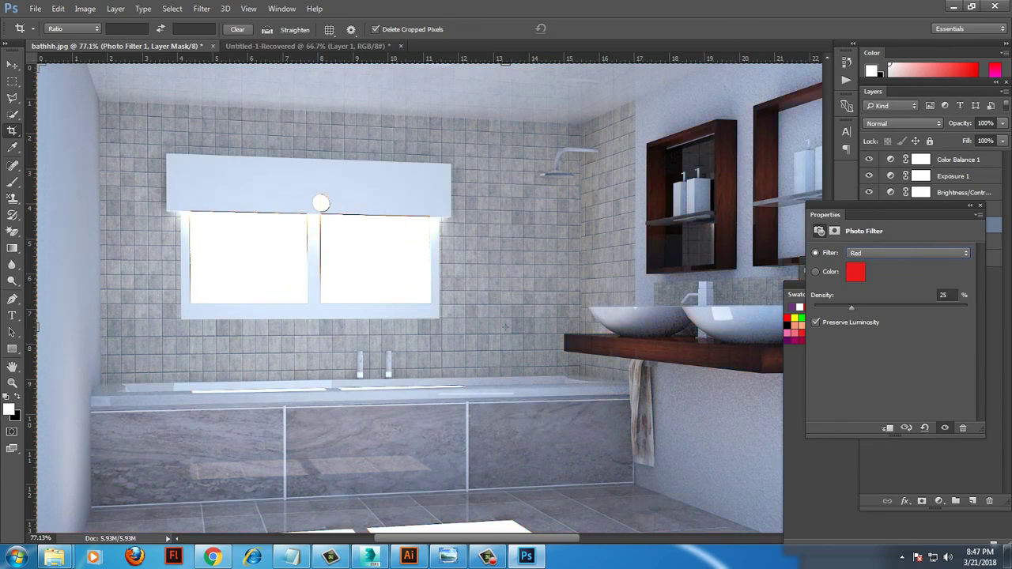
{"action": "key", "text": "Down"}
{"action": "key", "text": "Down"}
{"action": "key", "text": "Down"}
{"action": "key", "text": "Down"}
{"action": "key", "text": "Down"}
{"action": "key", "text": "Down"}
{"action": "key", "text": "Down"}
{"action": "key", "text": "Down"}
{"action": "key", "text": "Down"}
{"action": "key", "text": "Up"}
{"action": "key", "text": "Up"}
{"action": "key", "text": "Up"}
{"action": "key", "text": "Up"}
{"action": "key", "text": "shift+Down"}
{"action": "key", "text": "shift+Down"}
{"action": "key", "text": "Down"}
{"action": "key", "text": "Down"}
{"action": "key", "text": "Down"}
{"action": "key", "text": "Down"}
{"action": "key", "text": "Down"}
{"action": "key", "text": "Down"}
{"action": "key", "text": "Up"}
{"action": "key", "text": "Up"}
{"action": "key", "text": "Up"}
{"action": "key", "text": "Down"}
{"action": "key", "text": "Down"}
{"action": "key", "text": "Down"}
{"action": "key", "text": "Down"}
{"action": "key", "text": "Down"}
{"action": "key", "text": "Down"}
Dismiss the started crop without cropping the image.
{"action": "left_click", "coordinate": [505, 326]}
{"action": "key", "text": "v"}
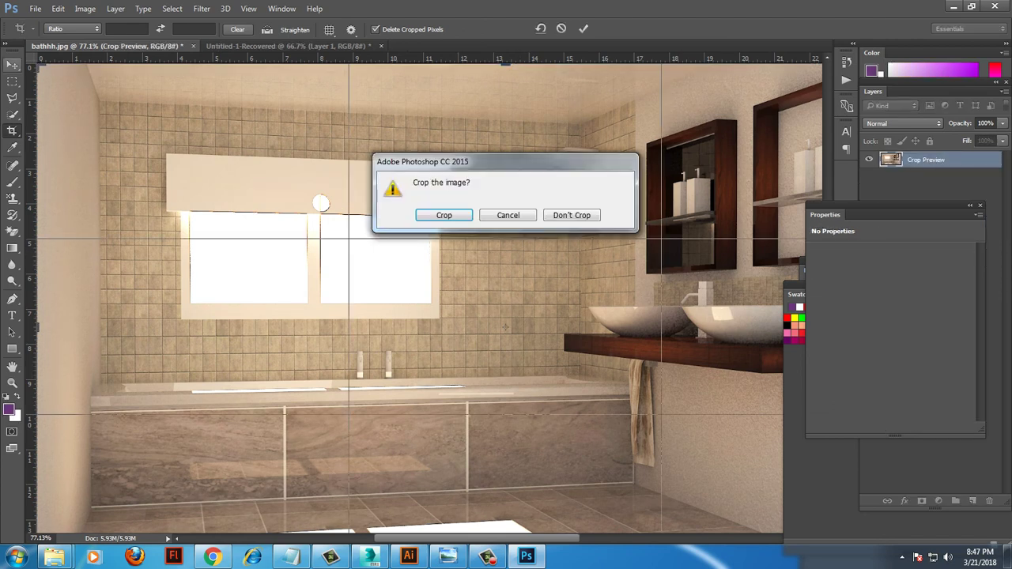
{"action": "key", "text": "Return"}
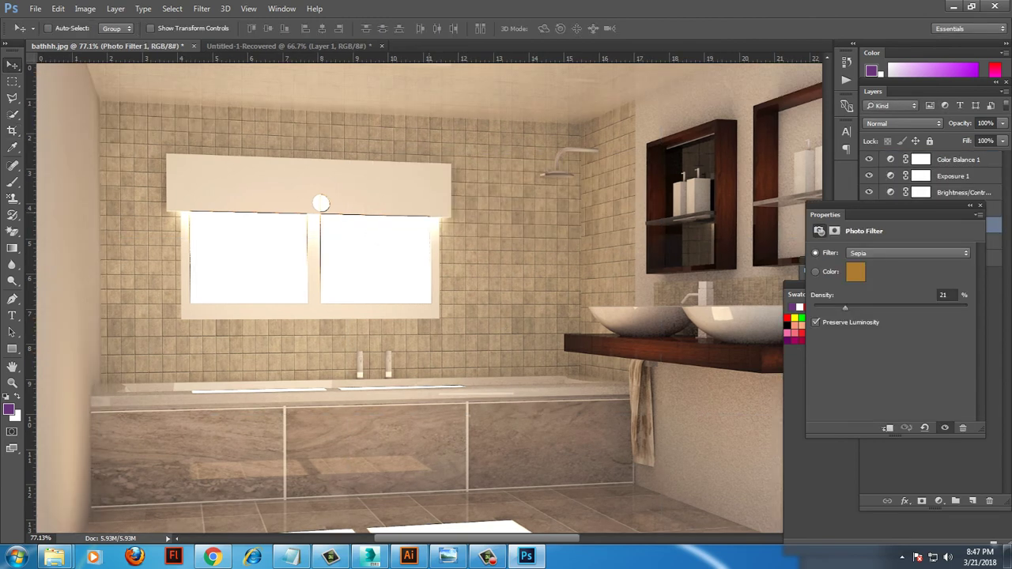
Toggle Photo Filter 1 to compare, then preview the render full screen without rulers.
{"action": "key", "text": "f"}
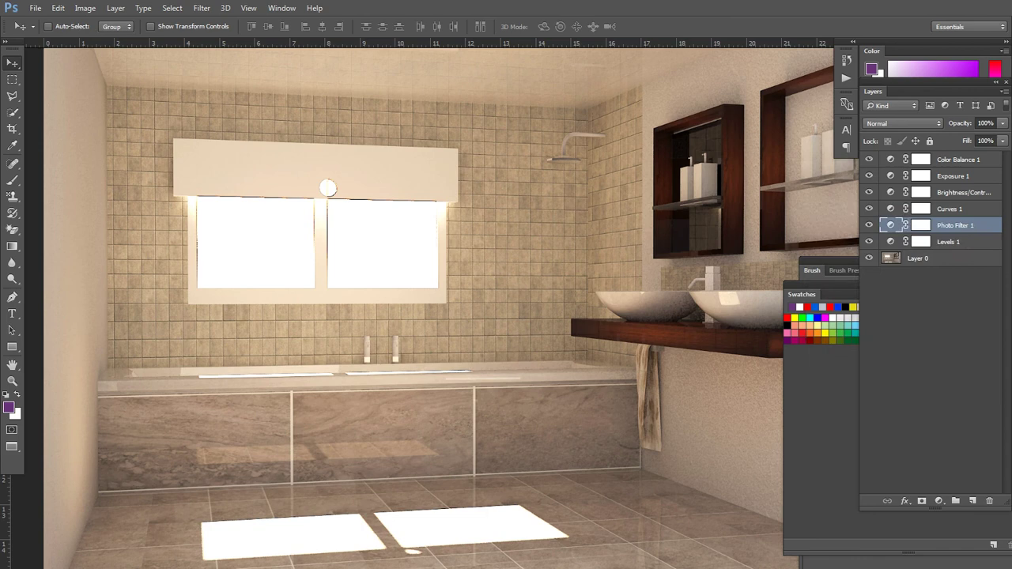
{"action": "left_click", "coordinate": [869, 226]}
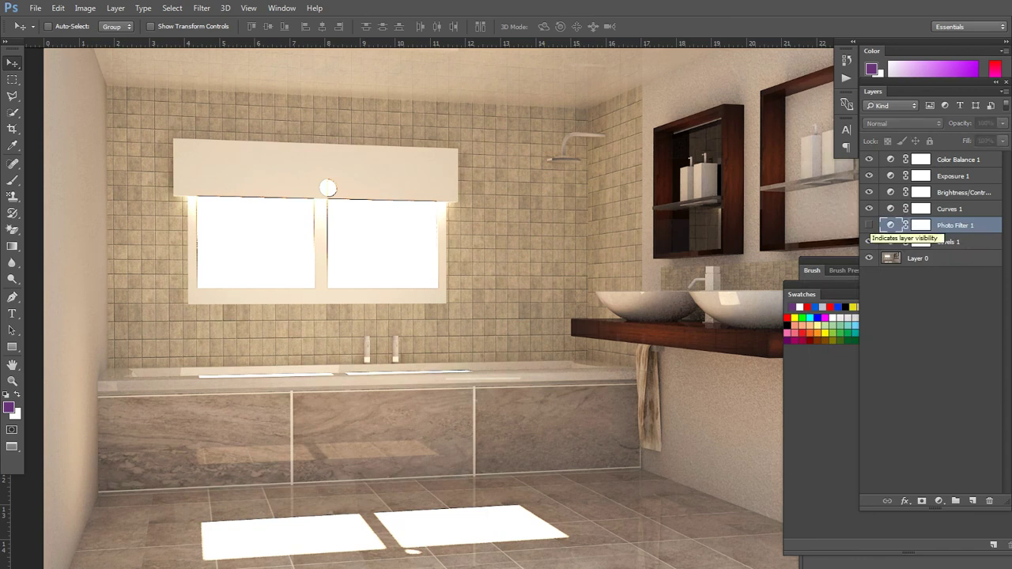
{"action": "left_click", "coordinate": [869, 225]}
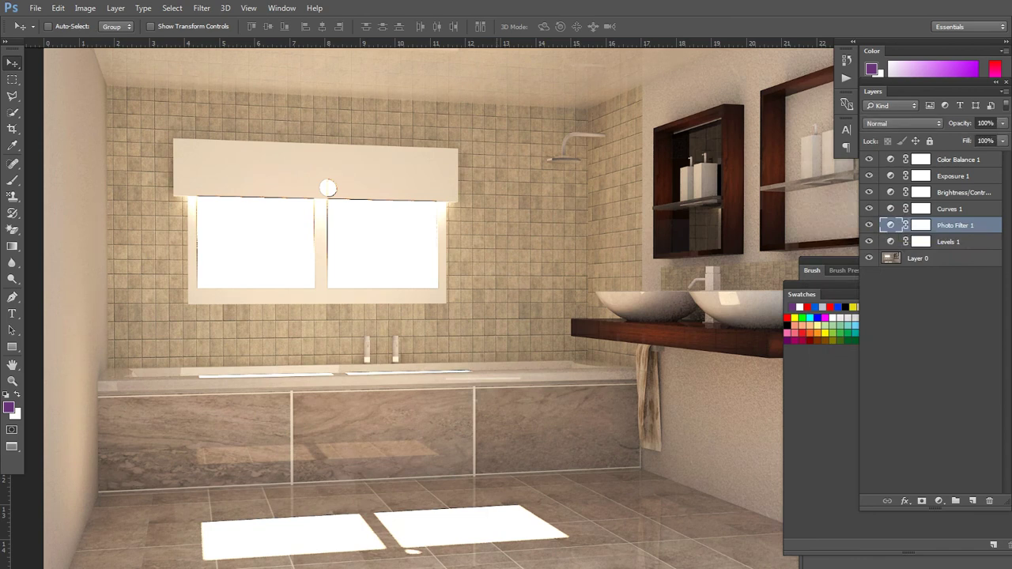
{"action": "key", "text": "f"}
{"action": "key", "text": "f"}
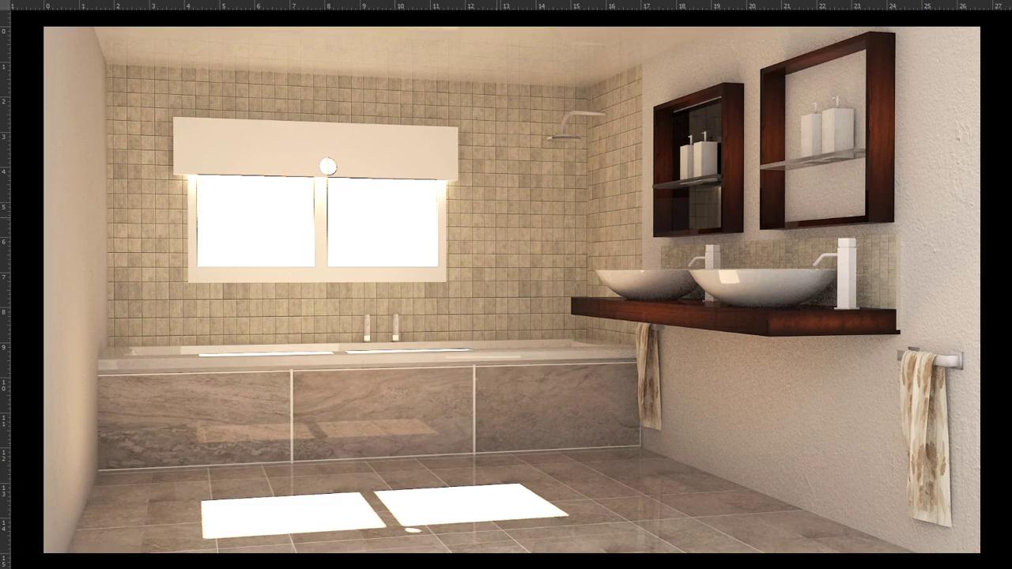
{"action": "key", "text": "f"}
{"action": "key", "text": "f"}
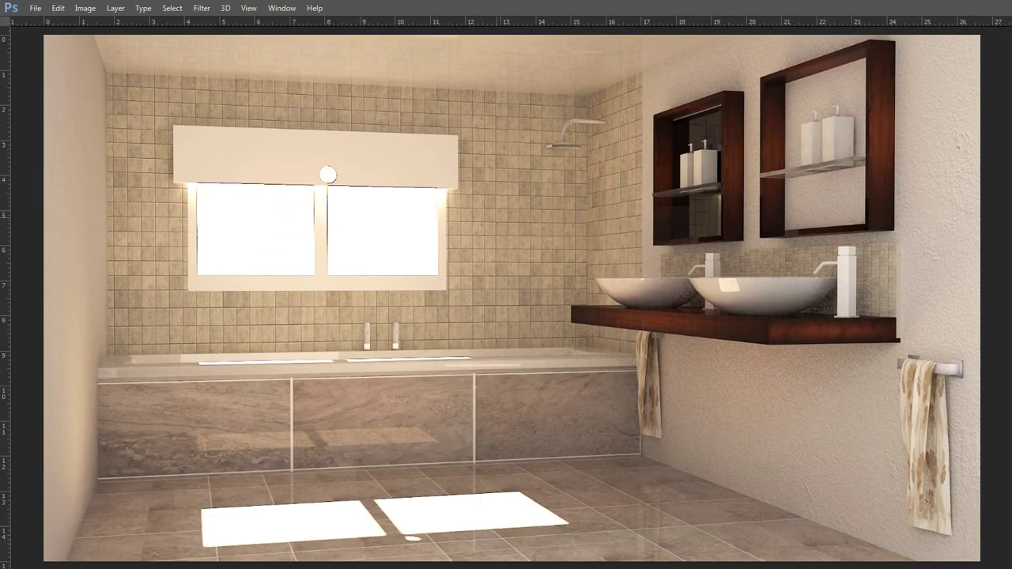
{"action": "key", "text": "ctrl+r"}
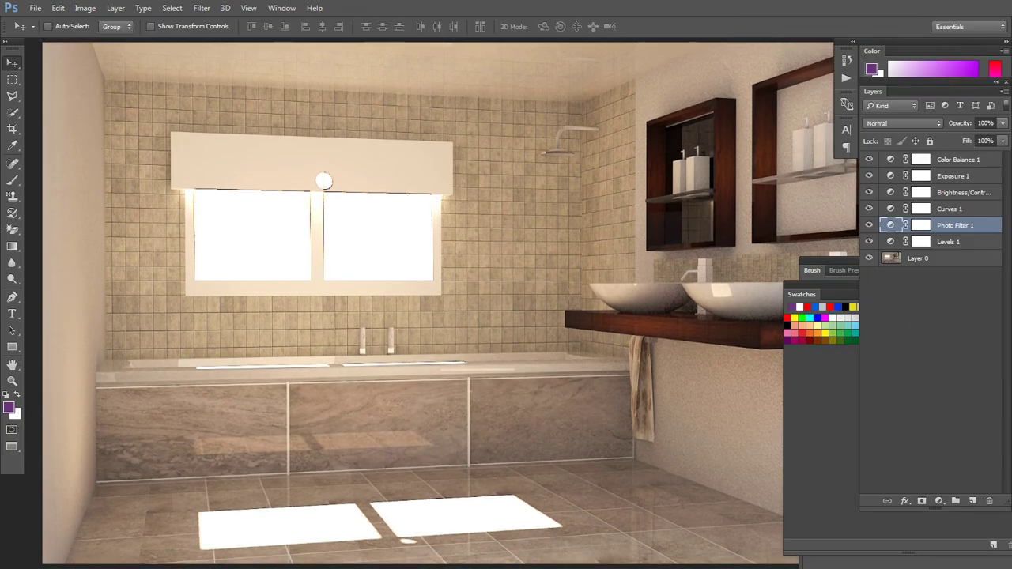
{"action": "key", "text": "f"}
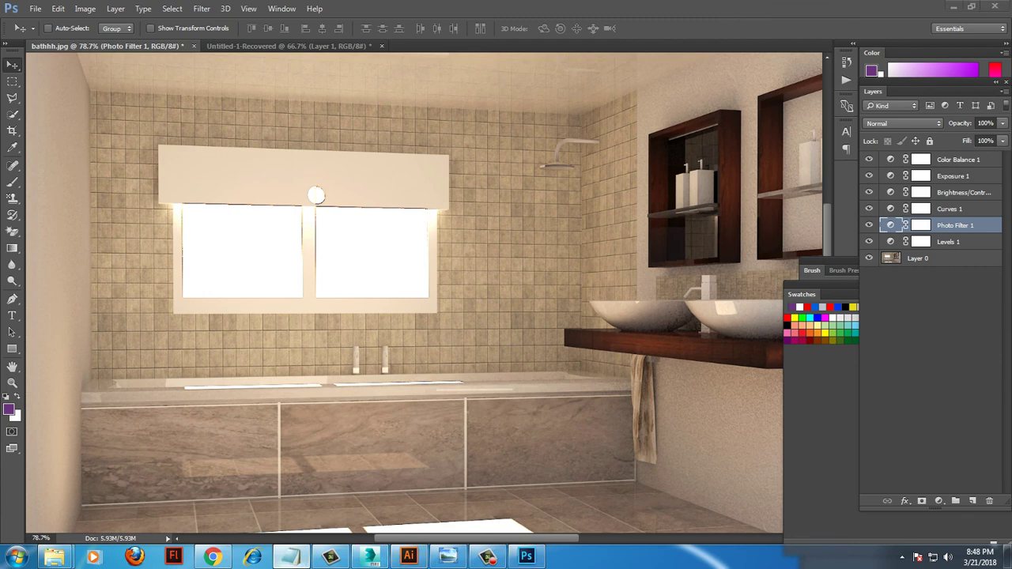
In the Notepad tutorial note, type the closing line 'Thanks for watching.' below the intro.
{"action": "left_click", "coordinate": [291, 557]}
{"action": "key", "text": "Return"}
{"action": "key", "text": "Return"}
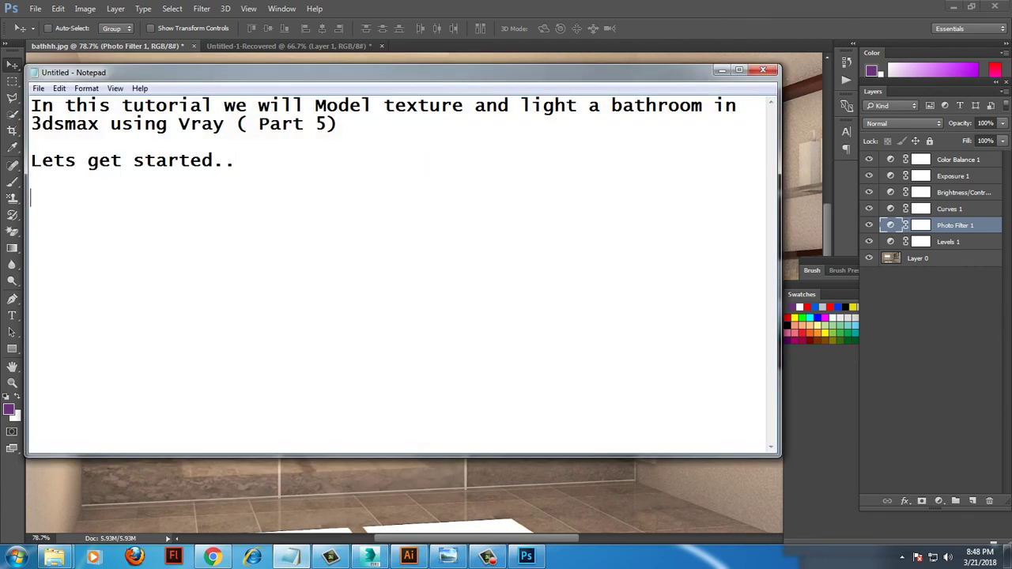
{"action": "type", "text": "Thanks for w"}
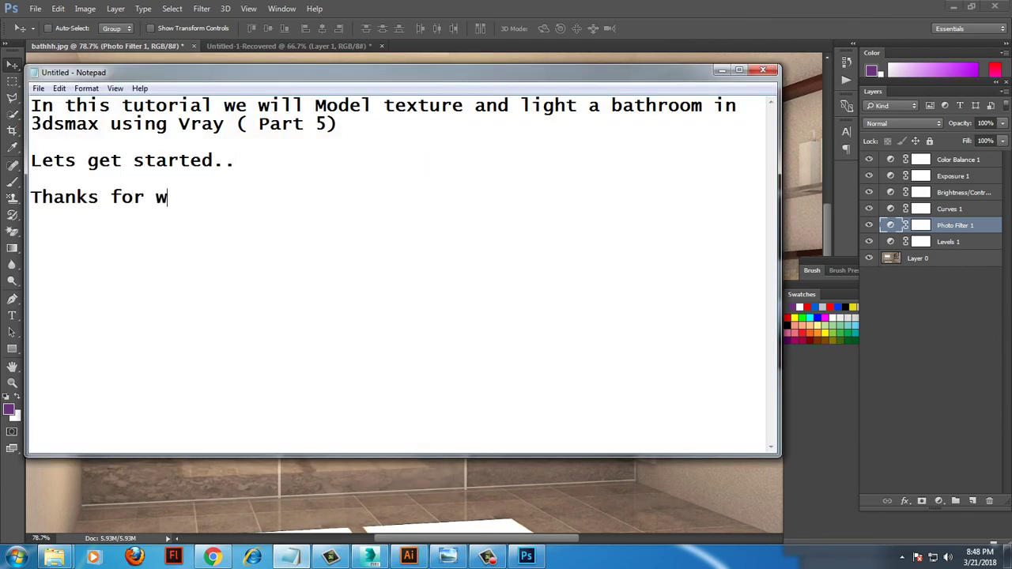
{"action": "type", "text": "atching."}
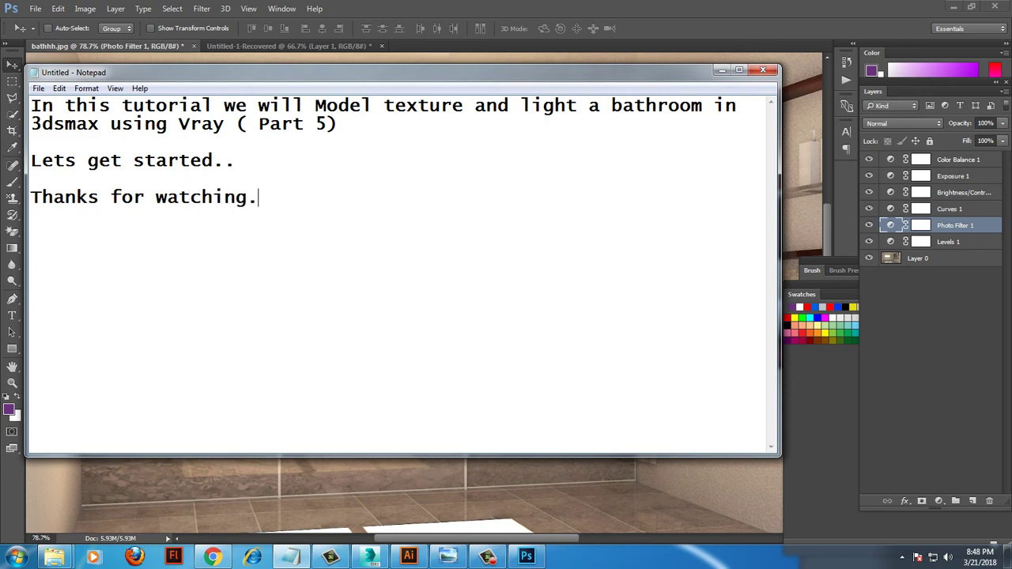